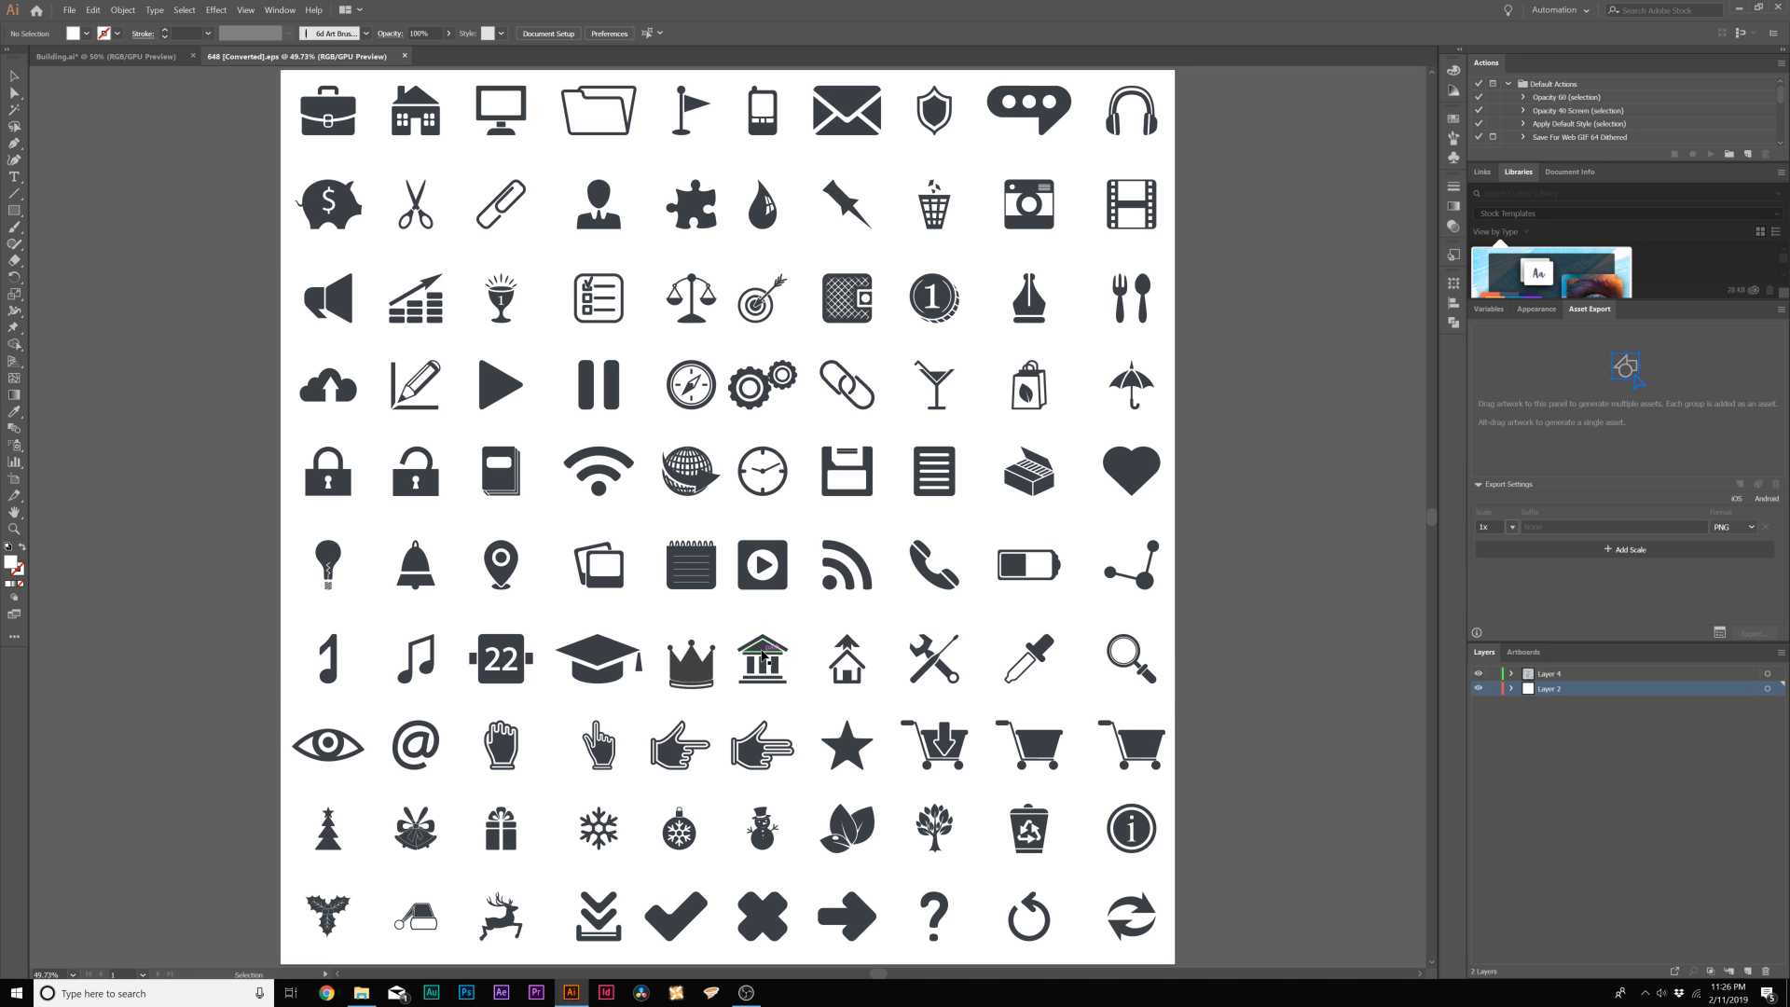
Lock the white background object and copy the bank building icon from the icon sheet
drag(742, 633, 770, 664)
scroll(770, 664, up, 3)
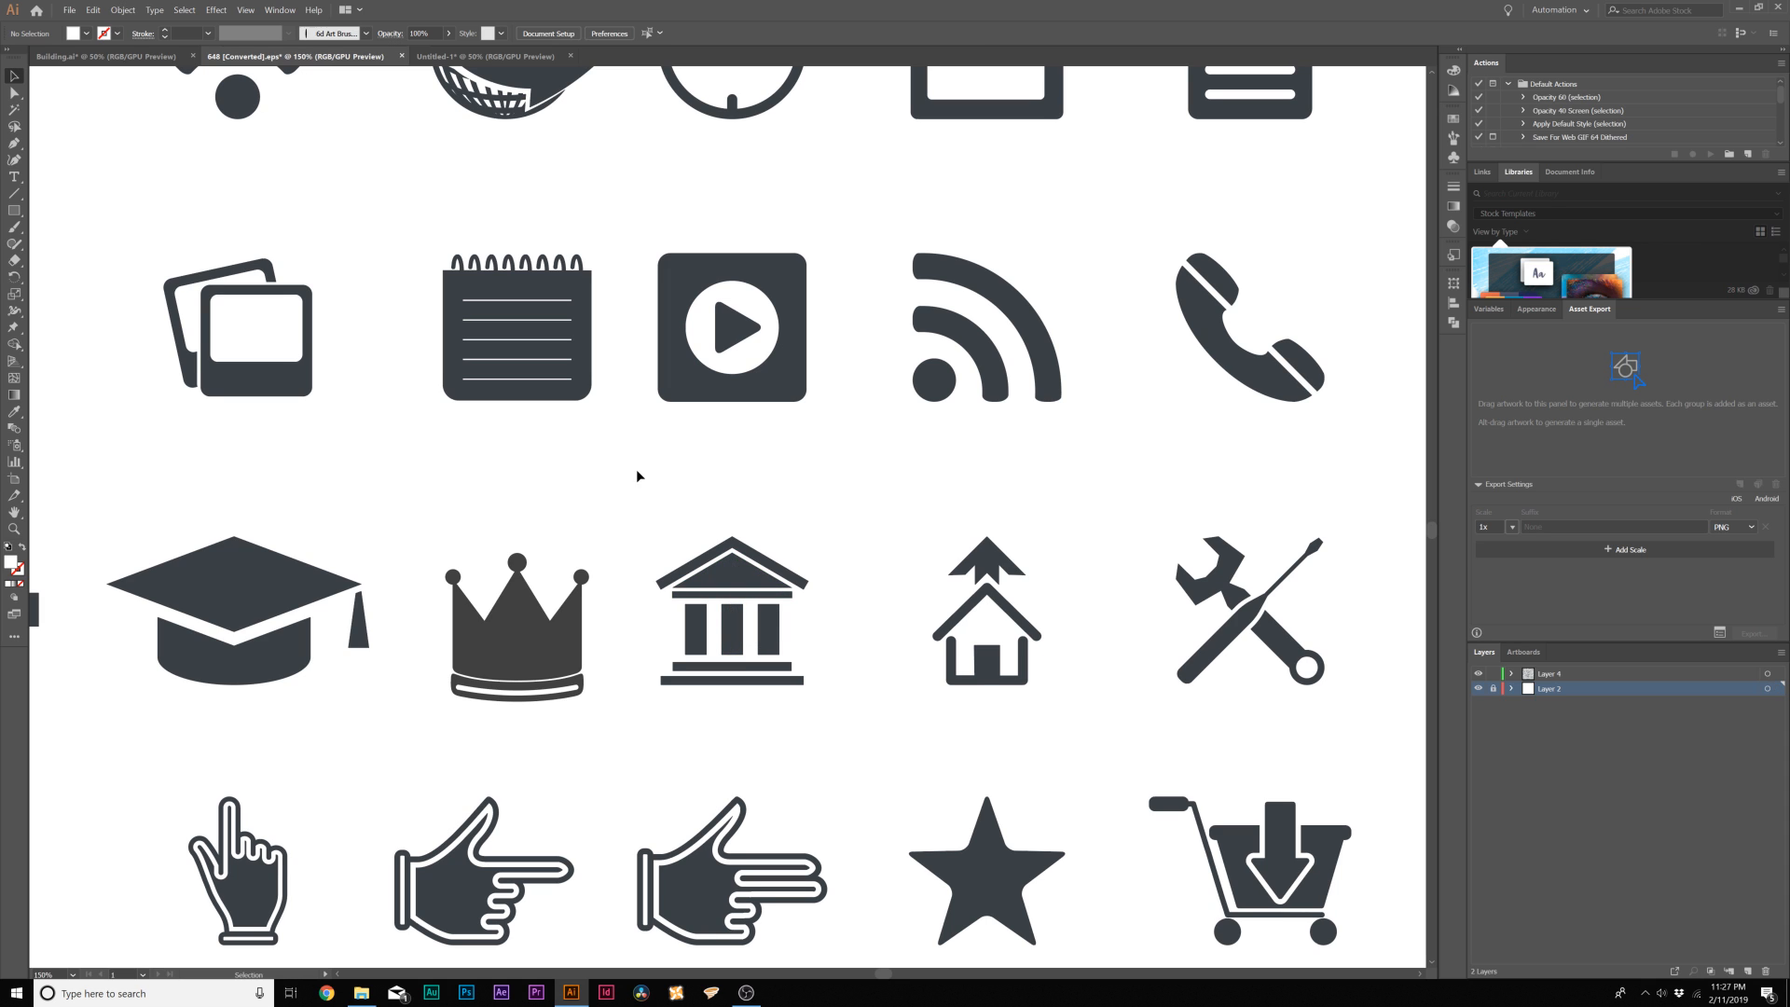
key(ctrl+2)
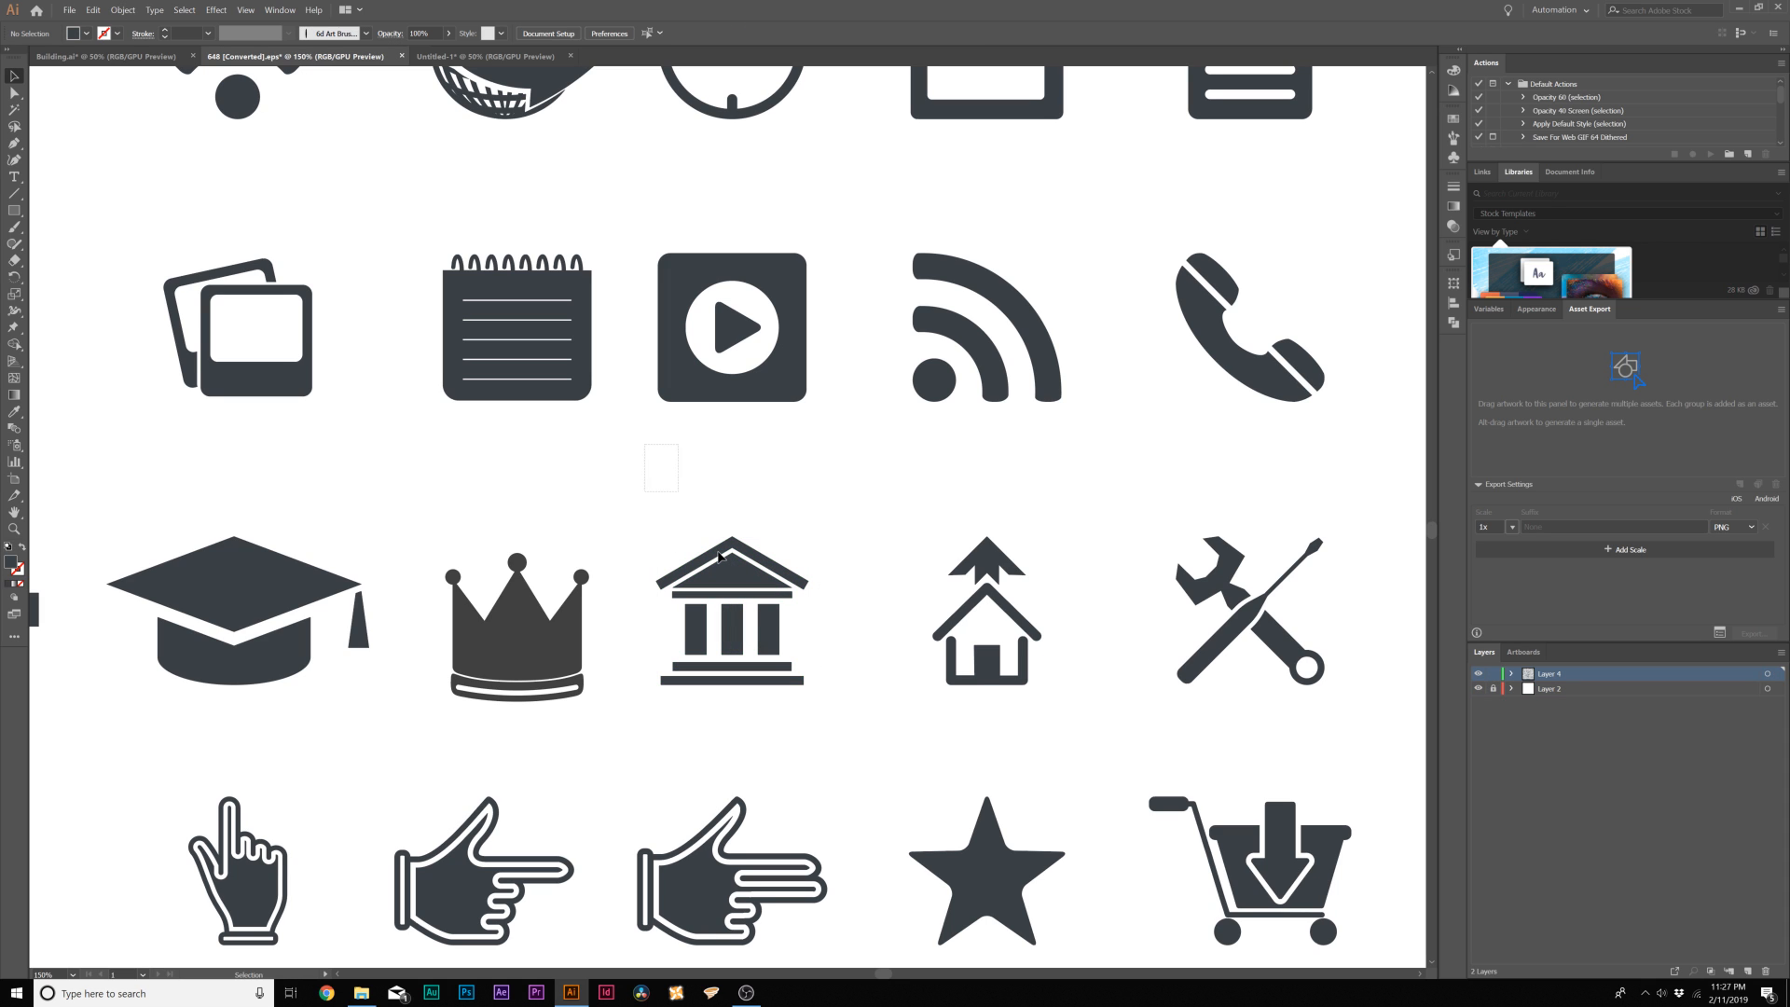
drag(828, 725, 802, 653)
key(a)
Create a new 1920 x 1080 px document from the recent Art & Illustration preset
click(69, 9)
click(79, 27)
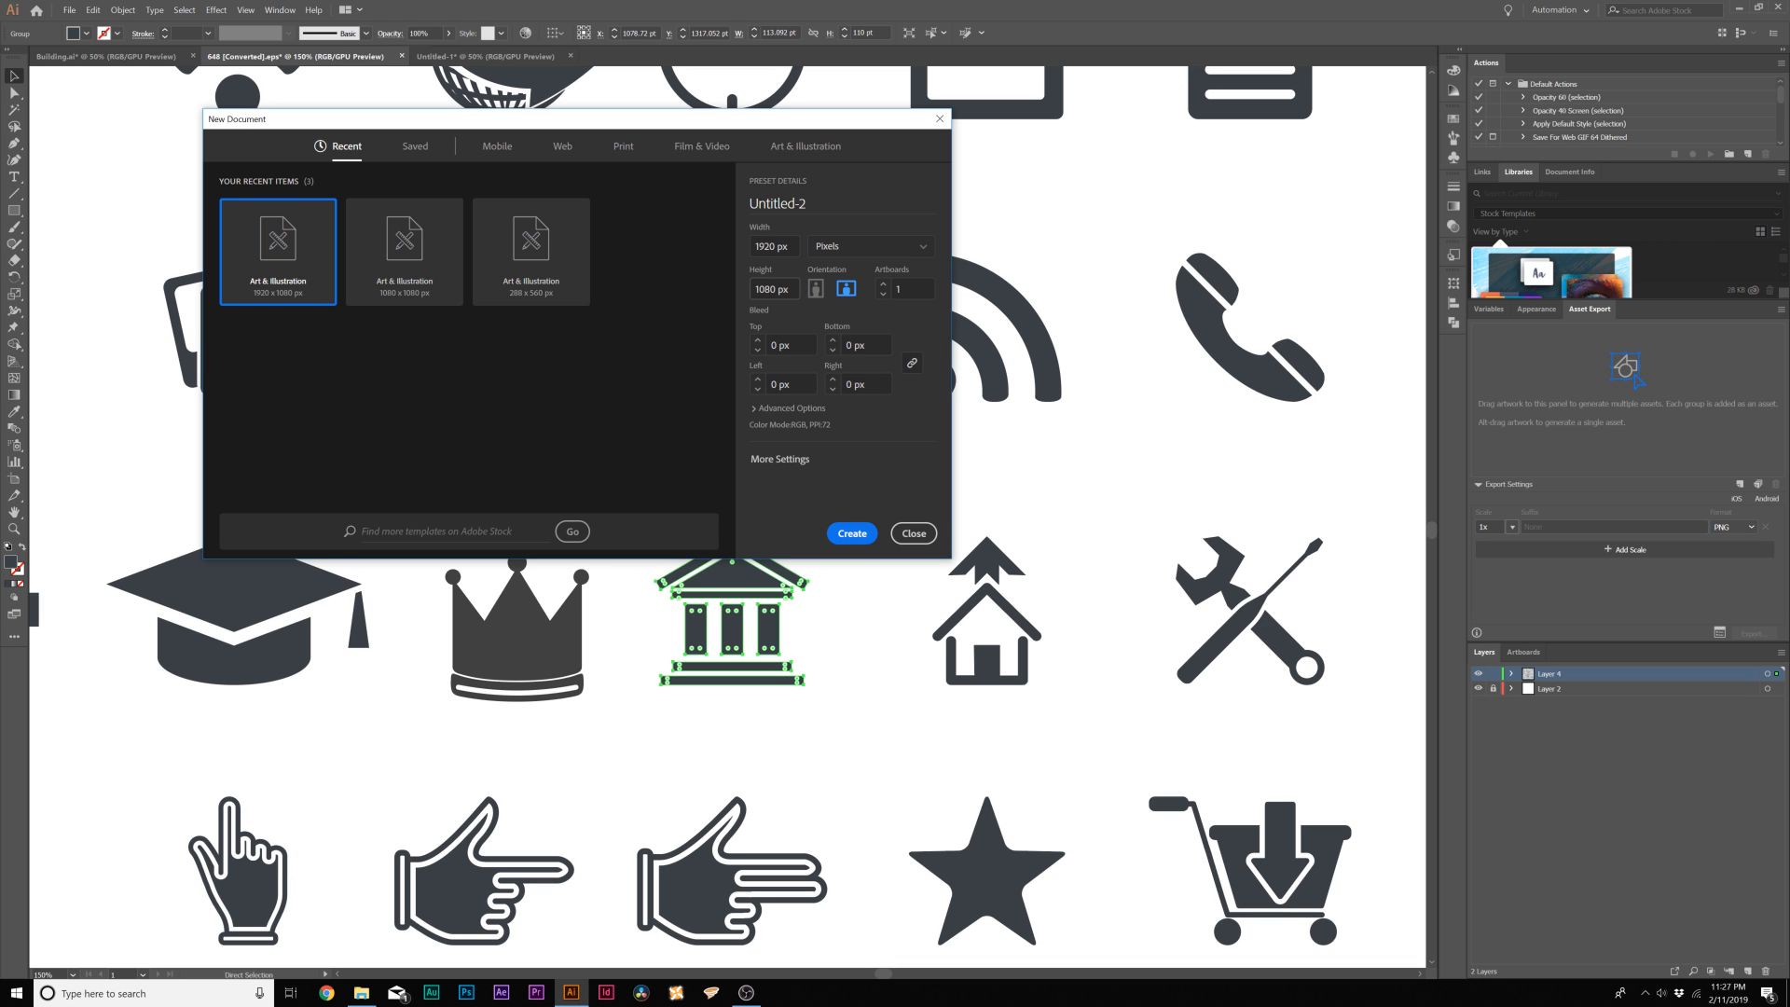
click(851, 532)
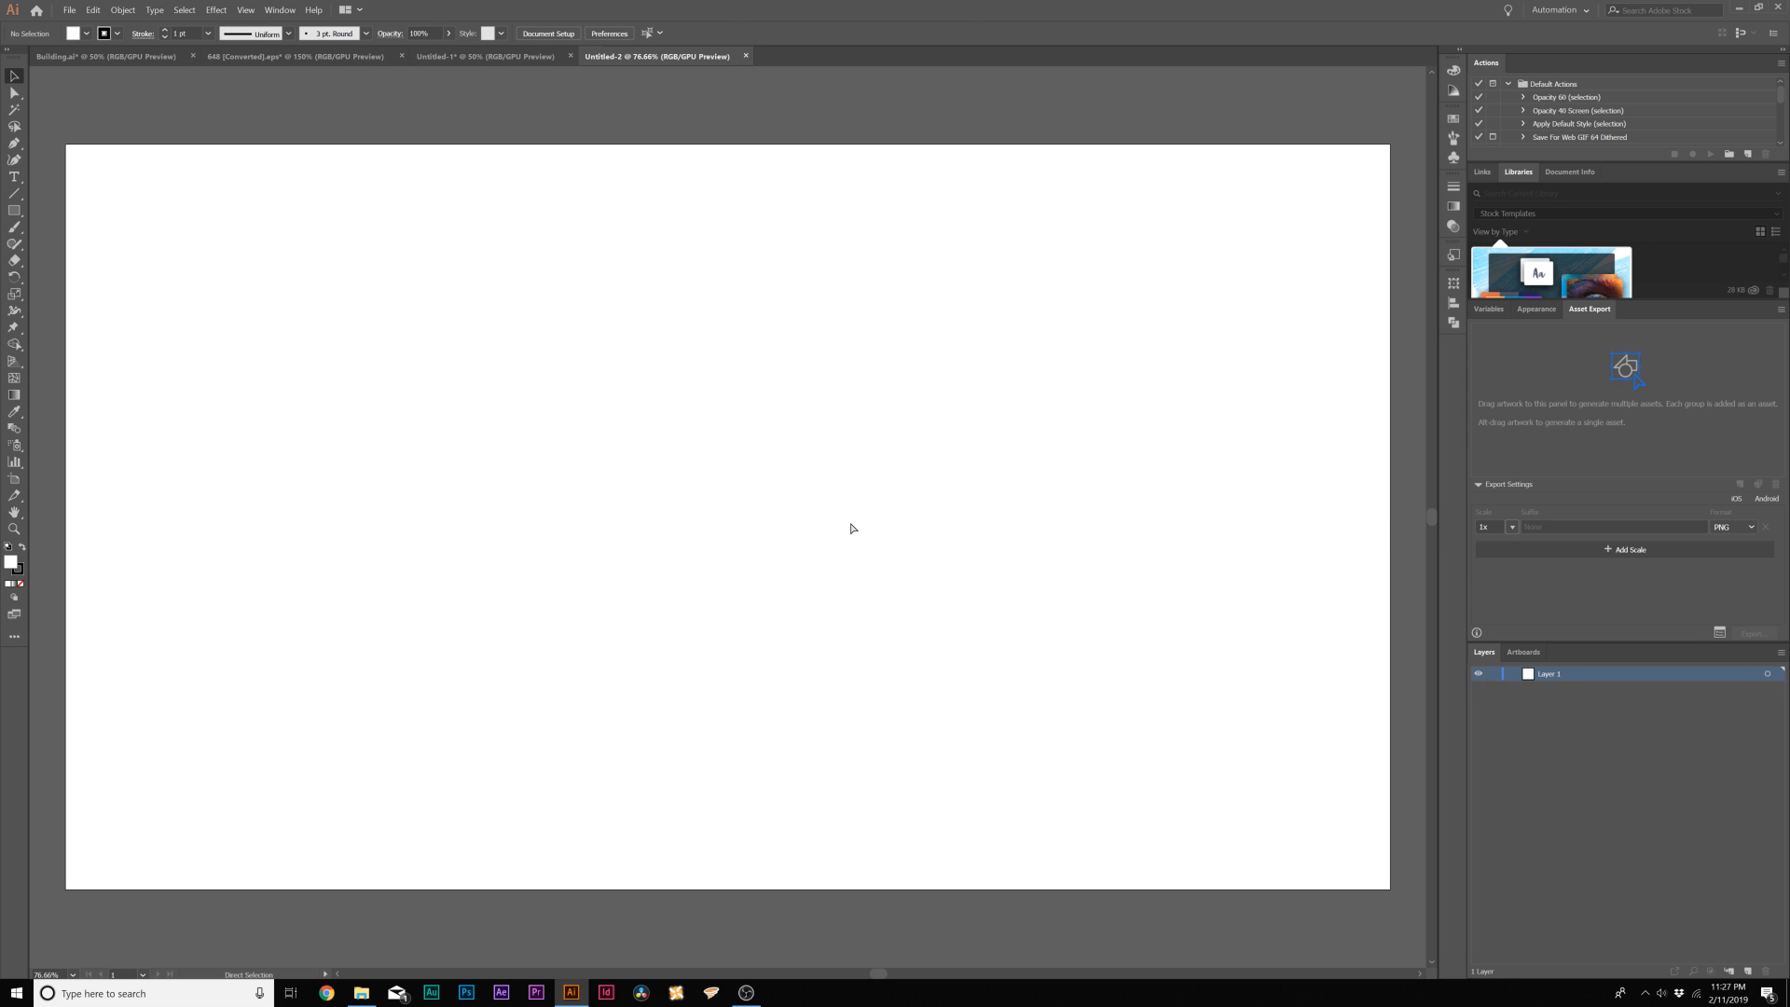
Paste the bank icon, enlarge it and place it in the left part of the artboard as a reference
key(ctrl+v)
drag(769, 476, 838, 407)
drag(741, 469, 371, 454)
click(399, 343)
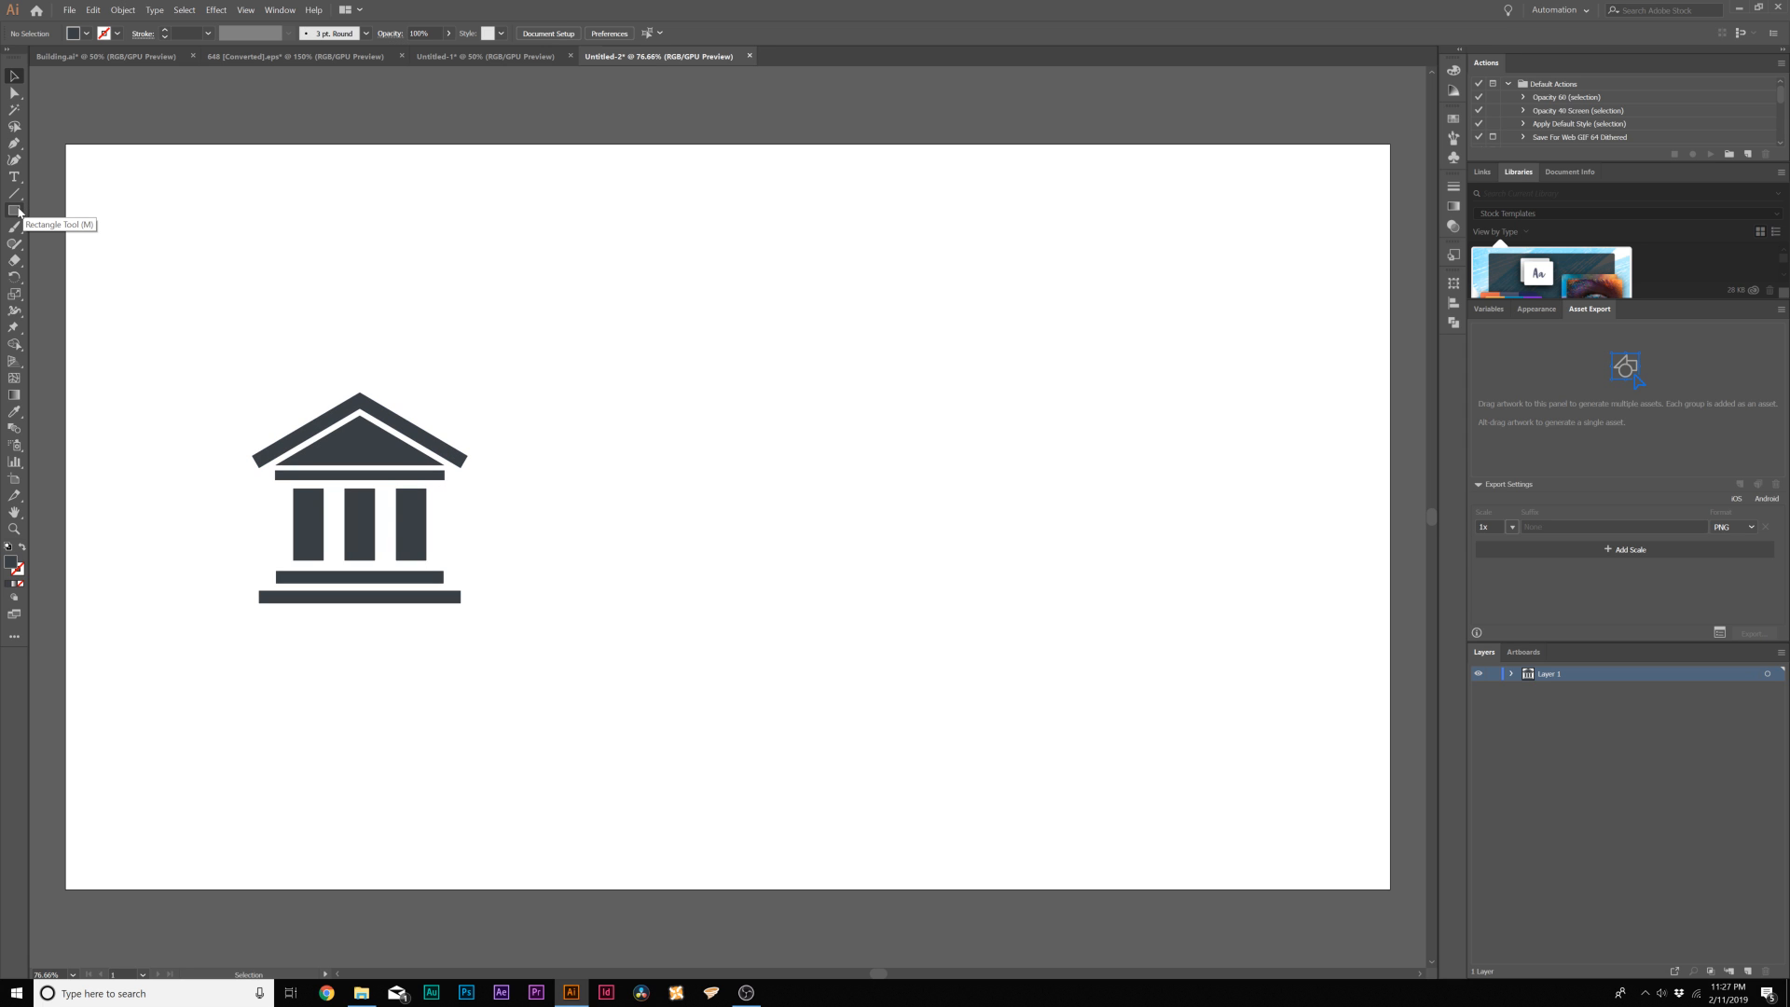
Draw two stacked base bars beside the reference icon, the lower about 296 x 18 px and the upper about 241 x 18 px
drag(21, 216, 82, 218)
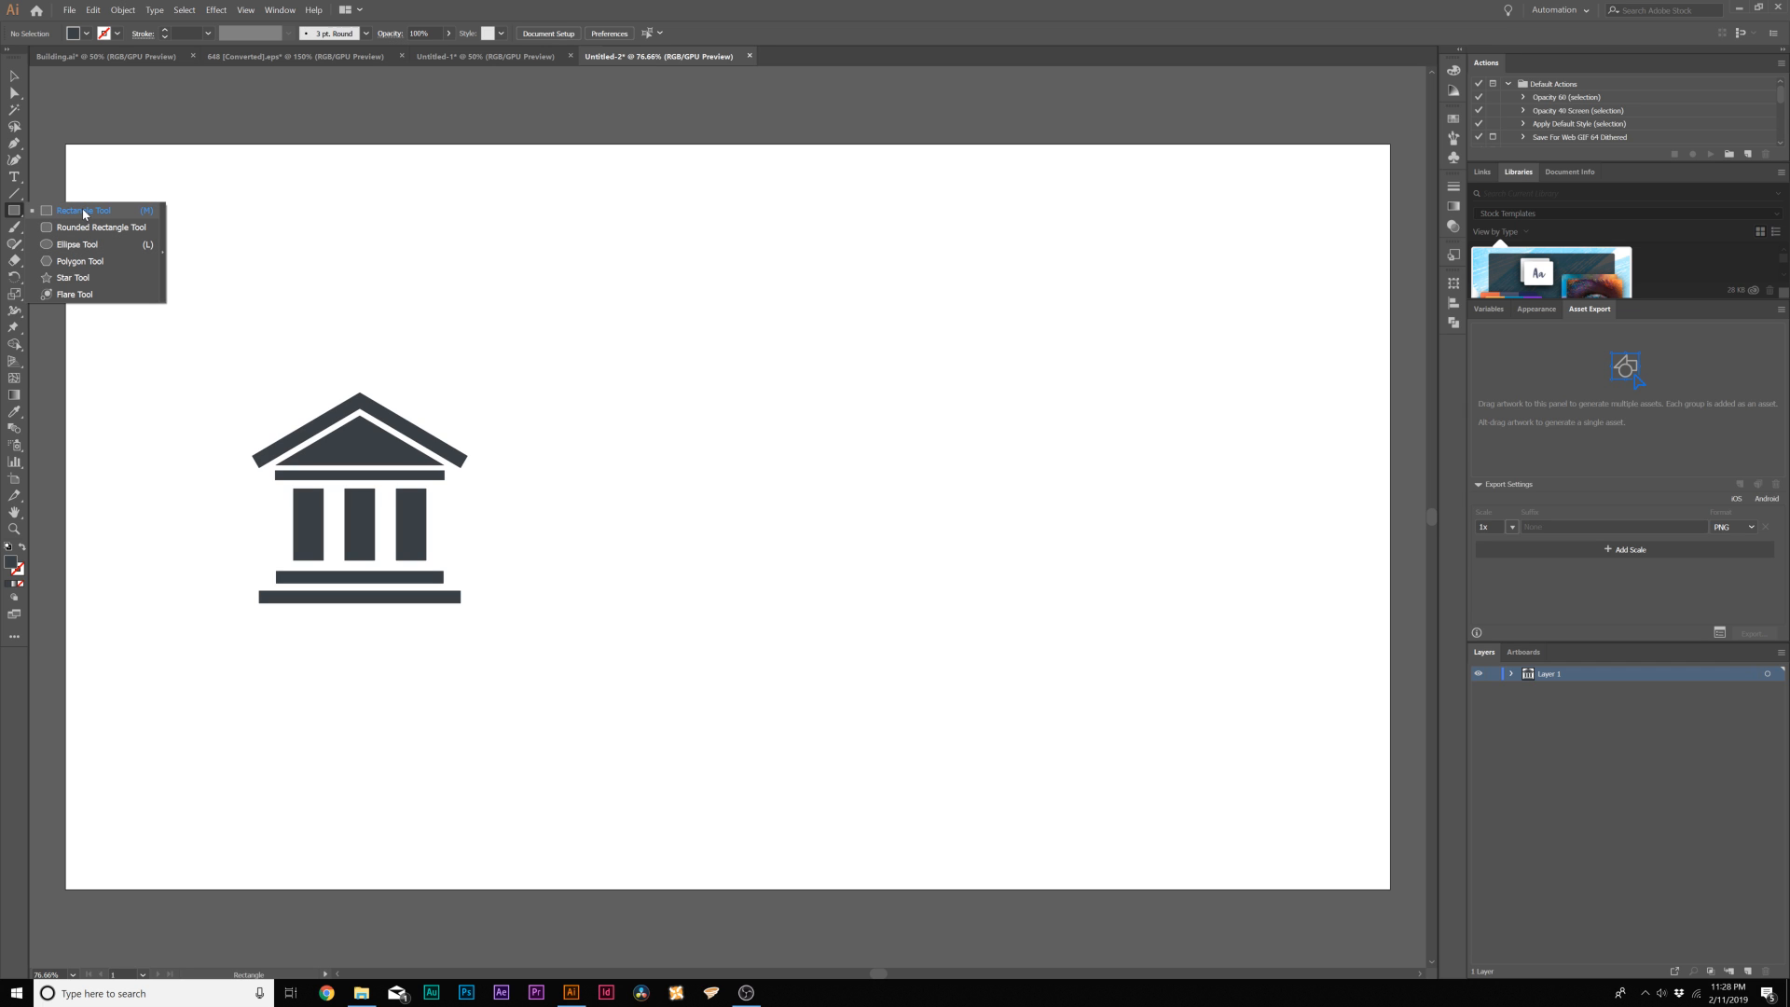
drag(84, 213, 84, 213)
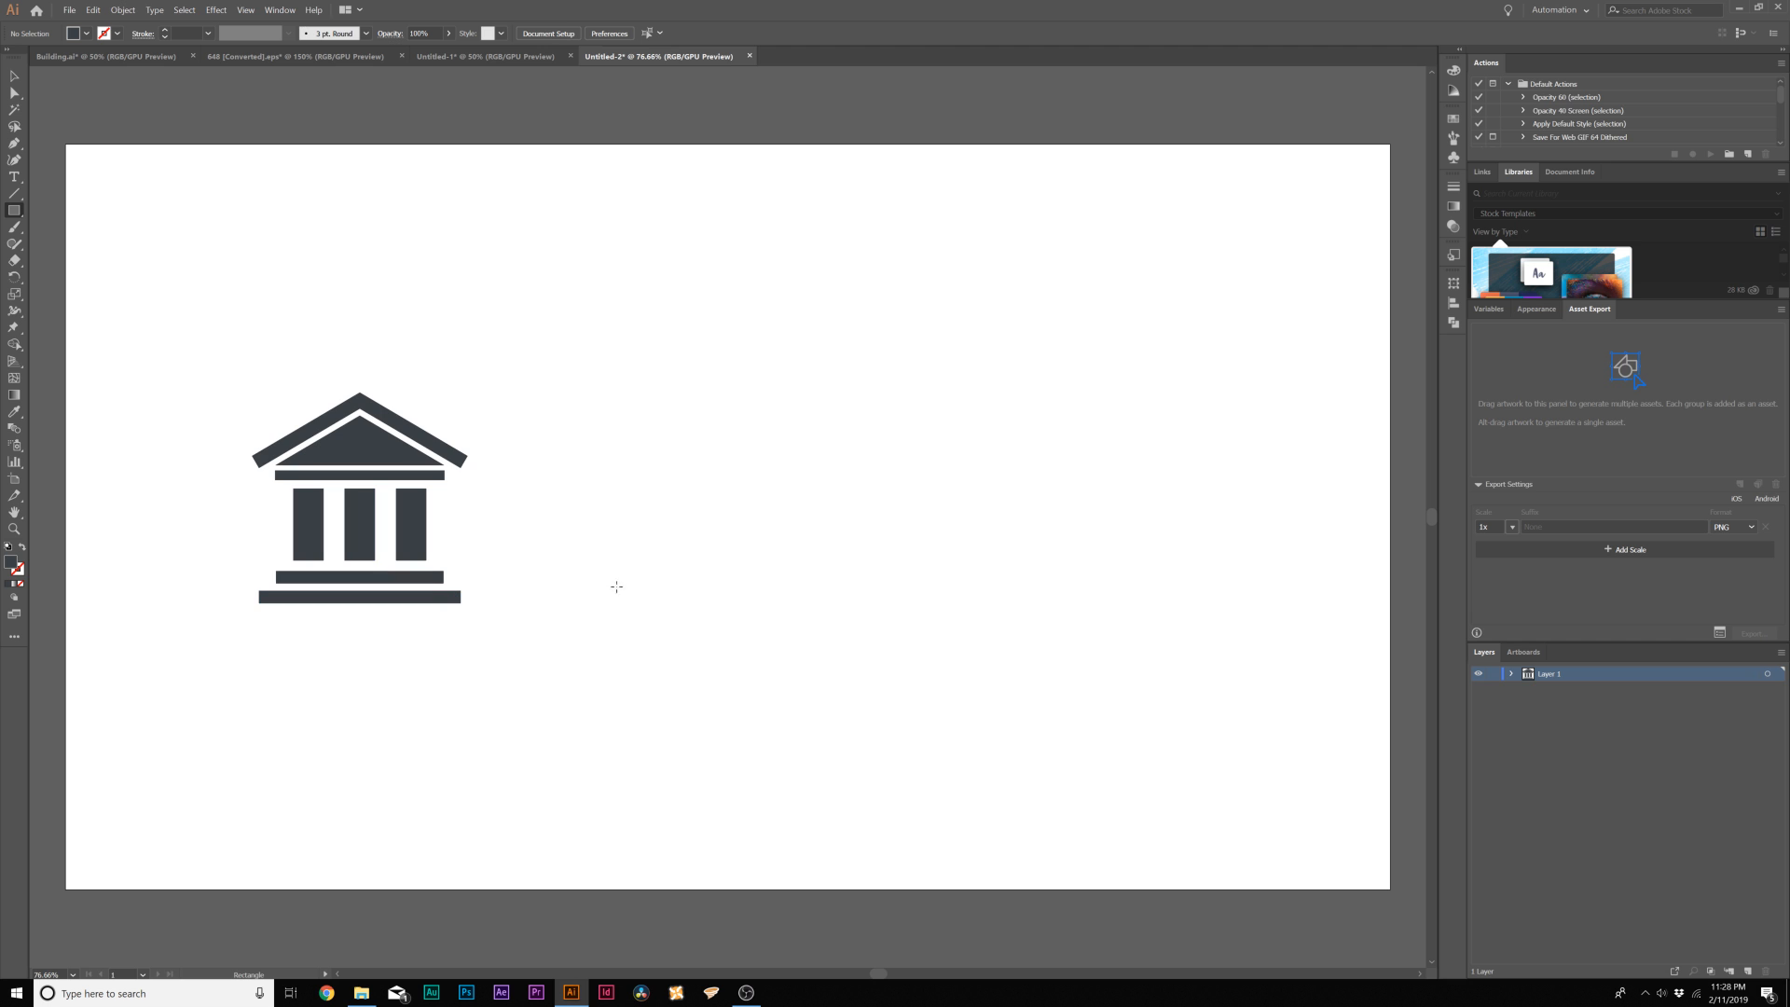
drag(604, 590, 809, 603)
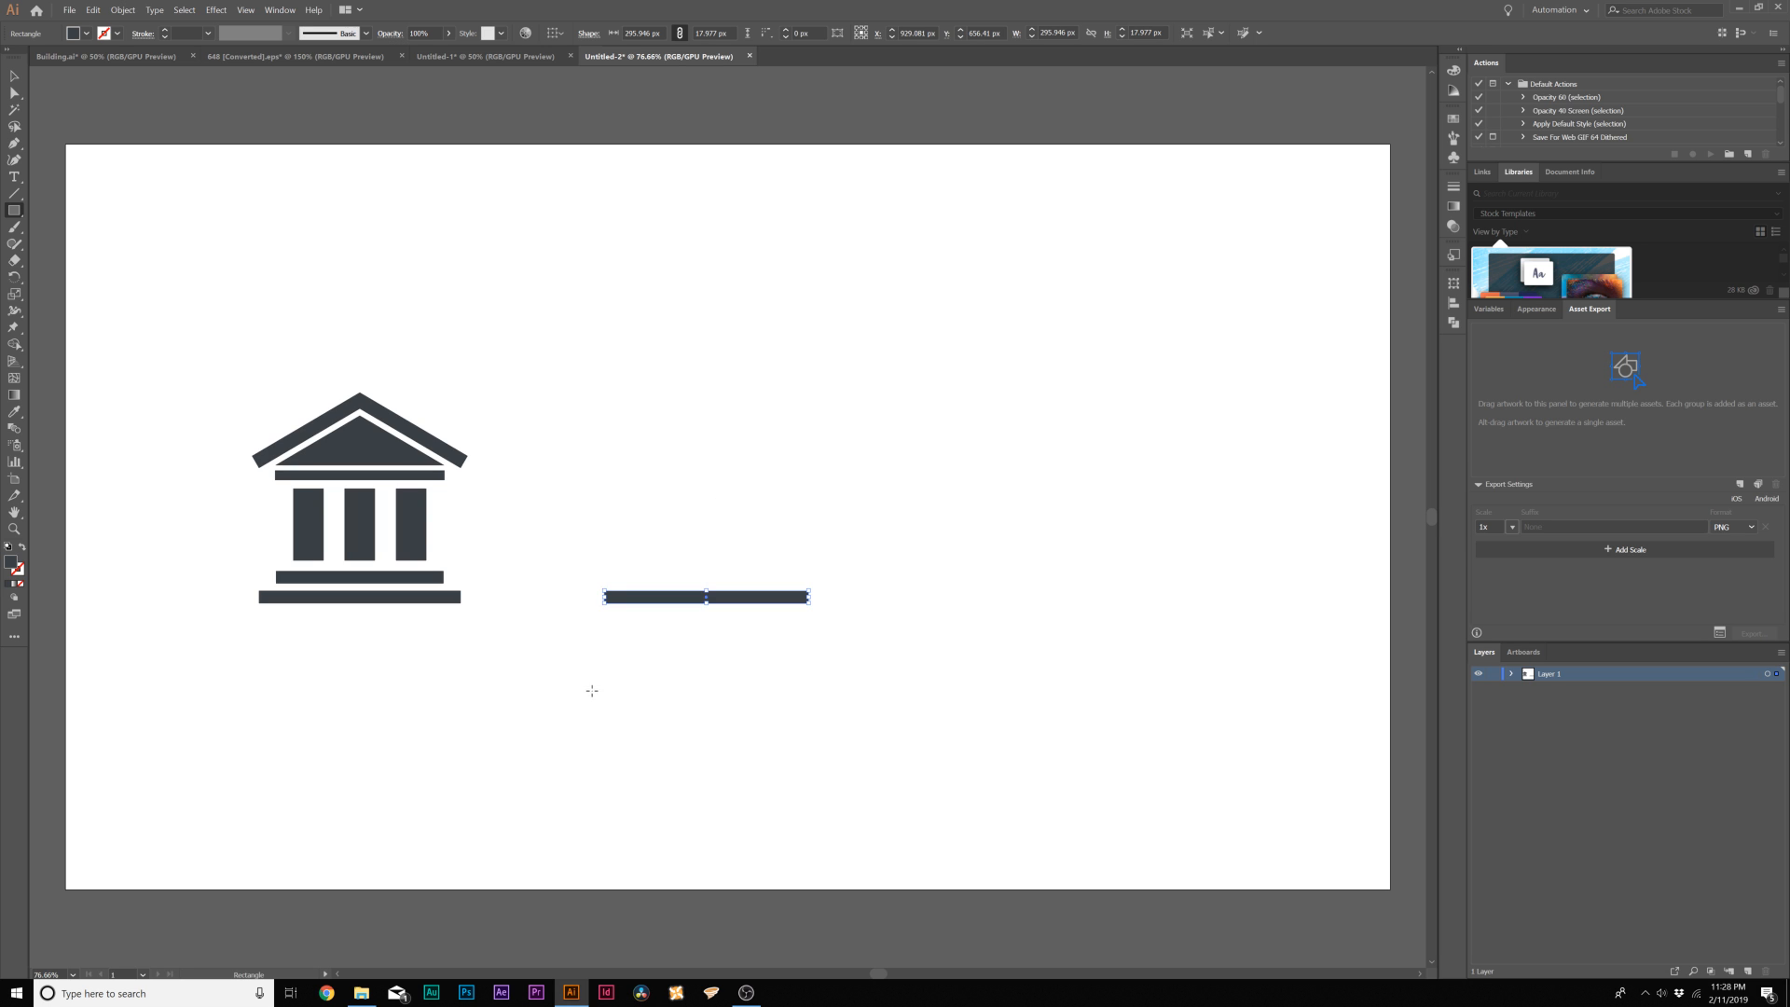
drag(623, 571, 791, 584)
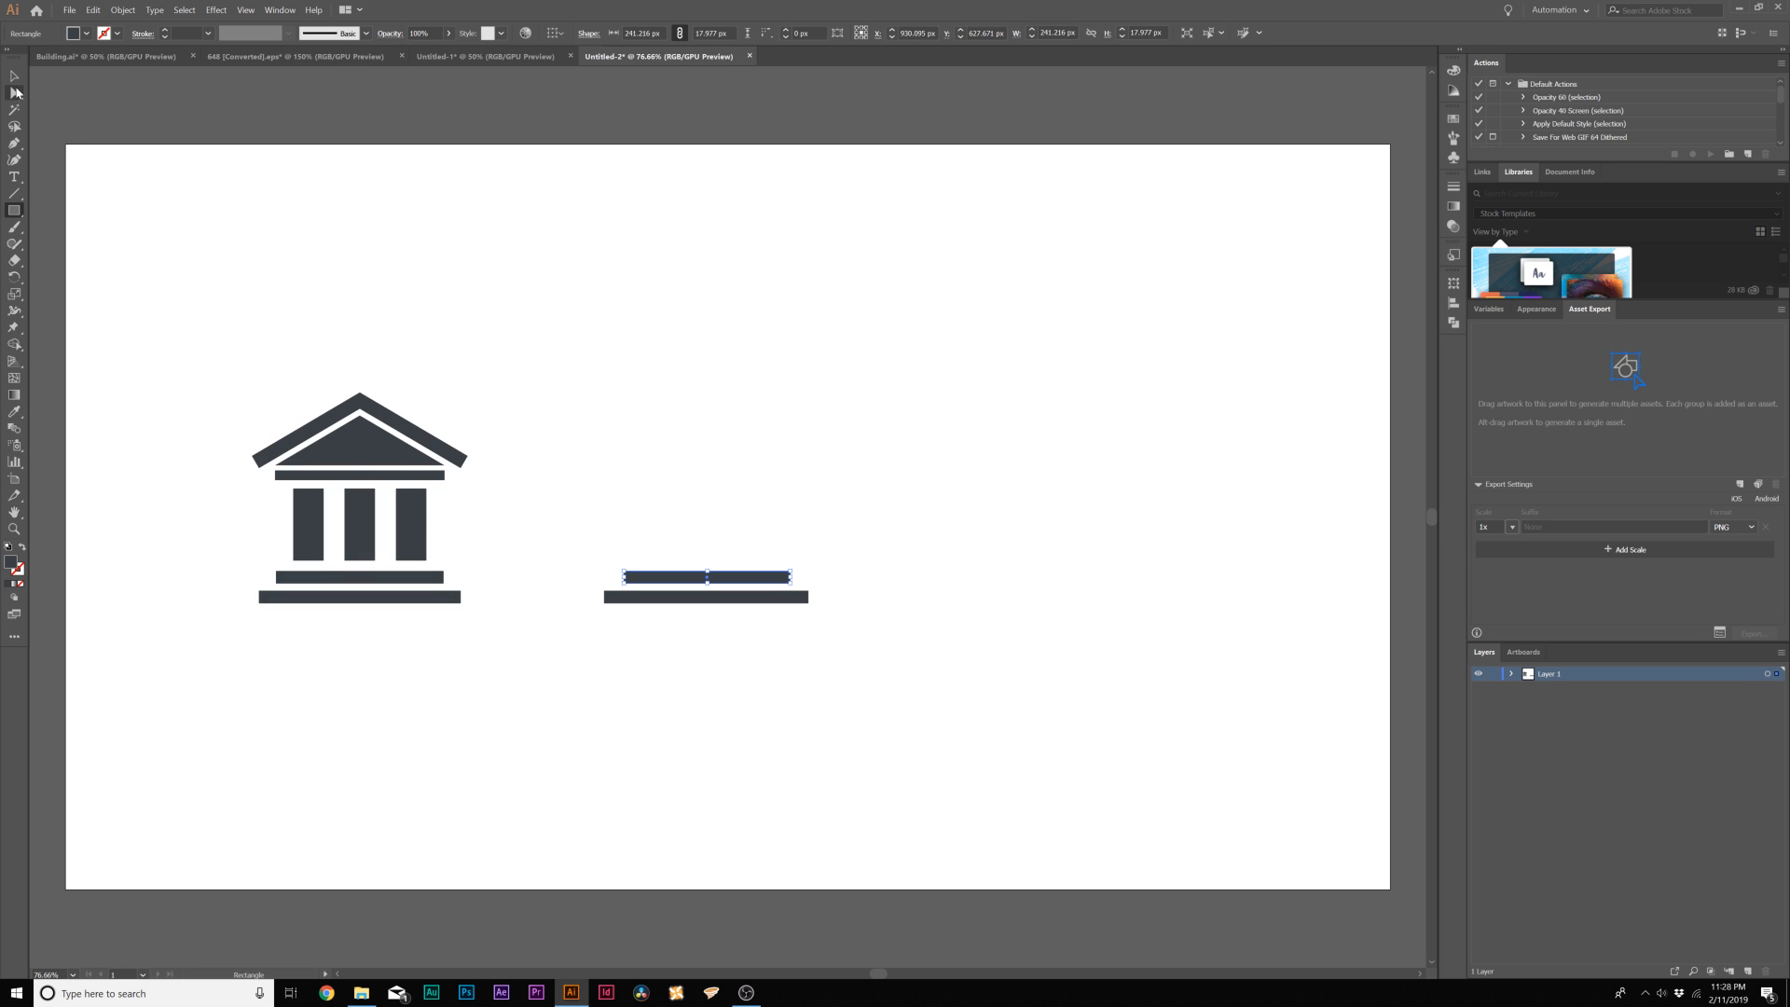
Align the two base bars so they are horizontally centered on each other
click(14, 76)
click(593, 459)
drag(695, 625, 715, 666)
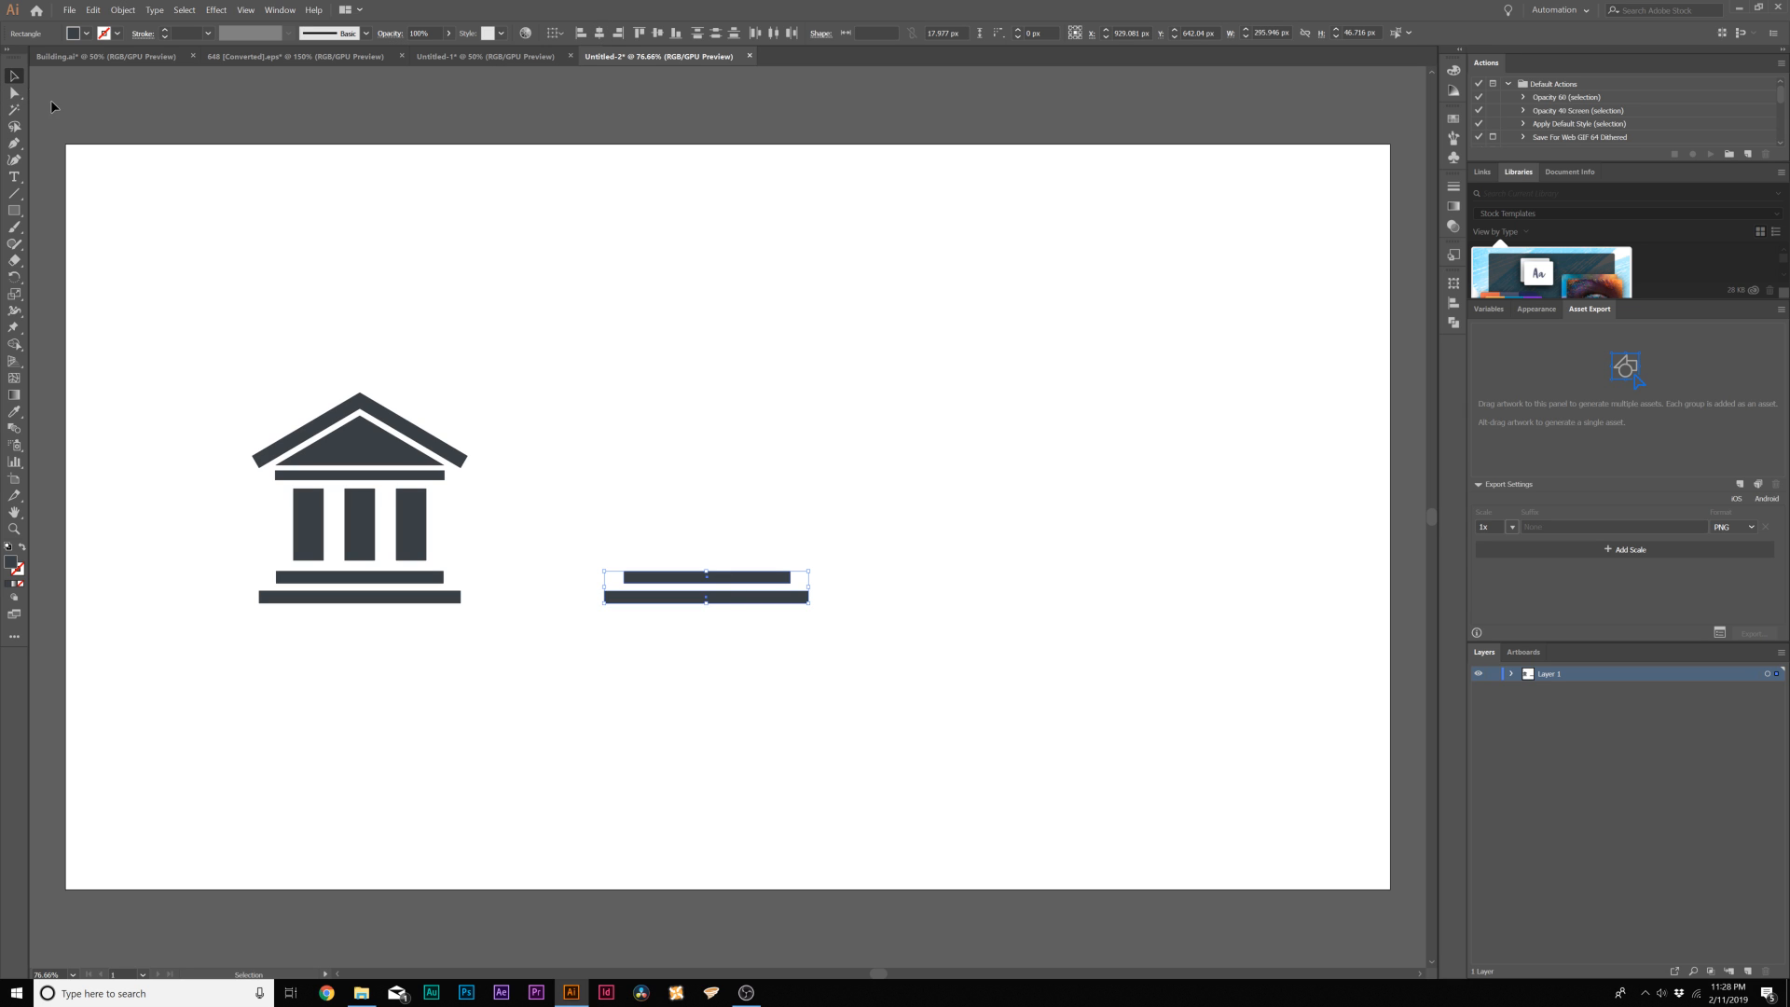
click(606, 33)
click(696, 621)
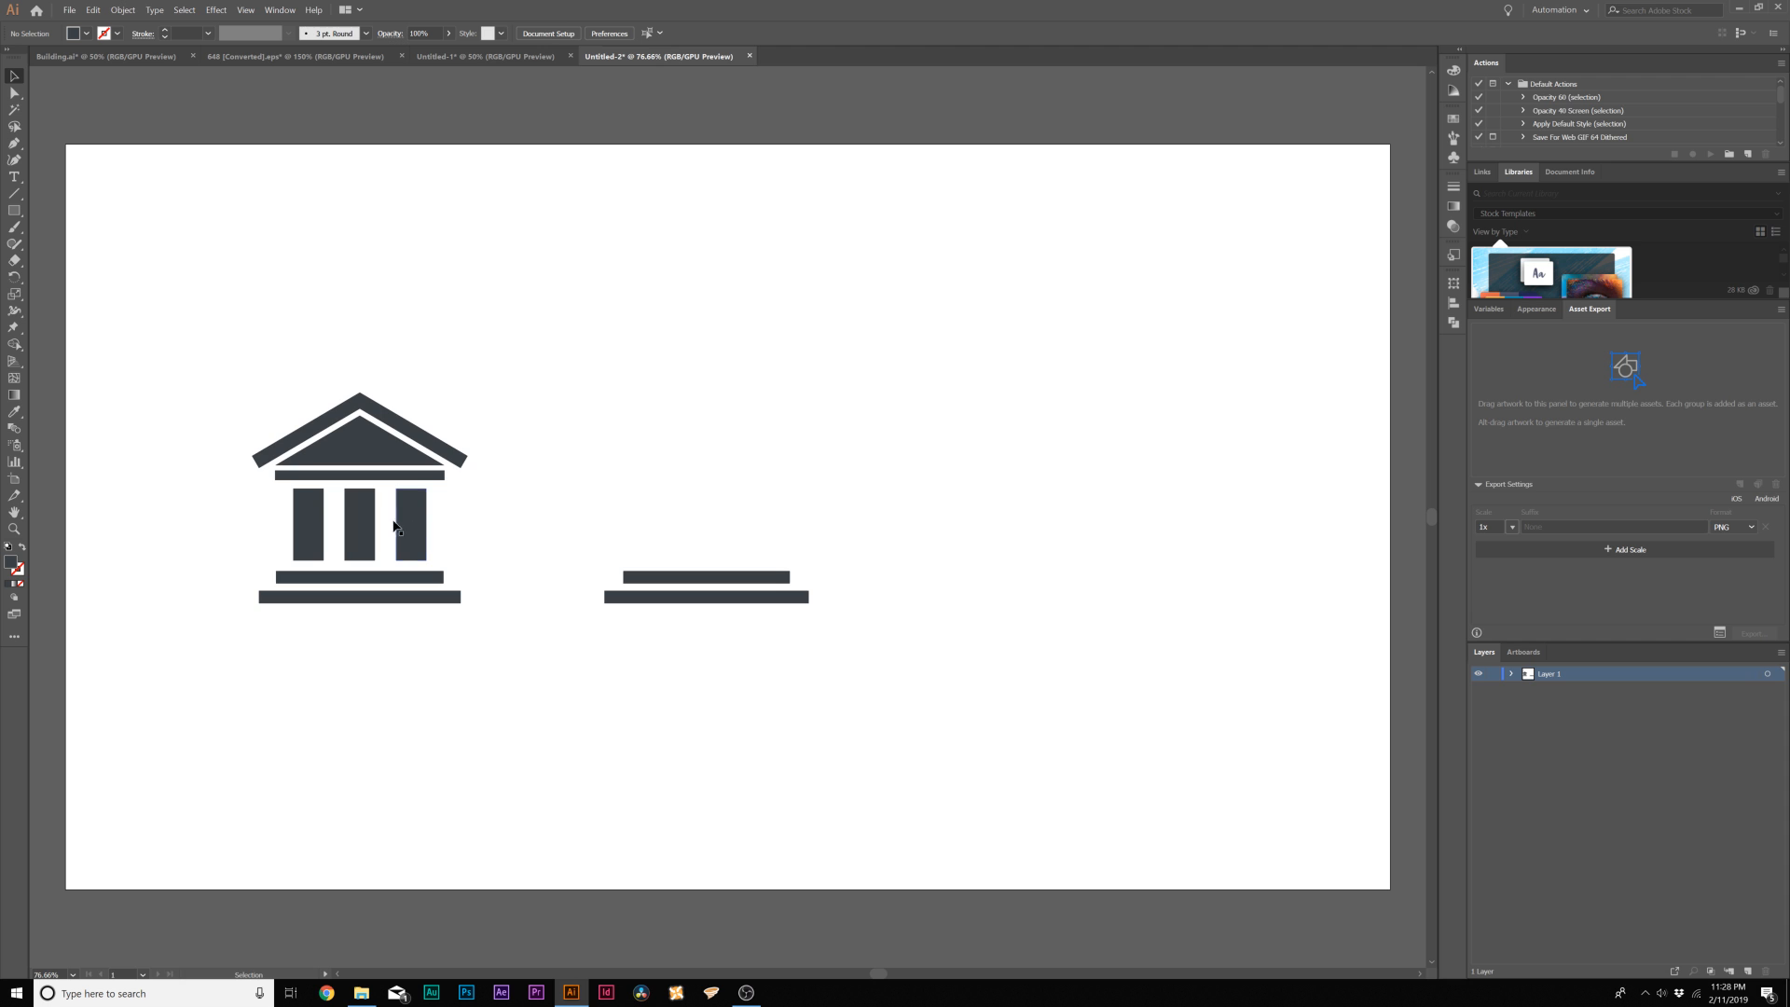
Draw a column about 46 x 119 px above the base bars and duplicate it into three spaced columns
click(13, 210)
drag(642, 556, 675, 474)
click(14, 75)
scroll(625, 584, up, 1)
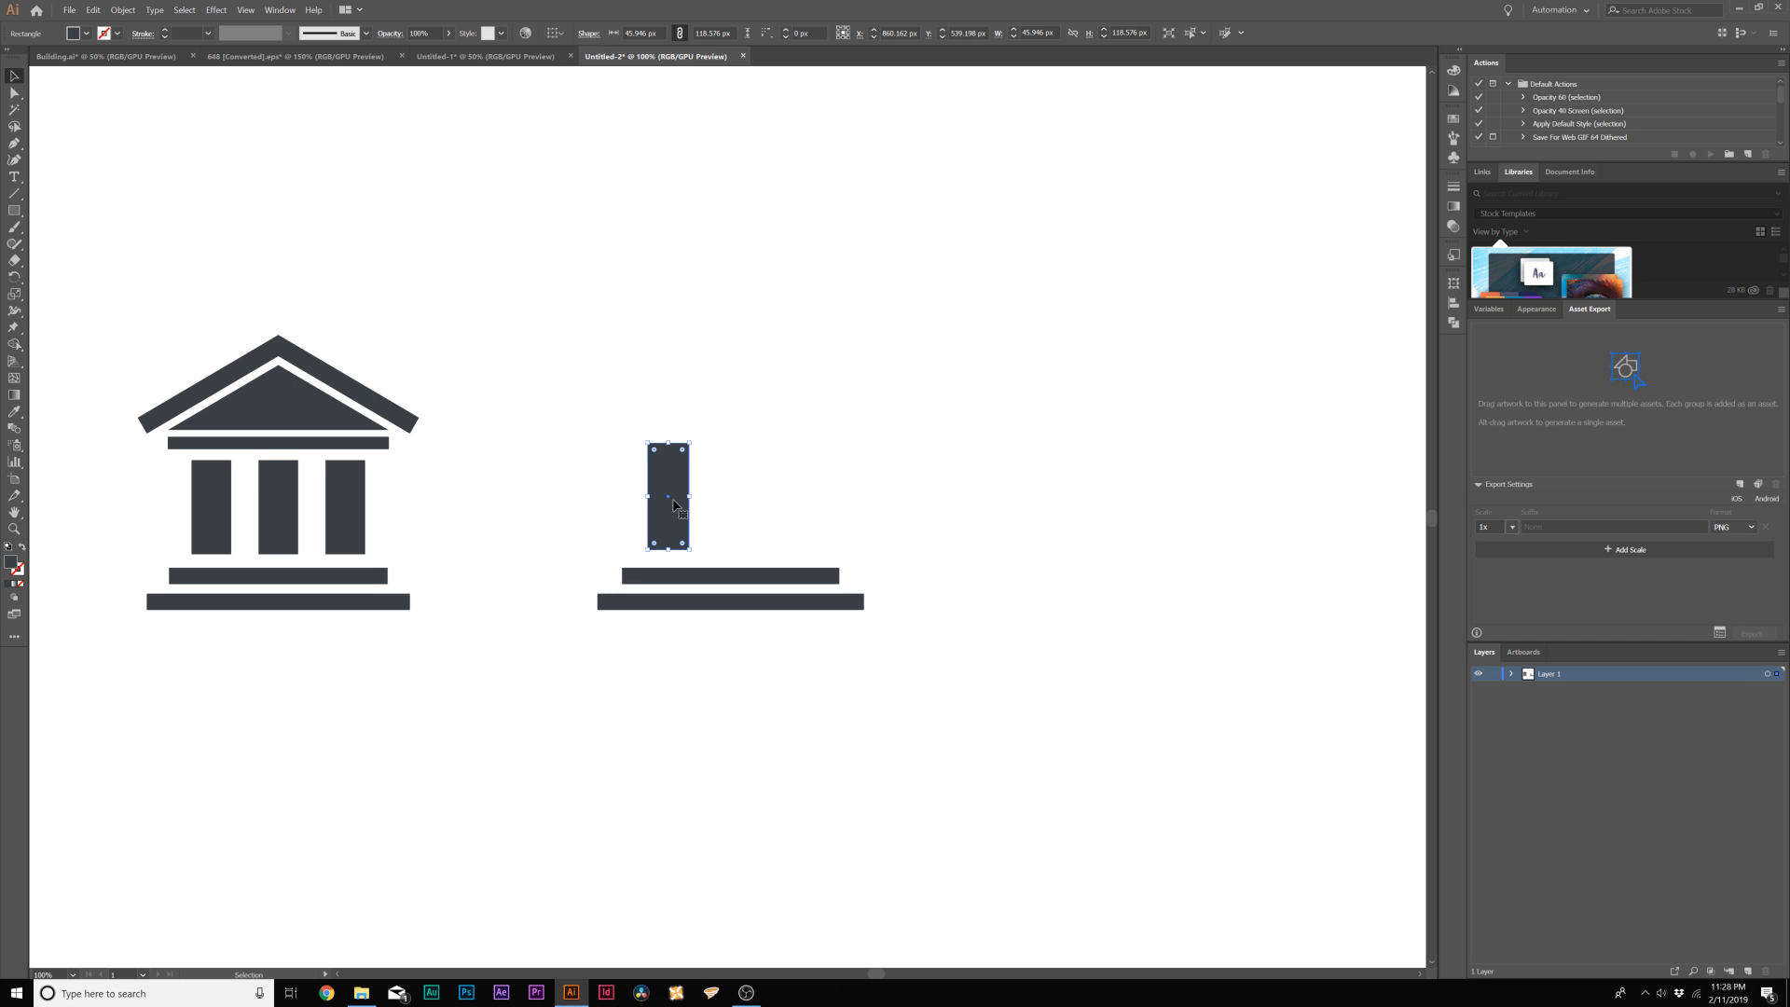
drag(669, 487, 733, 501)
click(831, 355)
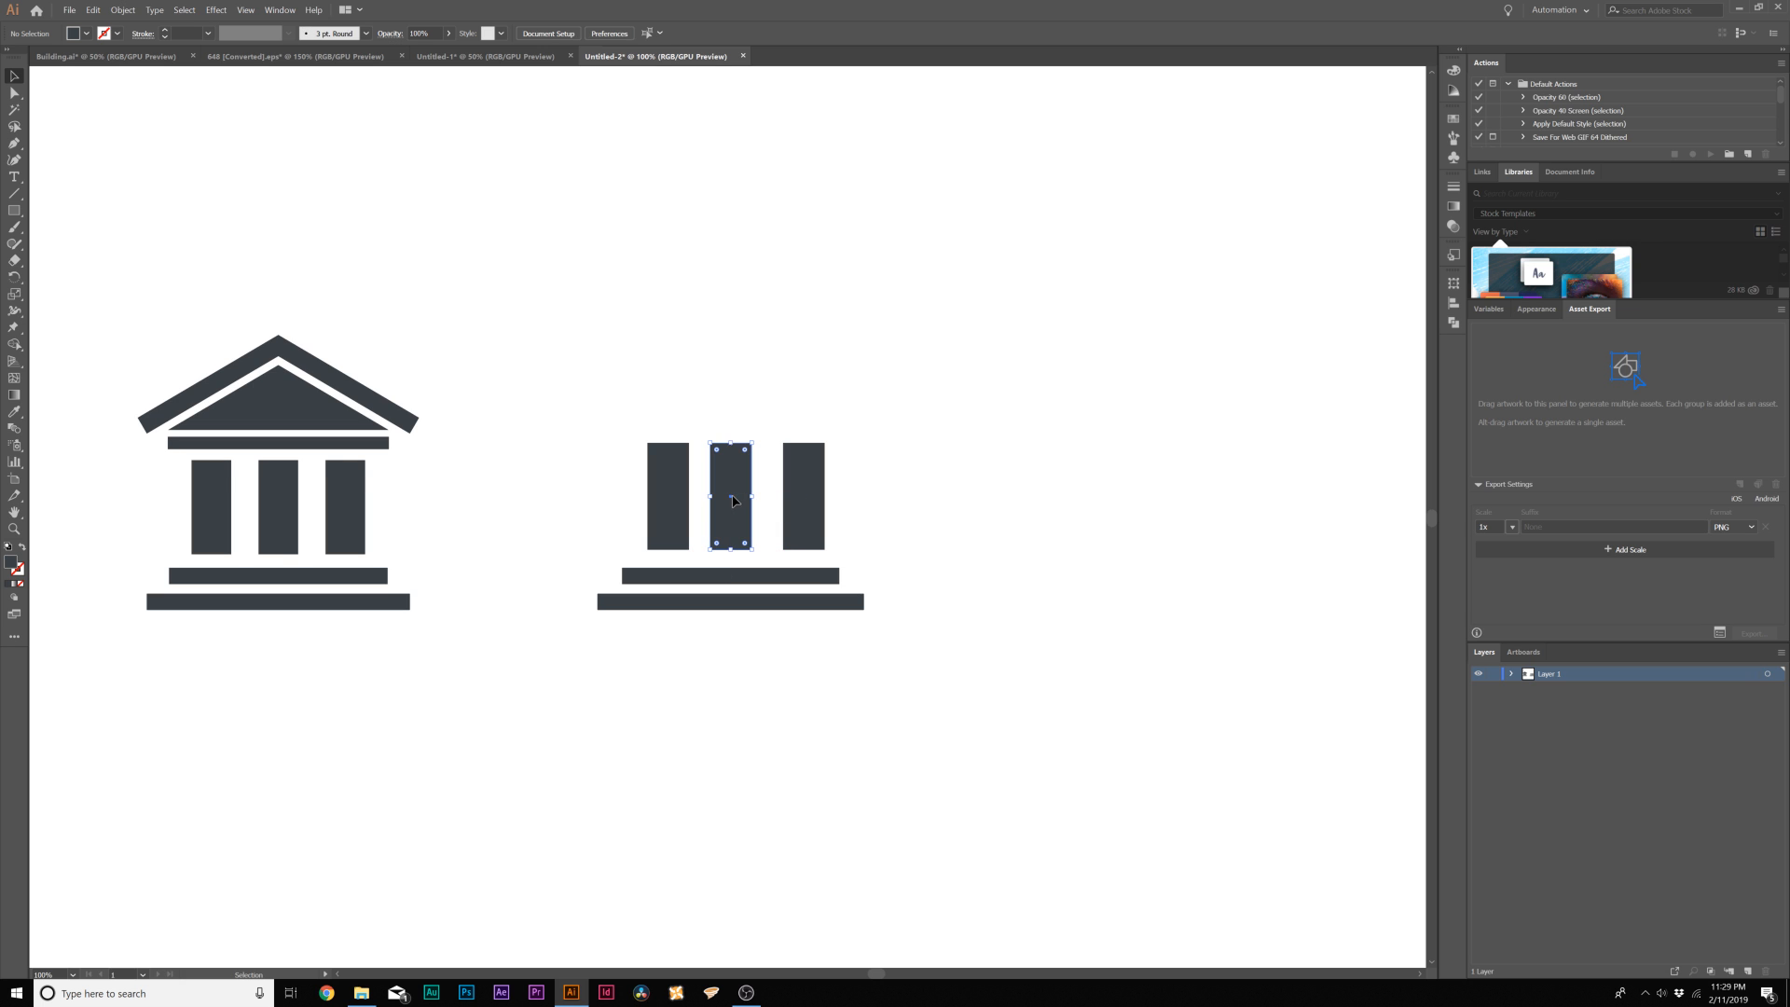
Duplicate the upper base bar and place the copy just above the three columns
click(632, 564)
drag(680, 576, 683, 426)
click(655, 321)
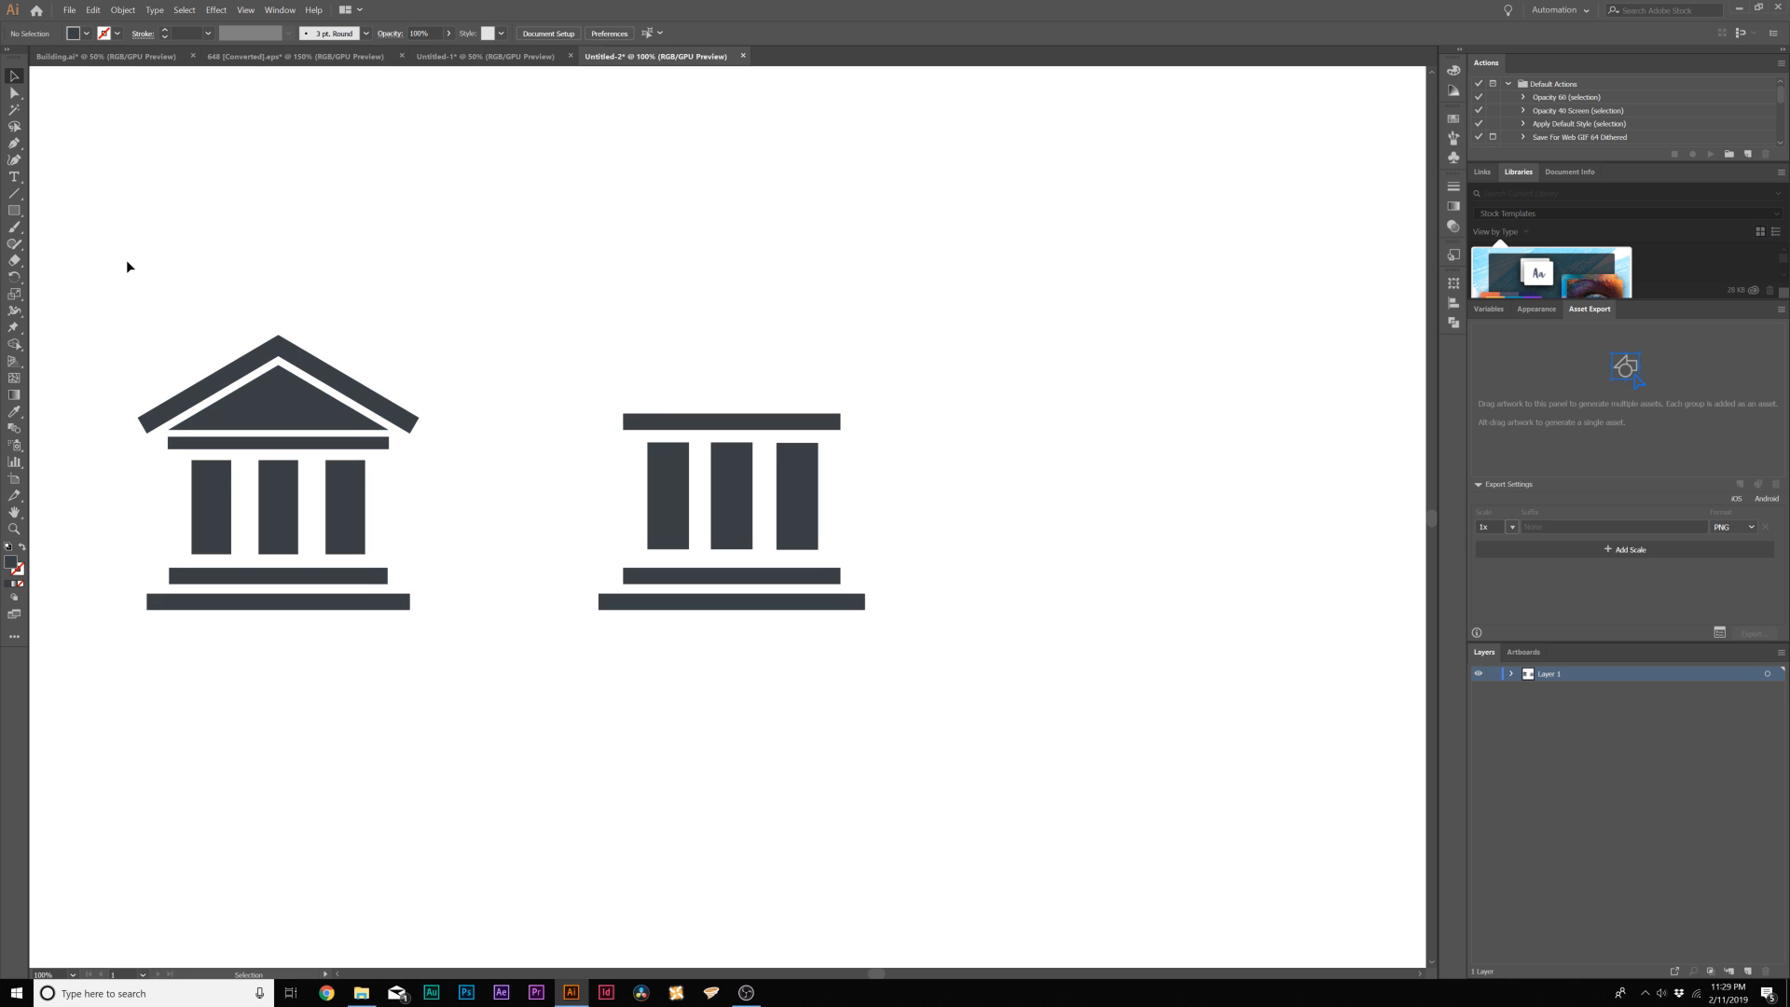
Create a polygon with a 50 px radius and 3 sides above the building
click(14, 213)
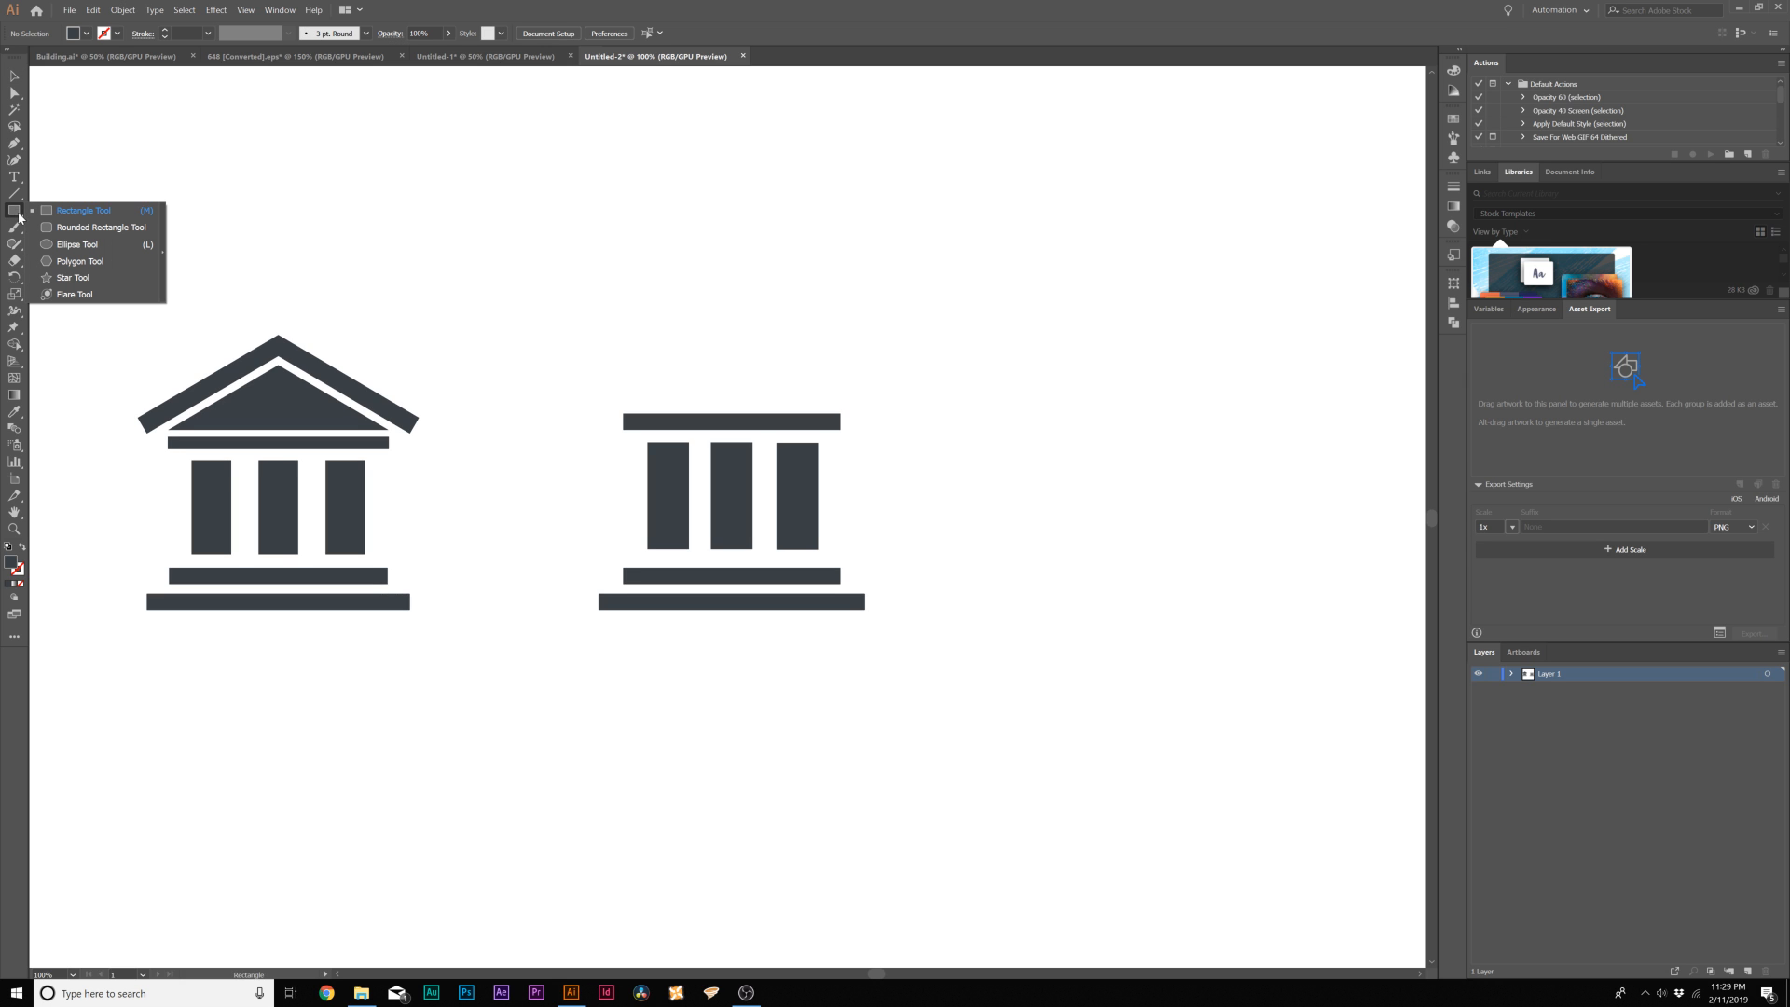
click(79, 262)
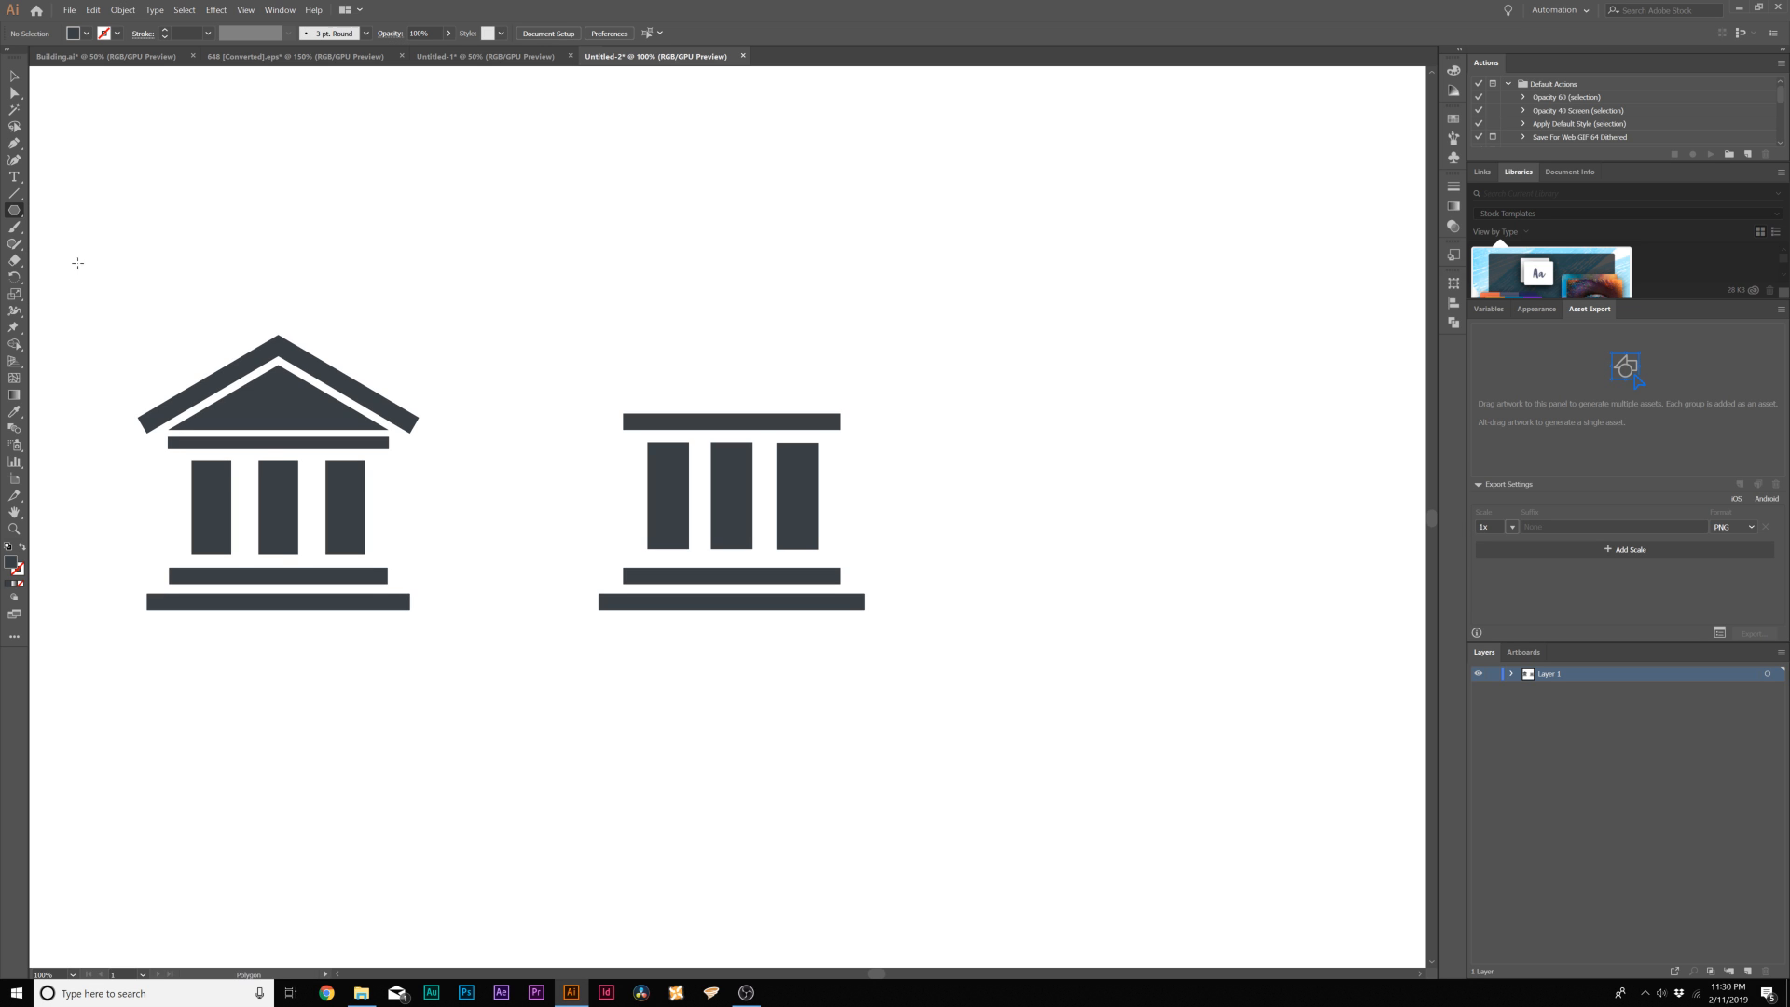
click(678, 341)
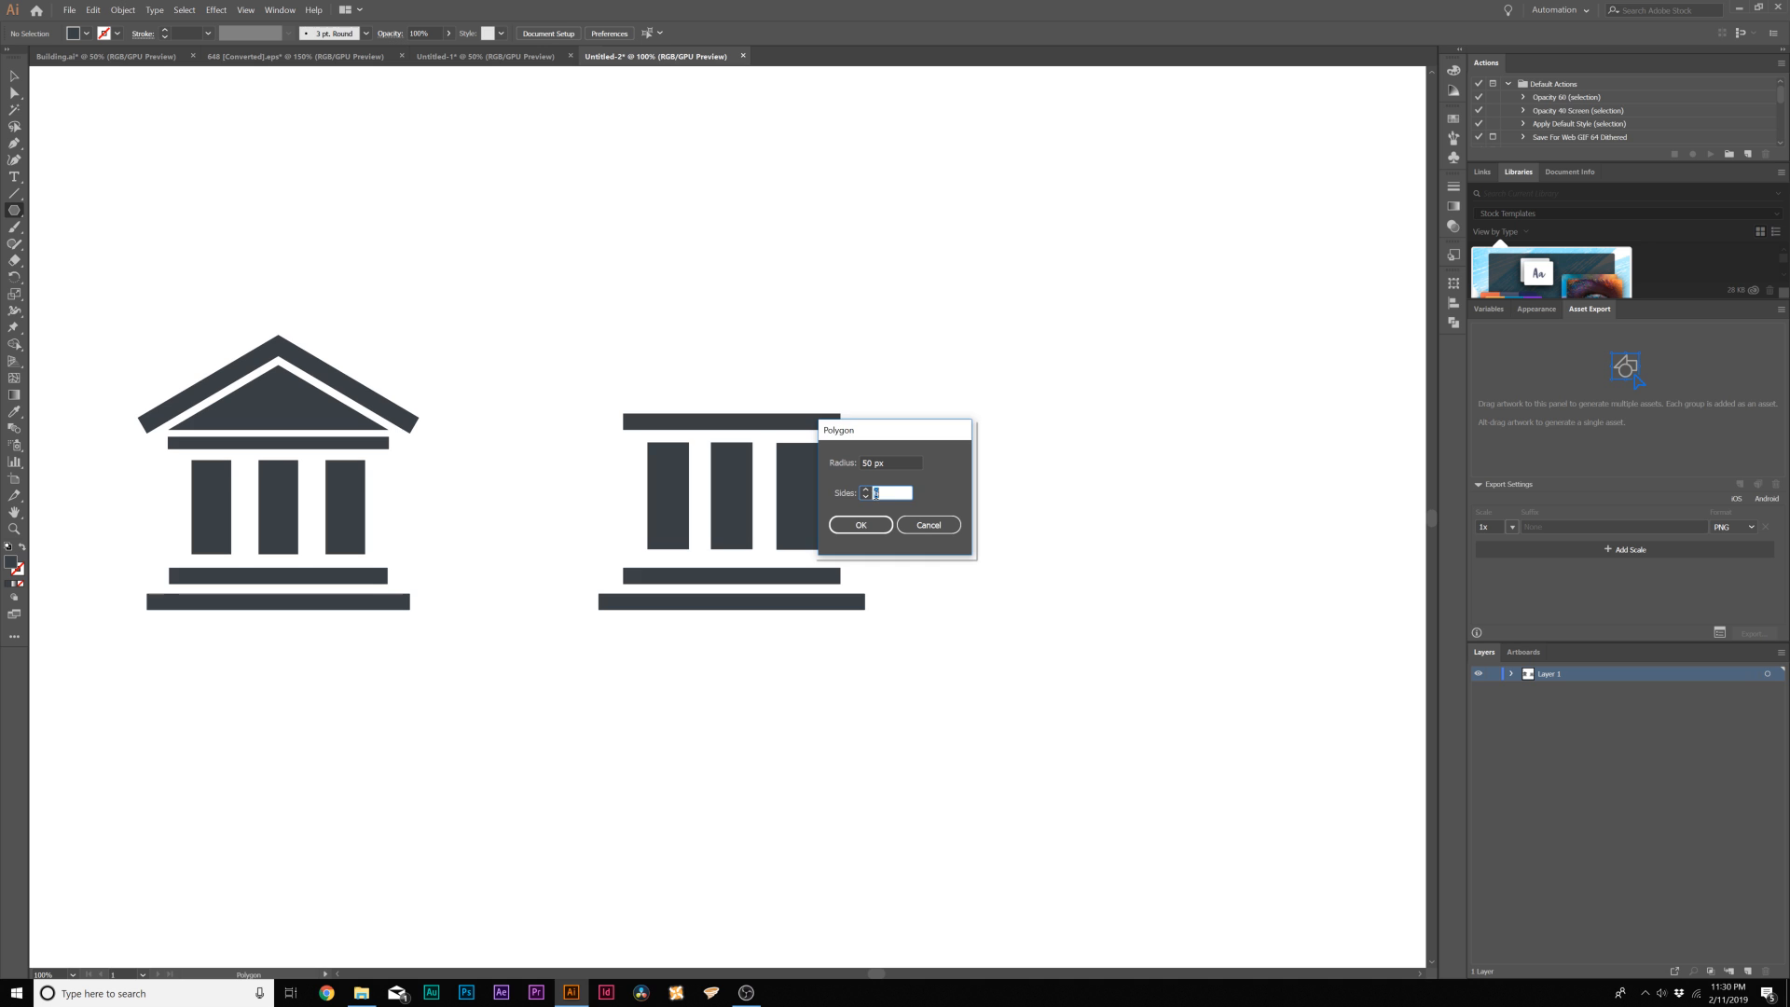
drag(874, 440, 674, 287)
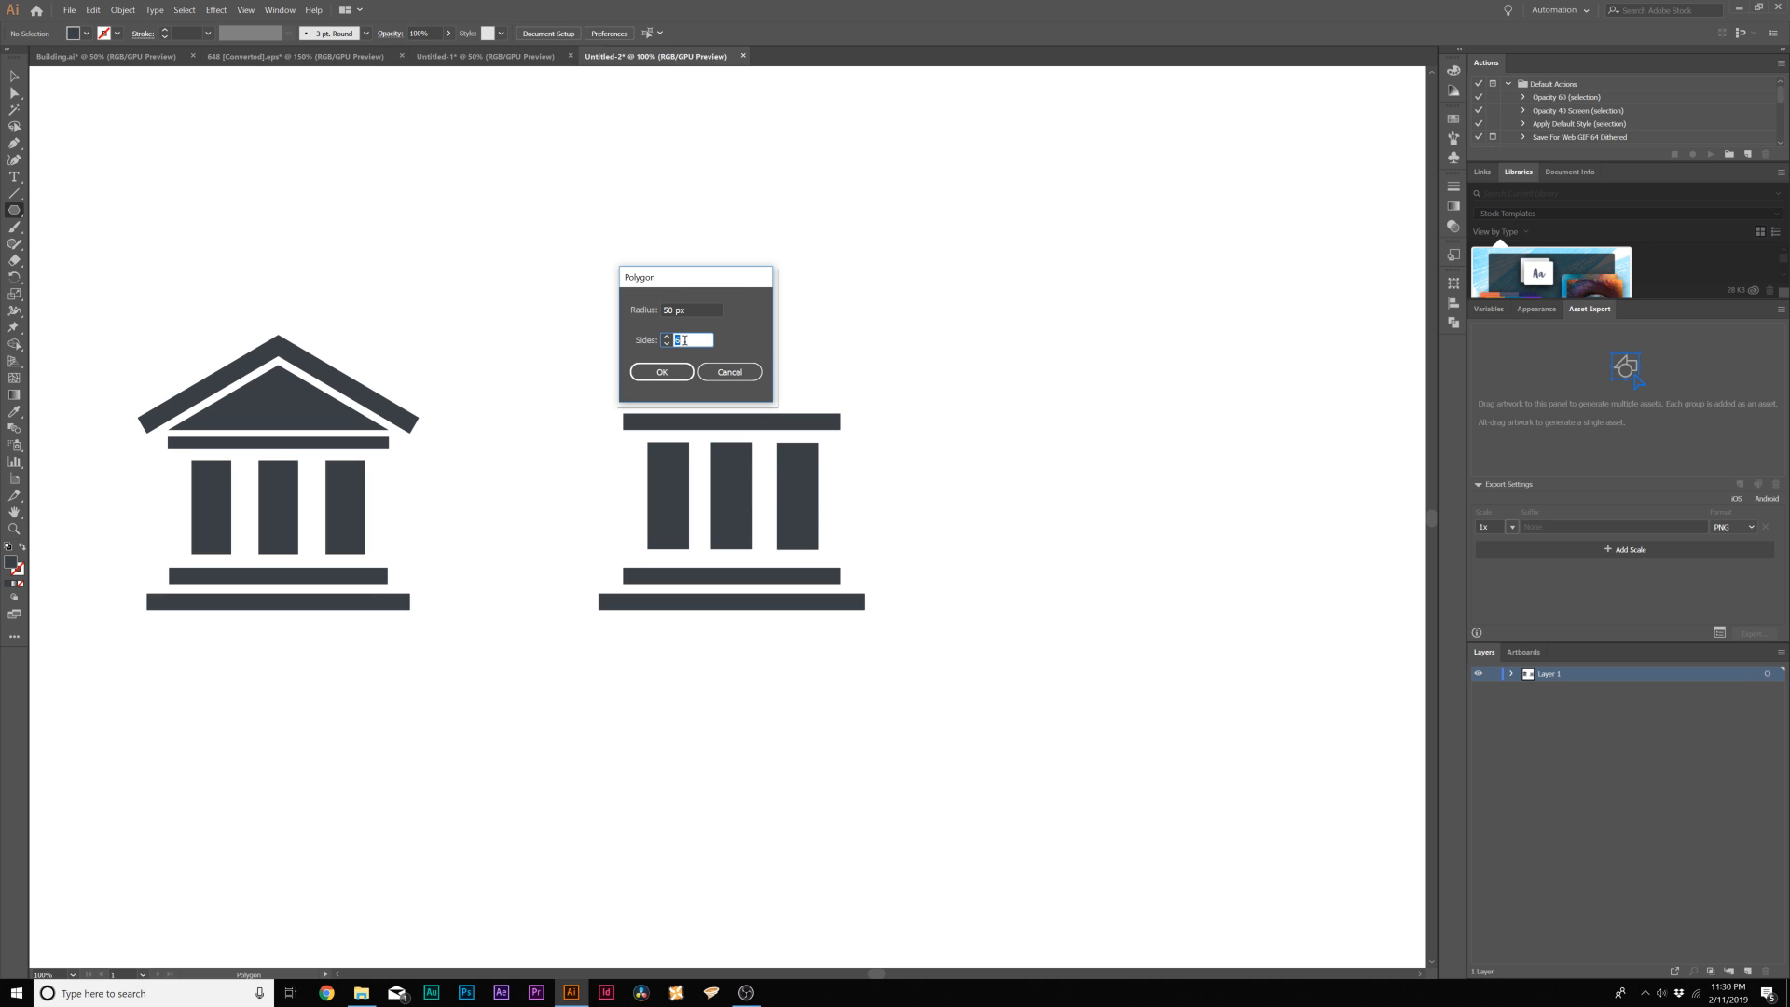
text(3)
click(662, 372)
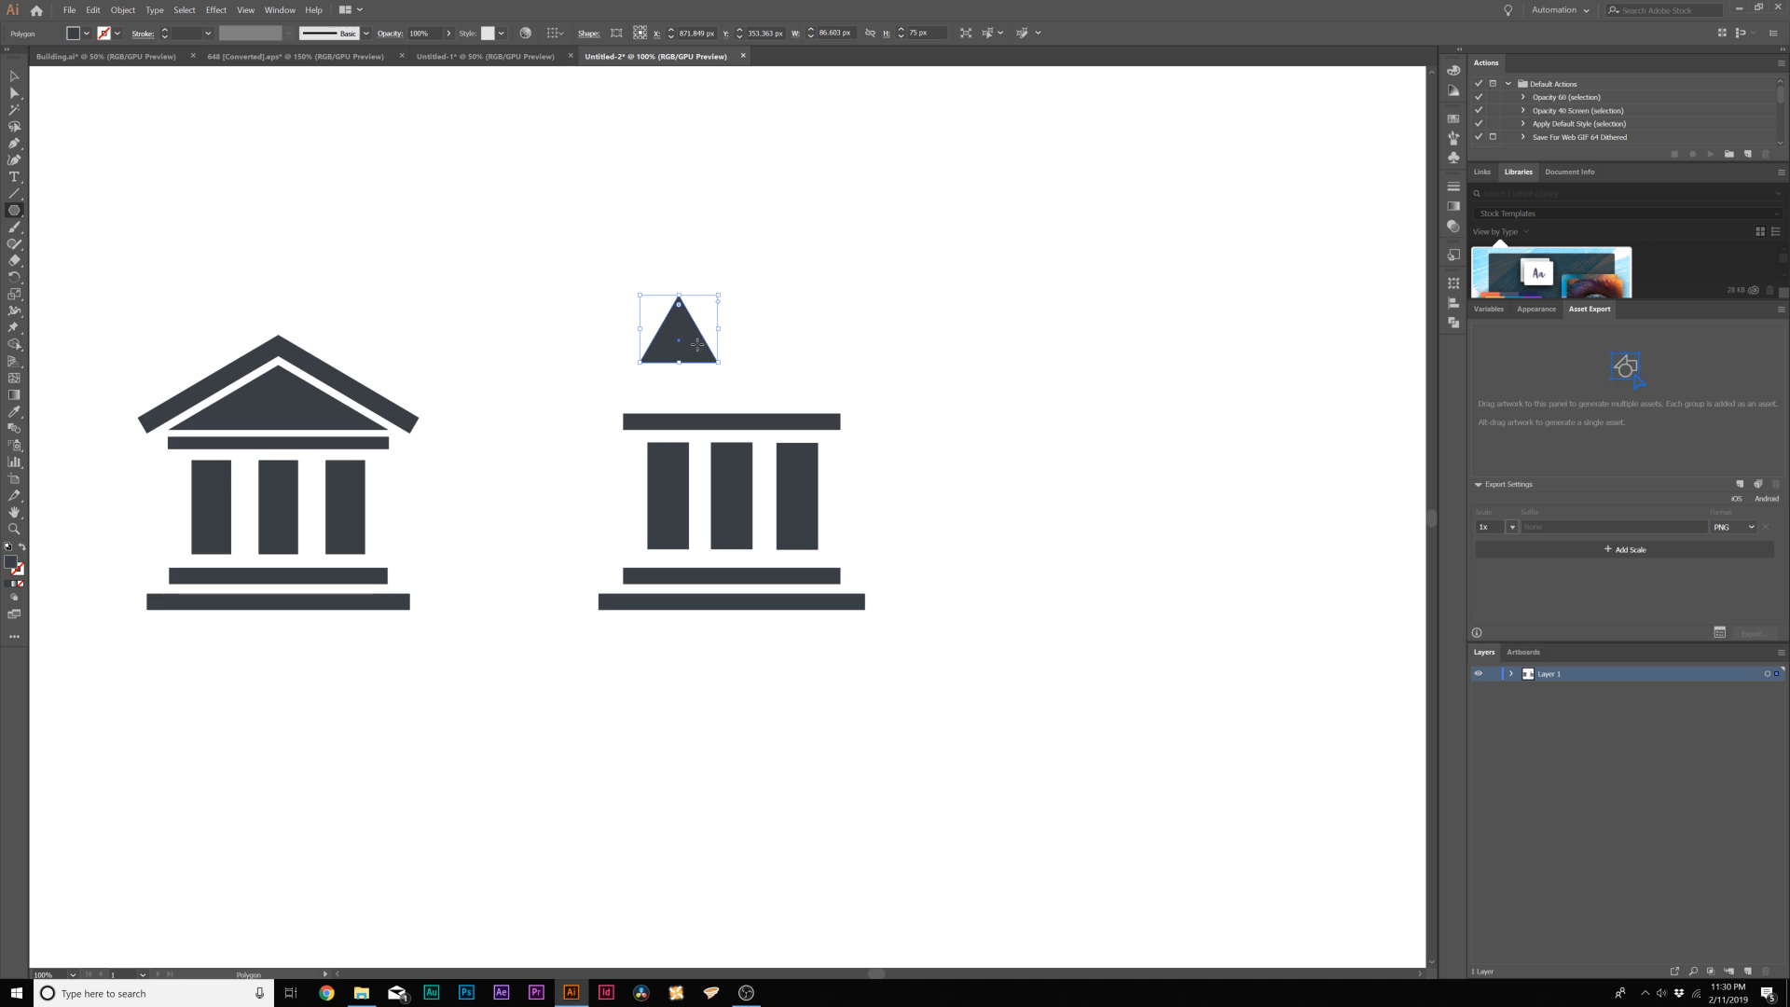
Widen the triangle to the width of the top bar and position it just above that bar as the pediment
click(15, 82)
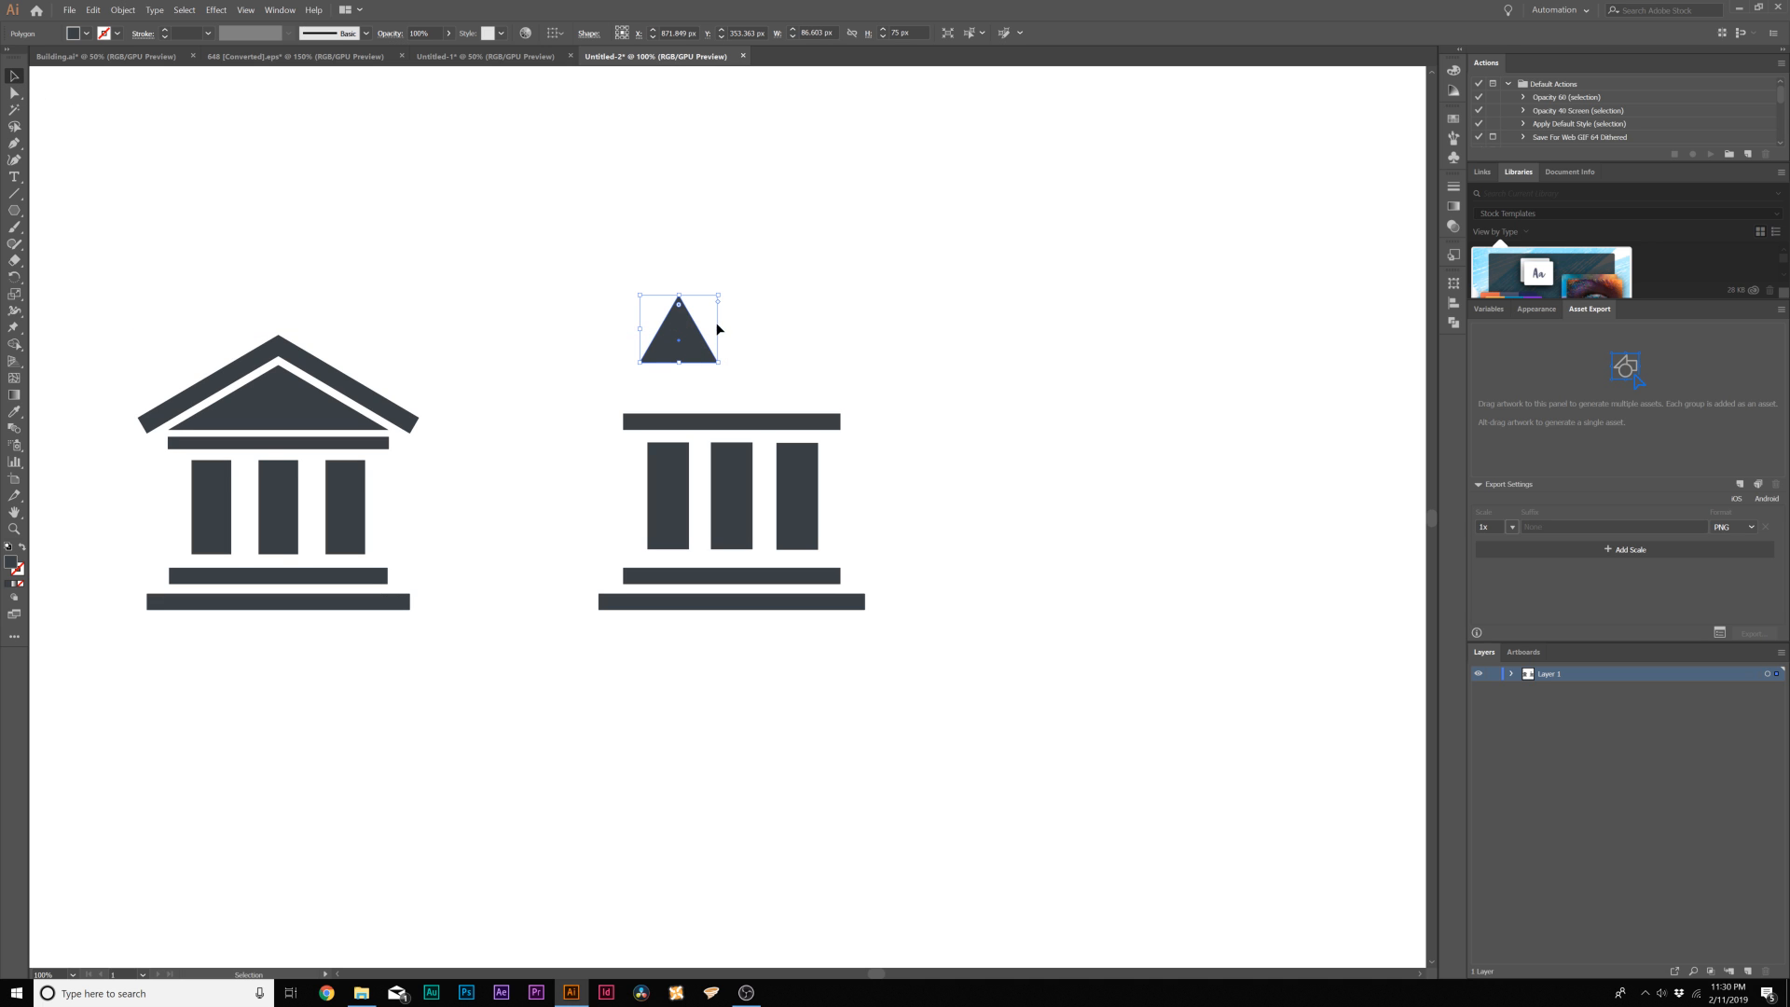
drag(719, 327, 786, 396)
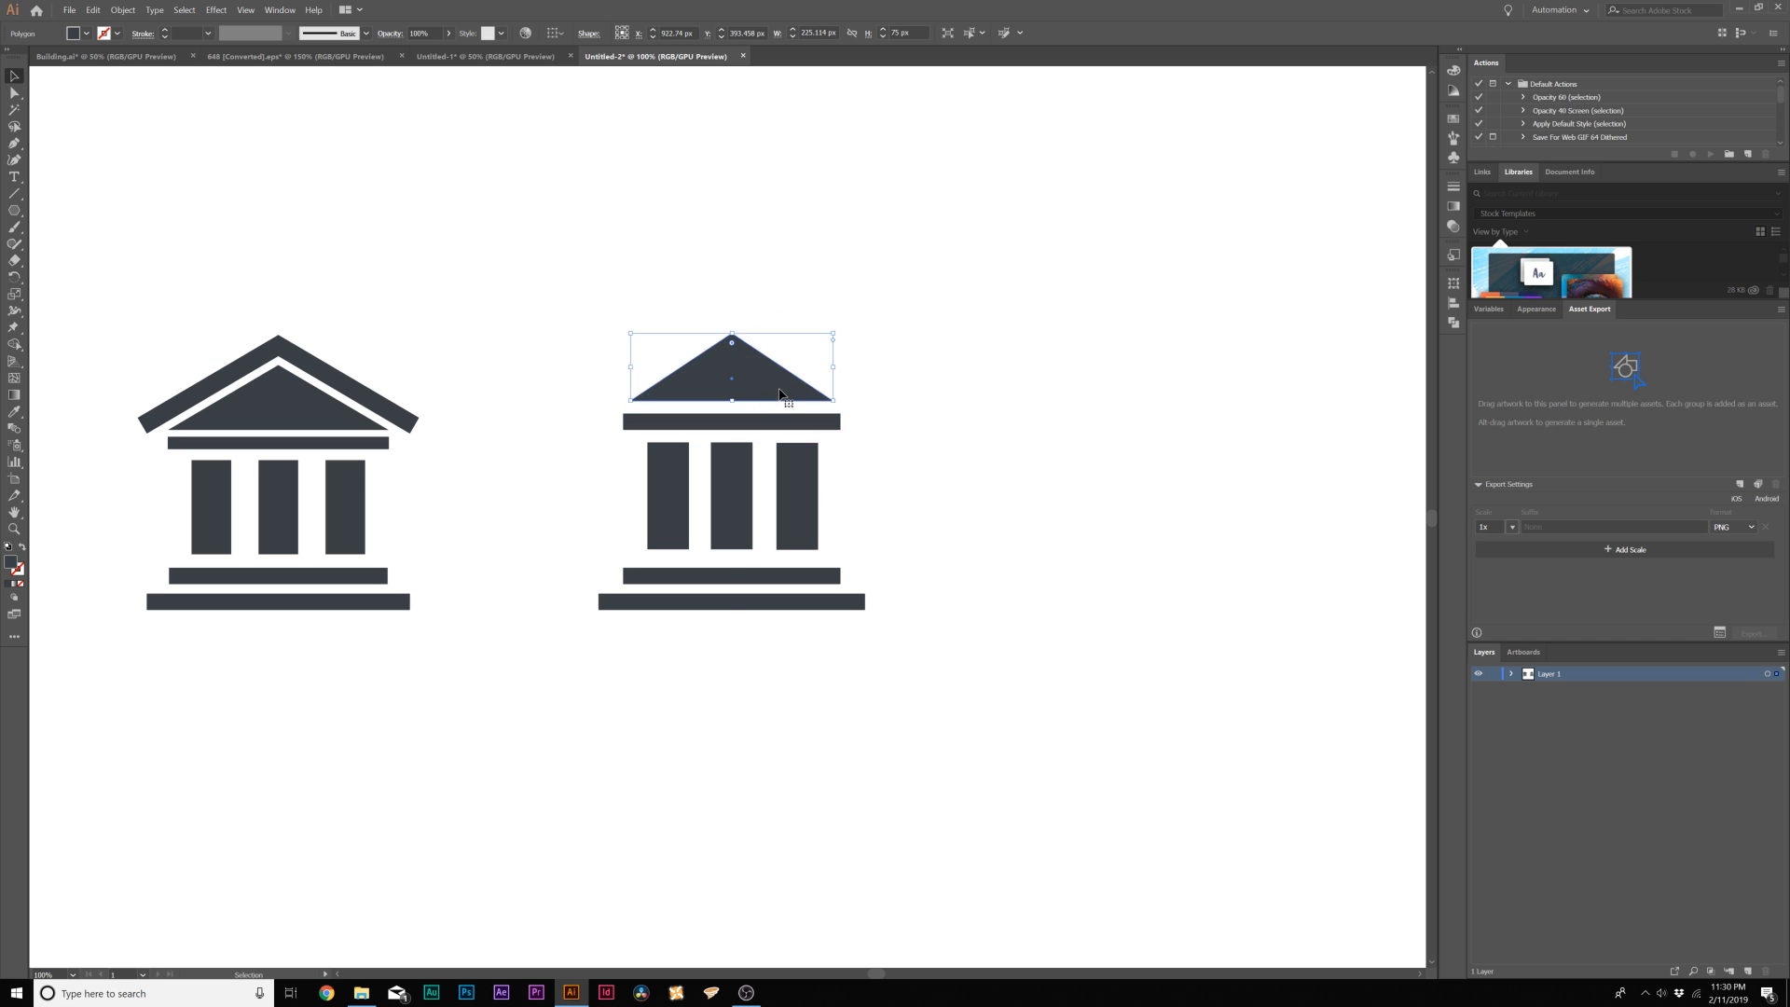
click(868, 372)
Draw a tall, thin rectangle about 27 x 169 px to the right of the building
click(16, 212)
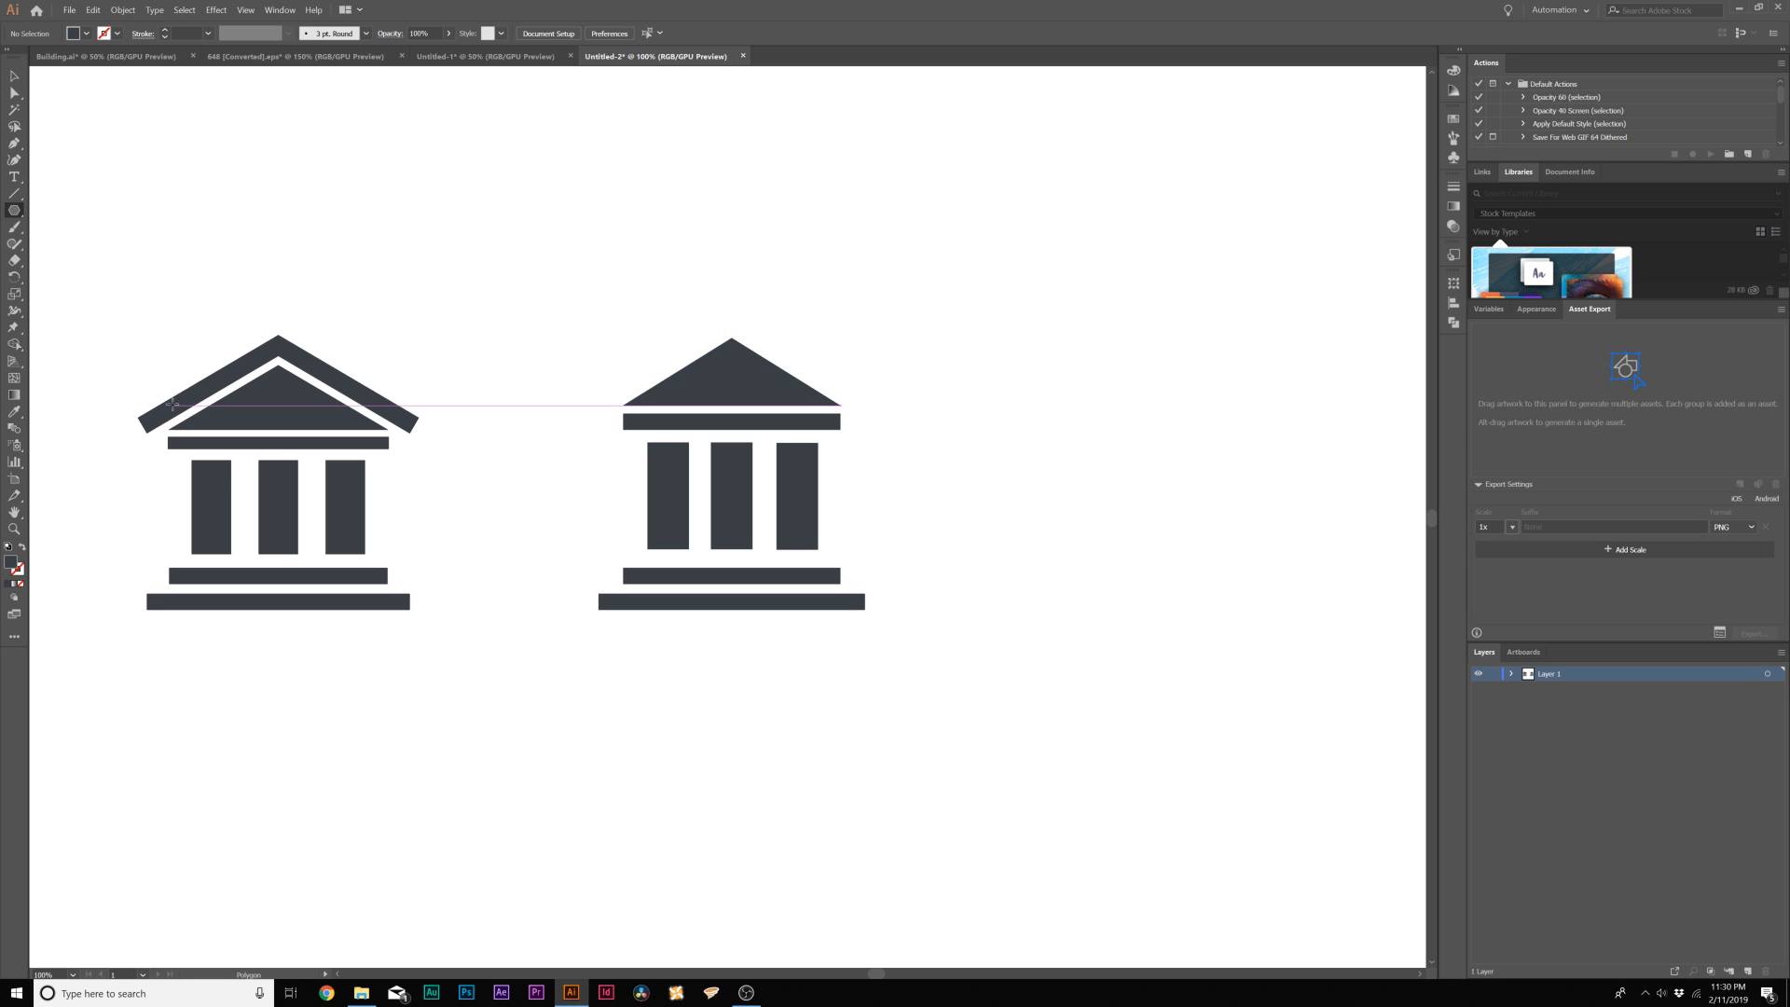
click(19, 215)
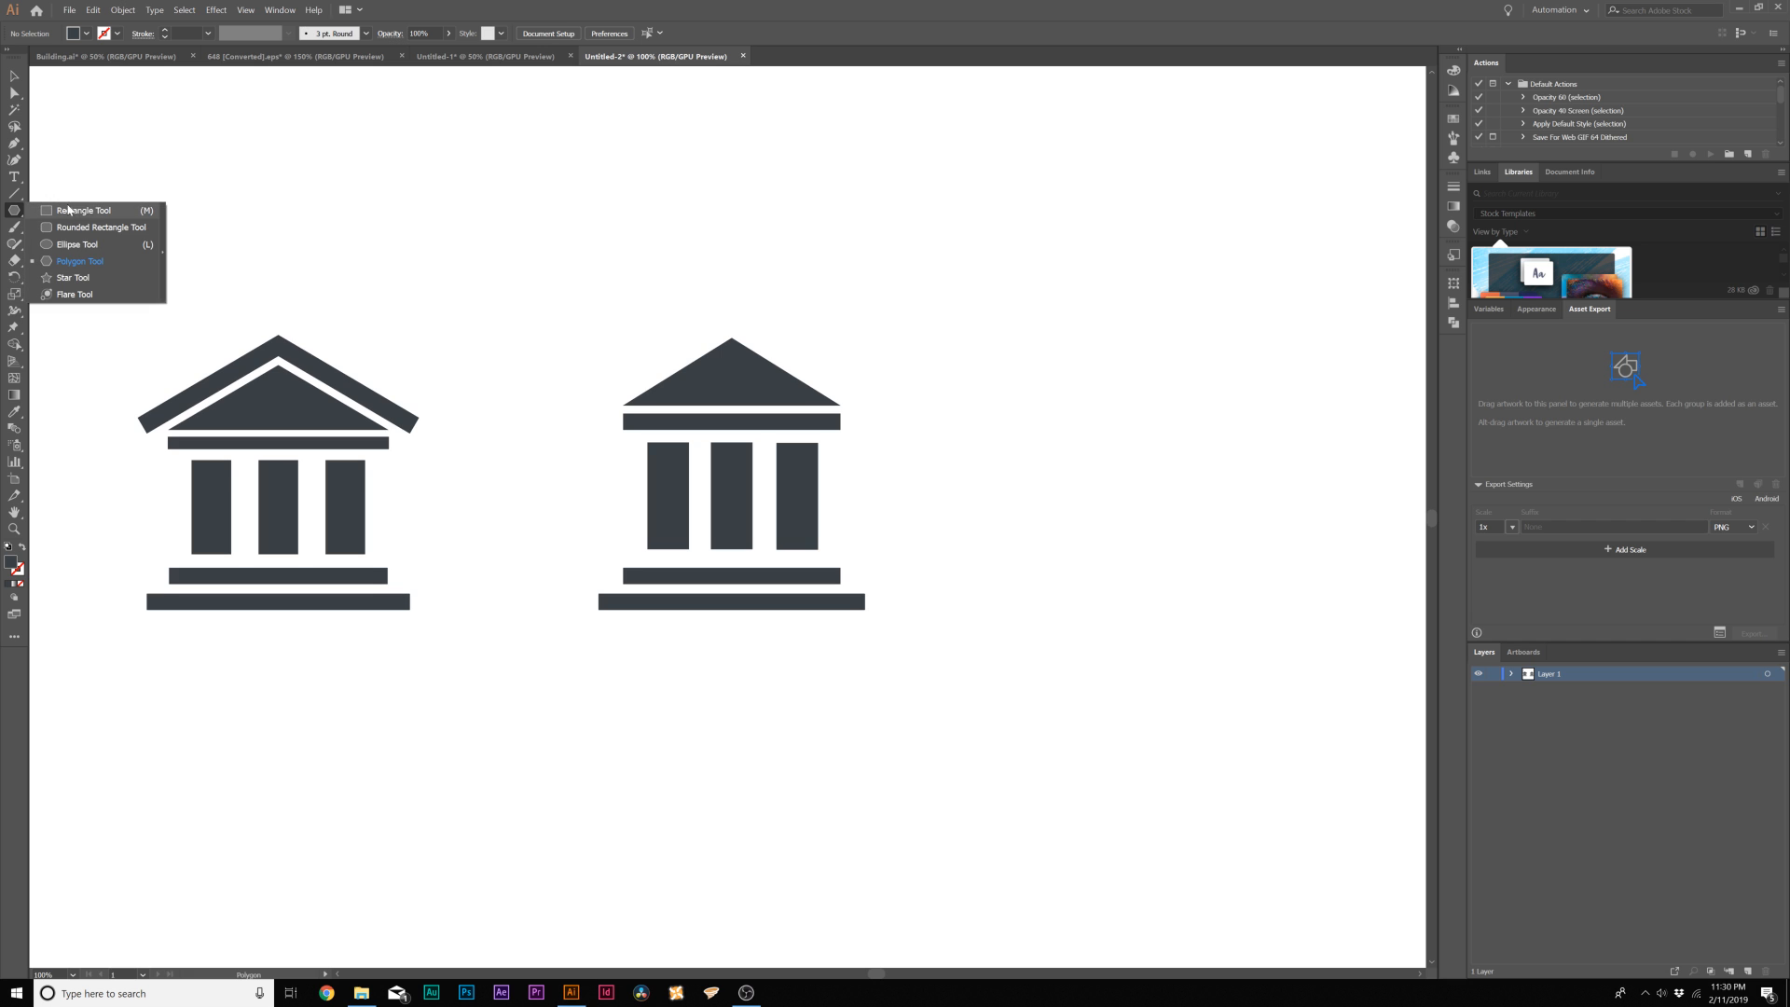
click(92, 210)
drag(950, 608, 975, 456)
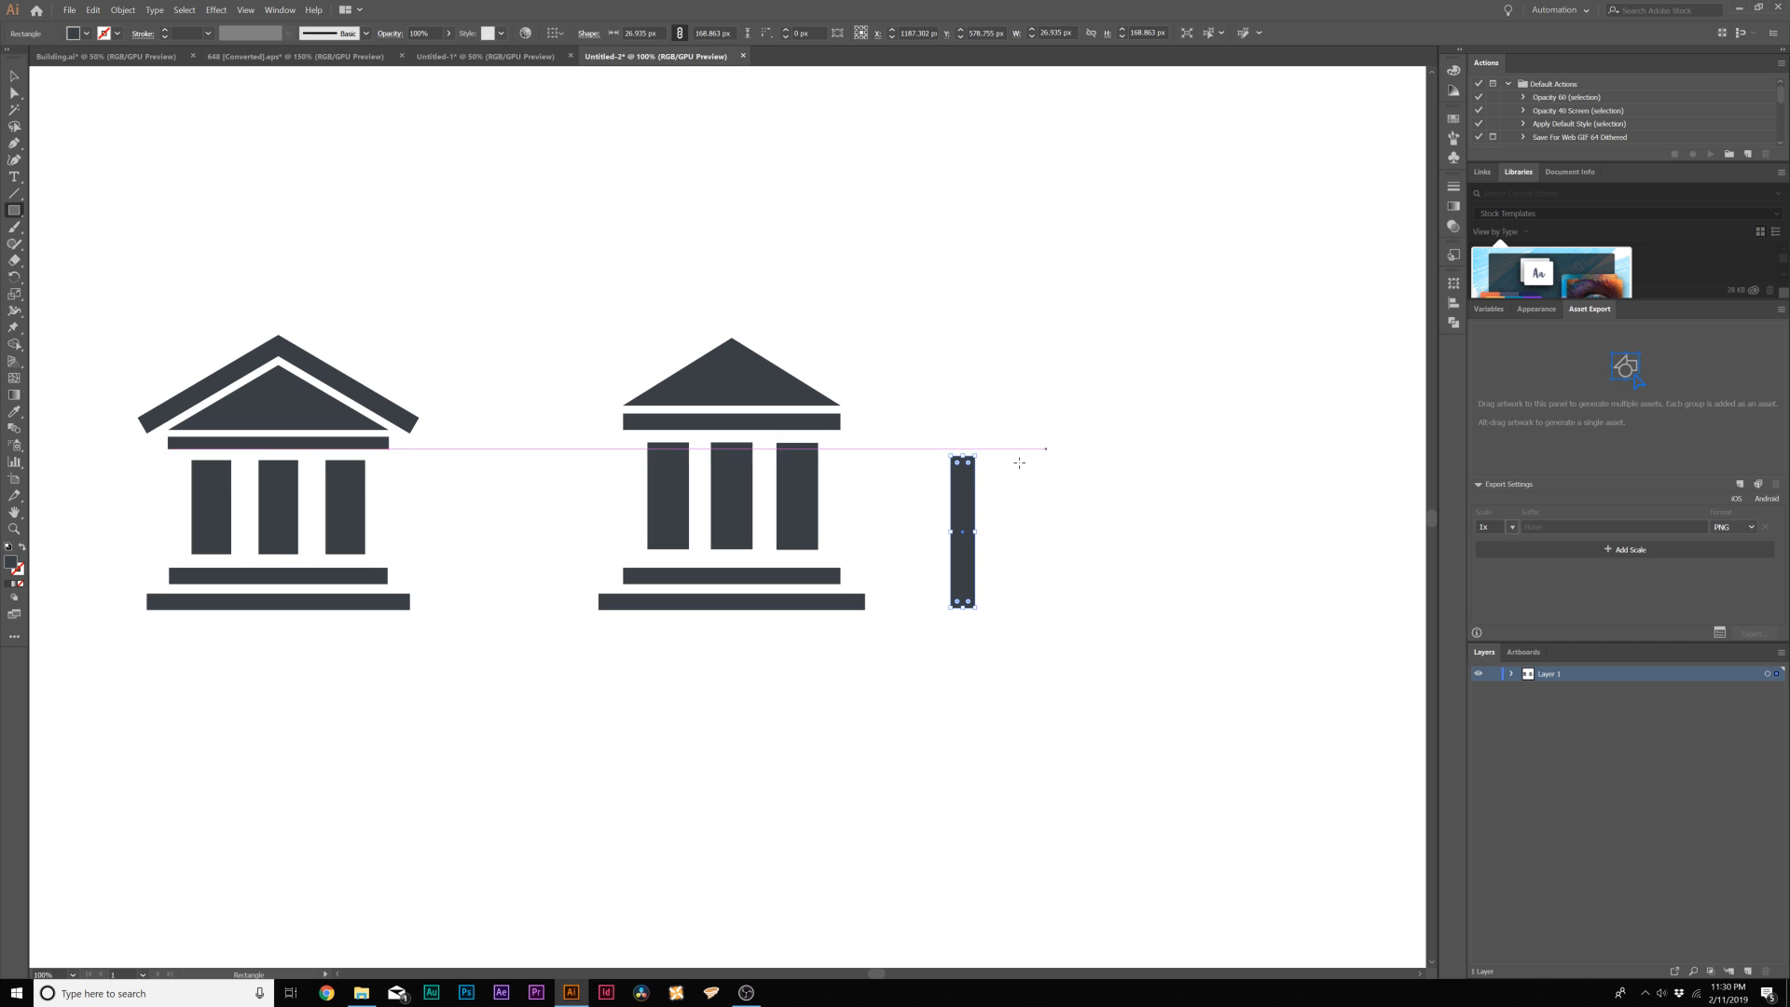
Move the thin rectangle to the pediment, rotate it parallel to the left slope, and resize it to about 19 x 191 px as a roof bar
key(v)
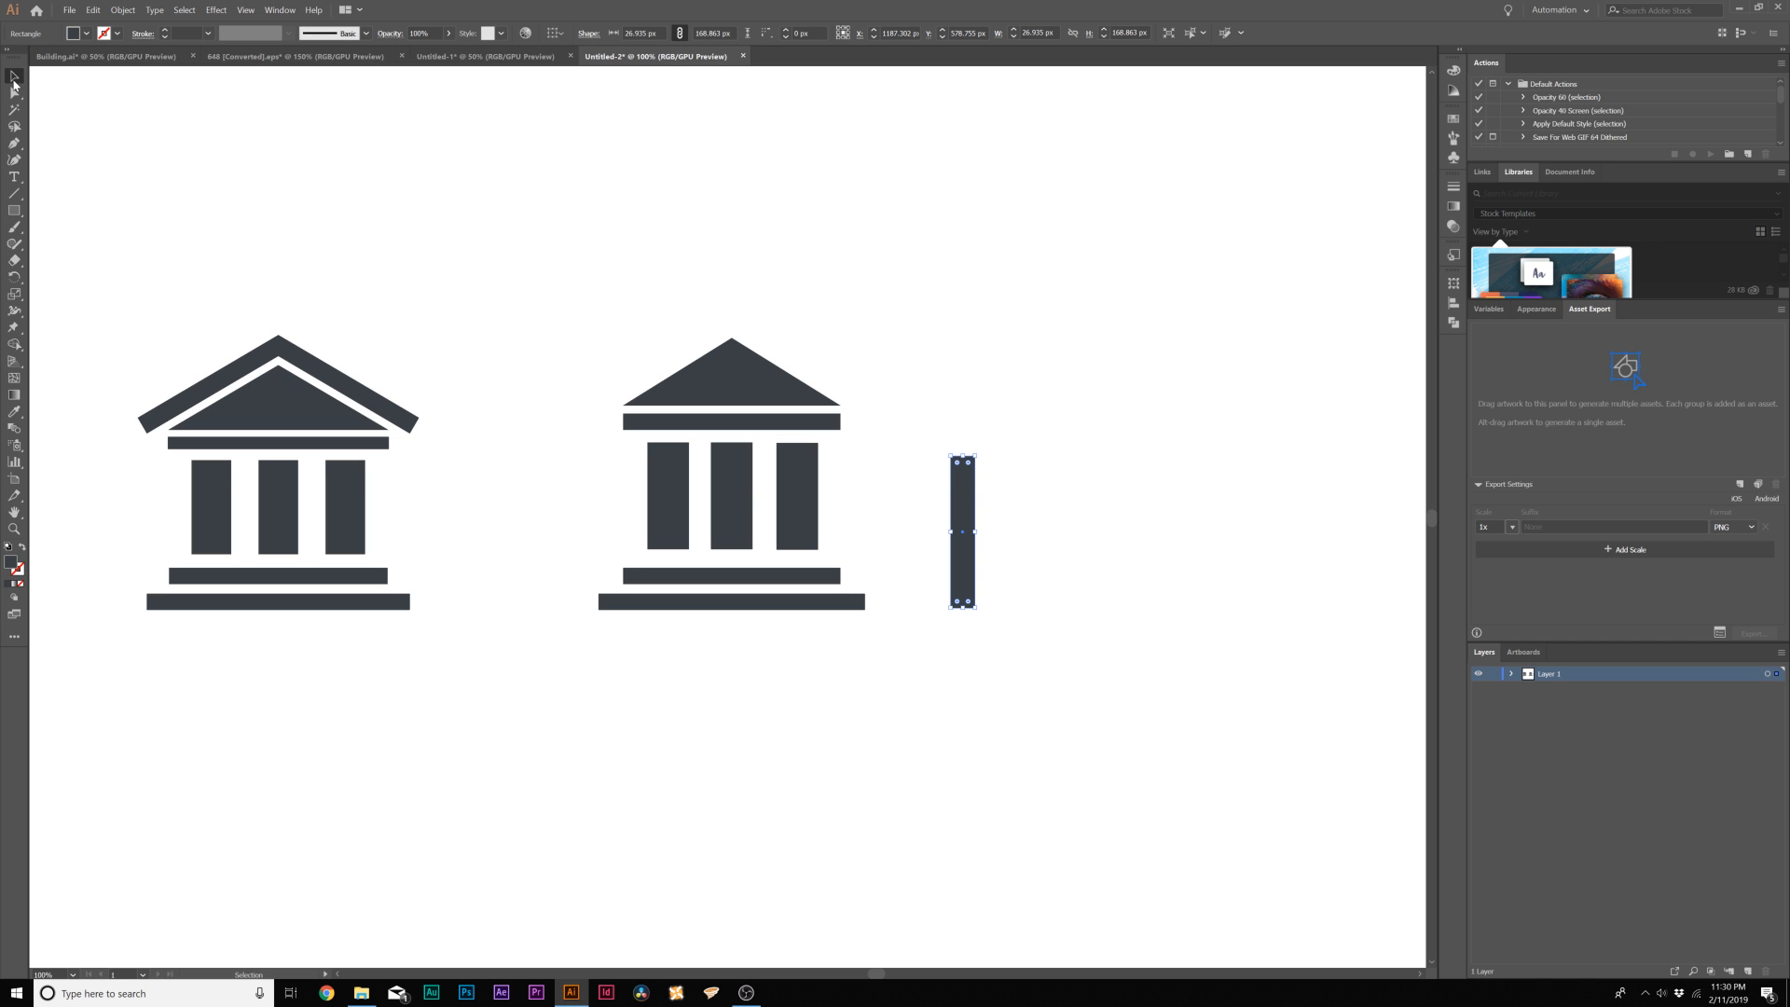
drag(967, 508, 628, 337)
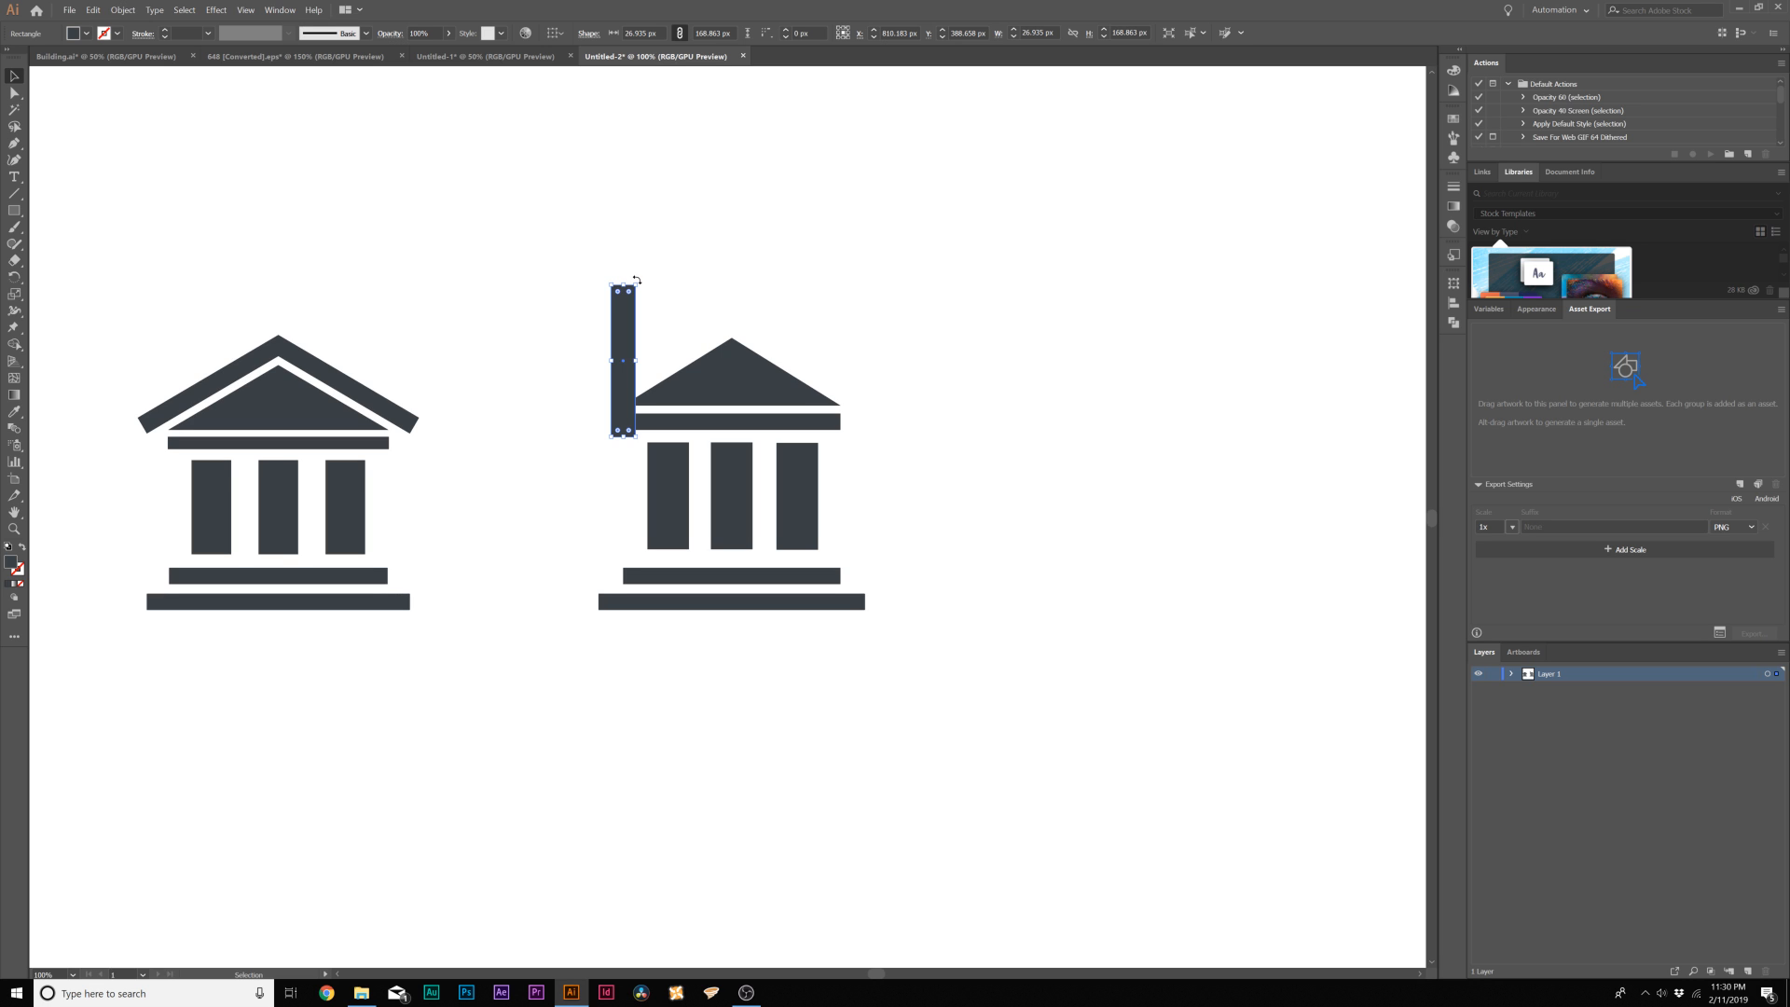
drag(637, 278, 702, 325)
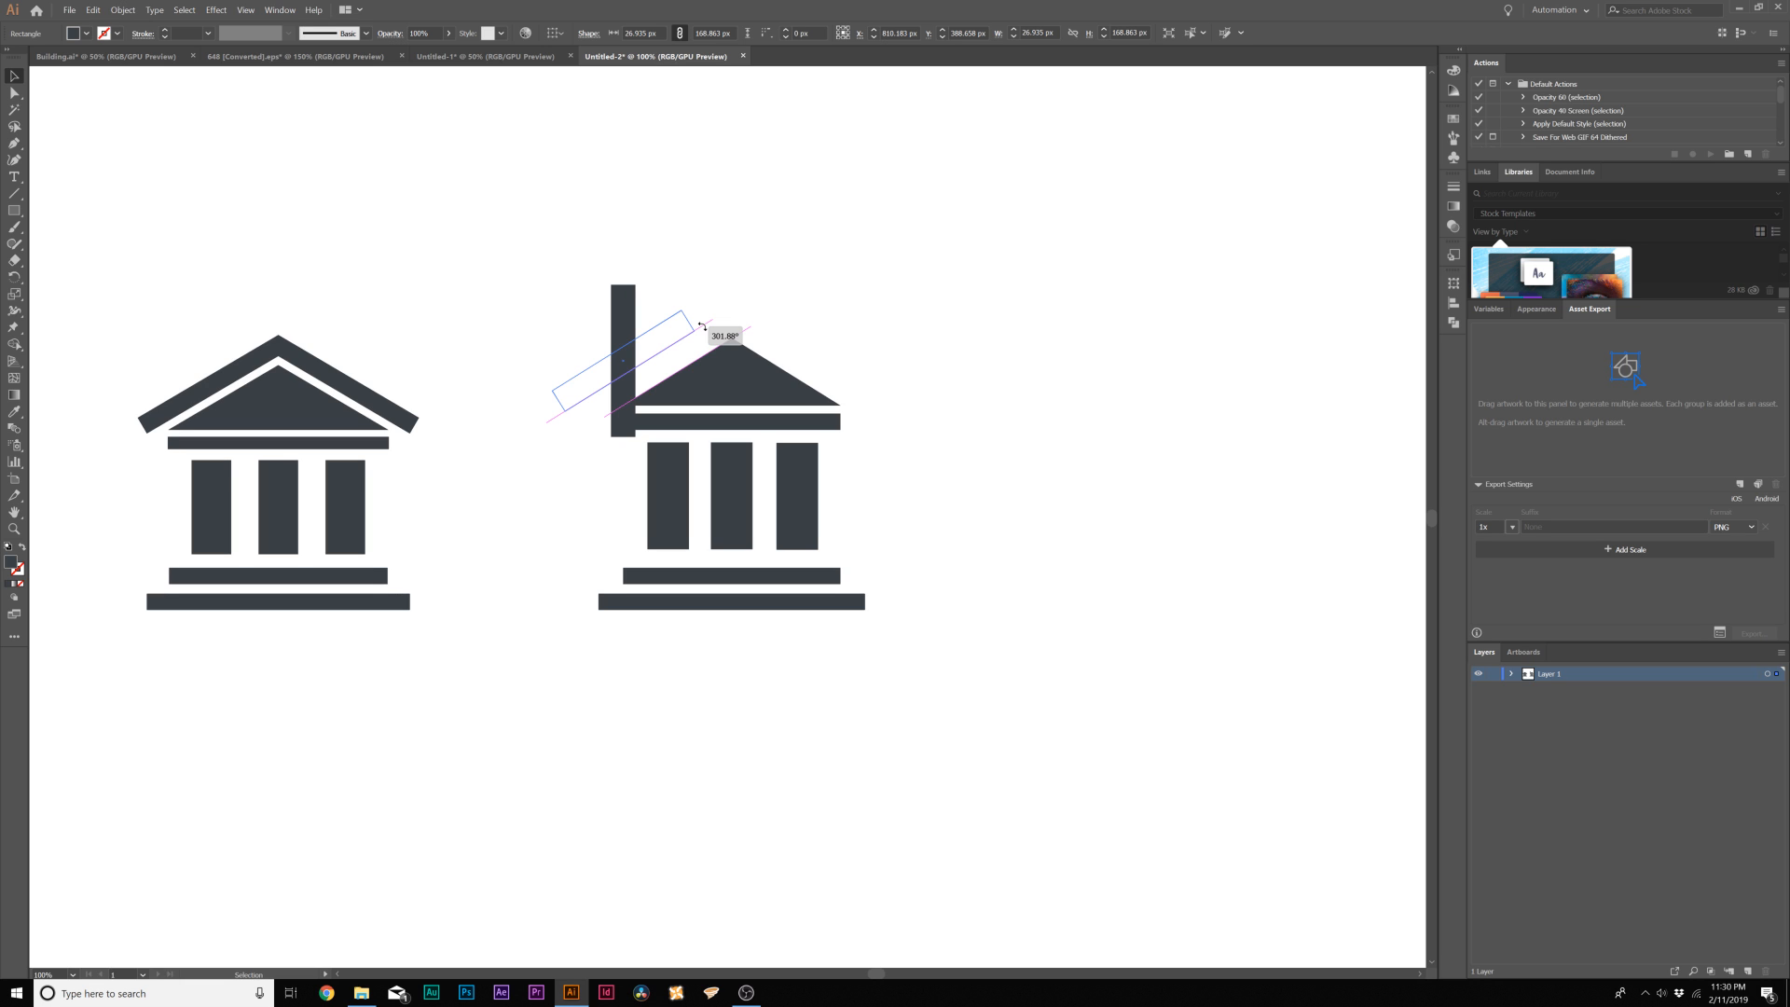
mouse_move(701, 325)
mouse_down()
mouse_move(687, 344)
mouse_move(712, 336)
mouse_up()
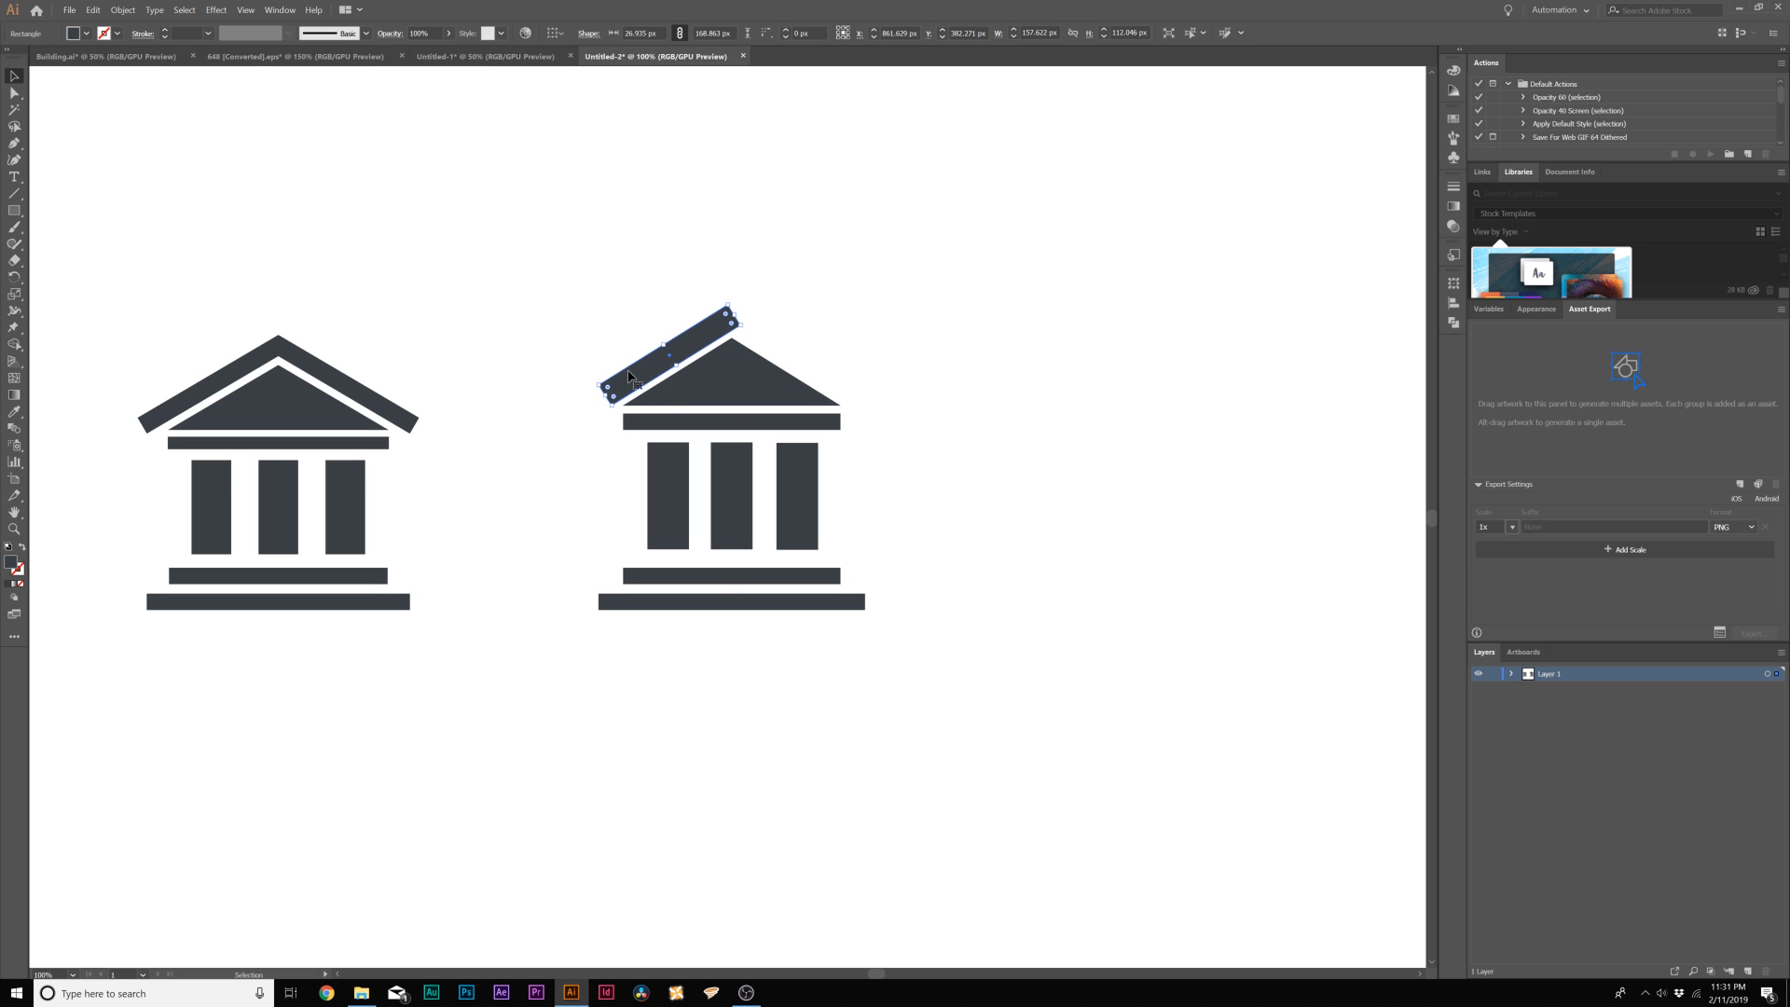
drag(602, 399, 585, 398)
drag(654, 350, 657, 357)
click(644, 290)
Duplicate the left roof bar and place the copy to the right of the pediment
click(686, 356)
key(super+w)
click(865, 315)
mouse_move(695, 350)
mouse_down()
mouse_move(807, 329)
mouse_move(930, 342)
mouse_up()
click(837, 343)
click(892, 352)
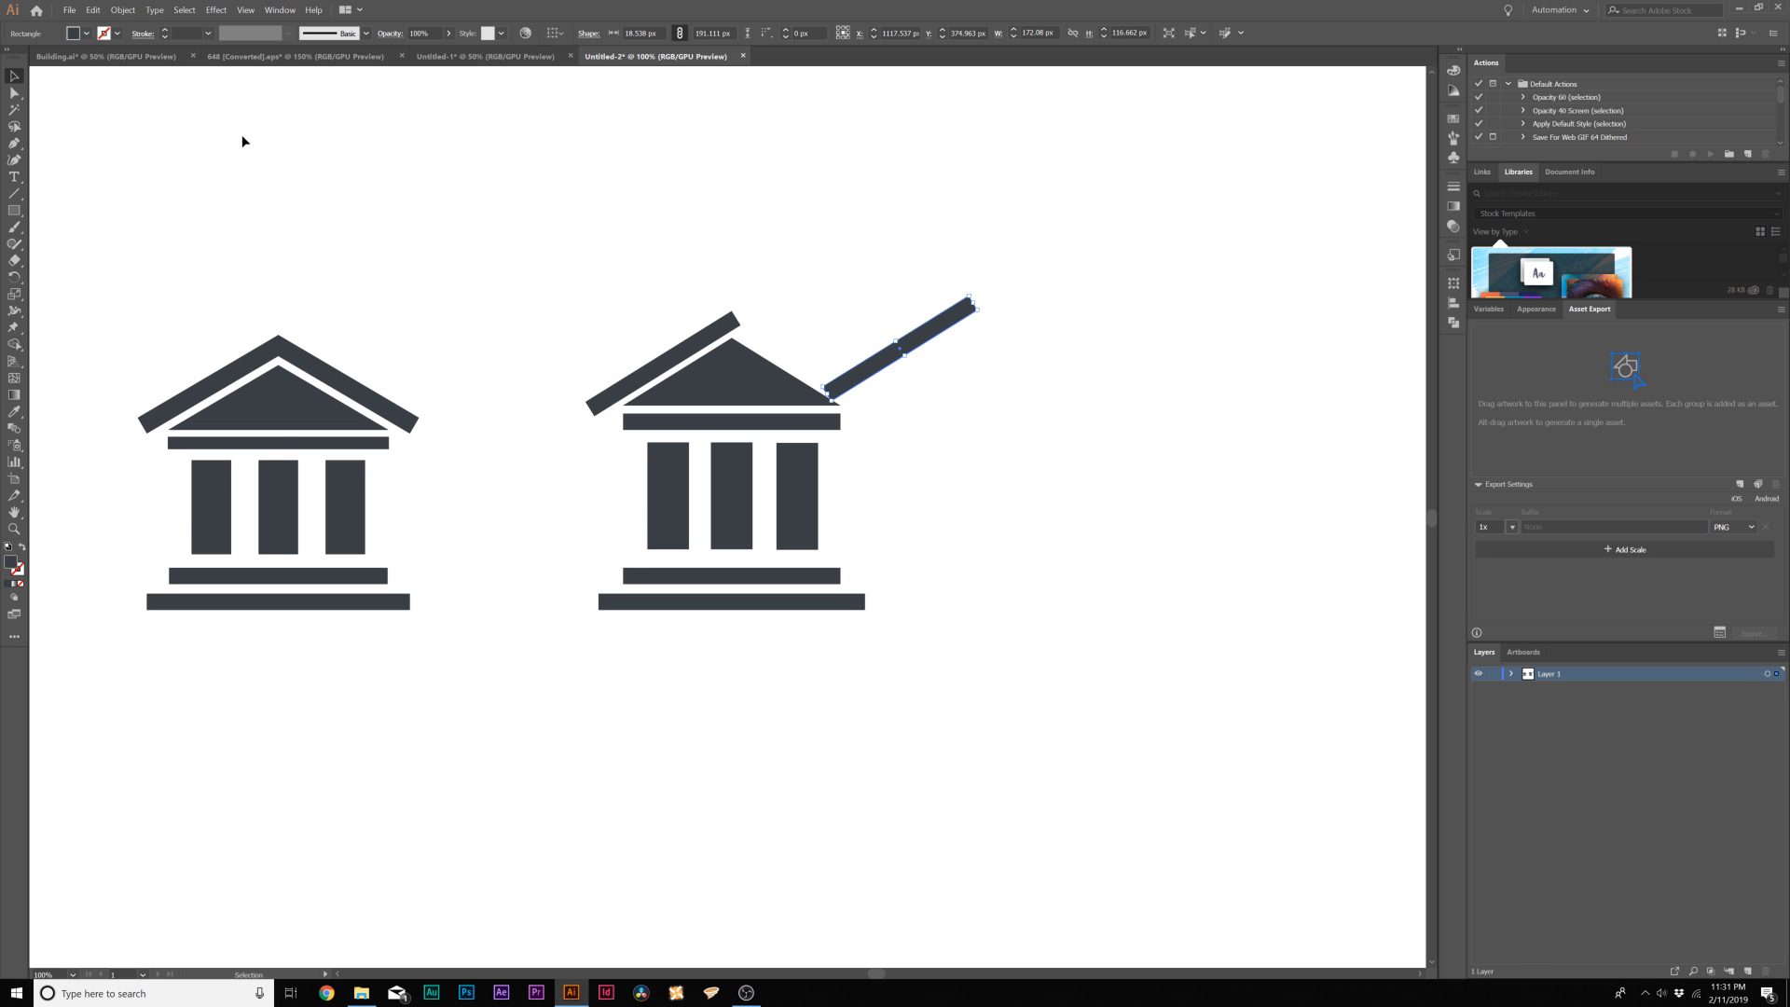
Reflect the copied roof bar and position it along the pediment's right slope, meeting the left bar at the peak
click(124, 11)
mouse_move(149, 28)
click(322, 71)
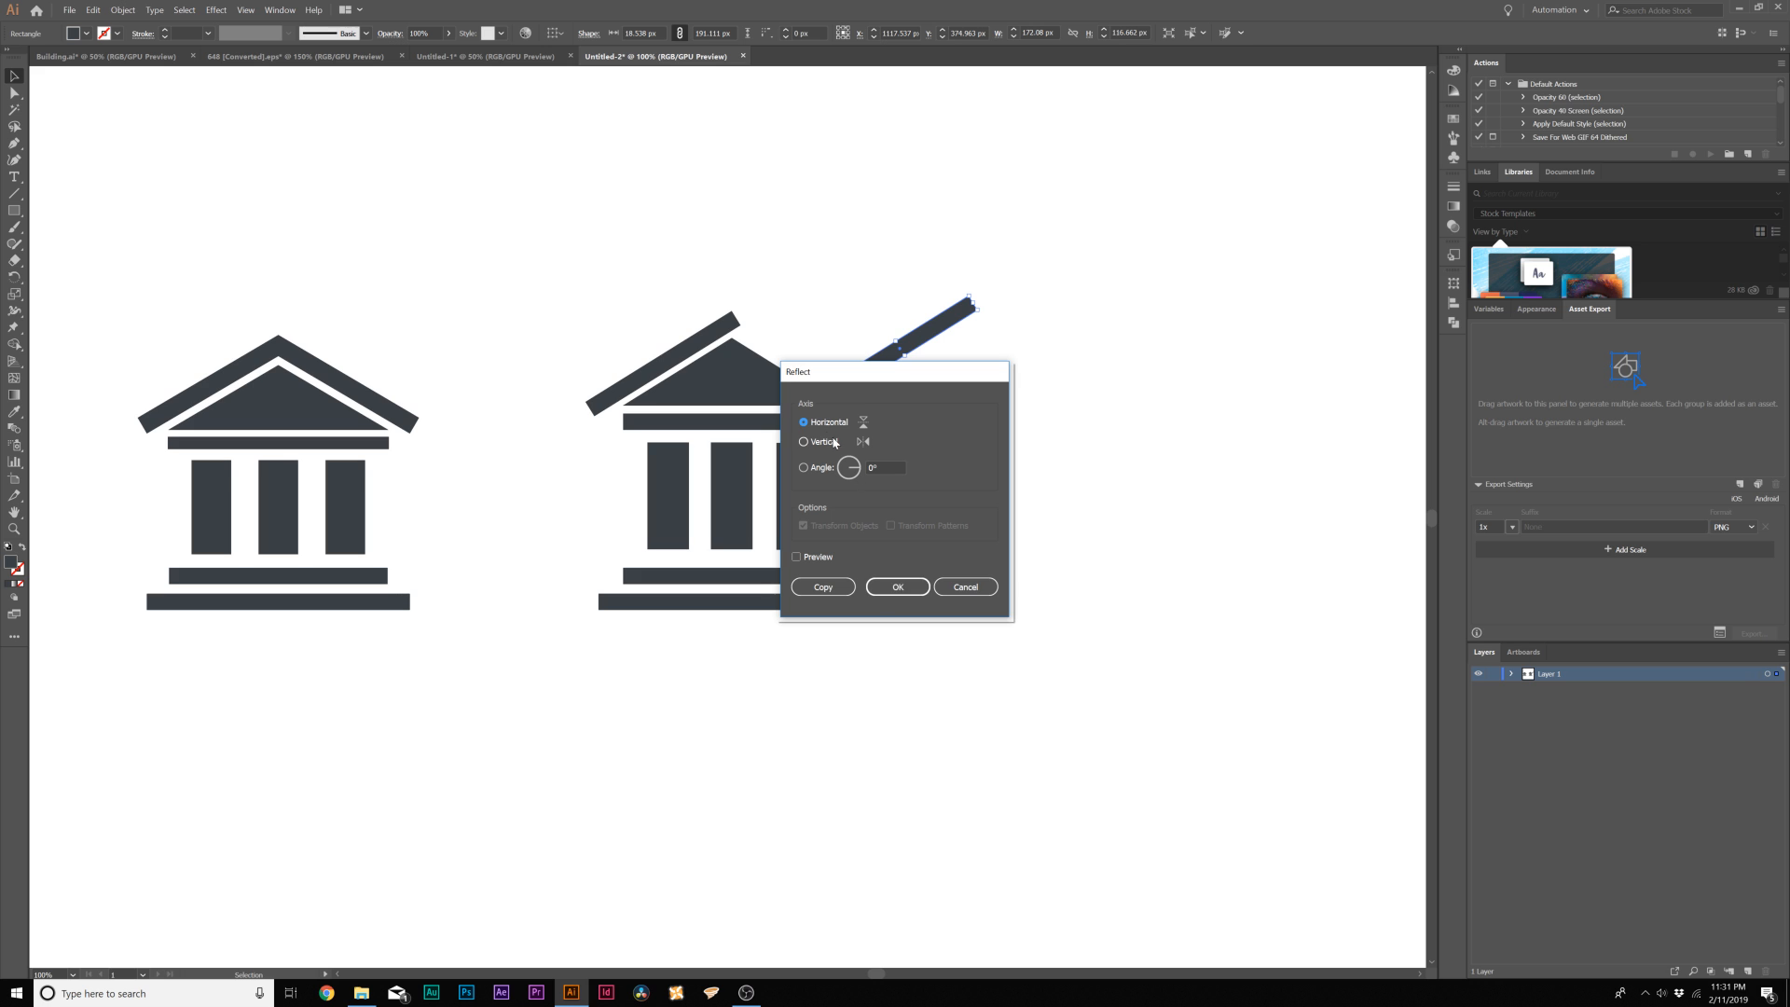
click(897, 586)
drag(869, 336, 795, 411)
scroll(757, 312, up, 3)
click(876, 265)
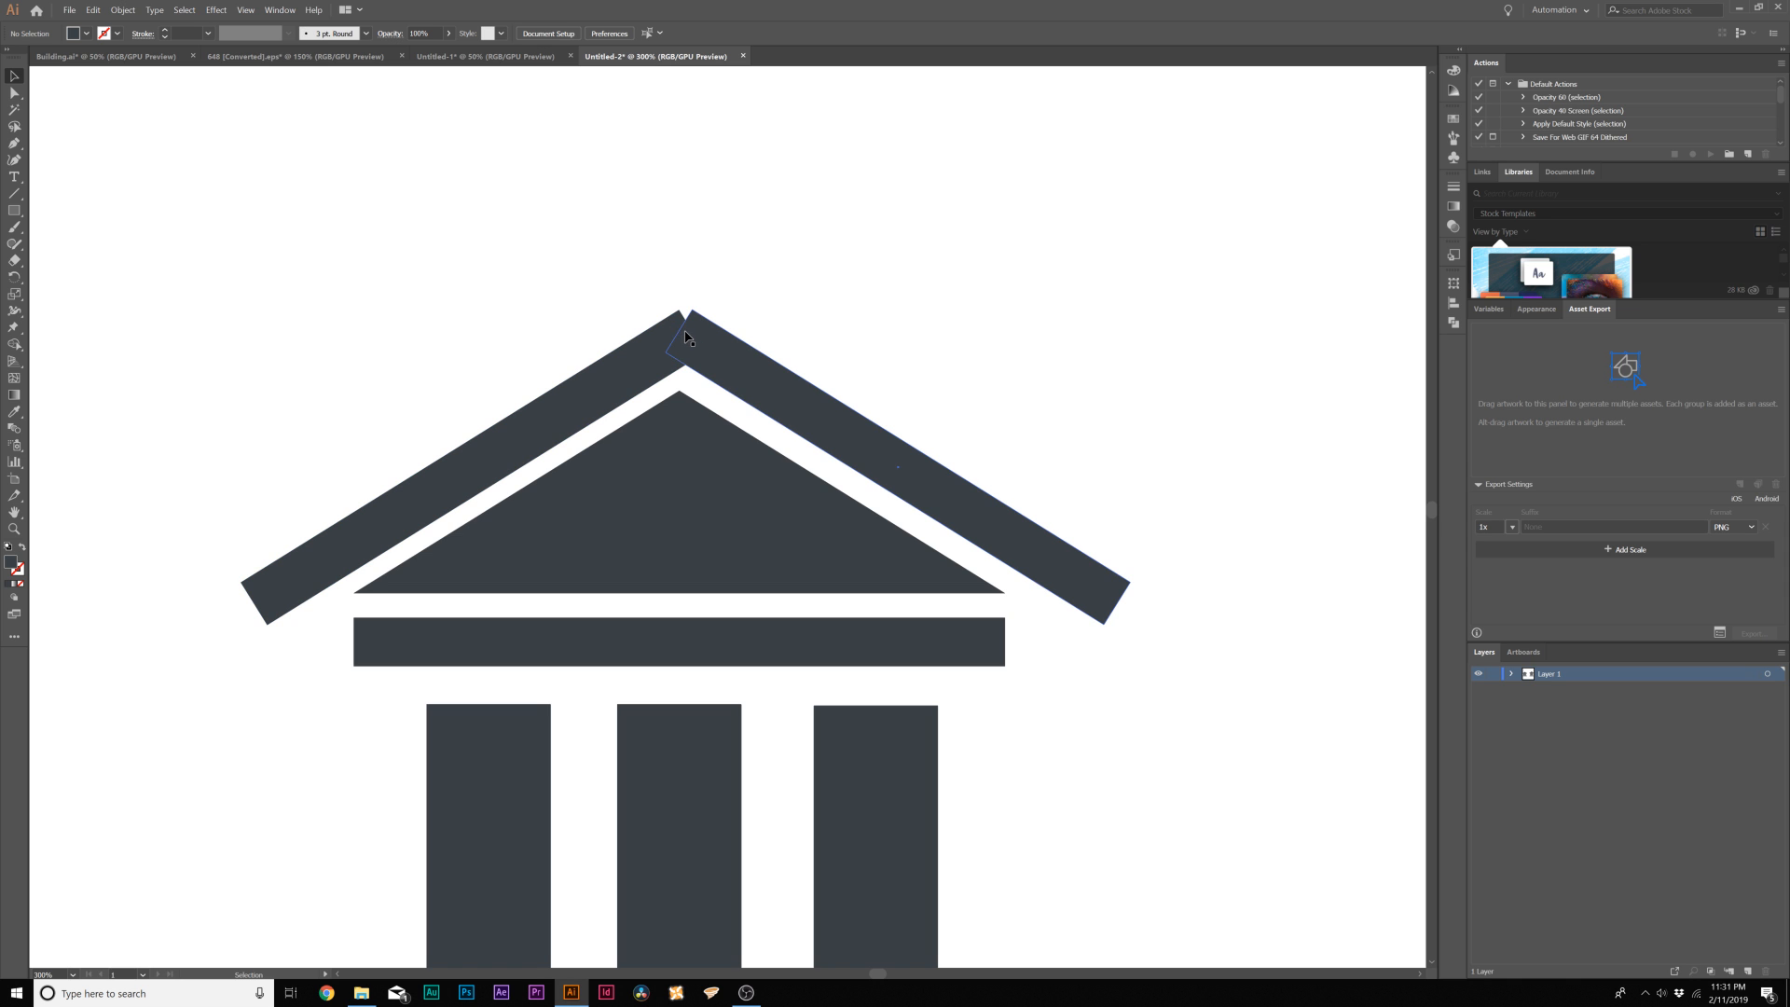
Lengthen the upper ends of both roof bars past the peak so that they cross each other
scroll(674, 334, up, 3)
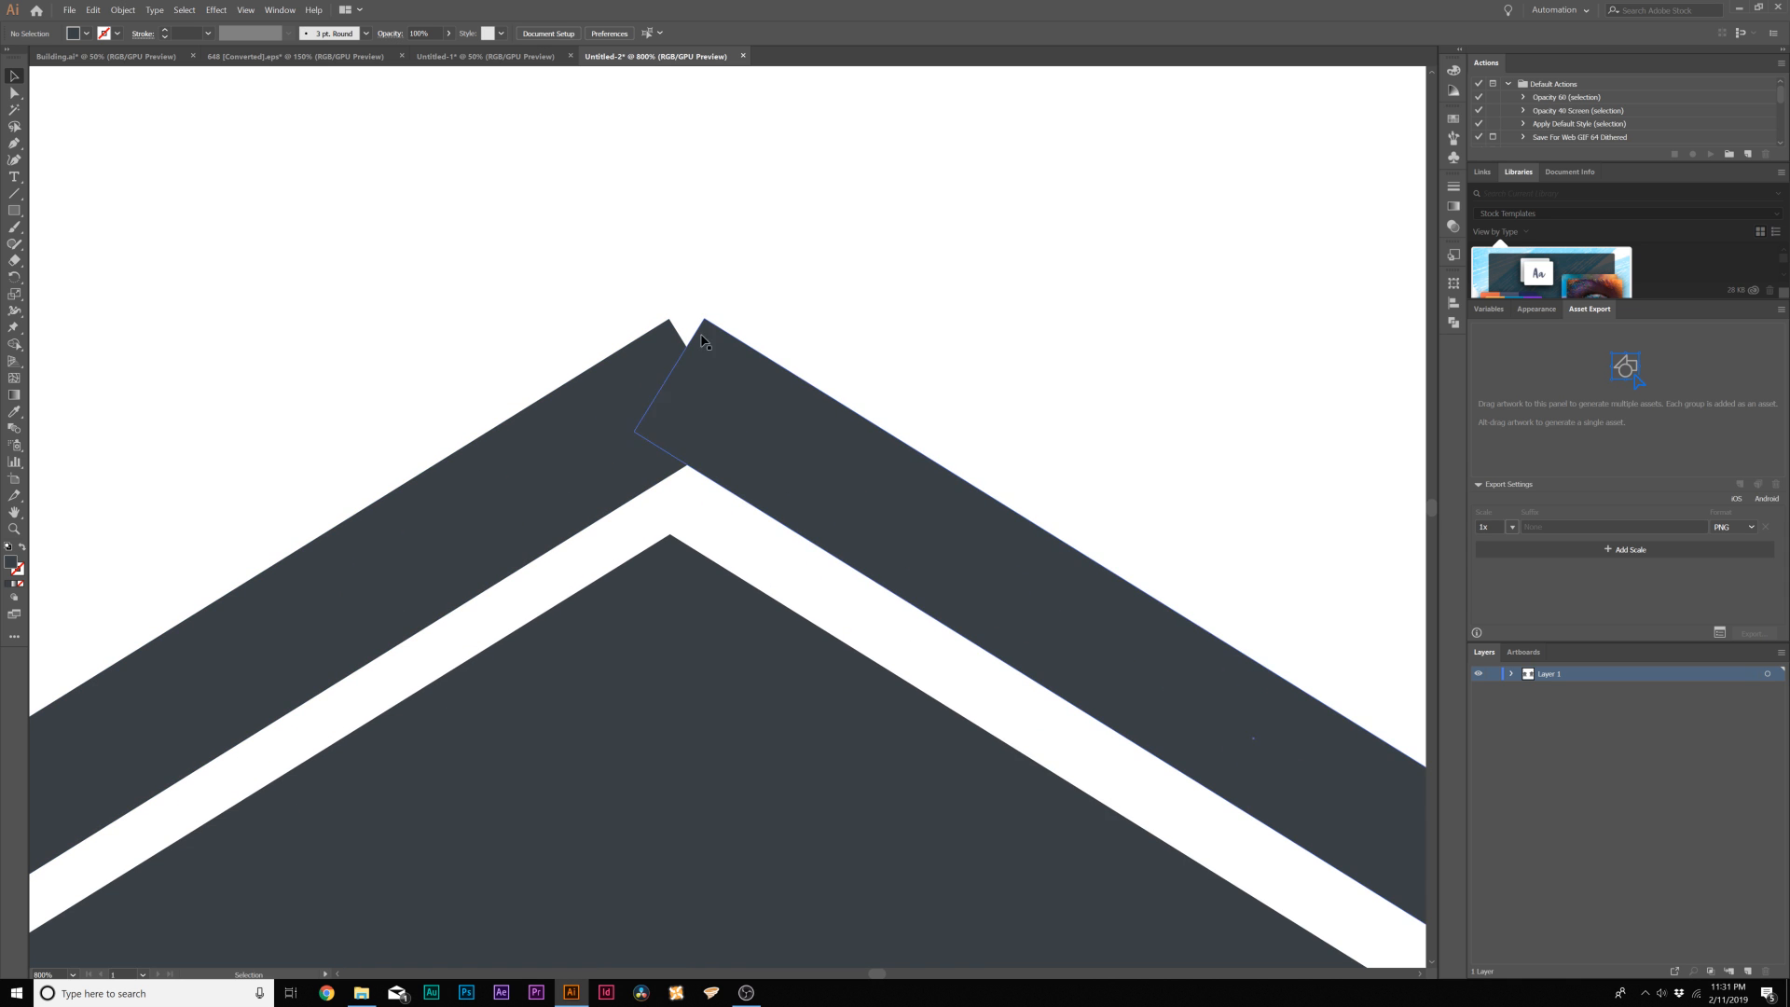
scroll(741, 483, down, 1)
click(783, 477)
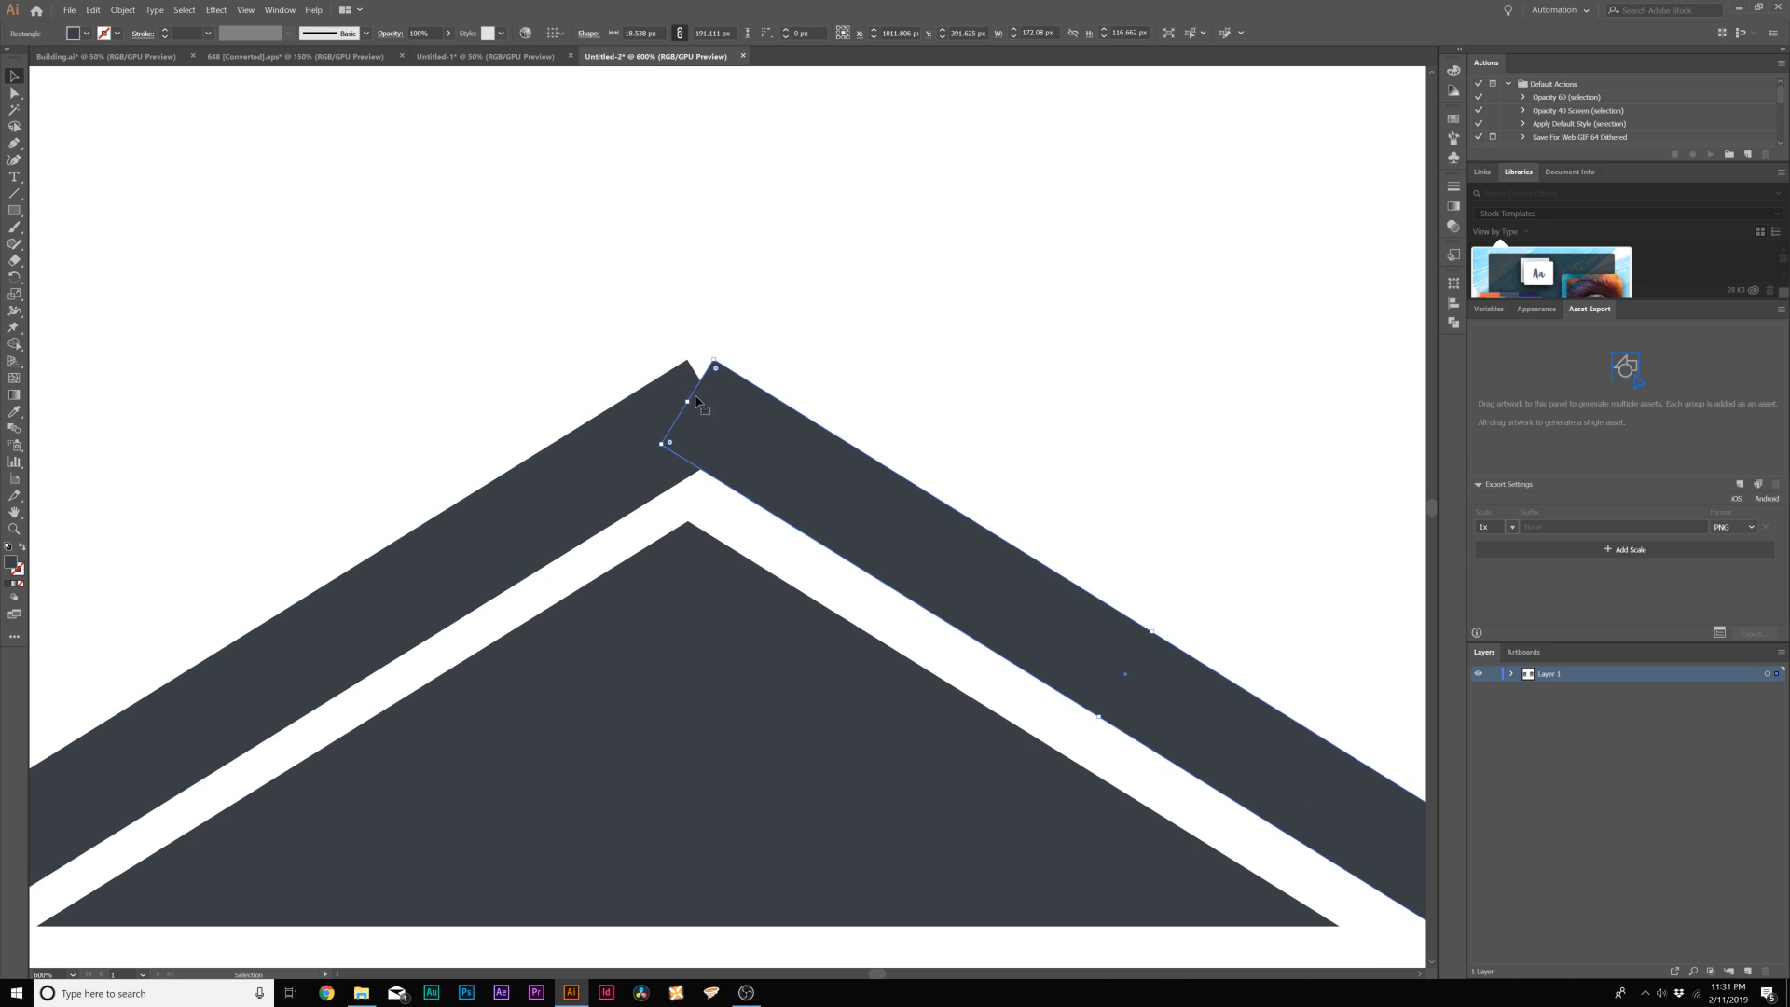
drag(687, 403, 607, 351)
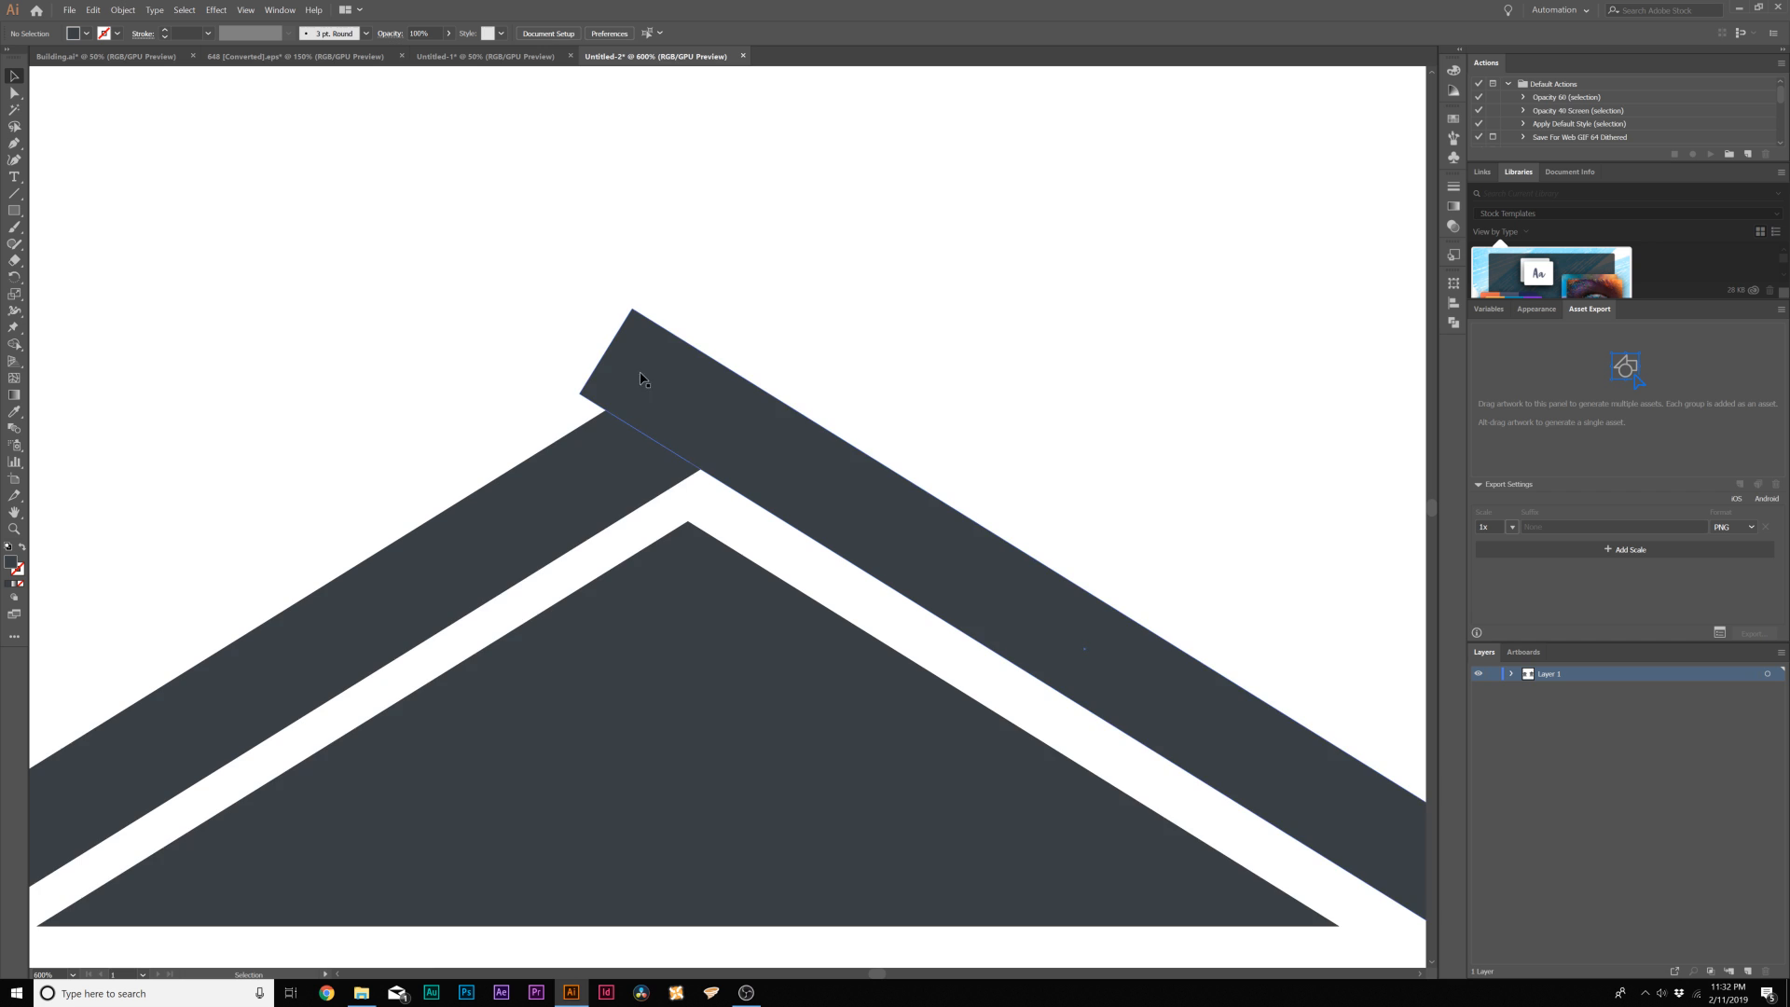
scroll(653, 438, down, 2)
click(566, 464)
drag(565, 465, 604, 438)
click(668, 330)
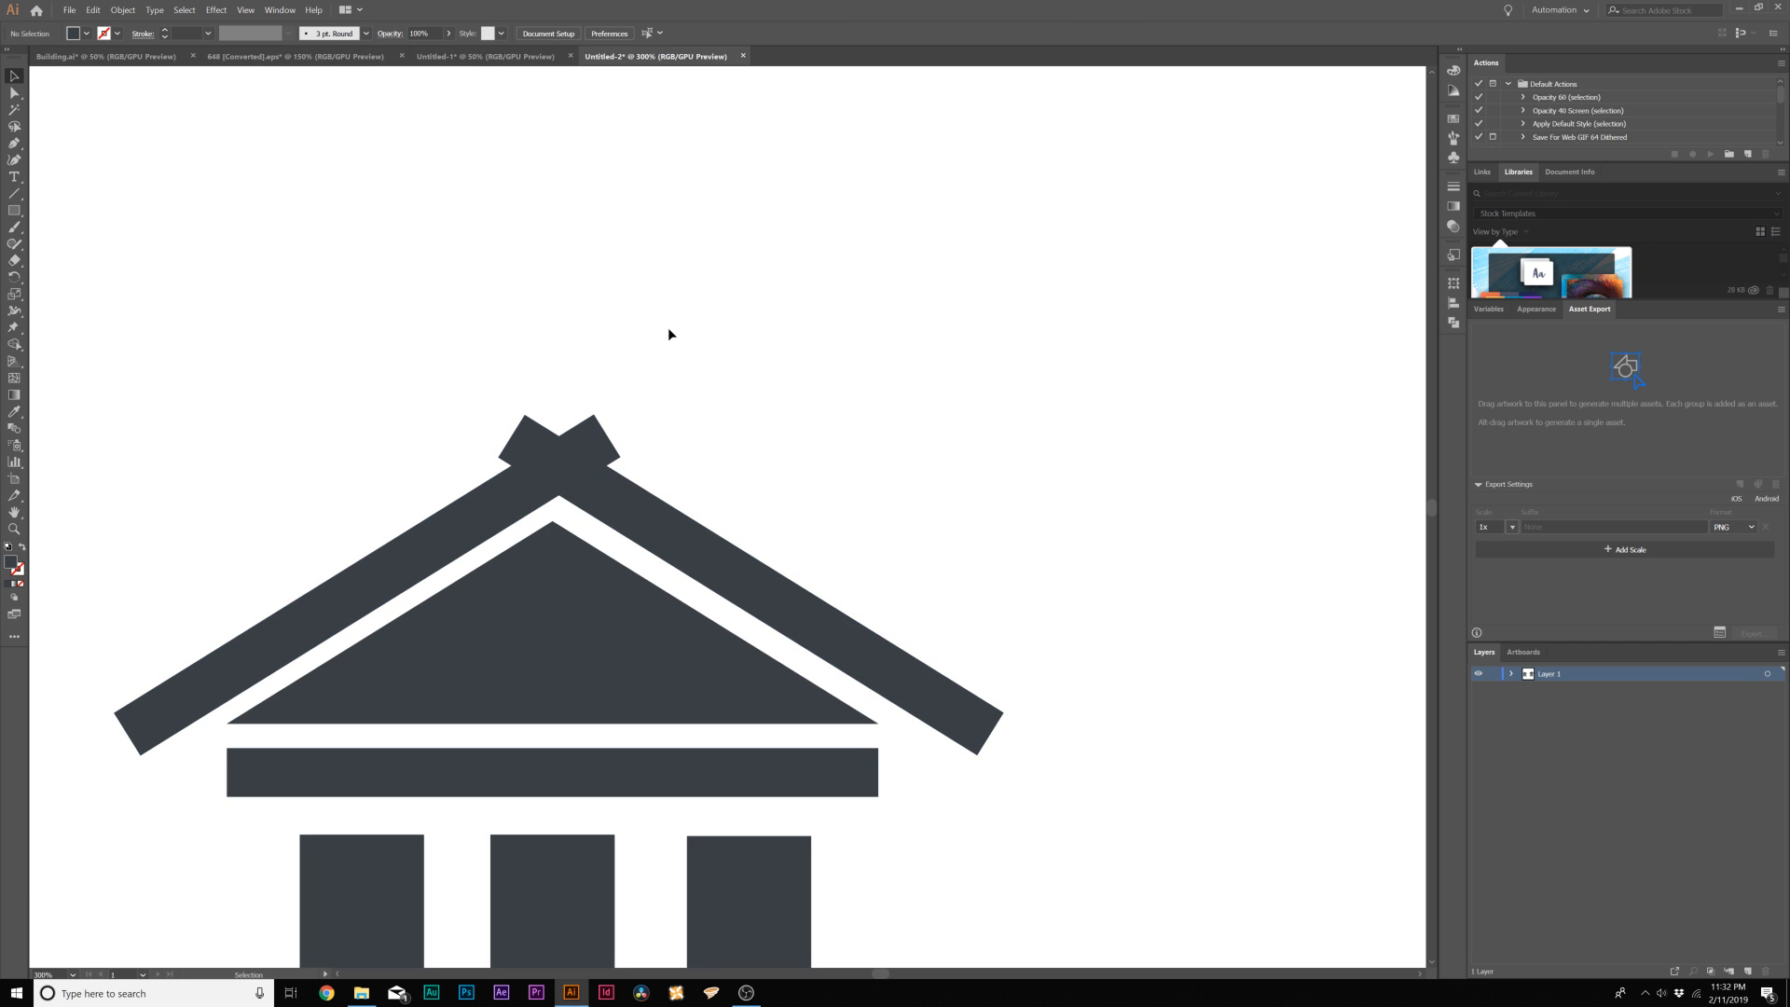
Trim both bar ends that stick out past the roof peak with the Shape Builder tool
drag(539, 407, 617, 494)
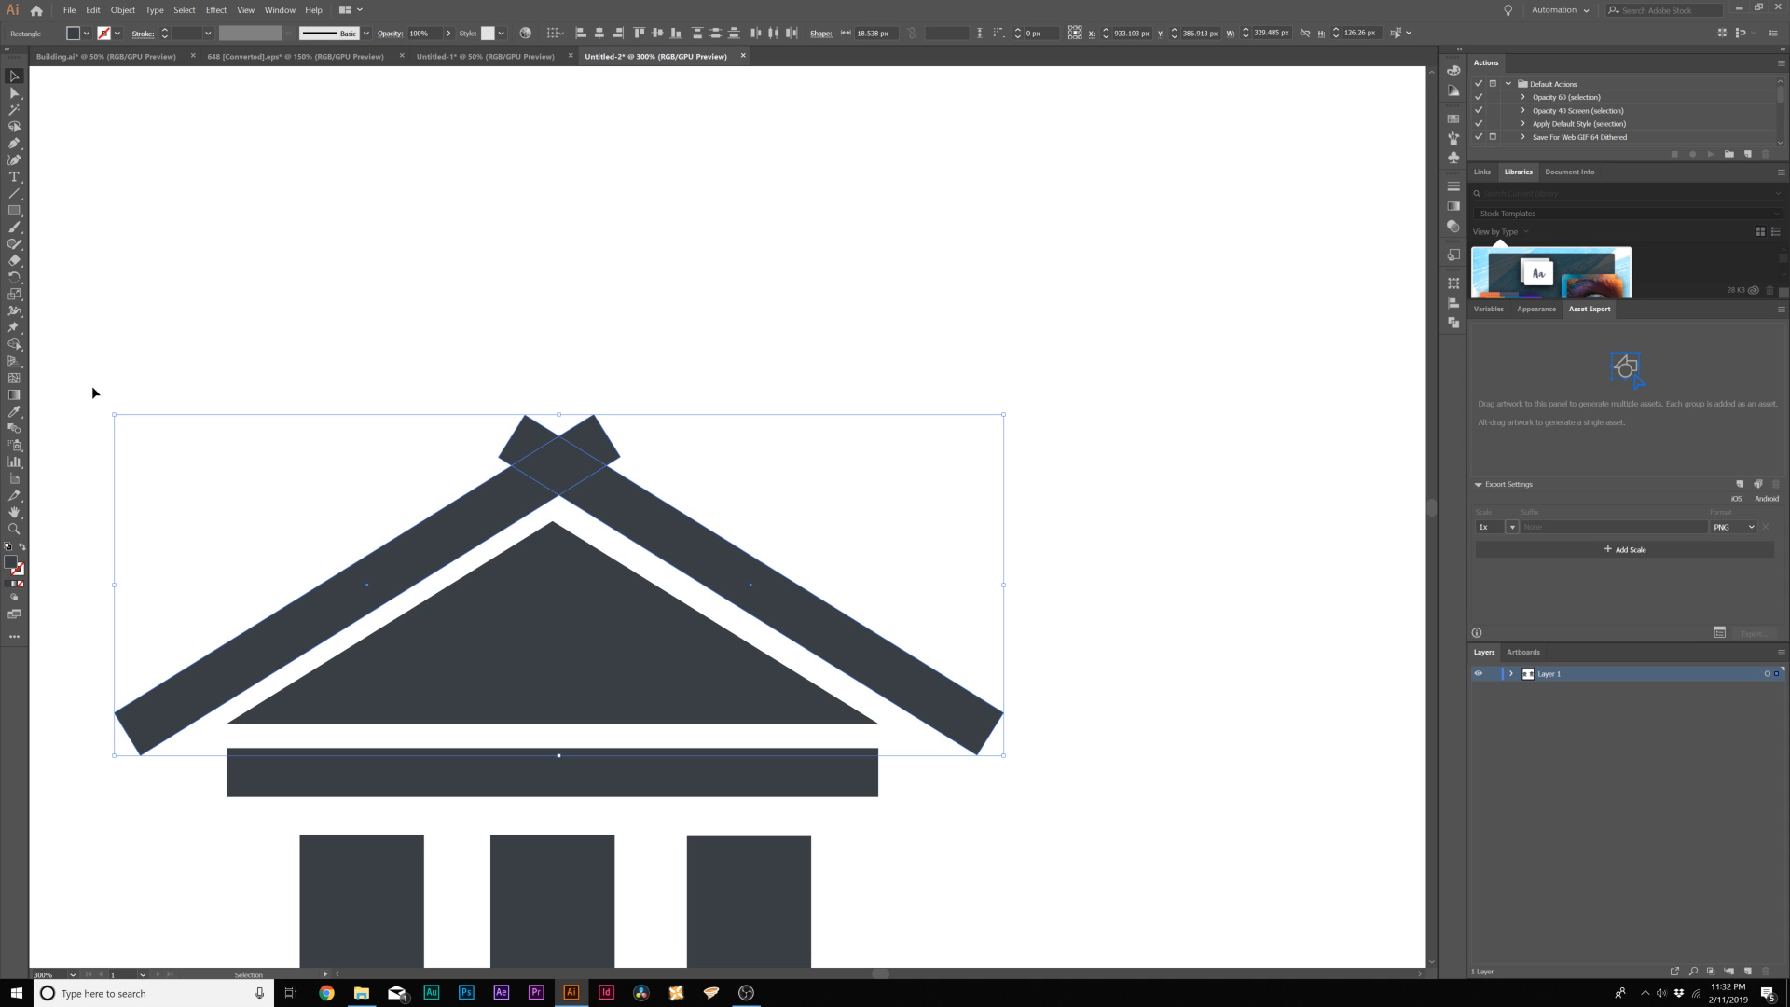
click(16, 344)
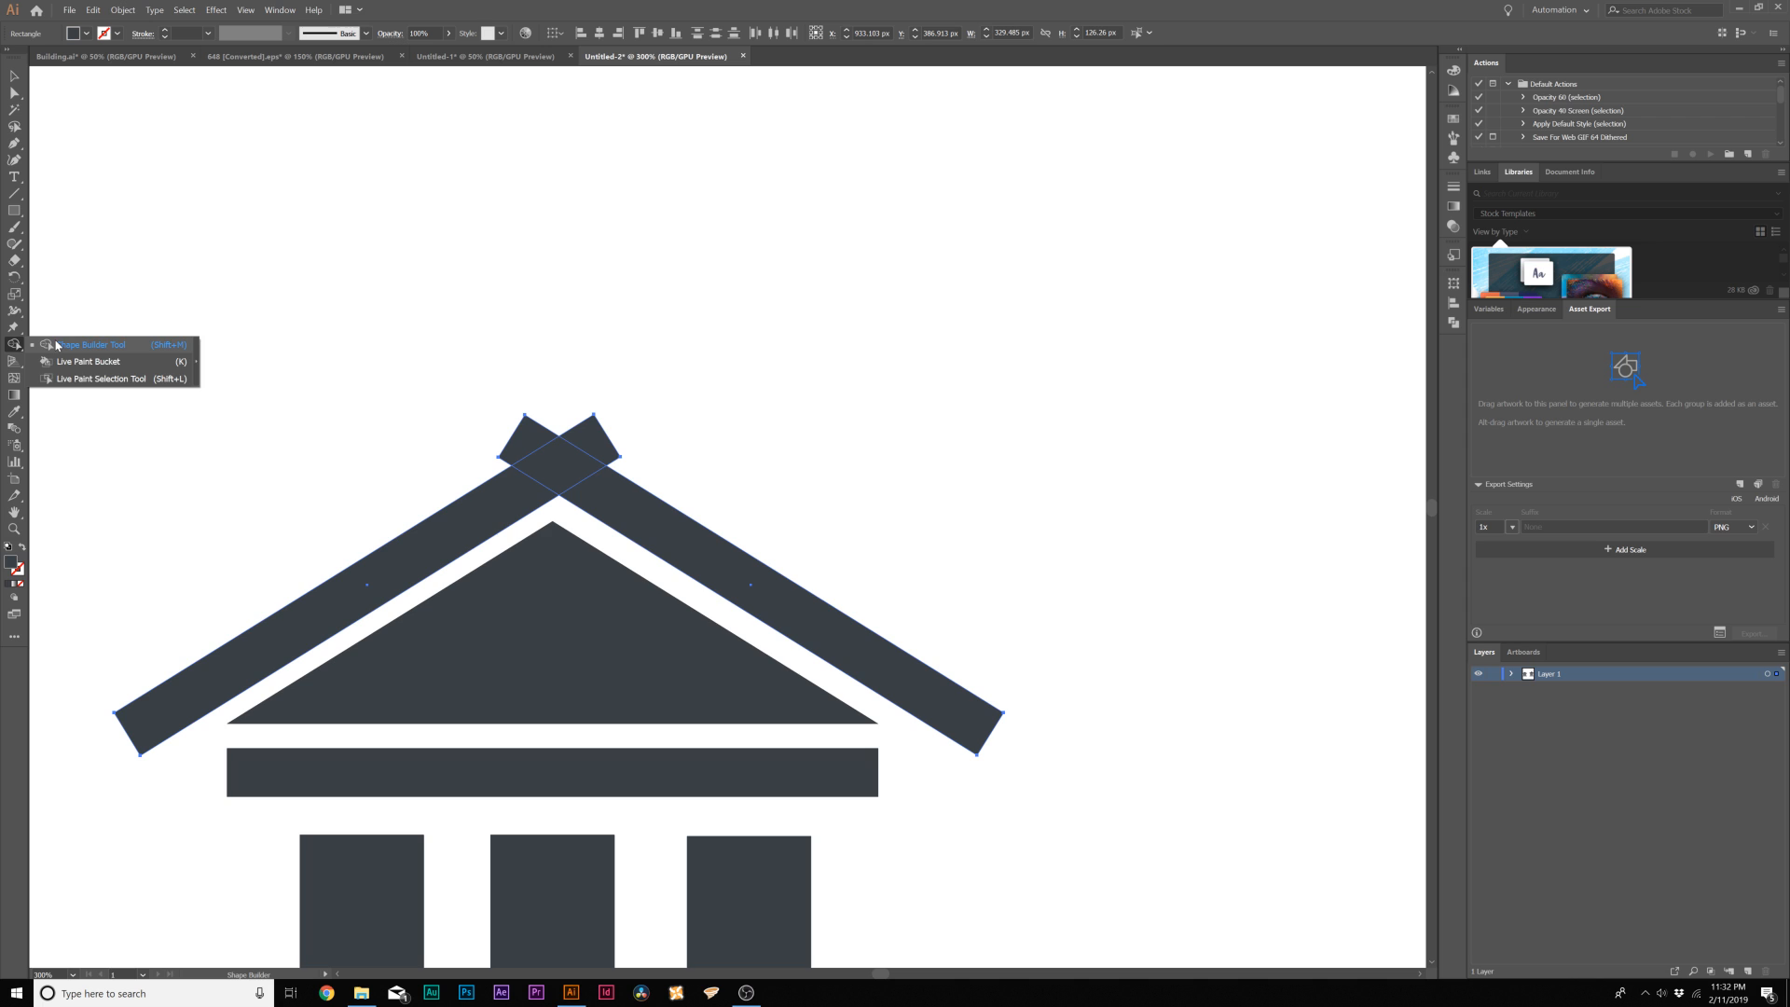
click(56, 345)
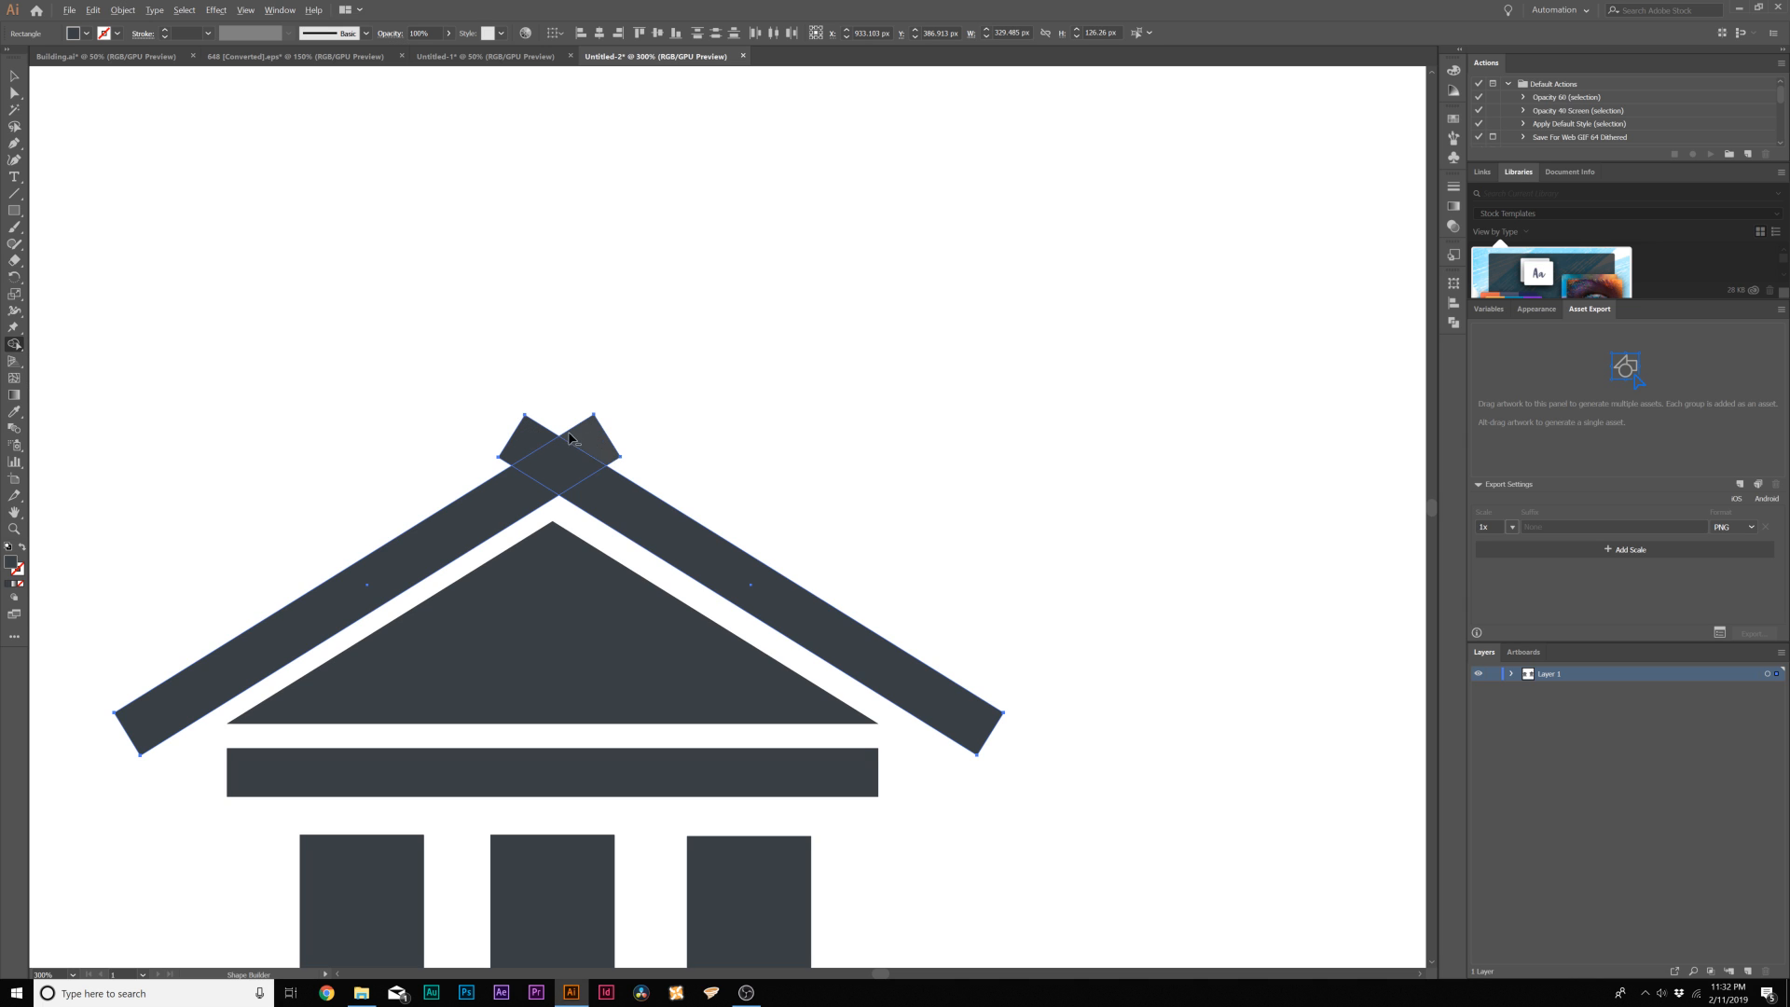
alt+click(523, 446)
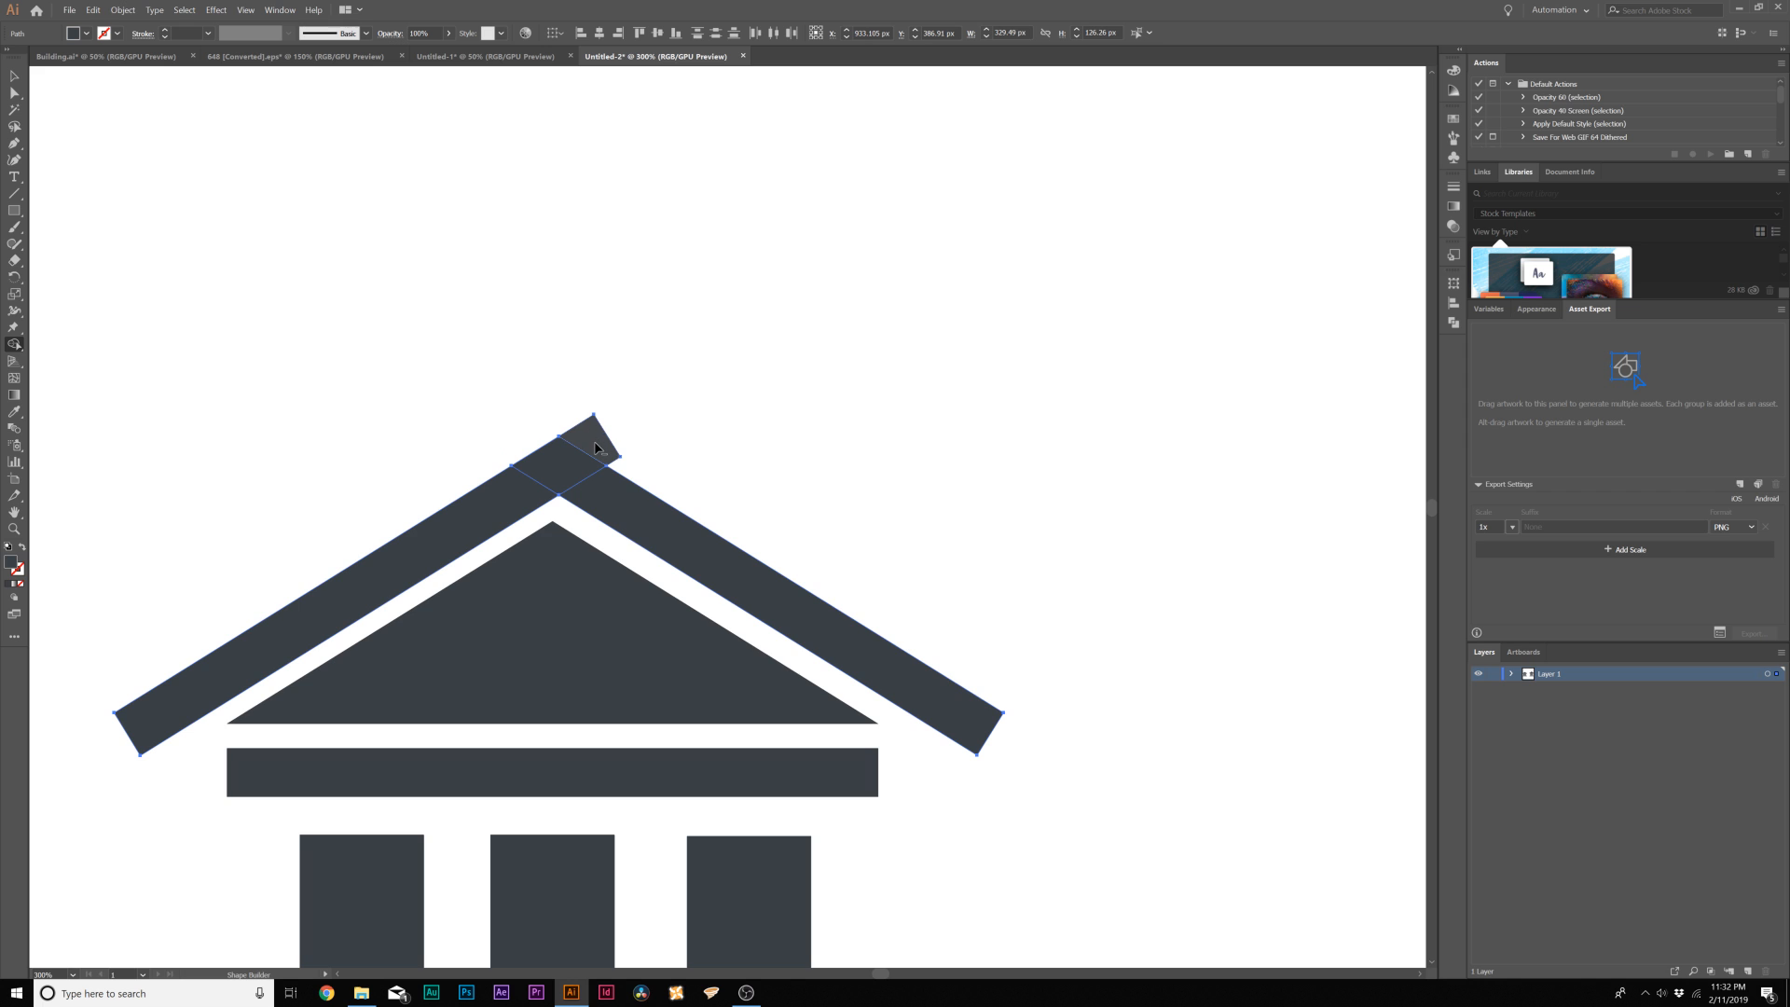
key(v)
click(492, 267)
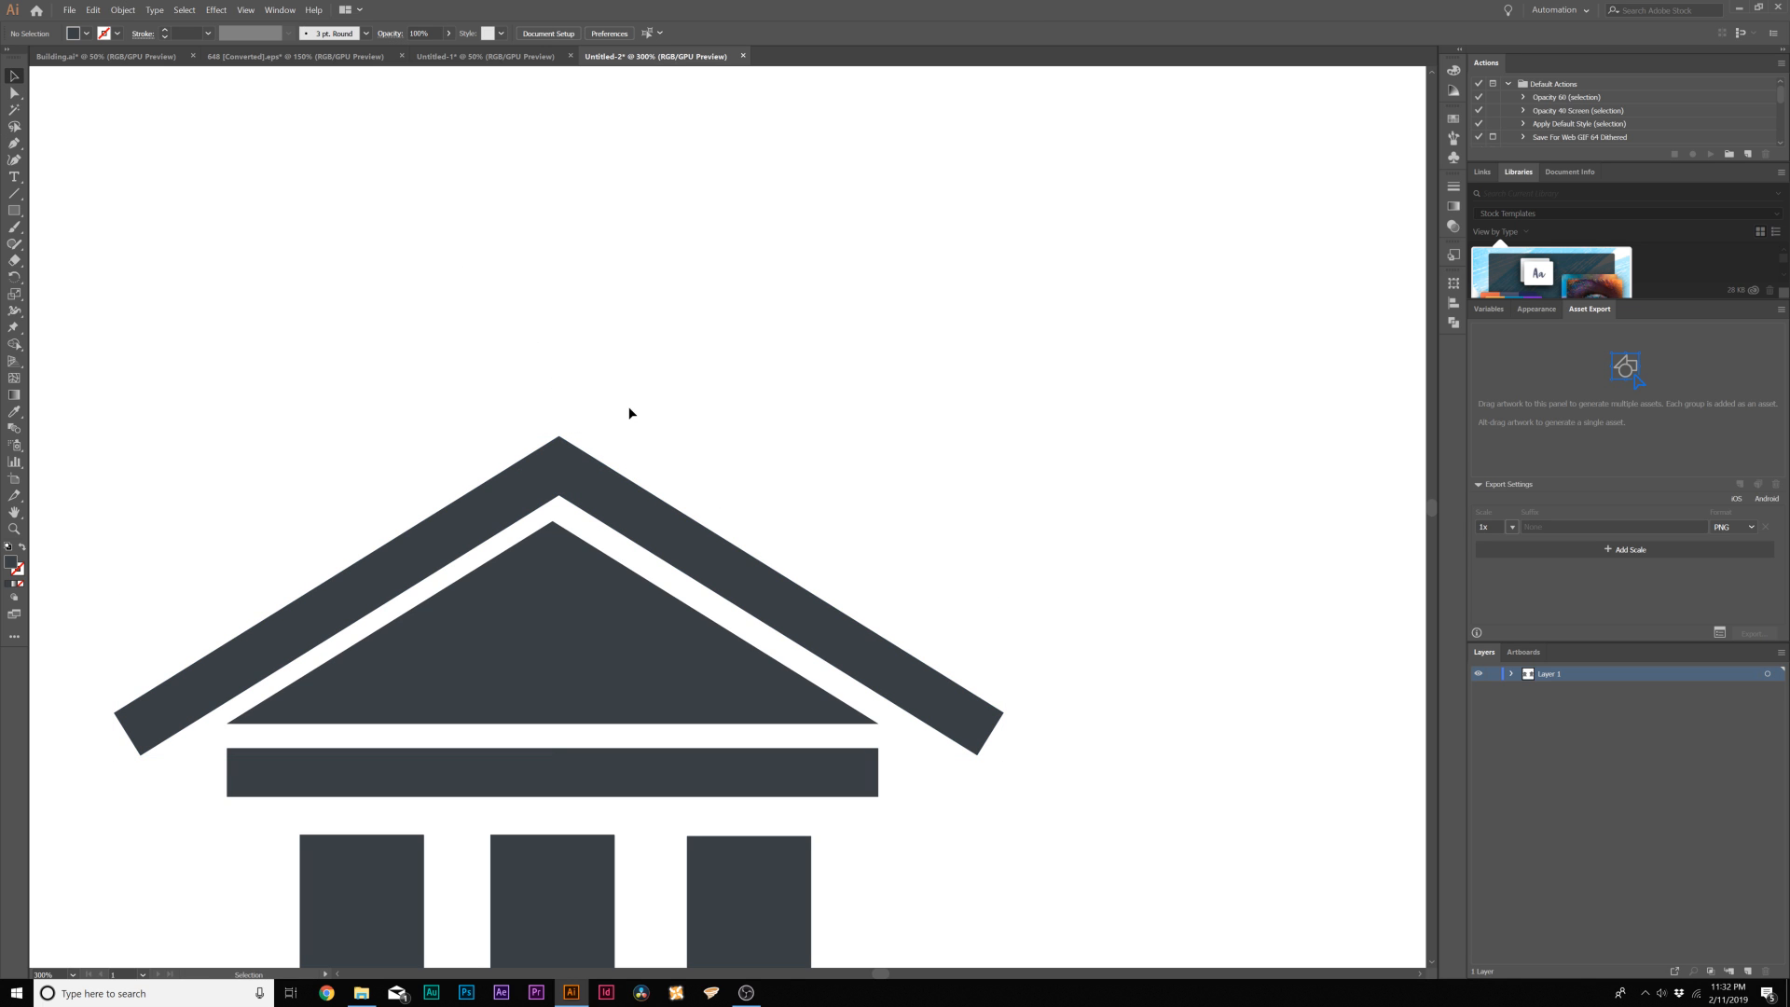
Unite the left and right roof bars into a single roof shape with Pathfinder
scroll(760, 530, down, 1)
click(587, 452)
click(522, 492)
click(633, 490)
click(452, 415)
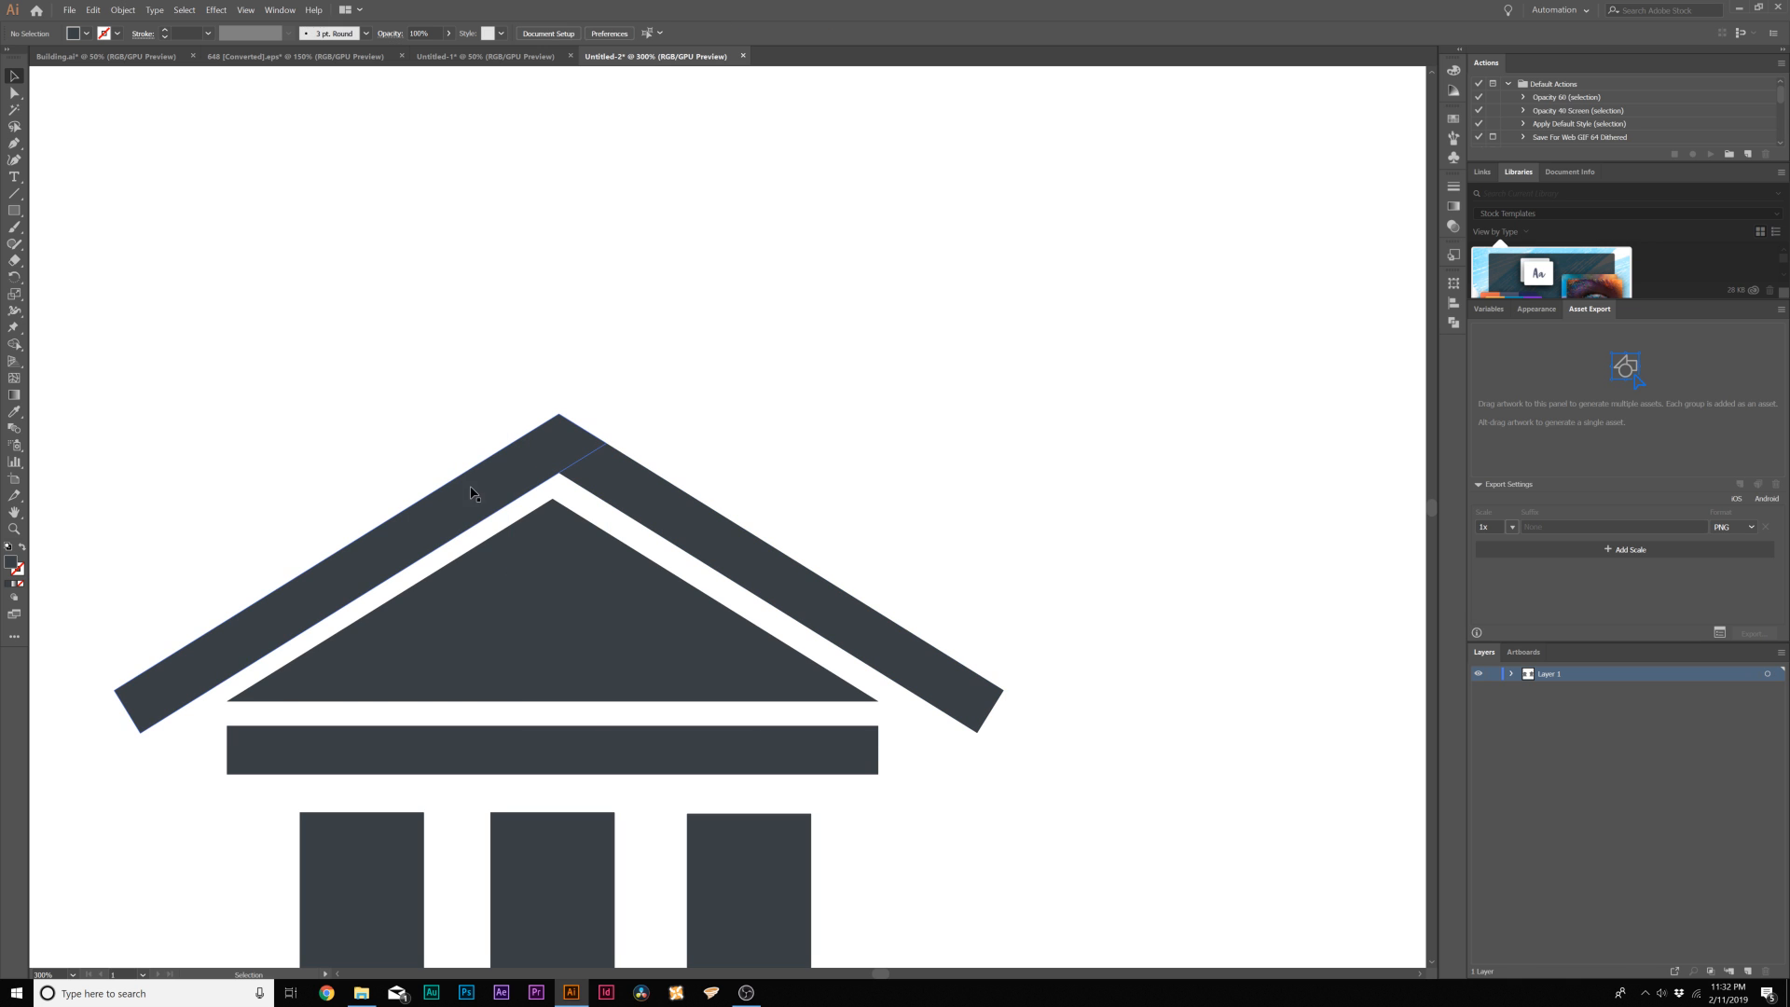
click(528, 495)
click(640, 492)
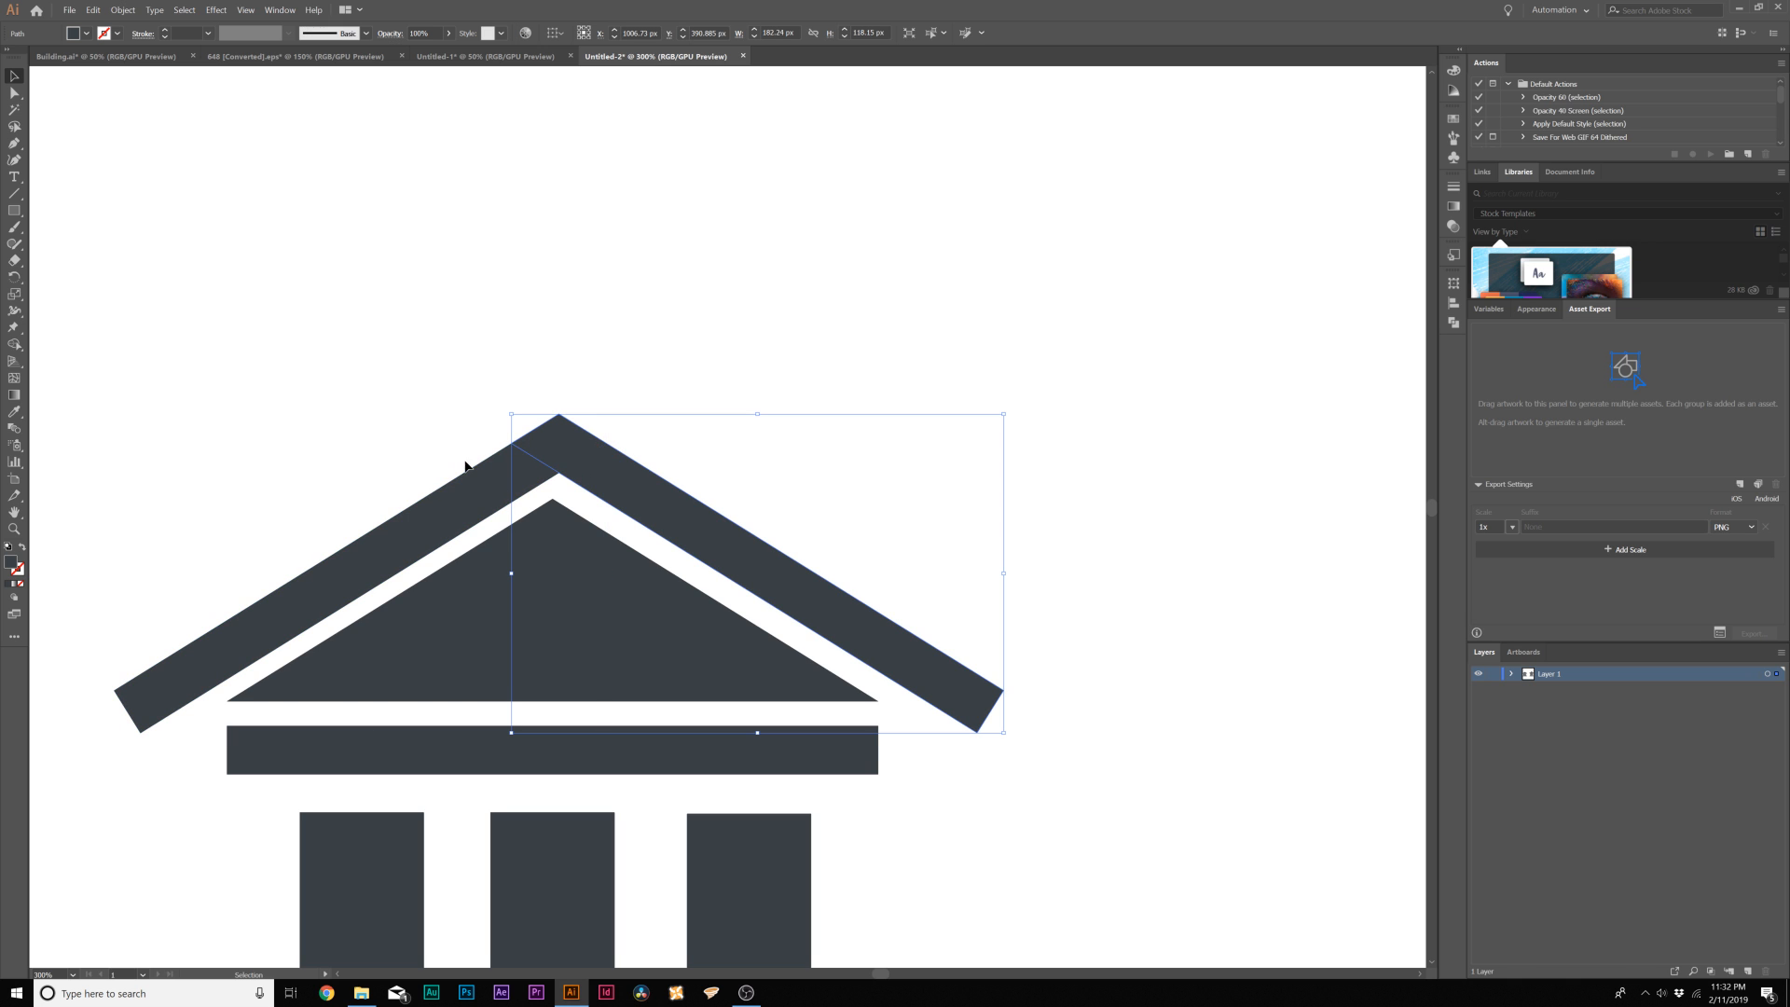
shift+click(475, 496)
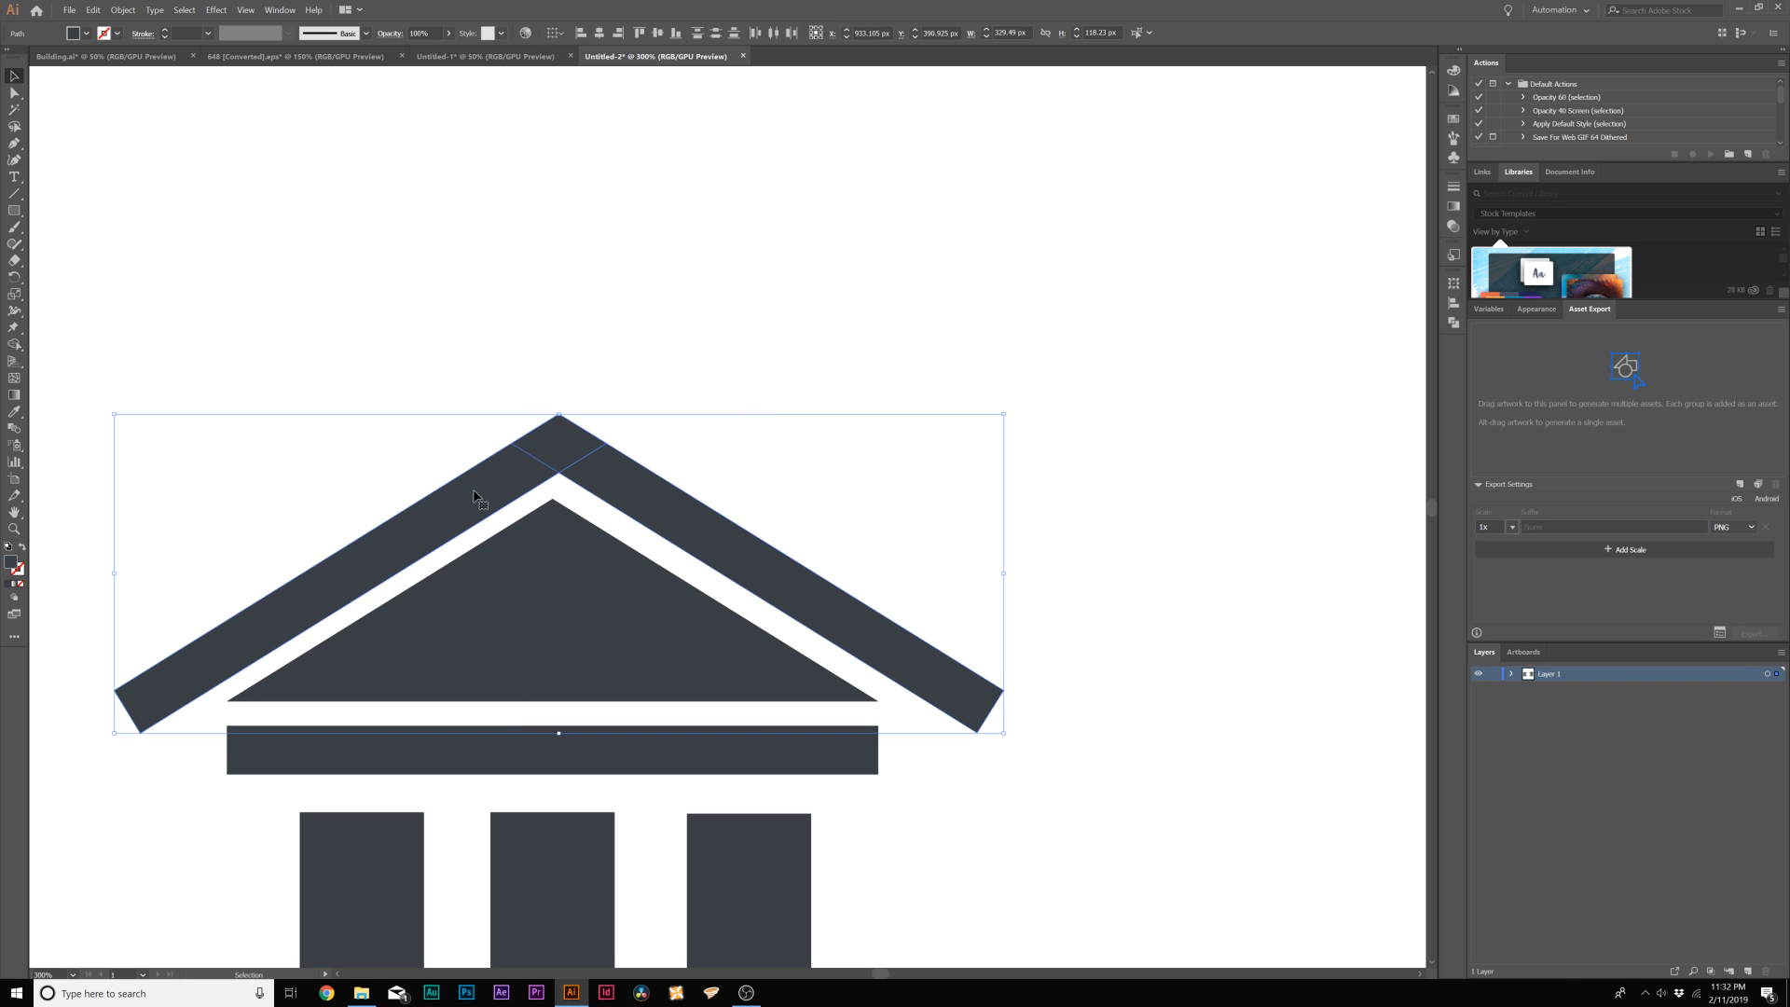
click(280, 9)
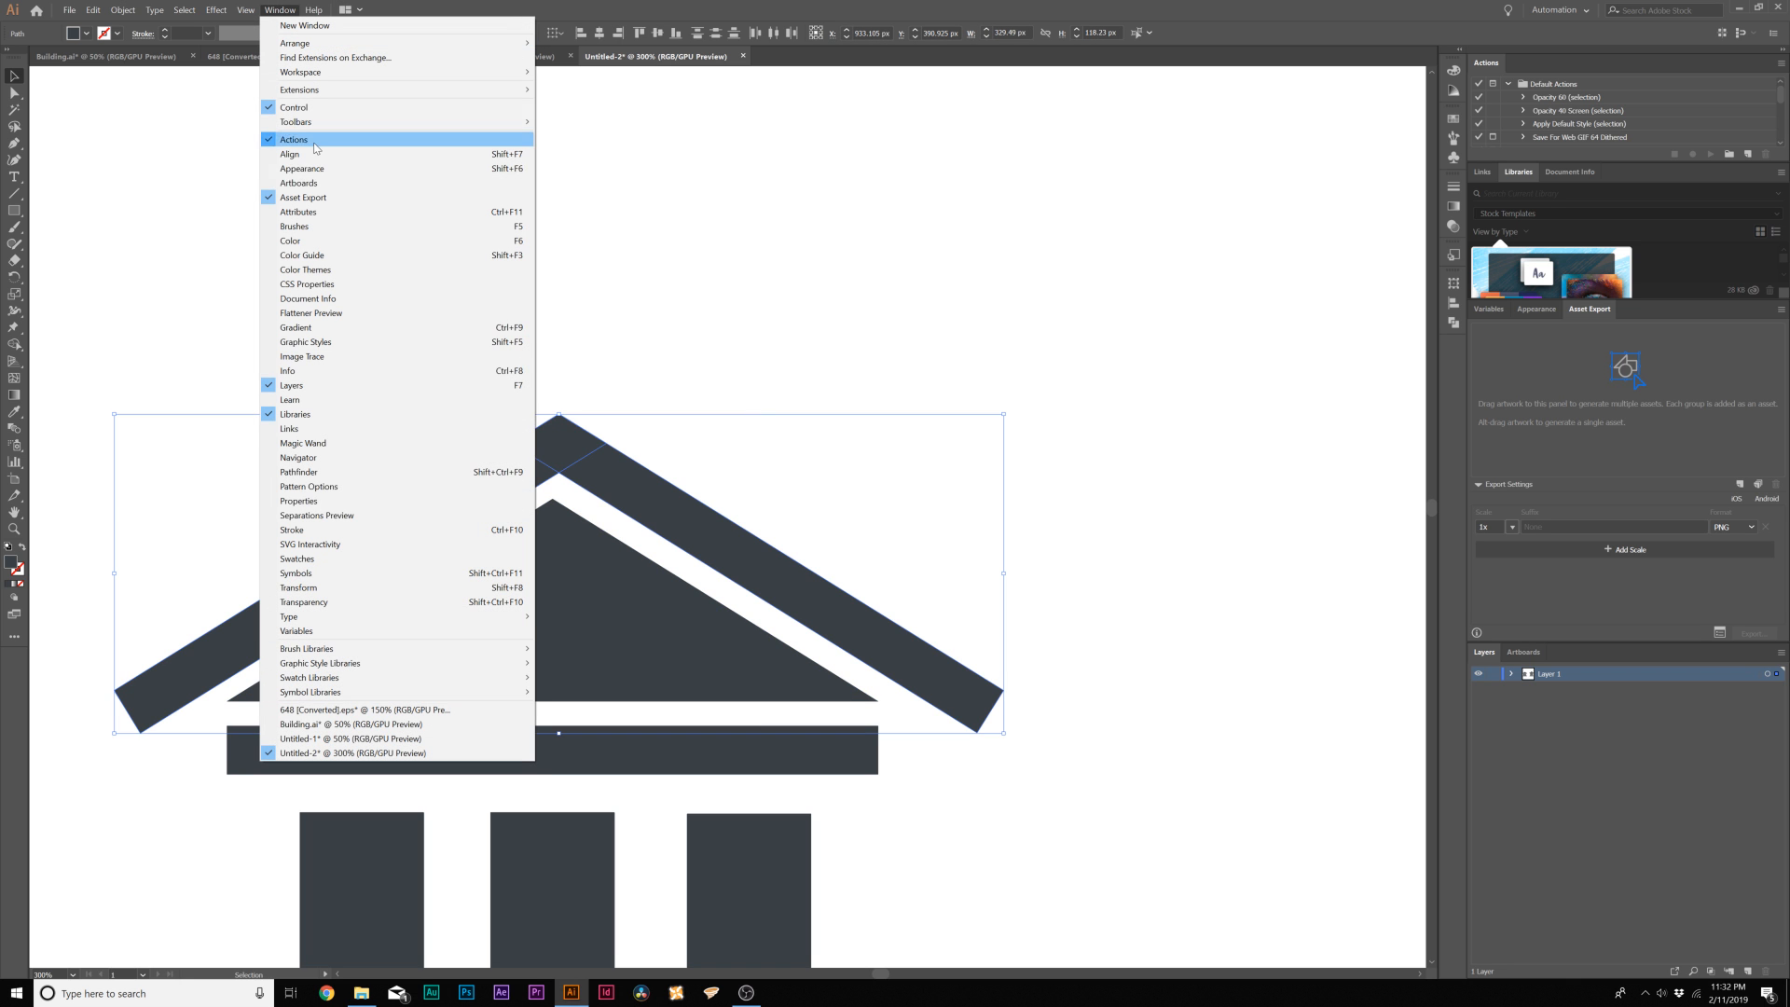
click(312, 472)
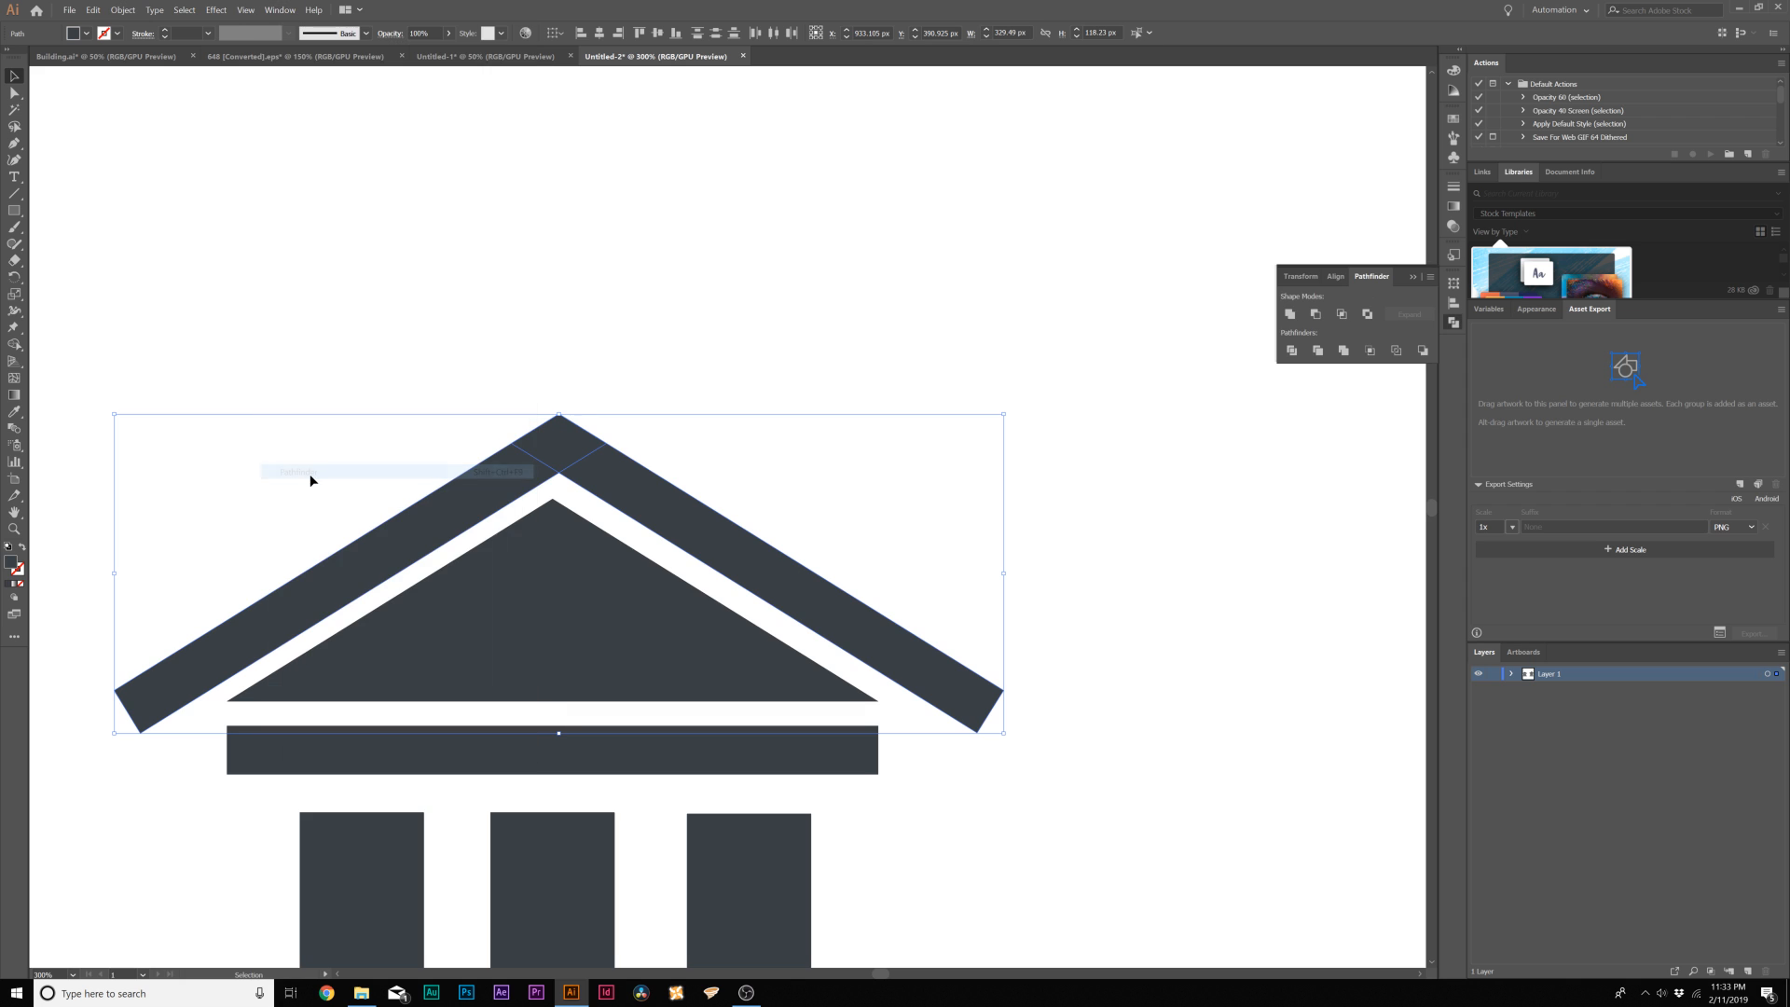
click(1290, 314)
click(715, 280)
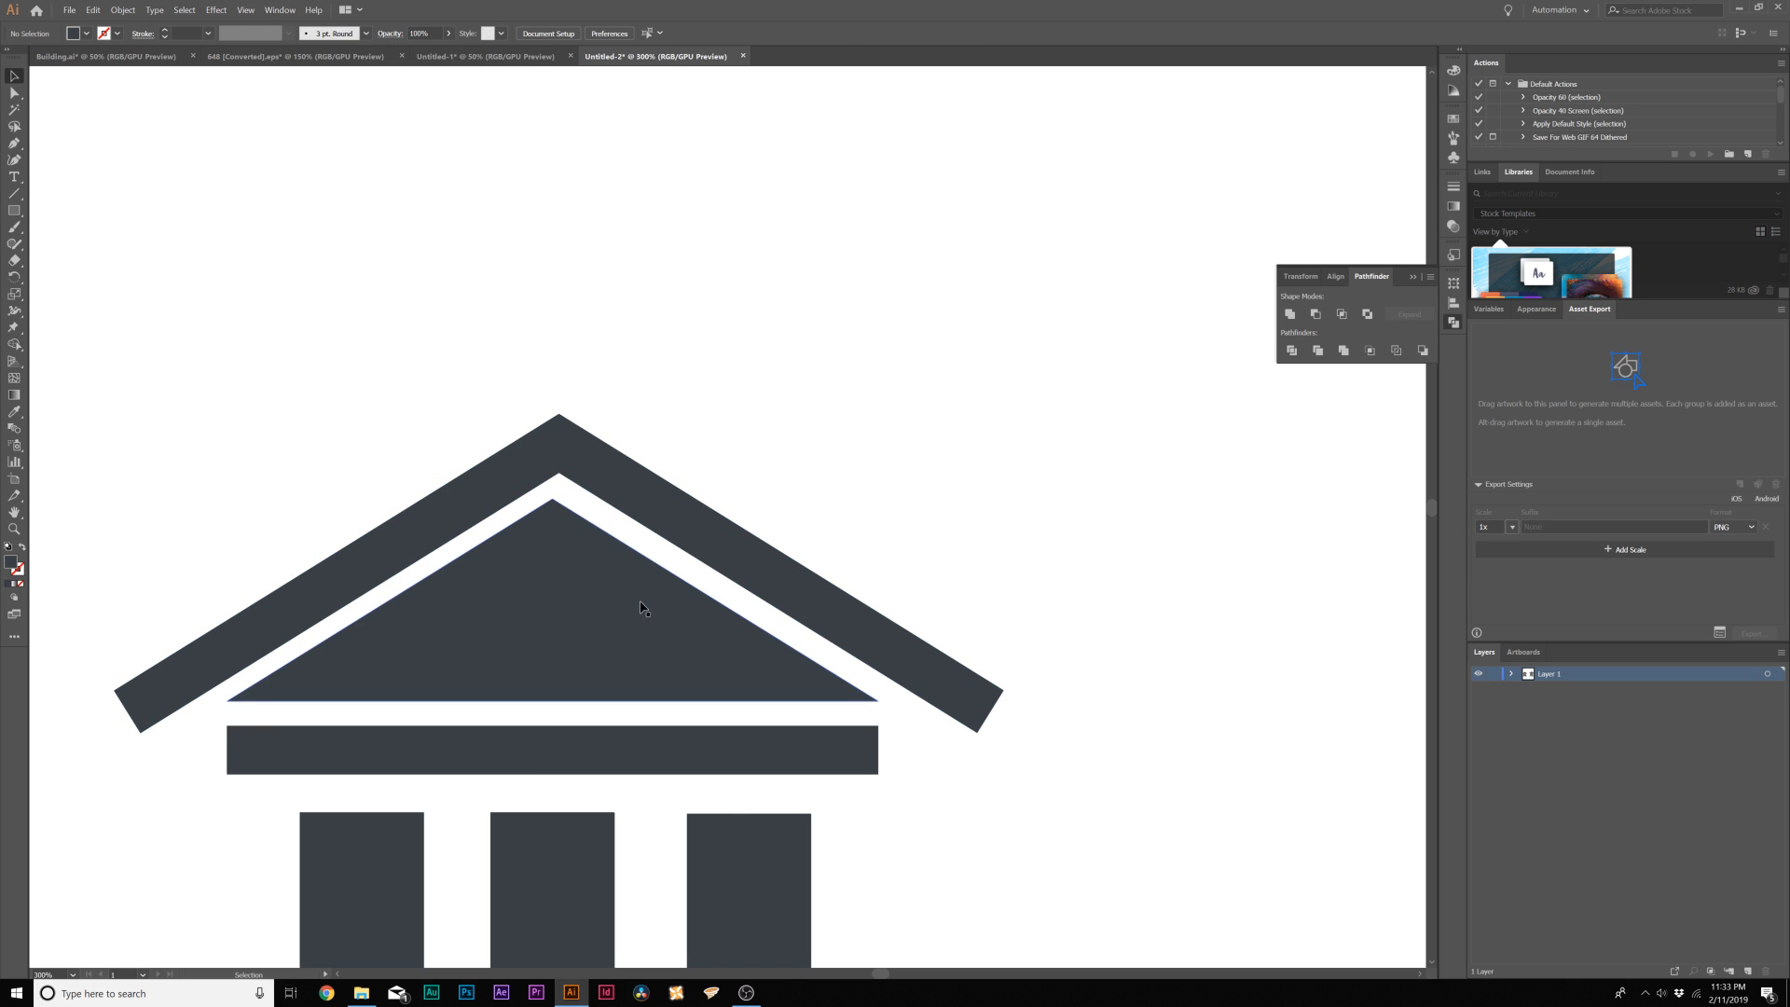
Examine the united roof and compare the complete redrawn bank icon with the reference icon beside it
scroll(639, 604, down, 2)
scroll(640, 606, down, 1)
click(612, 502)
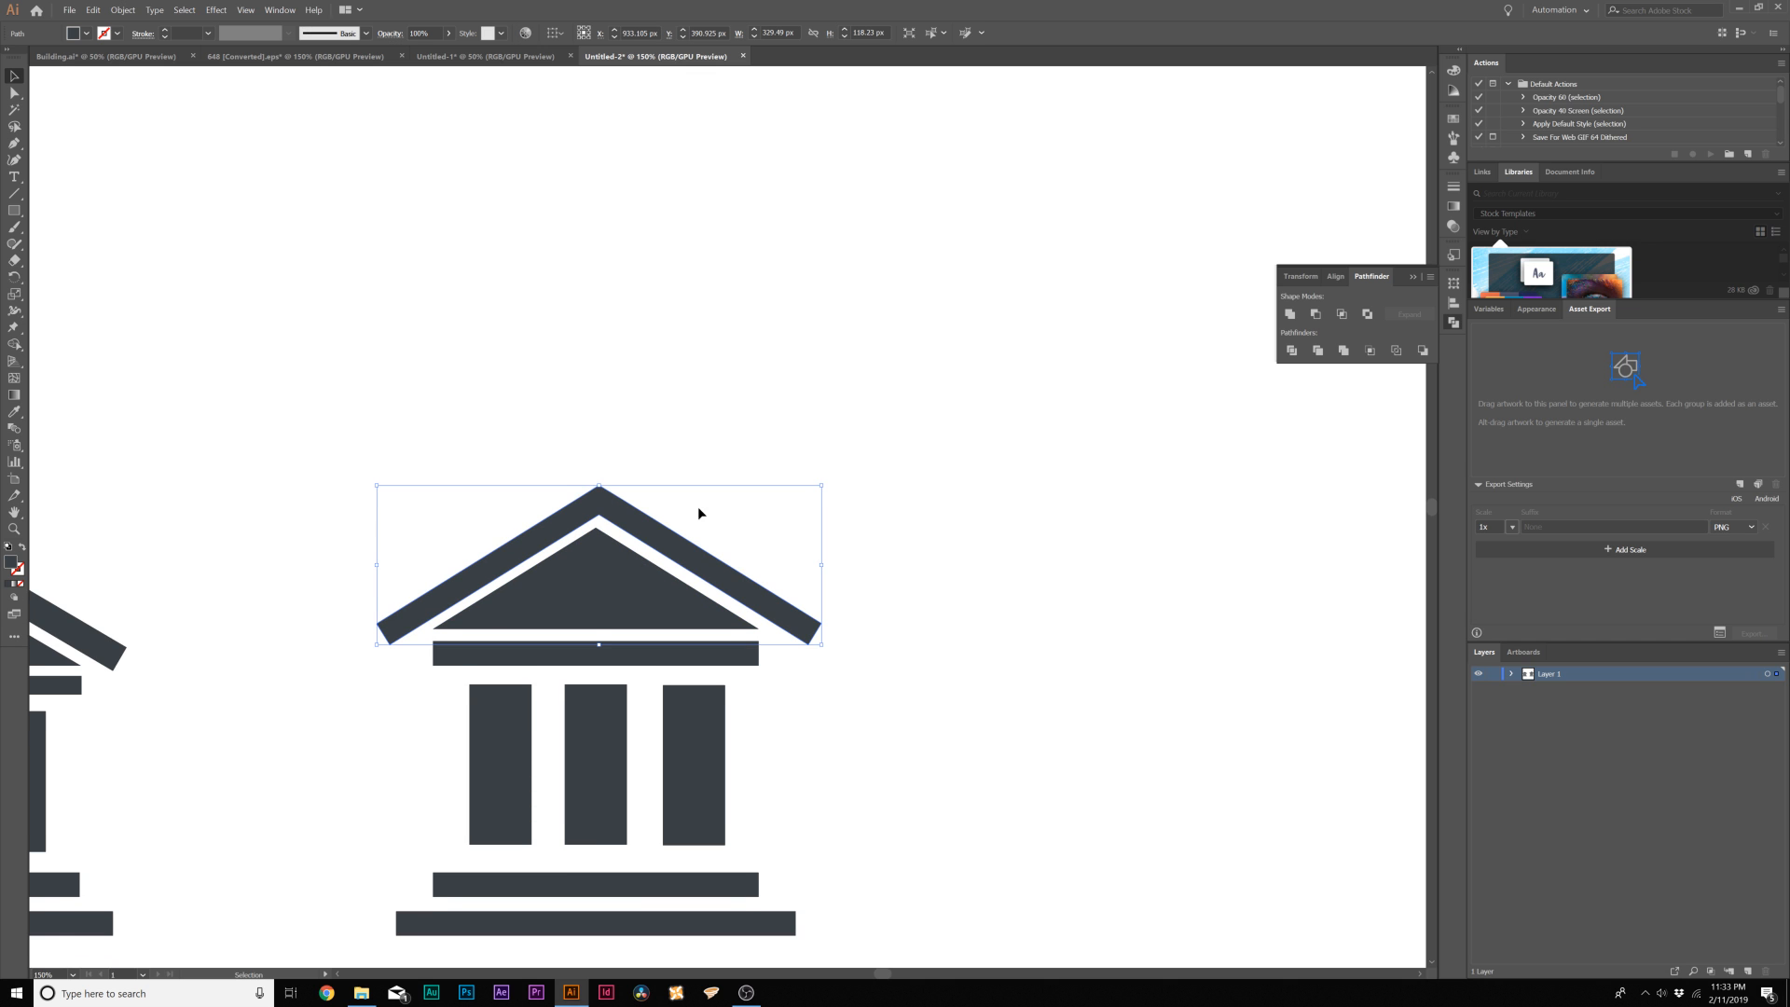
scroll(685, 484, down, 1)
scroll(701, 515, down, 1)
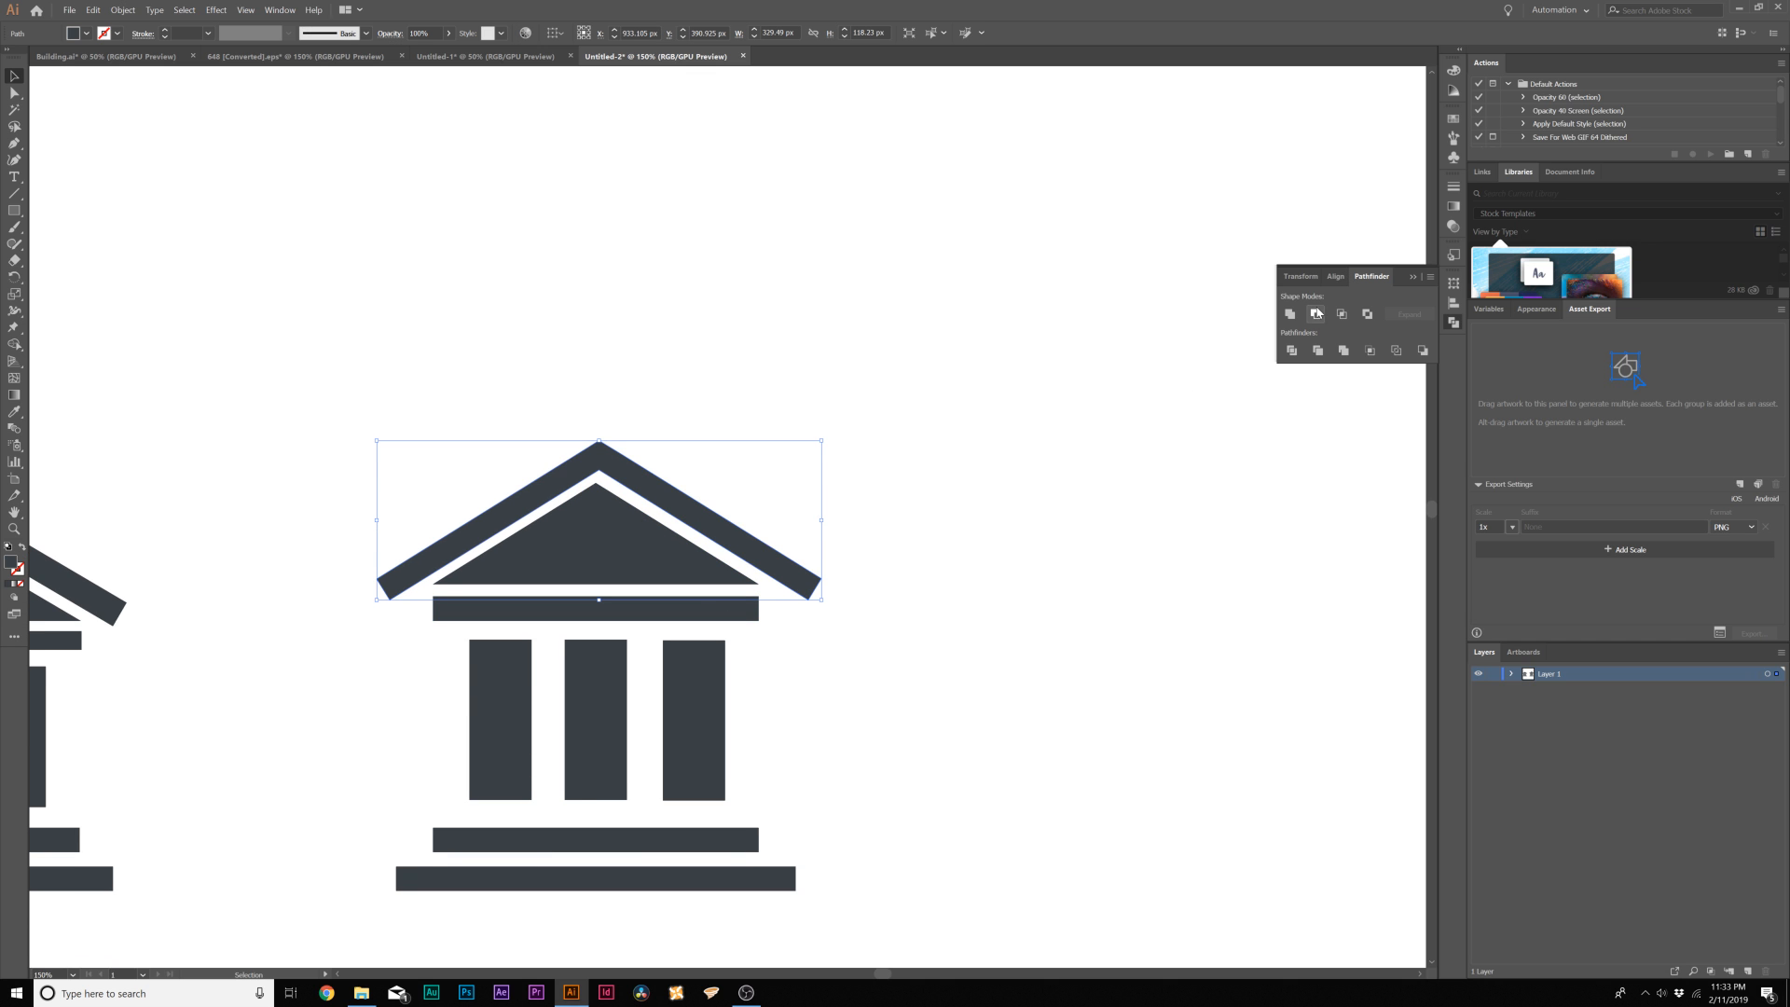
scroll(804, 607, down, 1)
scroll(804, 605, down, 2)
click(541, 847)
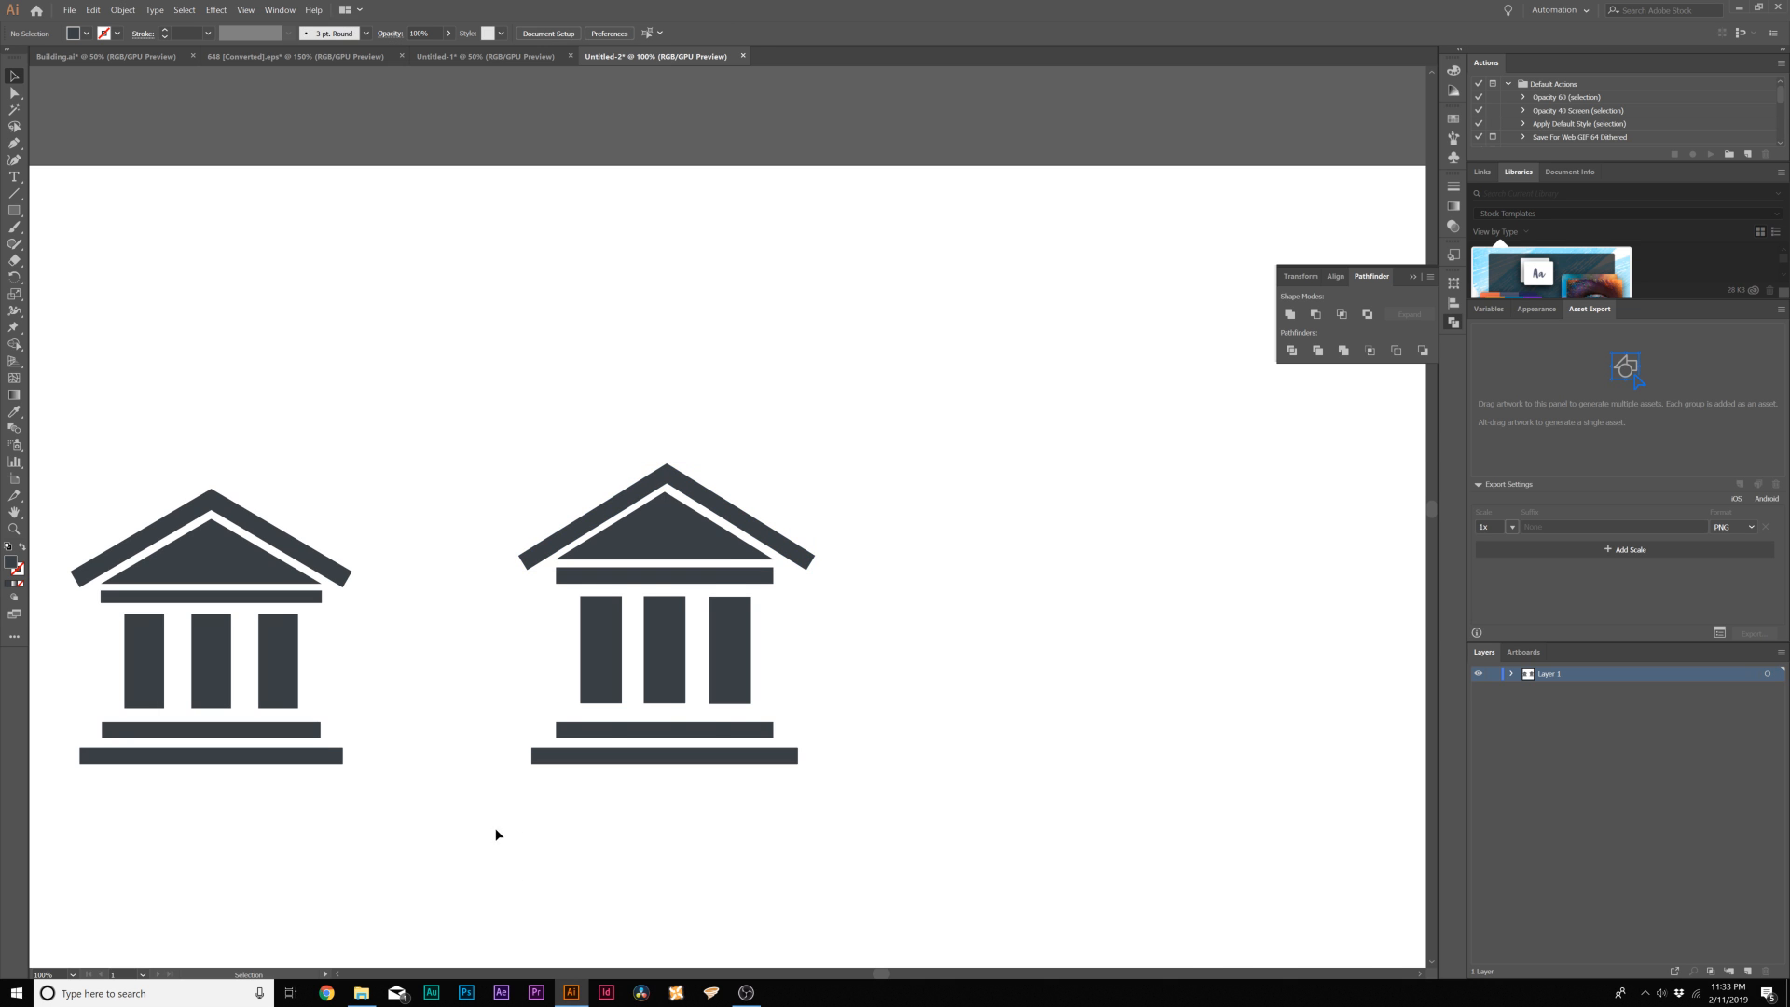
Look over the stock icon sheet in its own document and return to the bank icon drawing
key(ctrl+Tab)
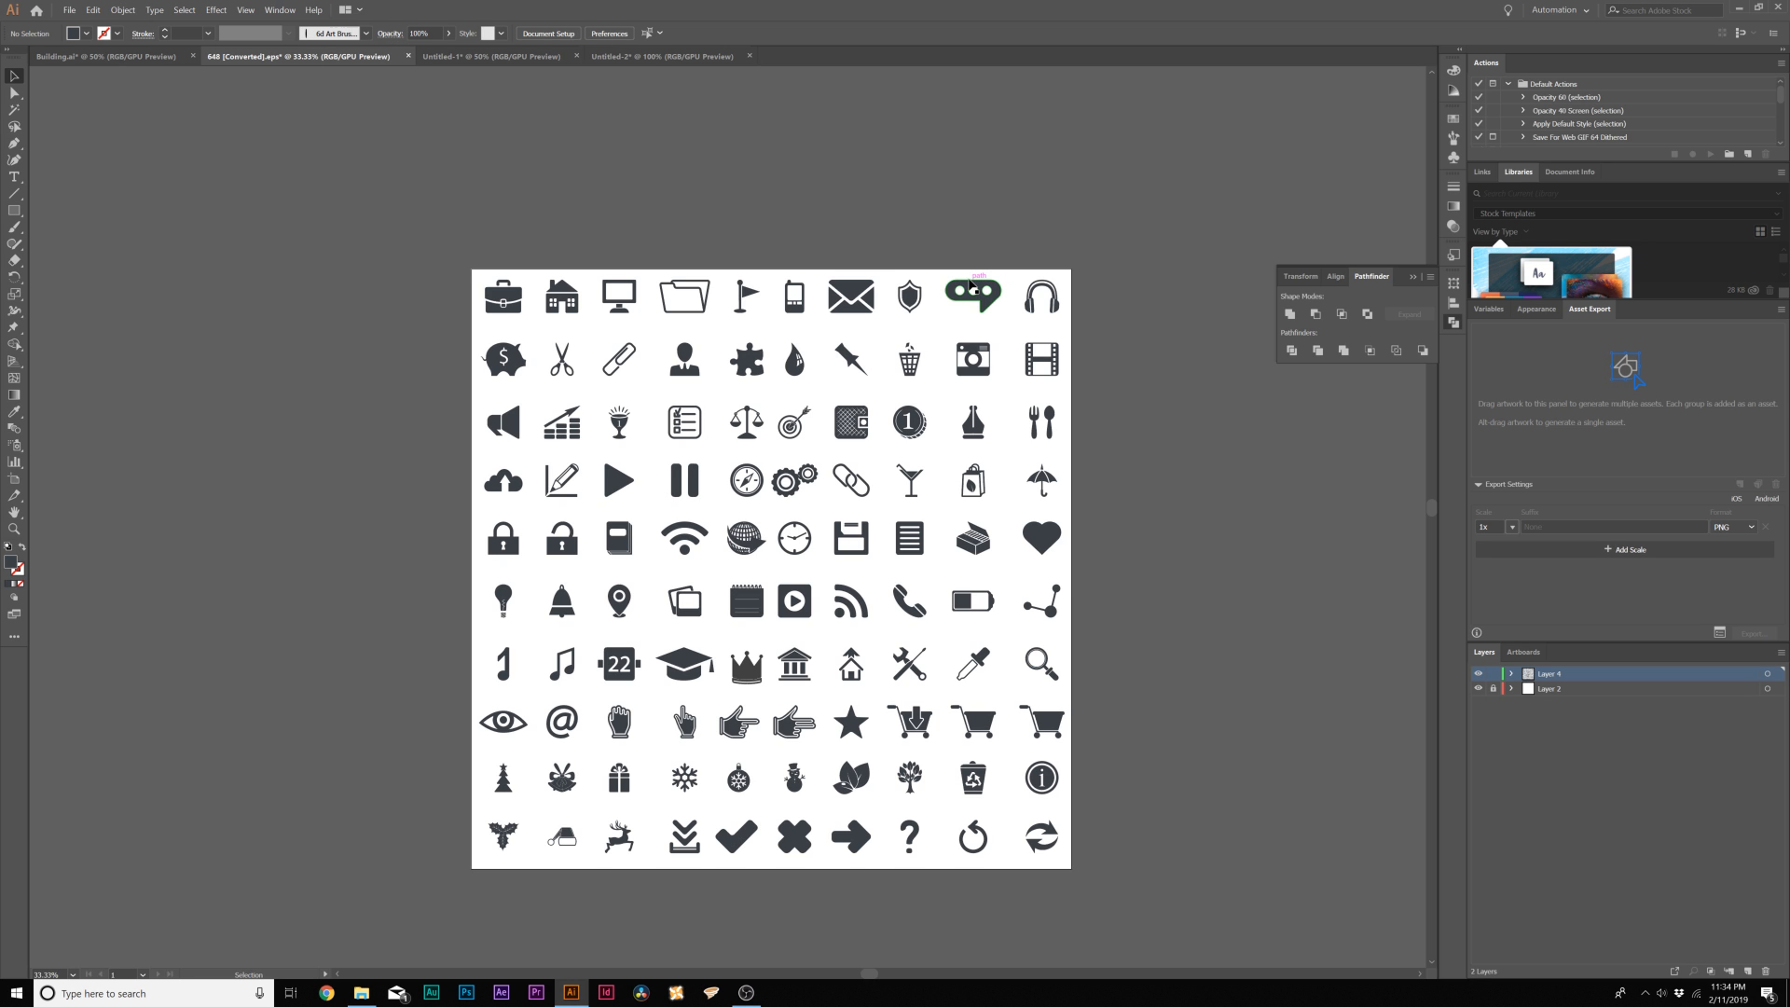
click(660, 57)
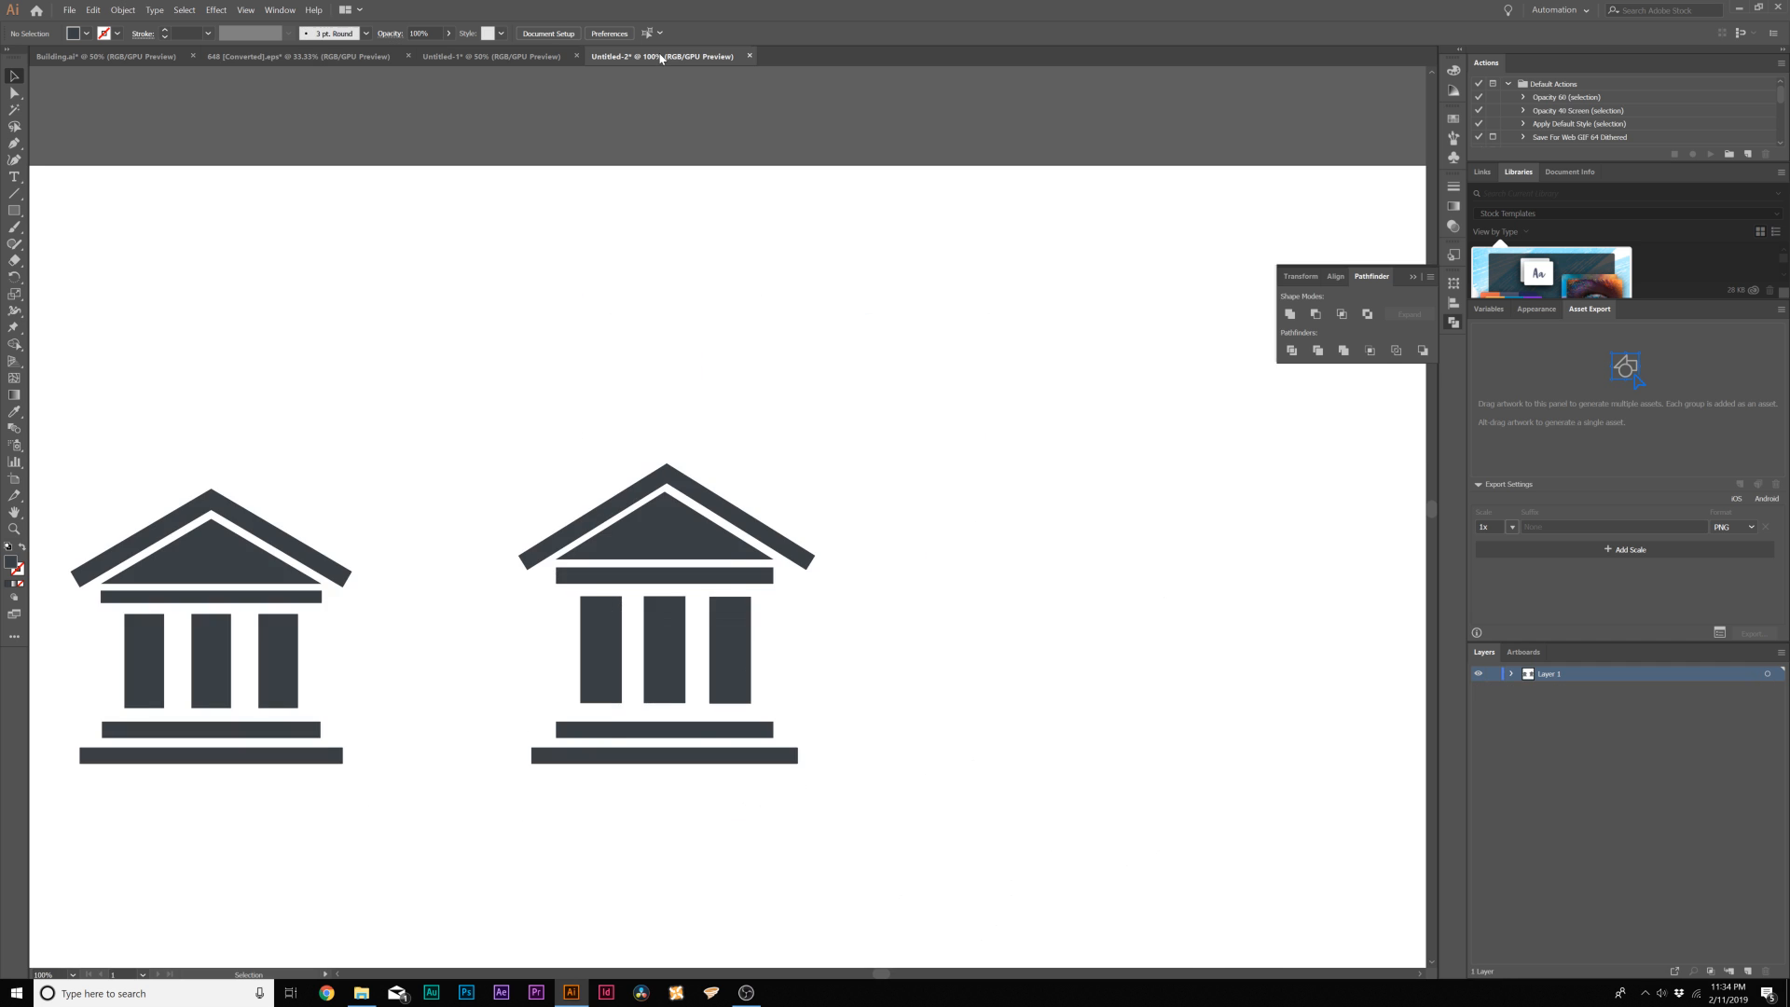
click(299, 57)
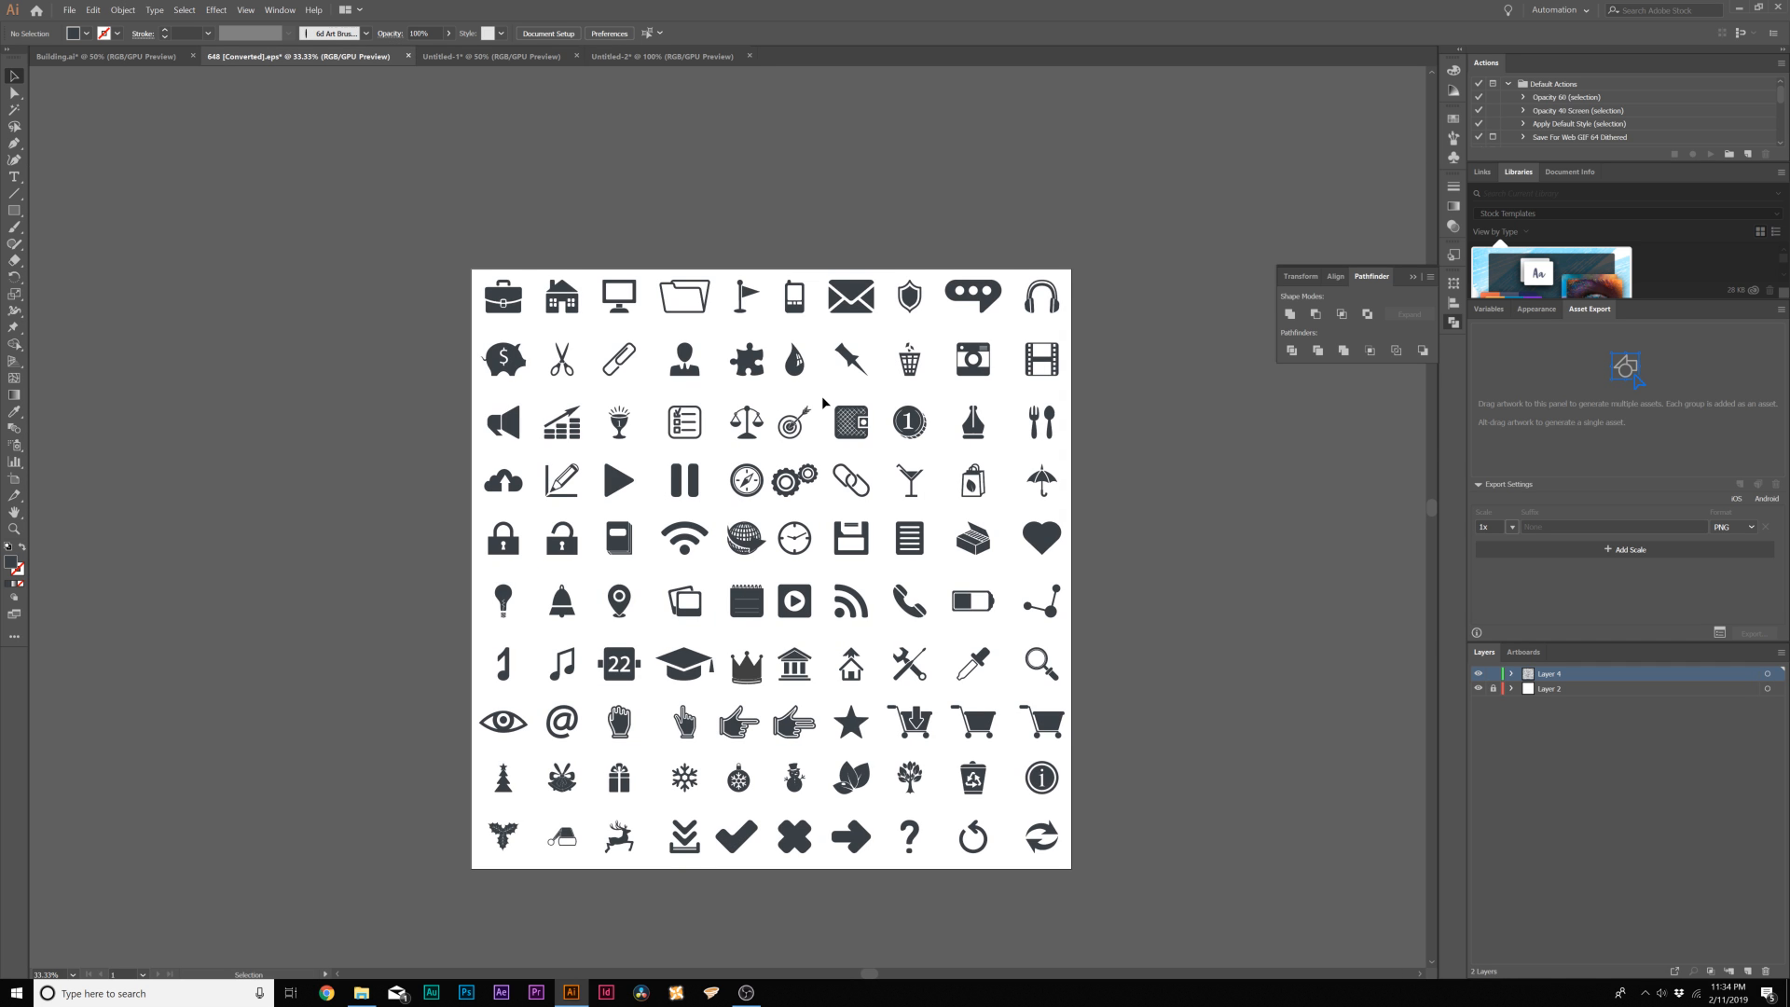
click(640, 57)
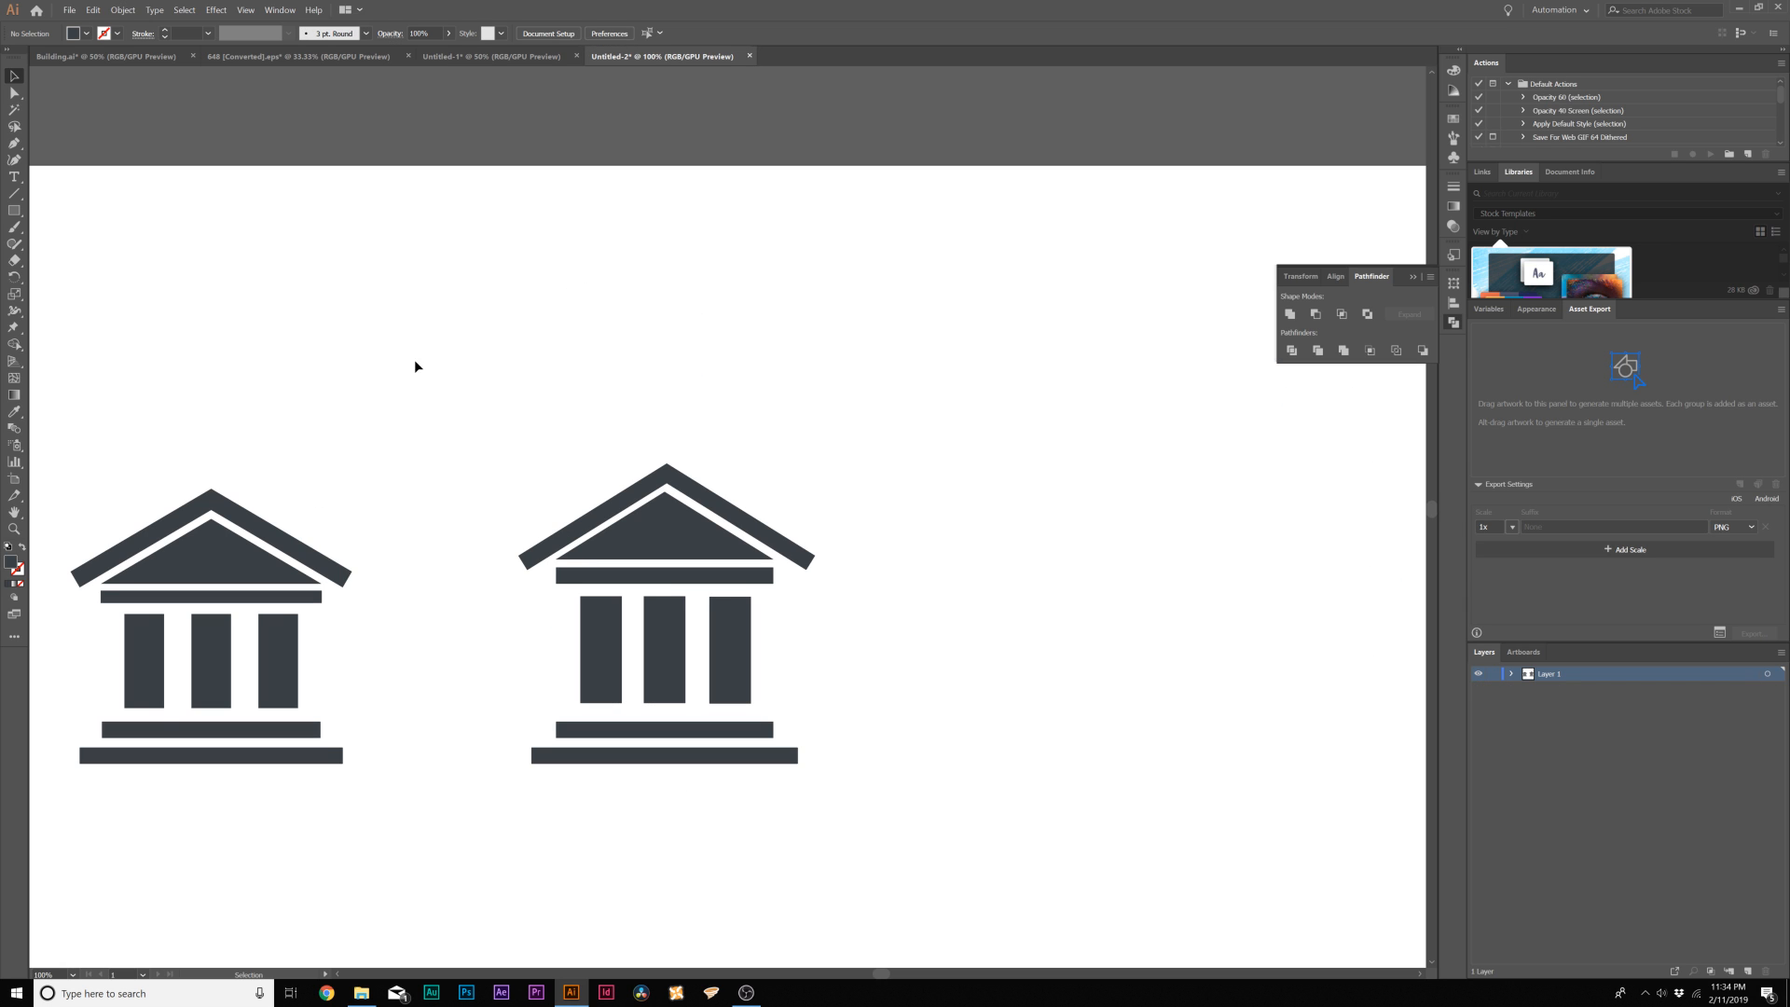
Delete the reference icon and move the whole redrawn bank icon to about the centre of the artboard
drag(119, 786, 120, 783)
key(Delete)
drag(434, 403, 822, 830)
drag(670, 537, 602, 579)
scroll(435, 522, down, 2)
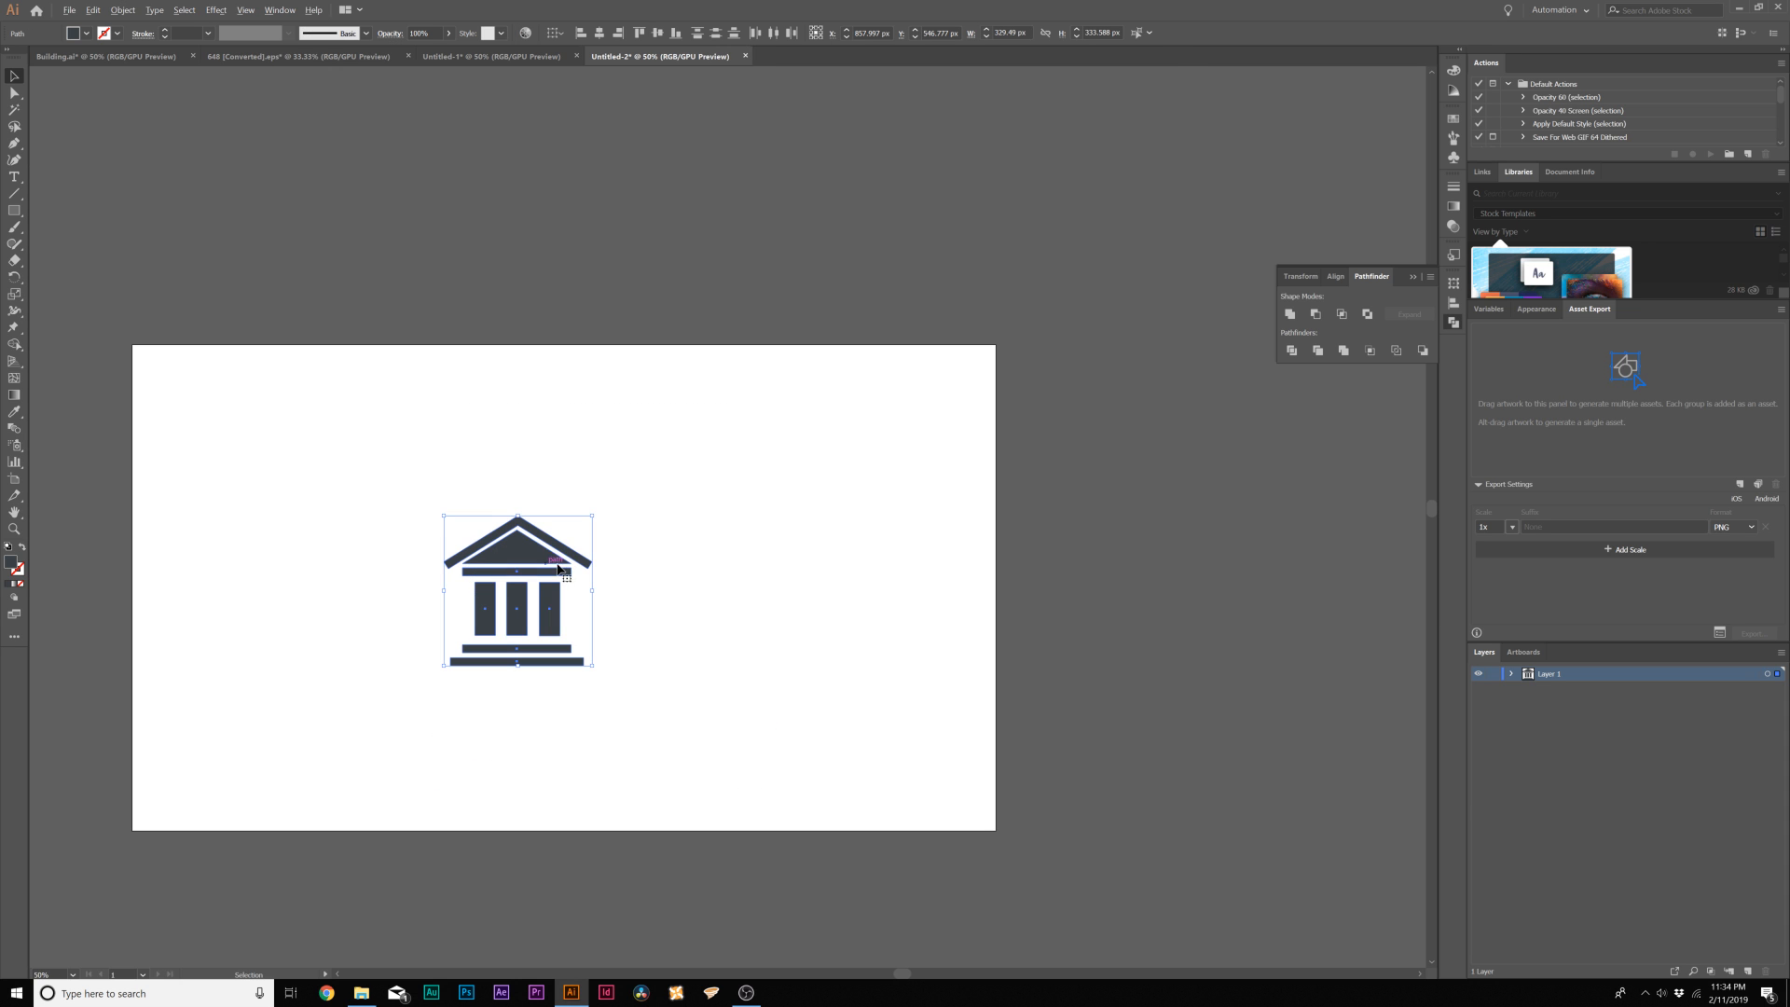
drag(526, 556, 566, 526)
click(559, 458)
key(ctrl+a)
click(538, 426)
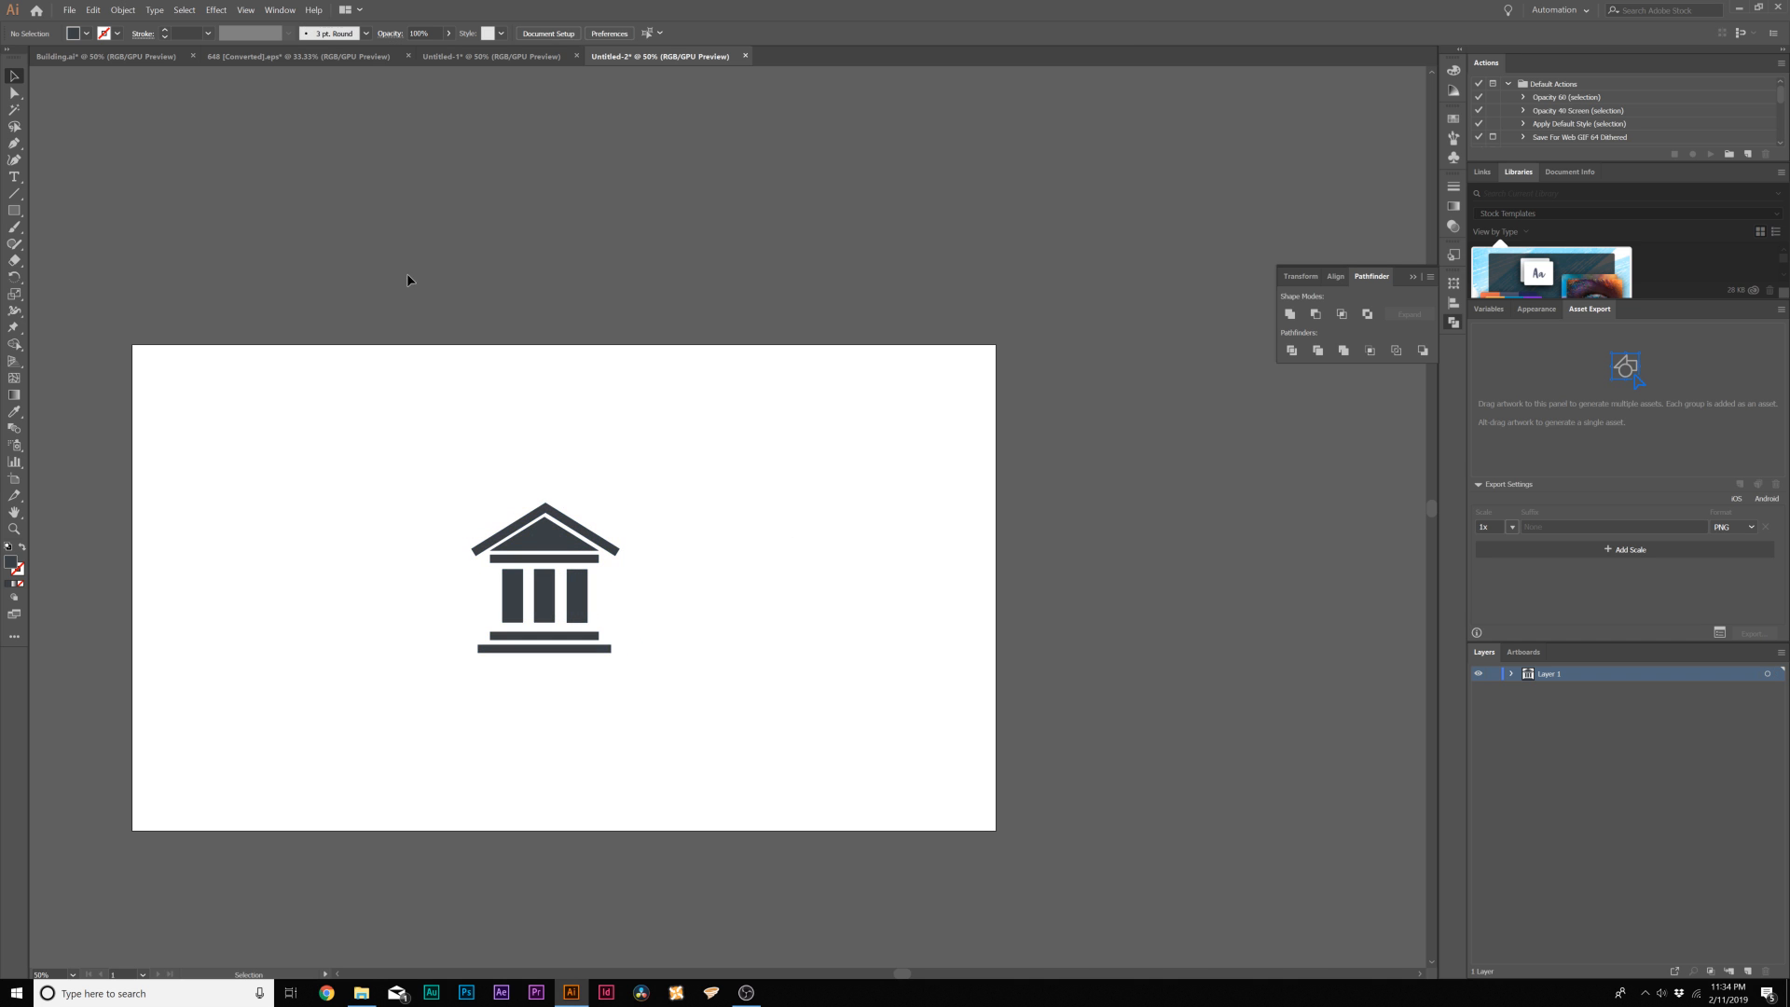
Save the document as an Adobe Illustrator (*.AI) file in the 14 Icon Animation folder
click(69, 10)
click(99, 125)
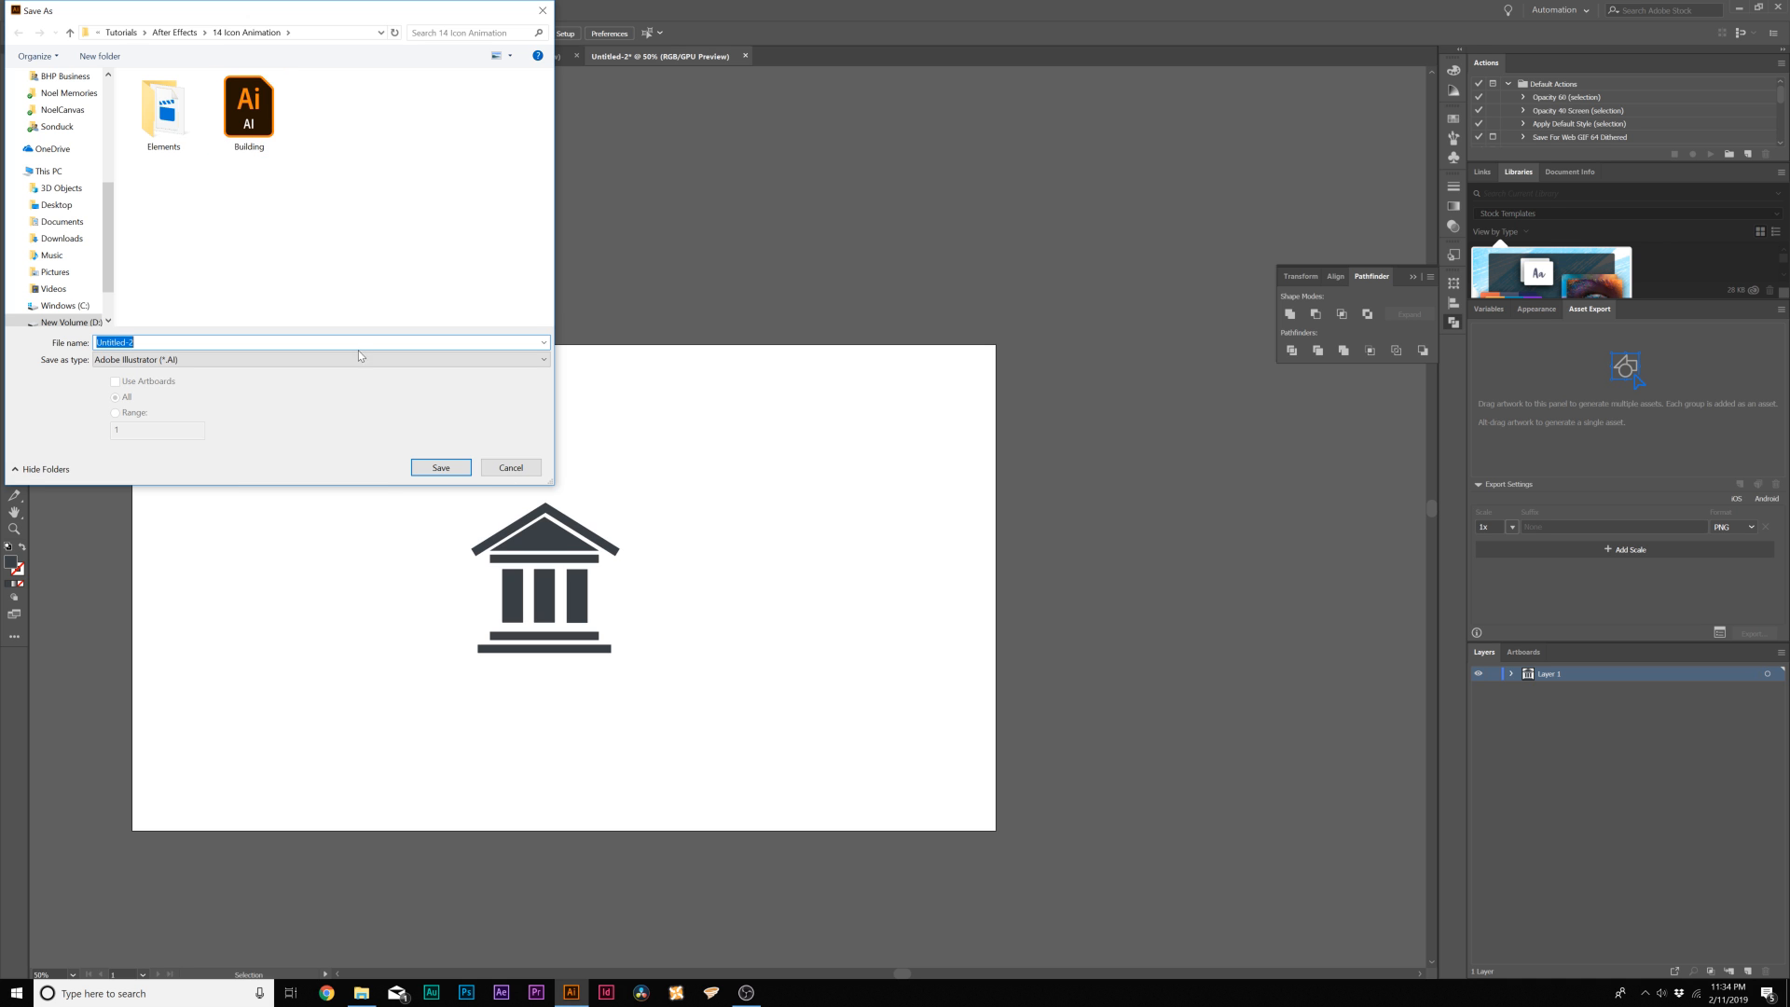
click(445, 473)
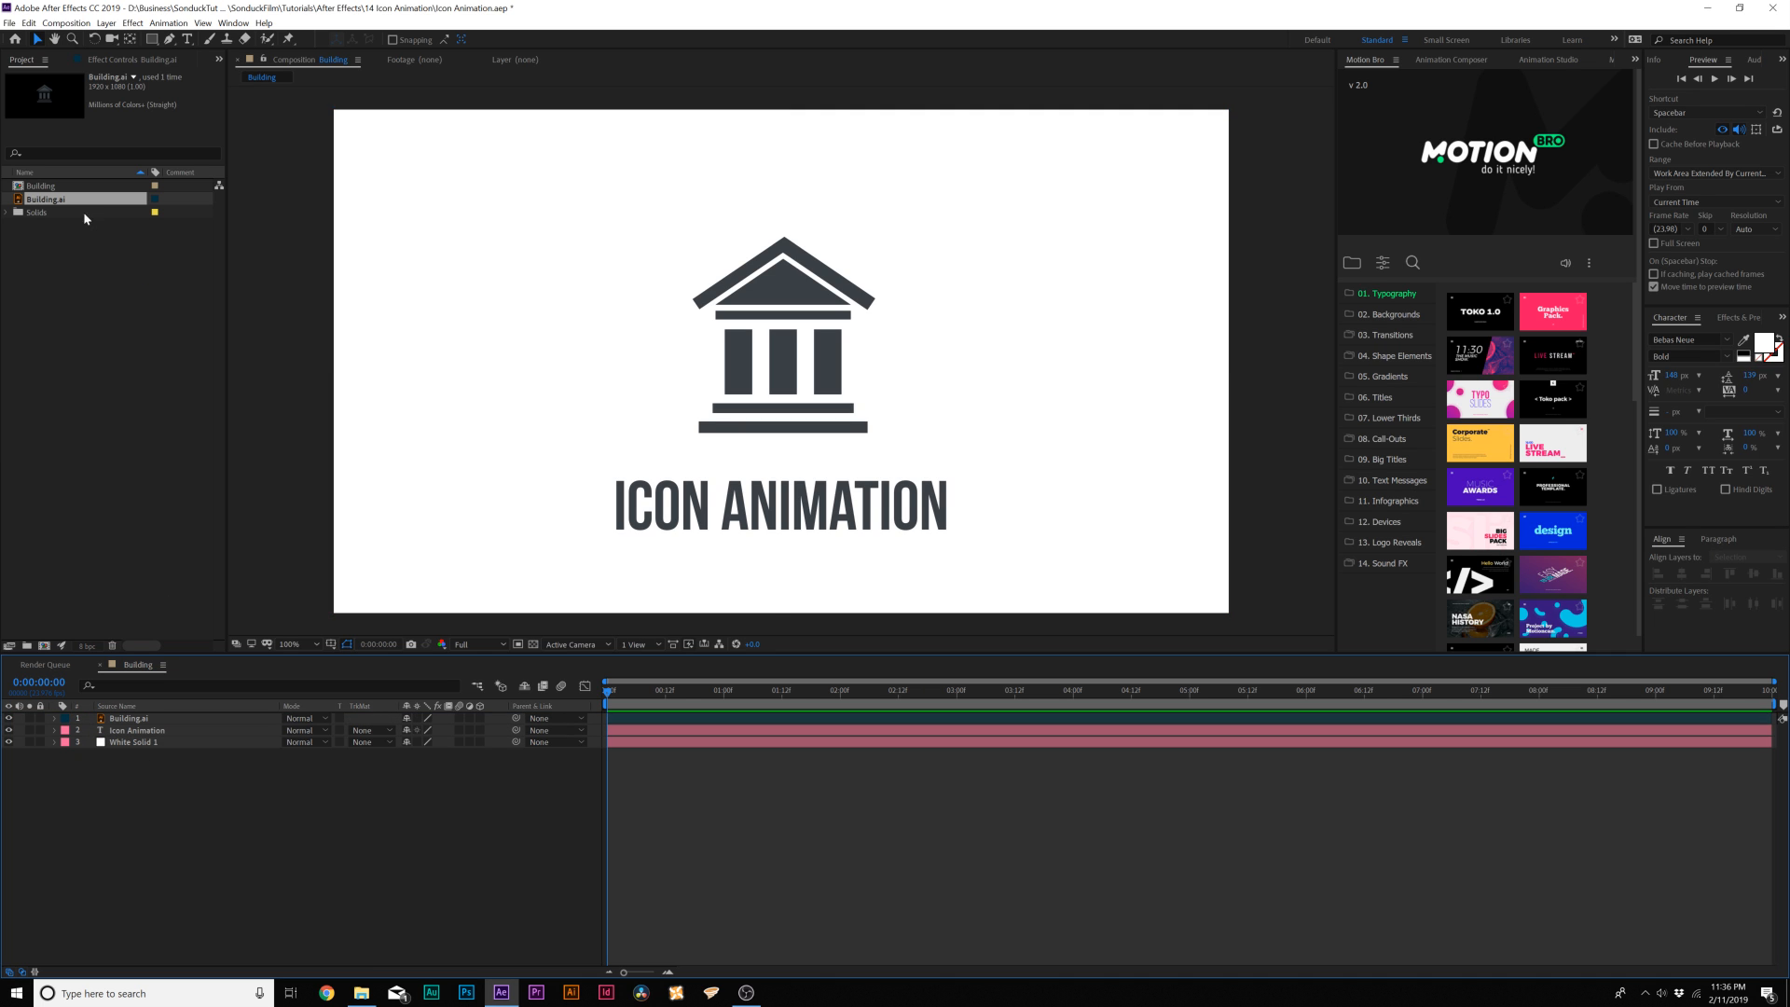
In After Effects, inspect the imported Building.ai footage on its own and return to the Building composition
click(70, 254)
click(50, 201)
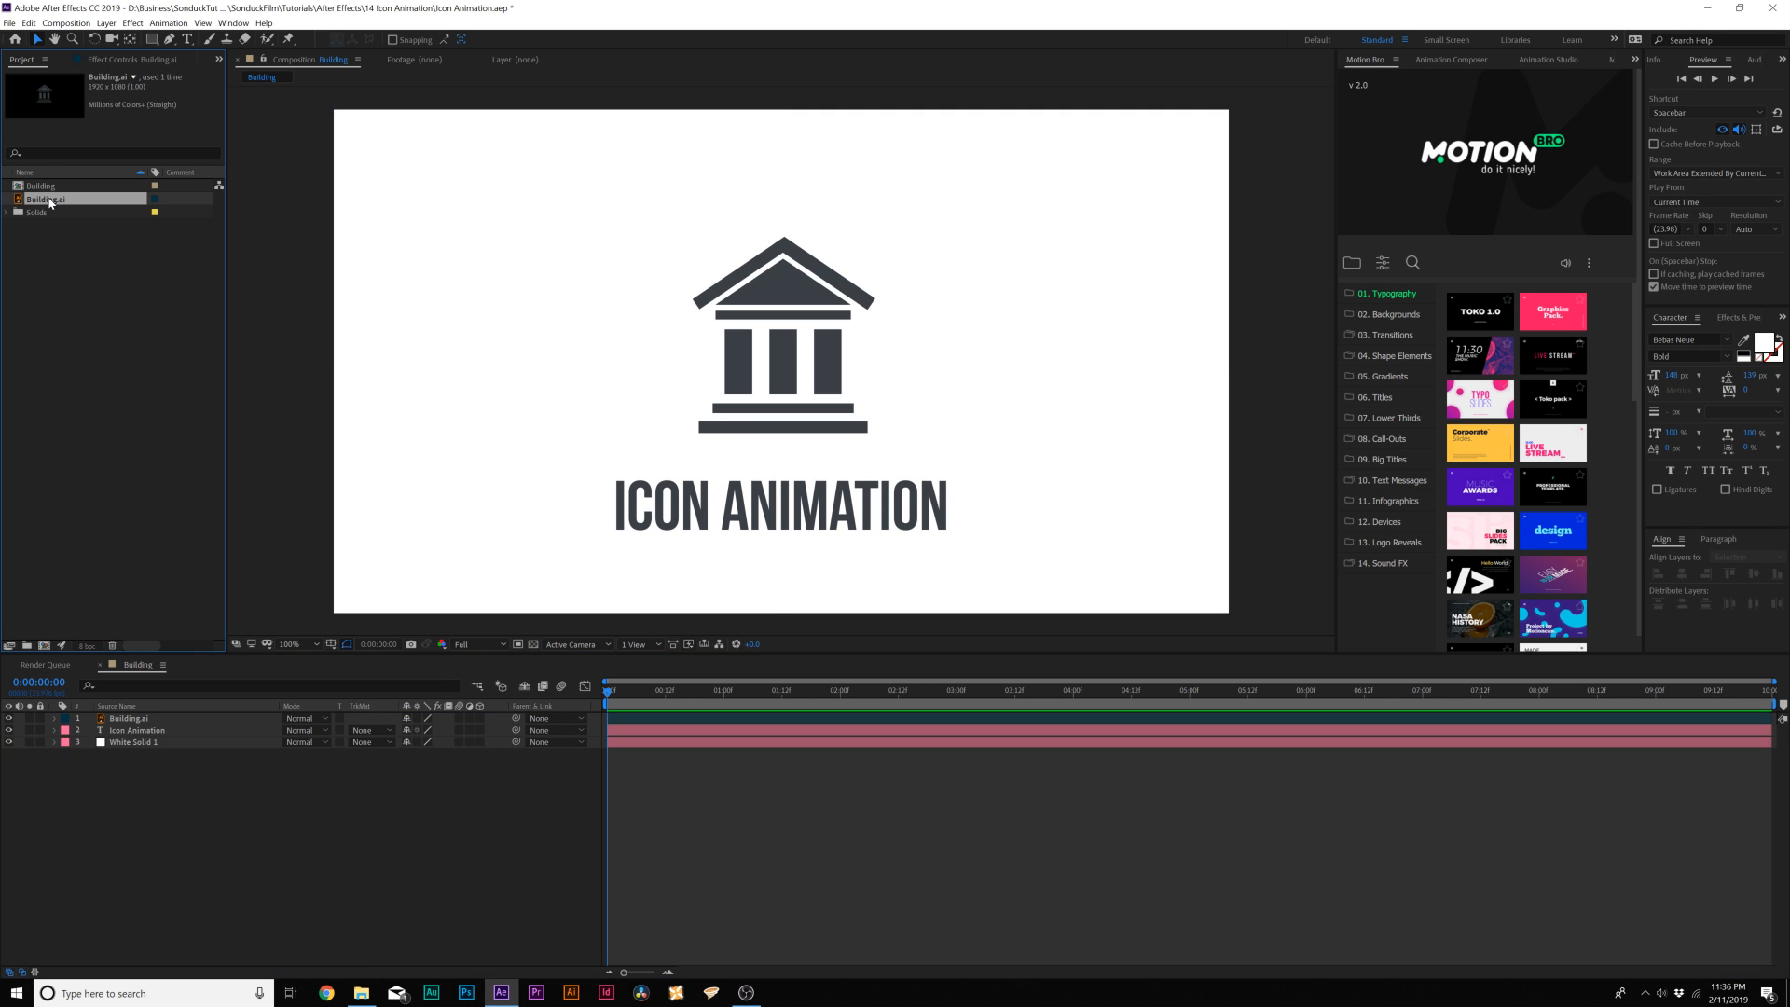
double_click(21, 198)
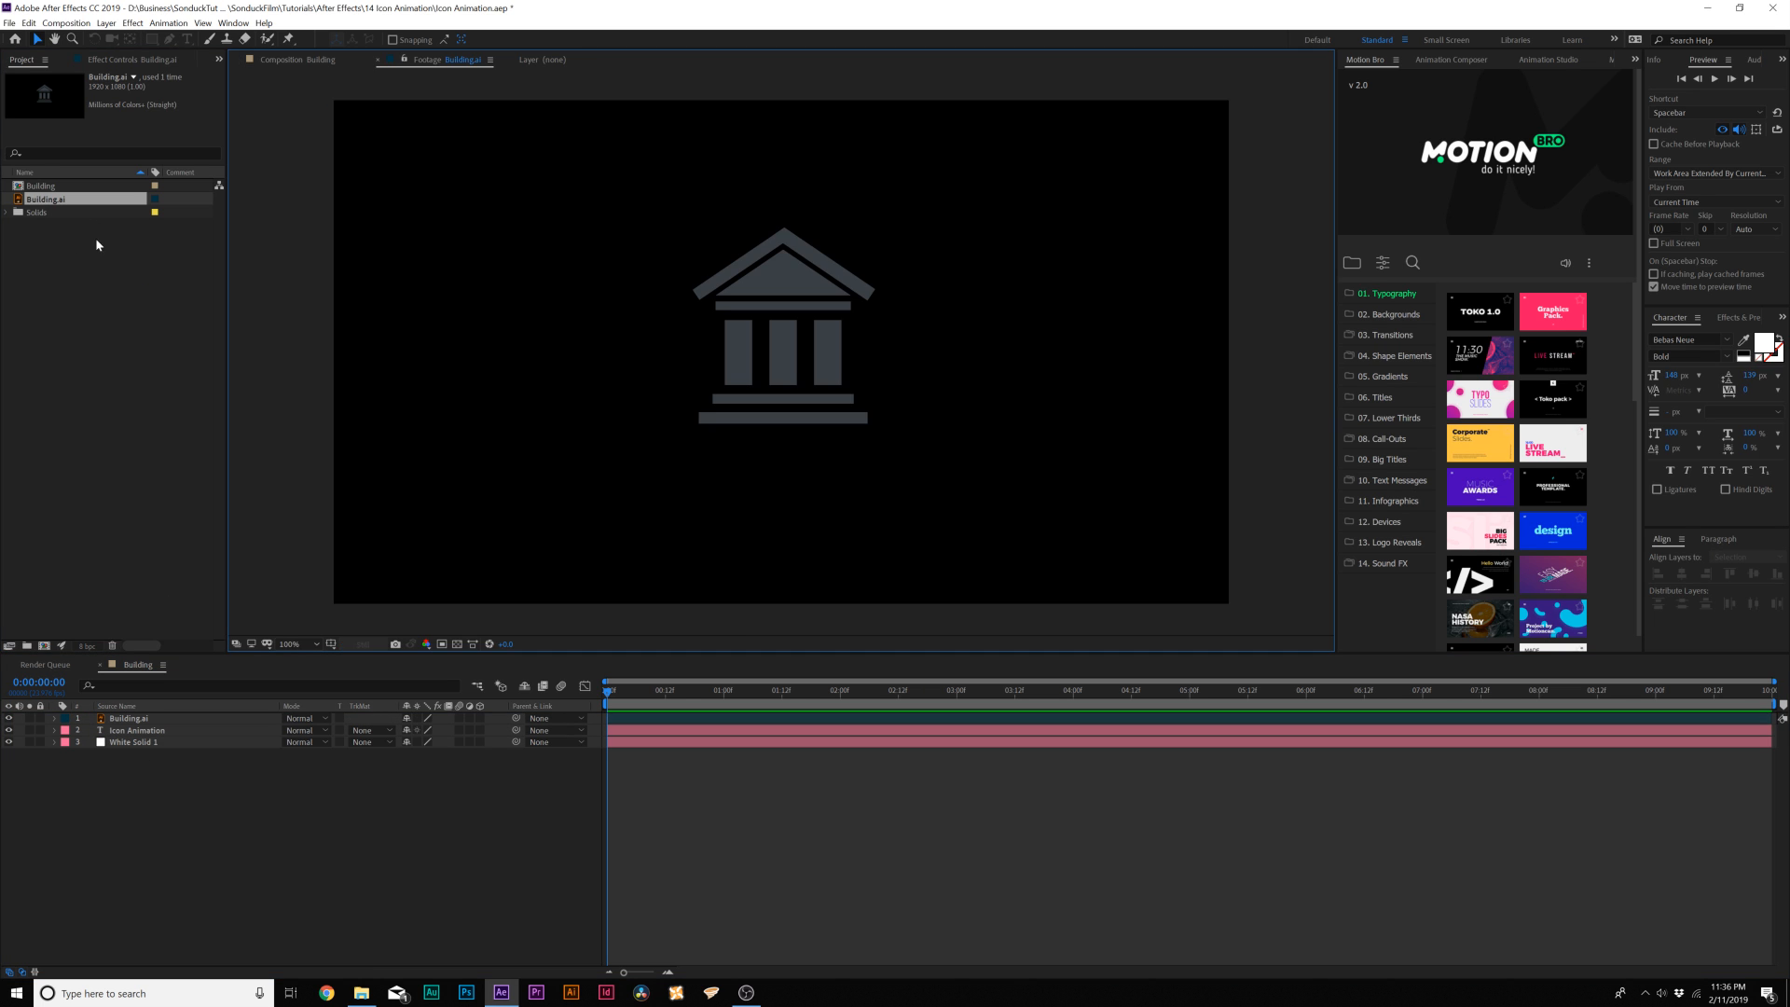
click(294, 59)
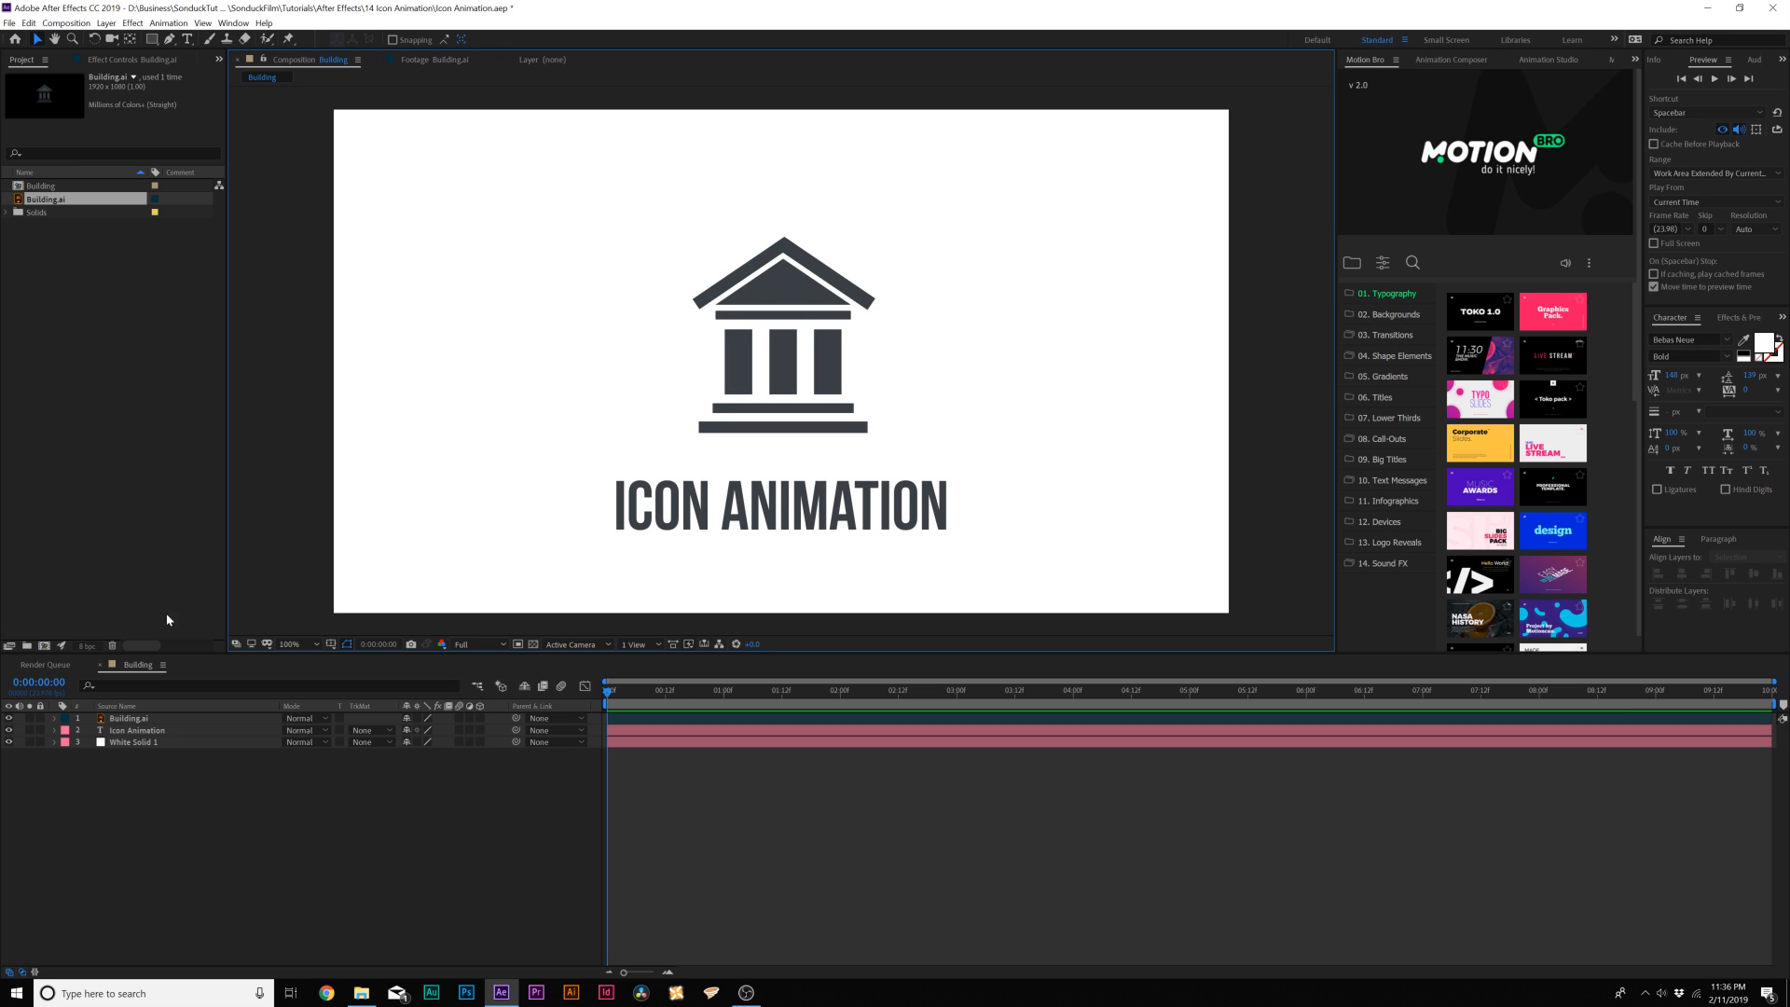
Try enlarging the Building.ai layer through its Scale property, undo the change and collapse the layer
click(130, 718)
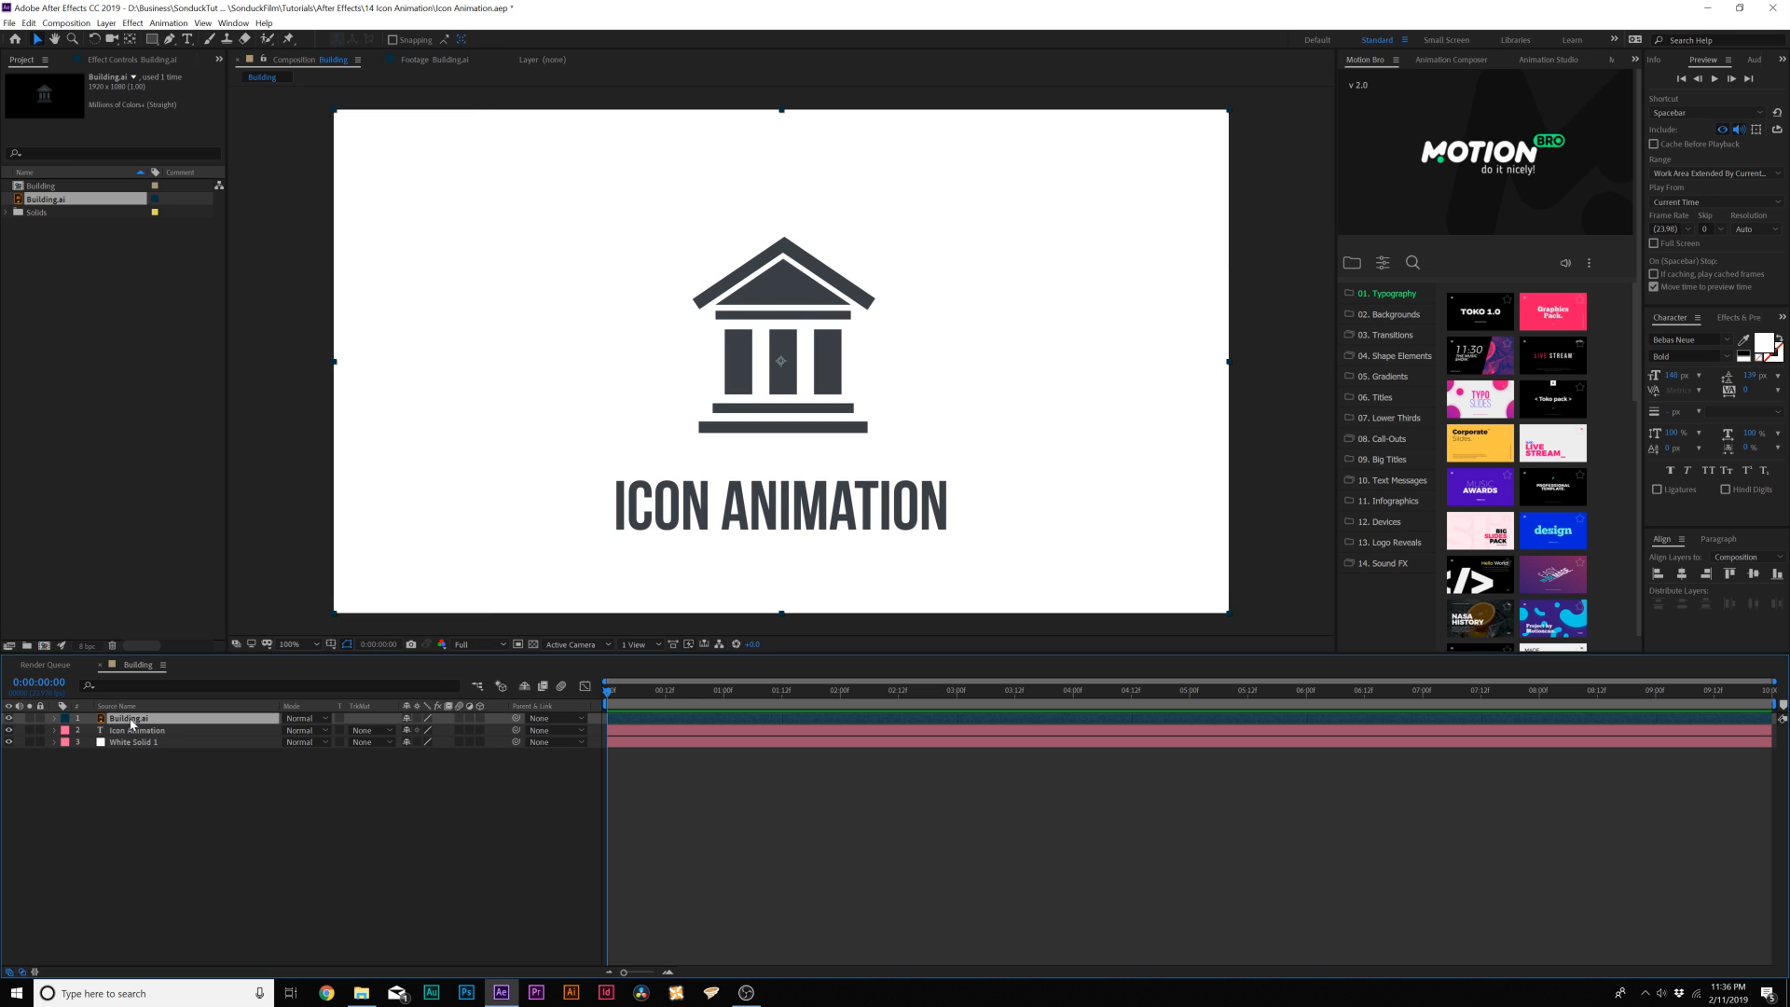
key(s)
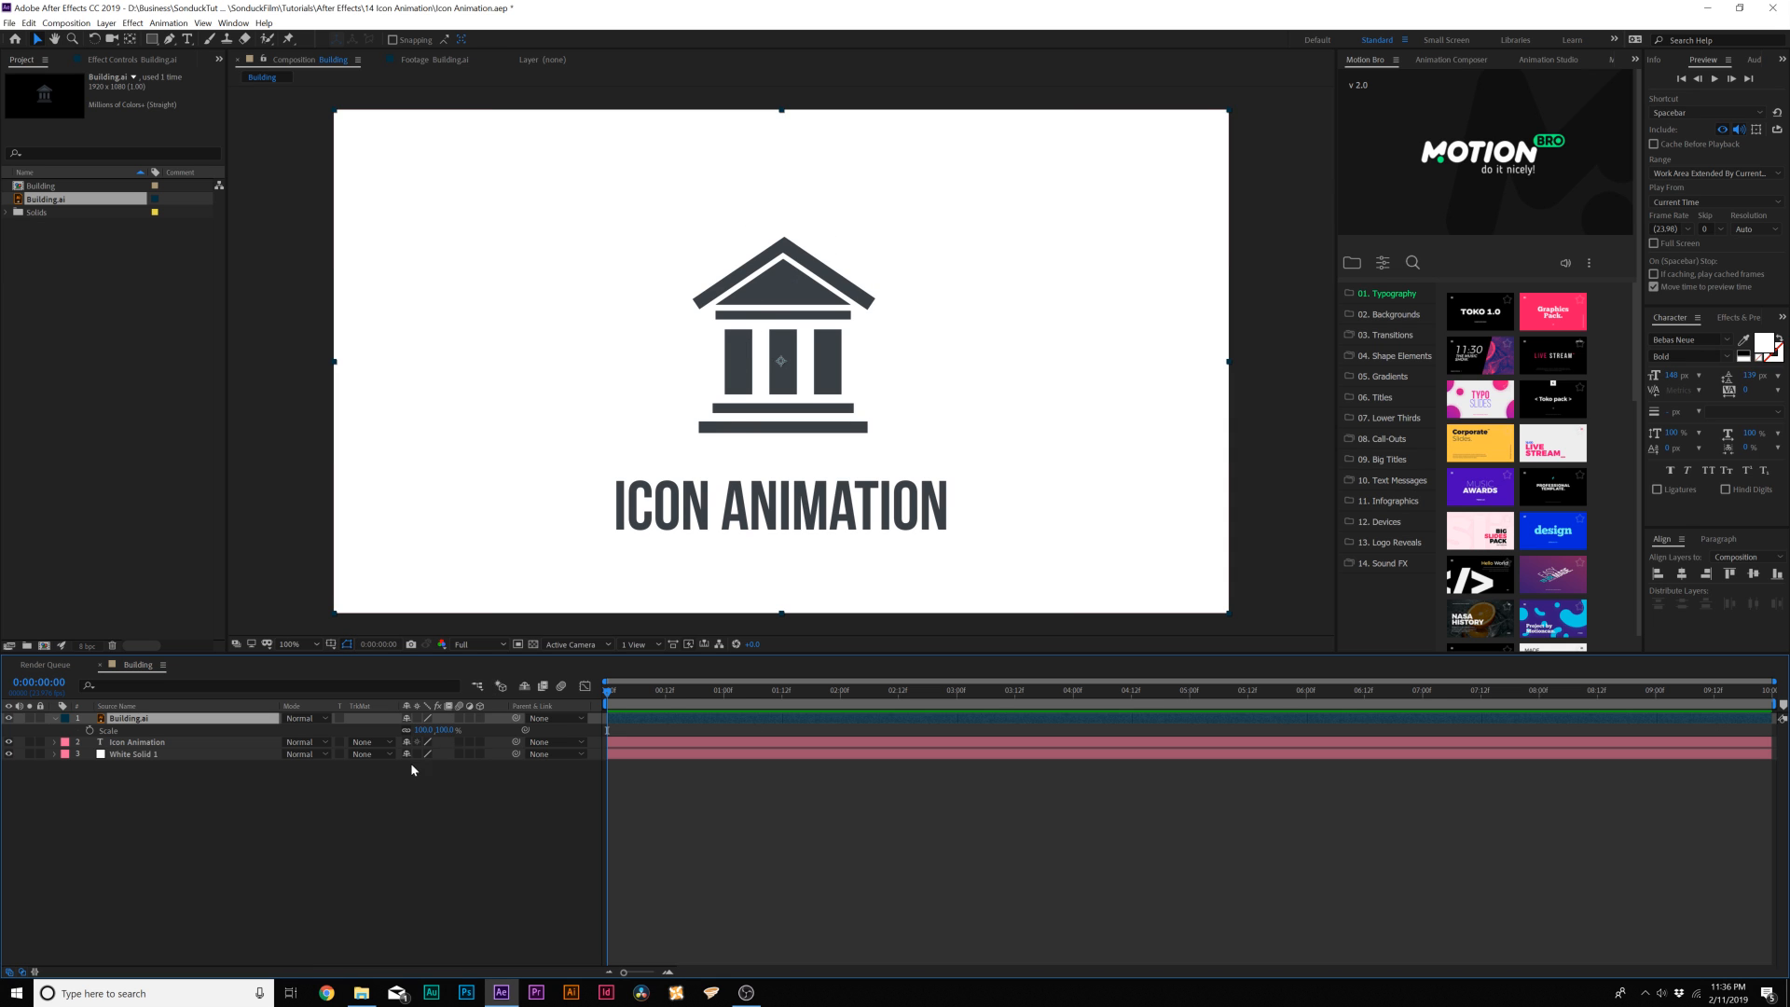
mouse_move(424, 730)
mouse_down()
mouse_move(391, 730)
mouse_move(485, 730)
mouse_move(417, 720)
mouse_up()
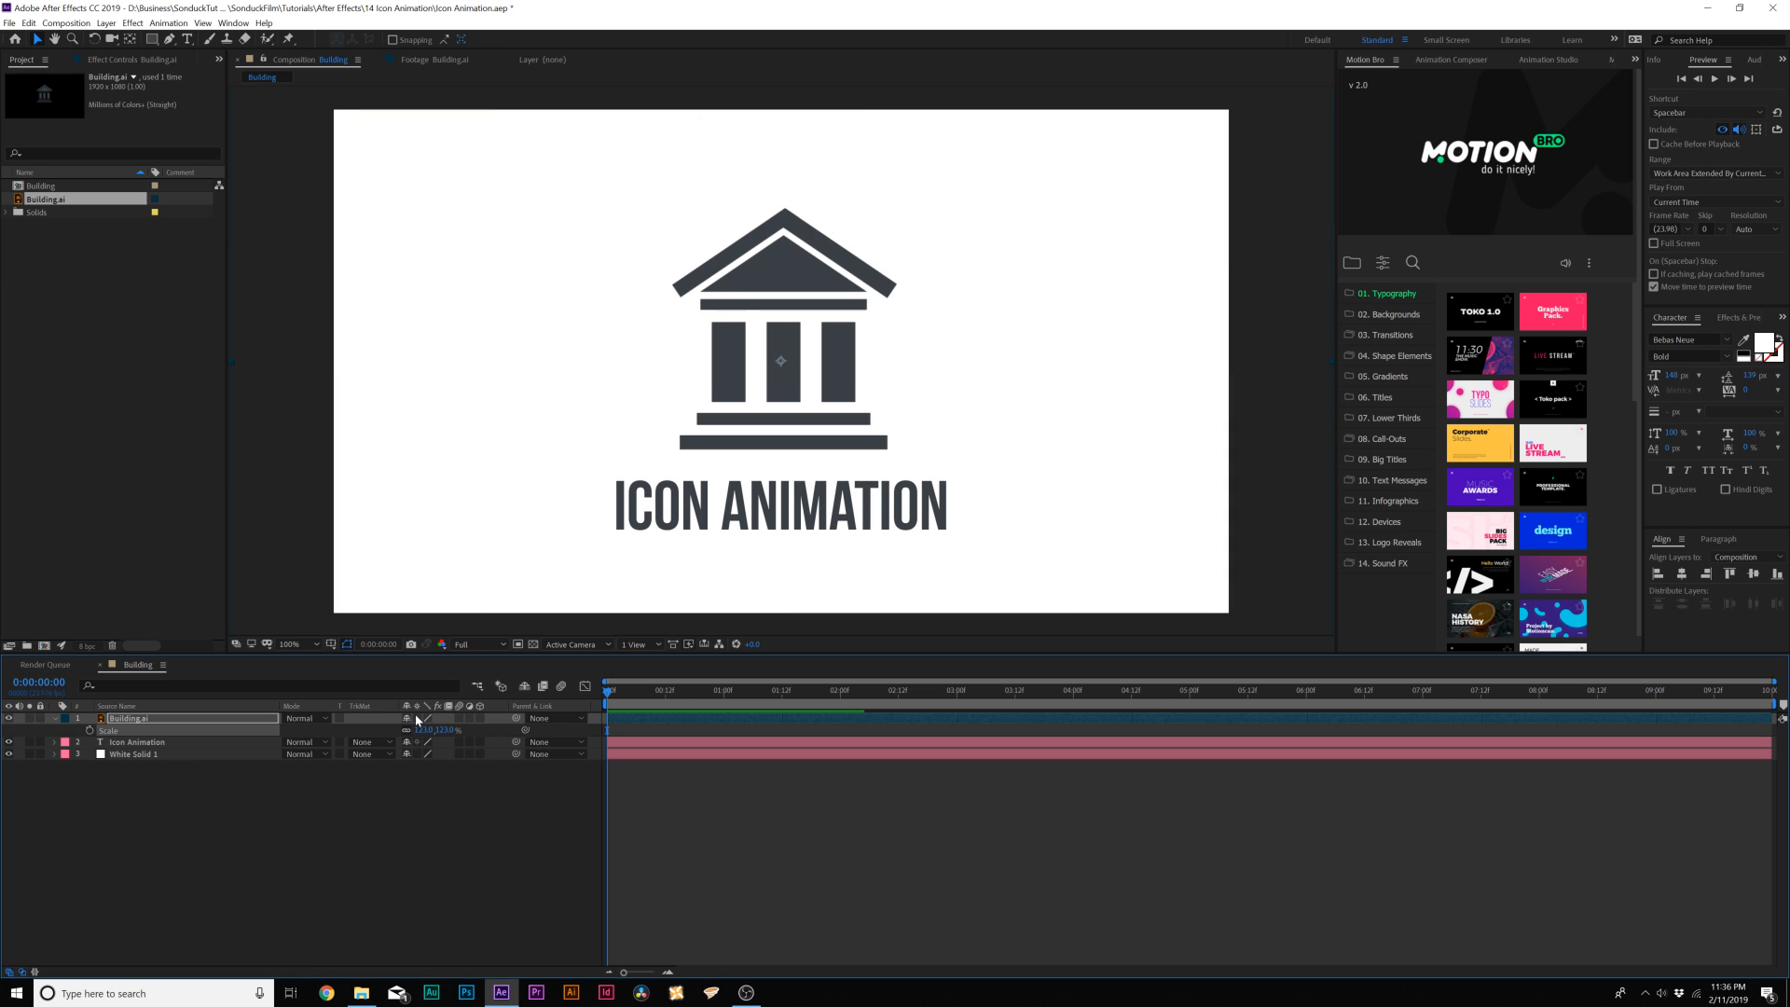
key(ctrl+z)
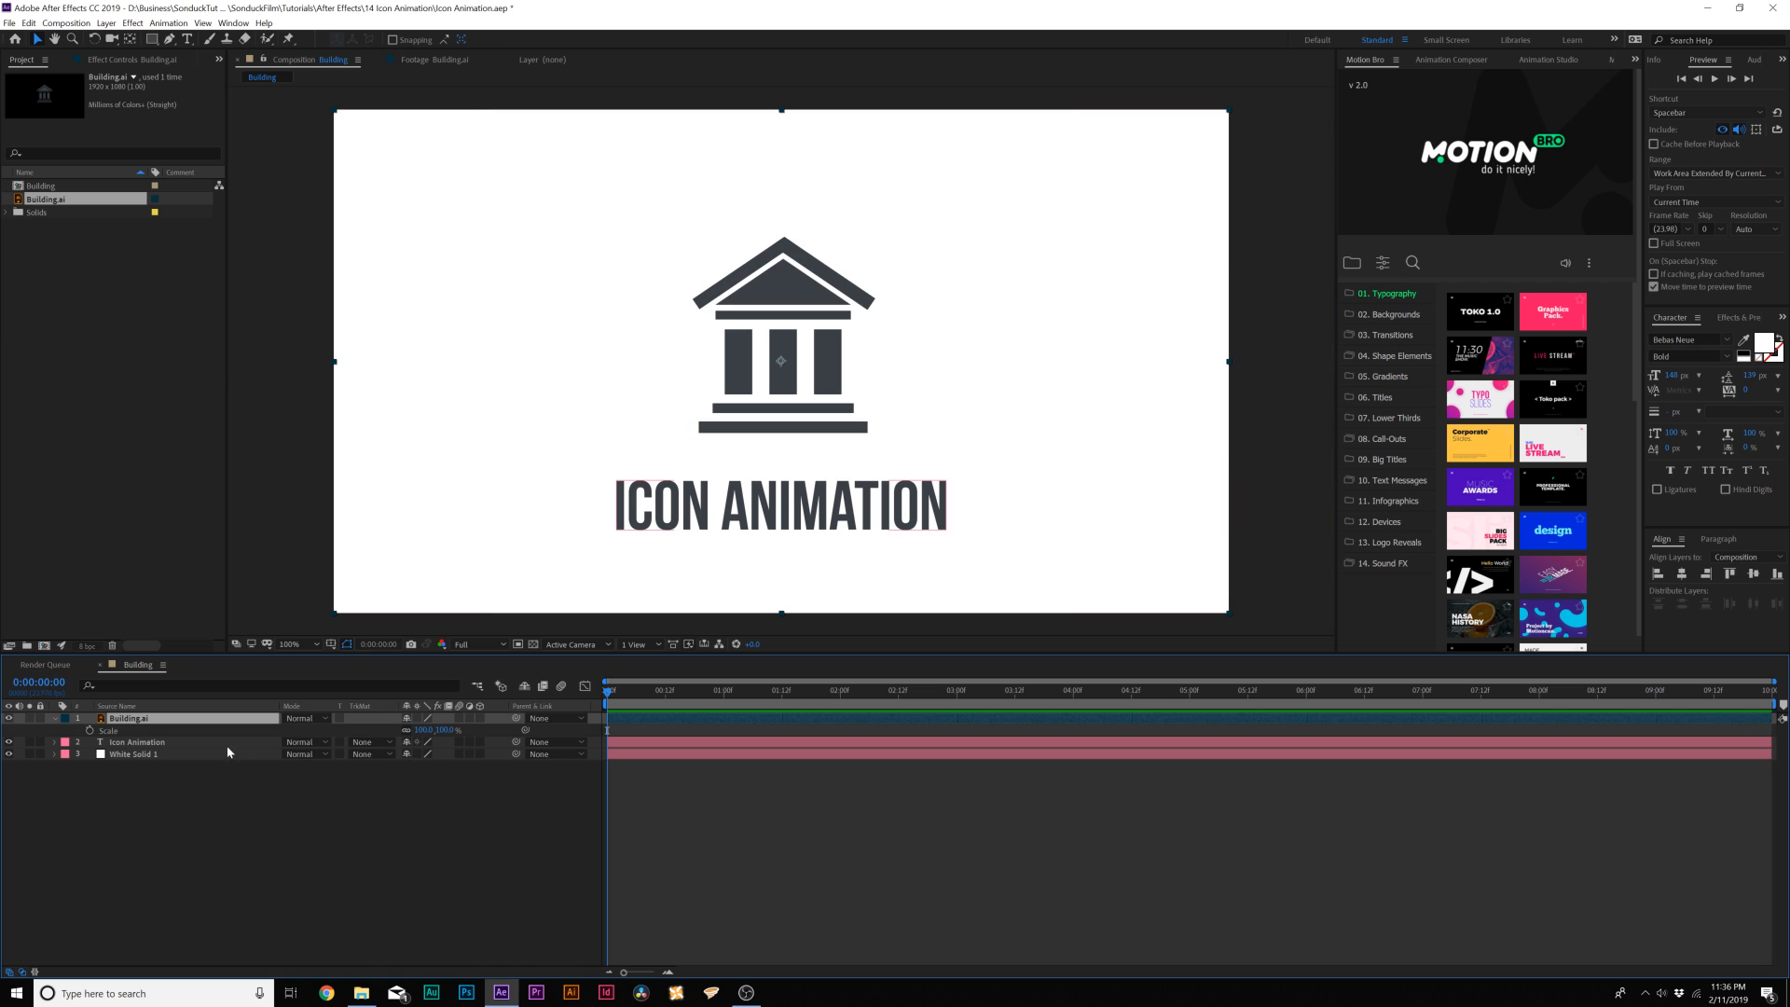
click(55, 719)
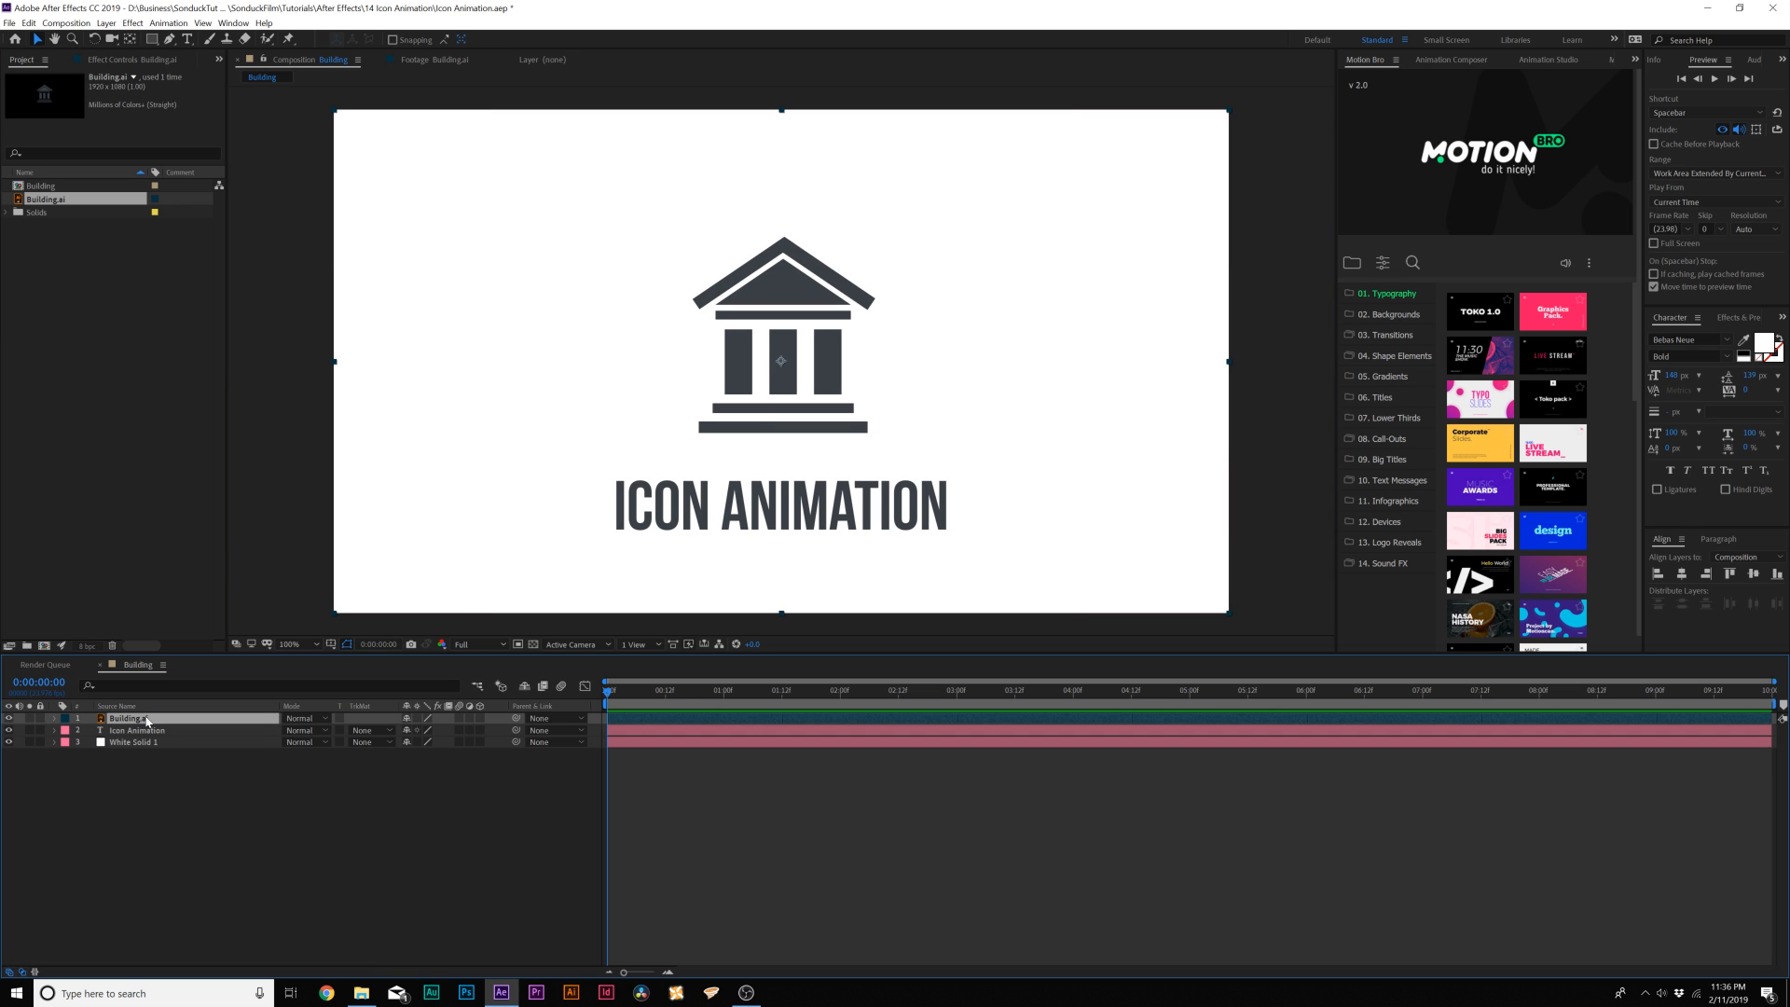
Convert the Building.ai layer with Create Shapes from Vector Layer and select the new outlines layer
right_click(142, 721)
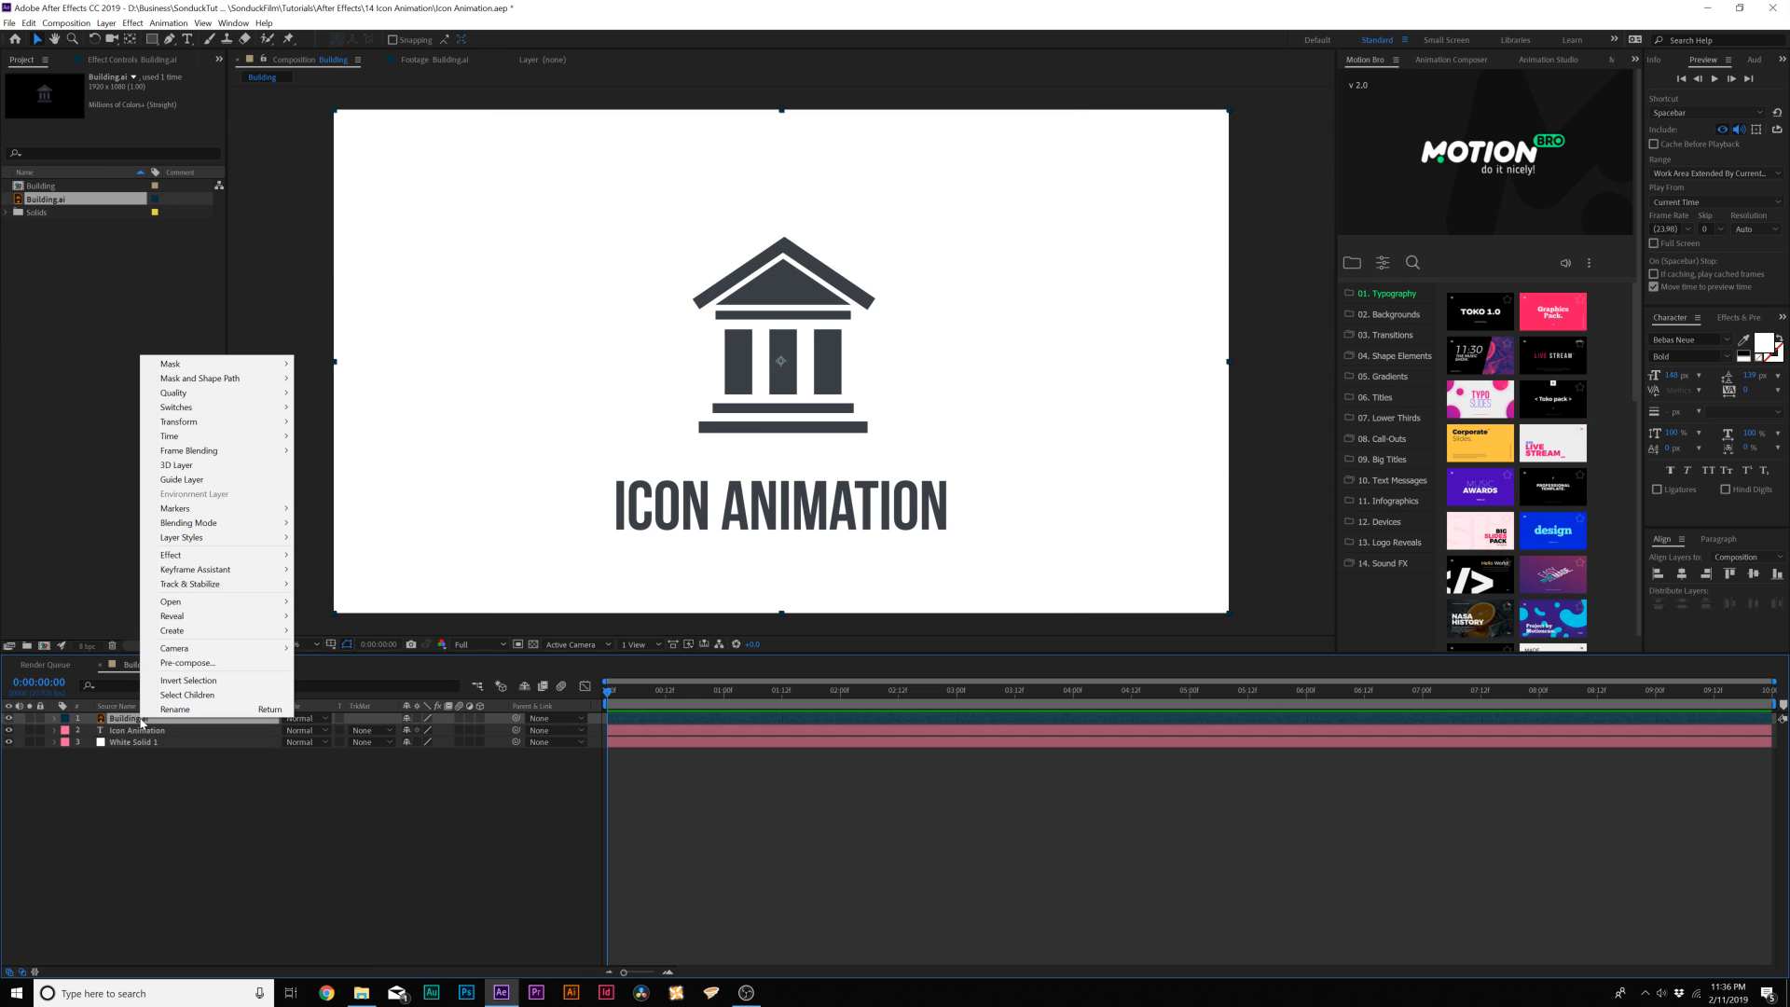
mouse_move(187, 632)
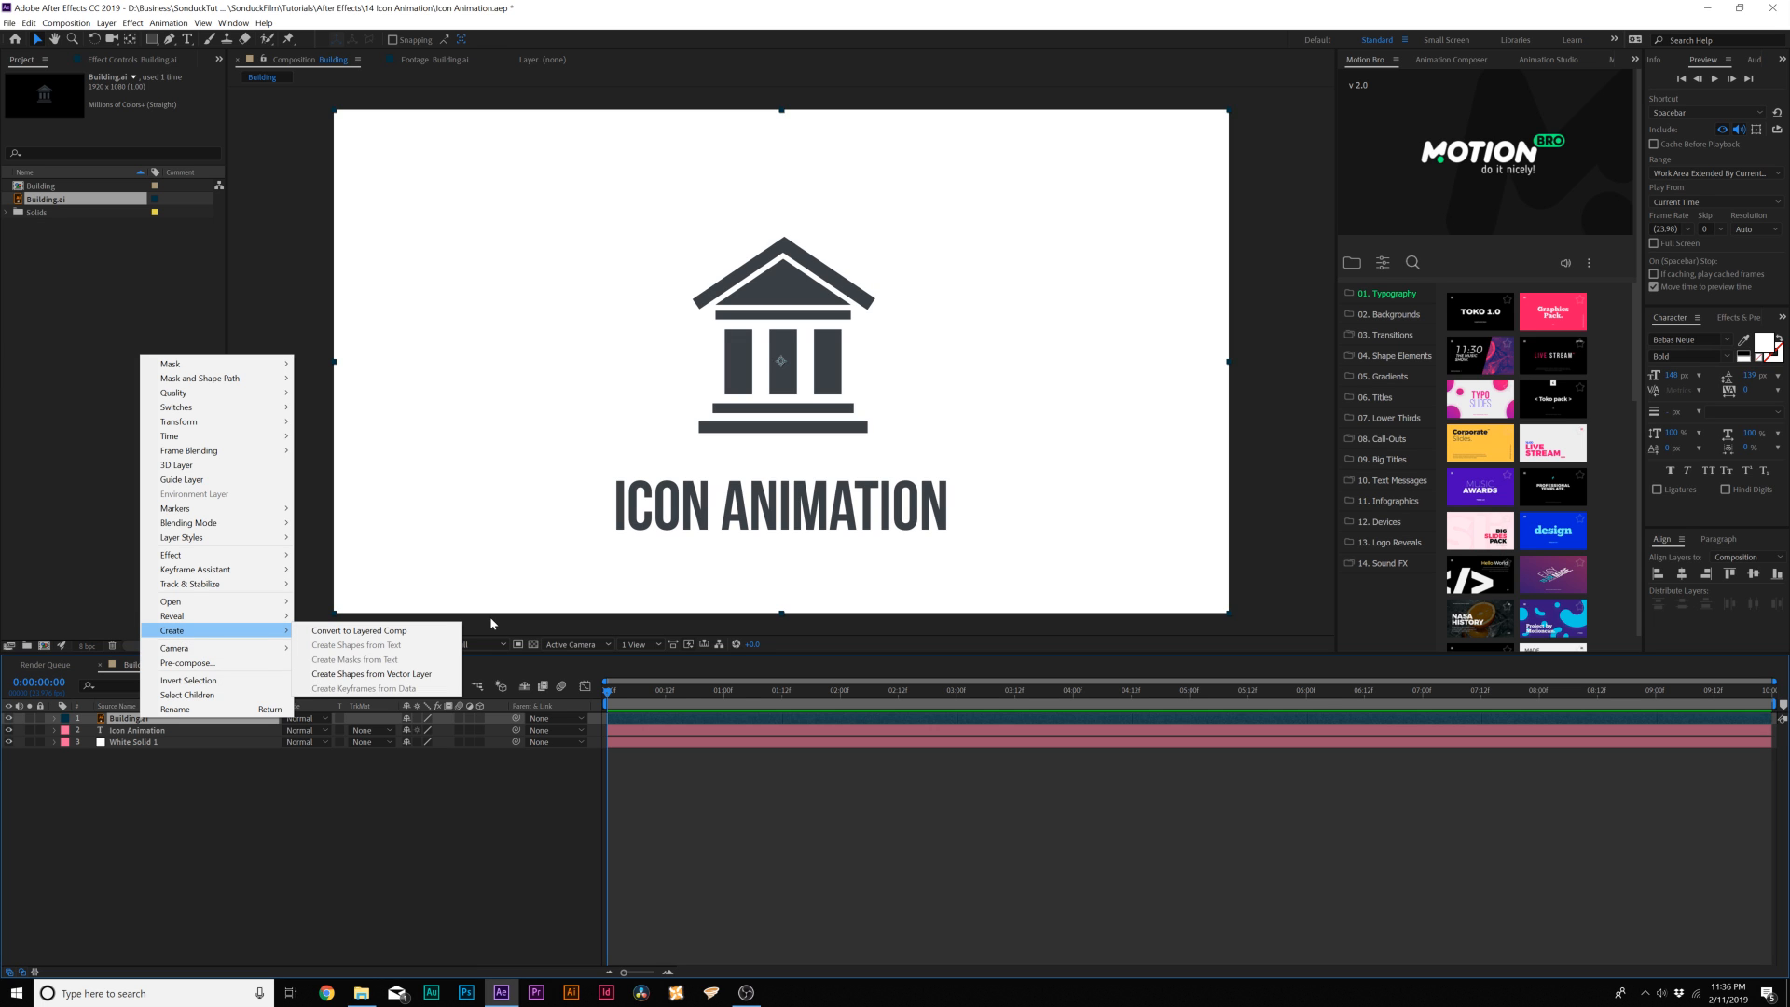
click(383, 679)
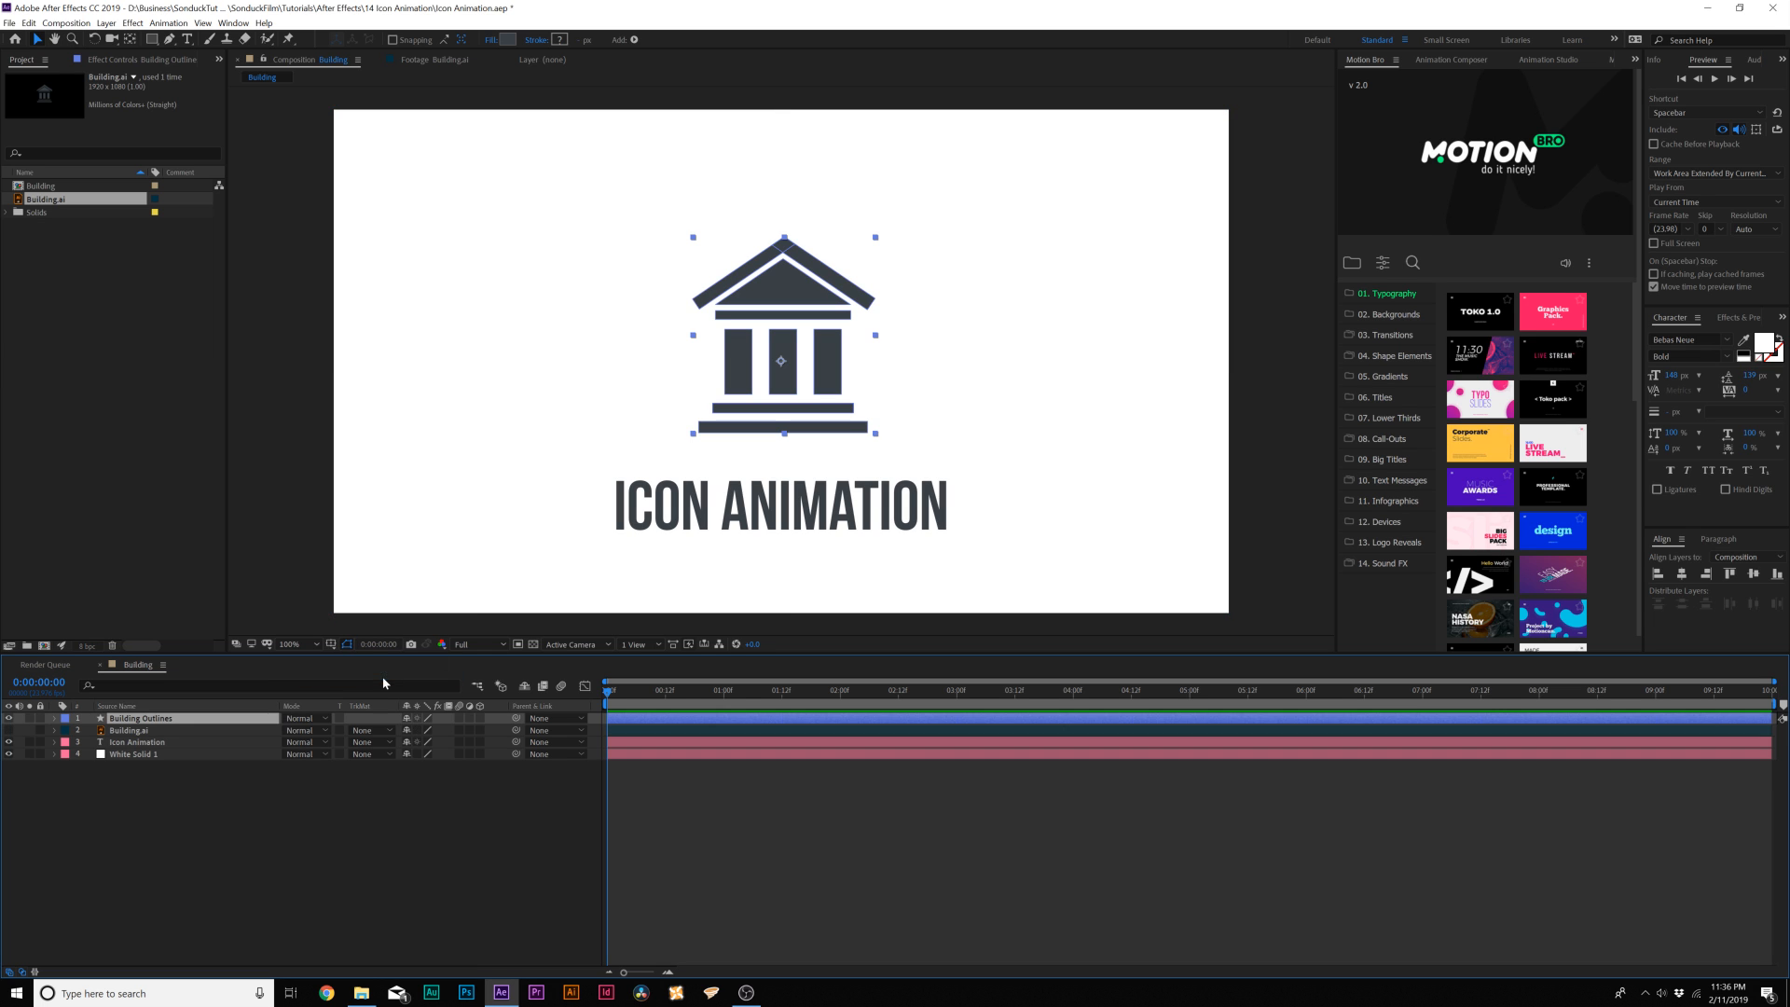
click(130, 732)
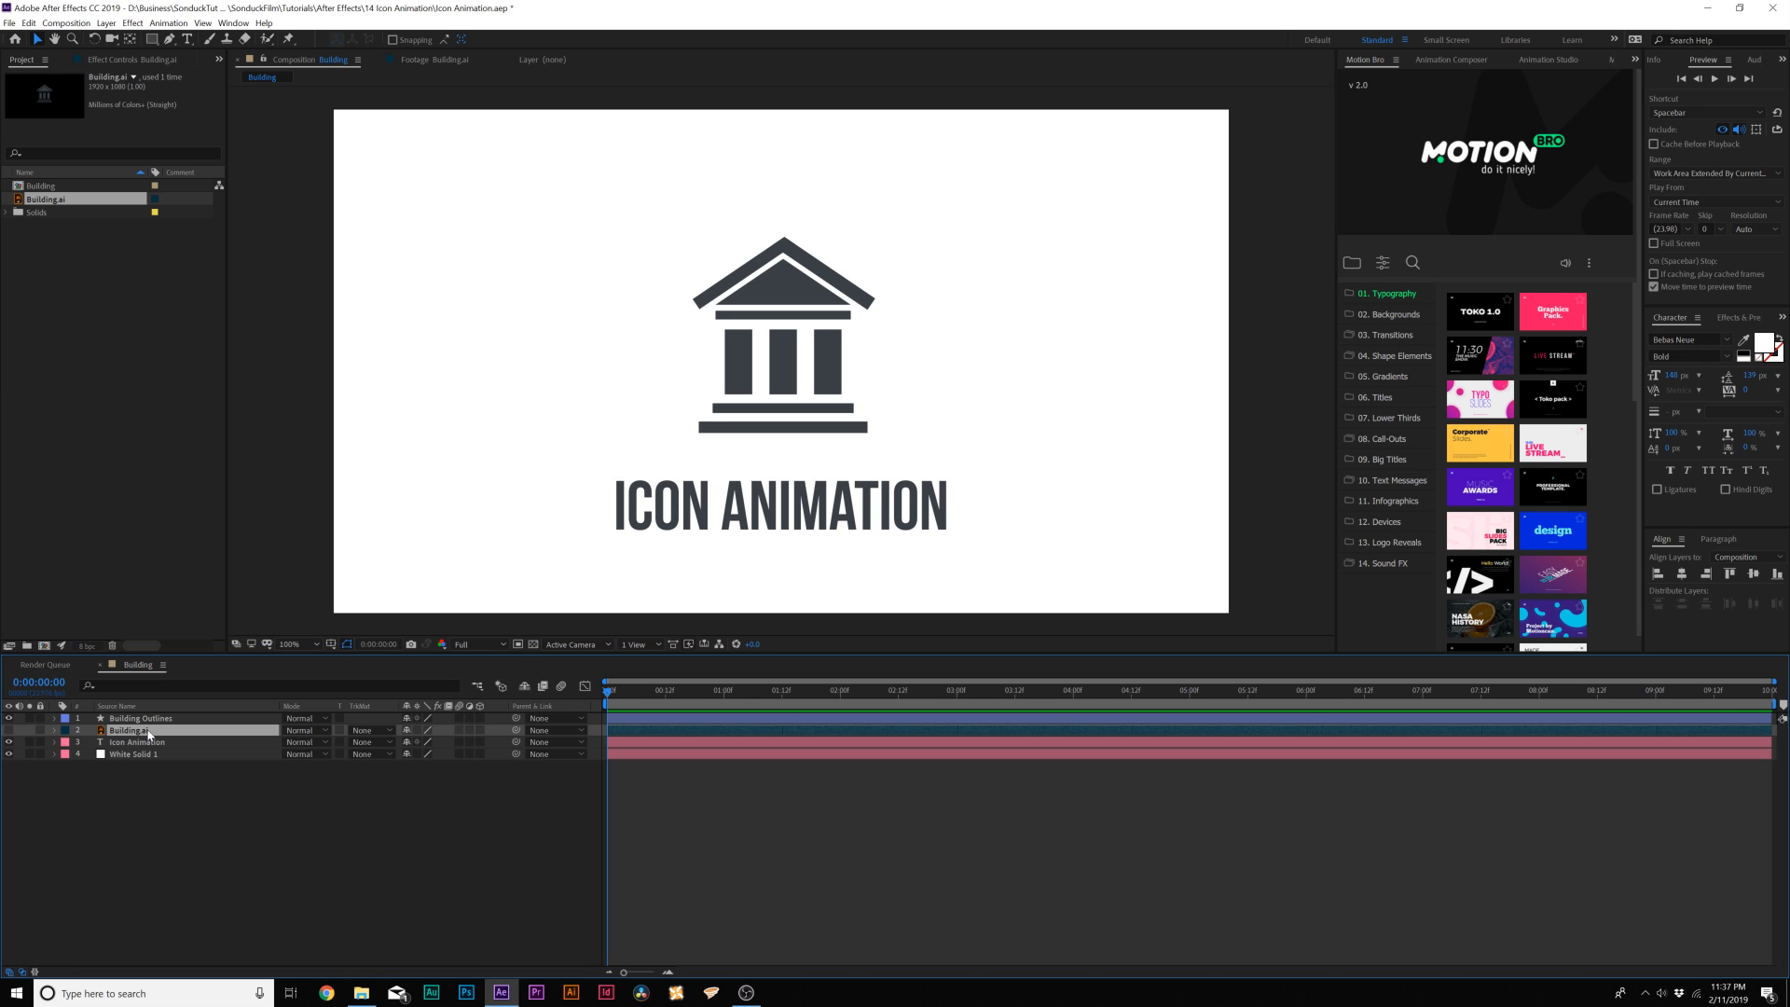
click(147, 721)
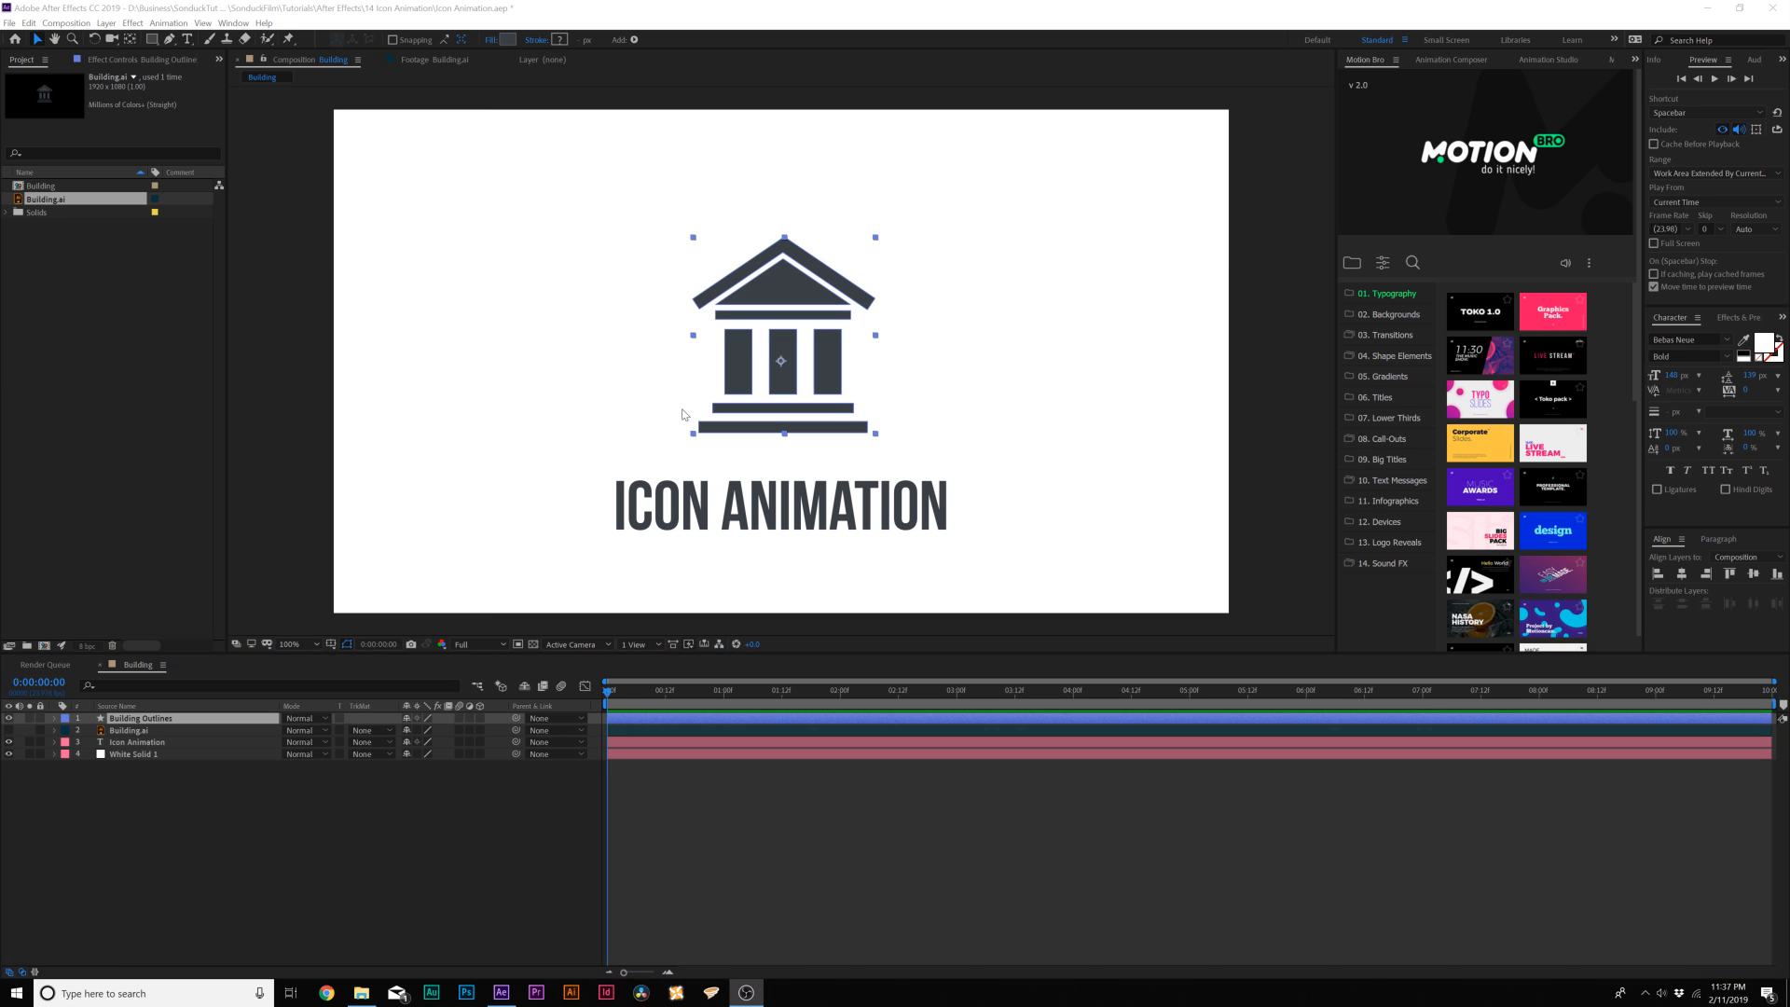
Expand the contents of the Building Outlines layer and select individual groups to identify the icon part each one holds
click(54, 718)
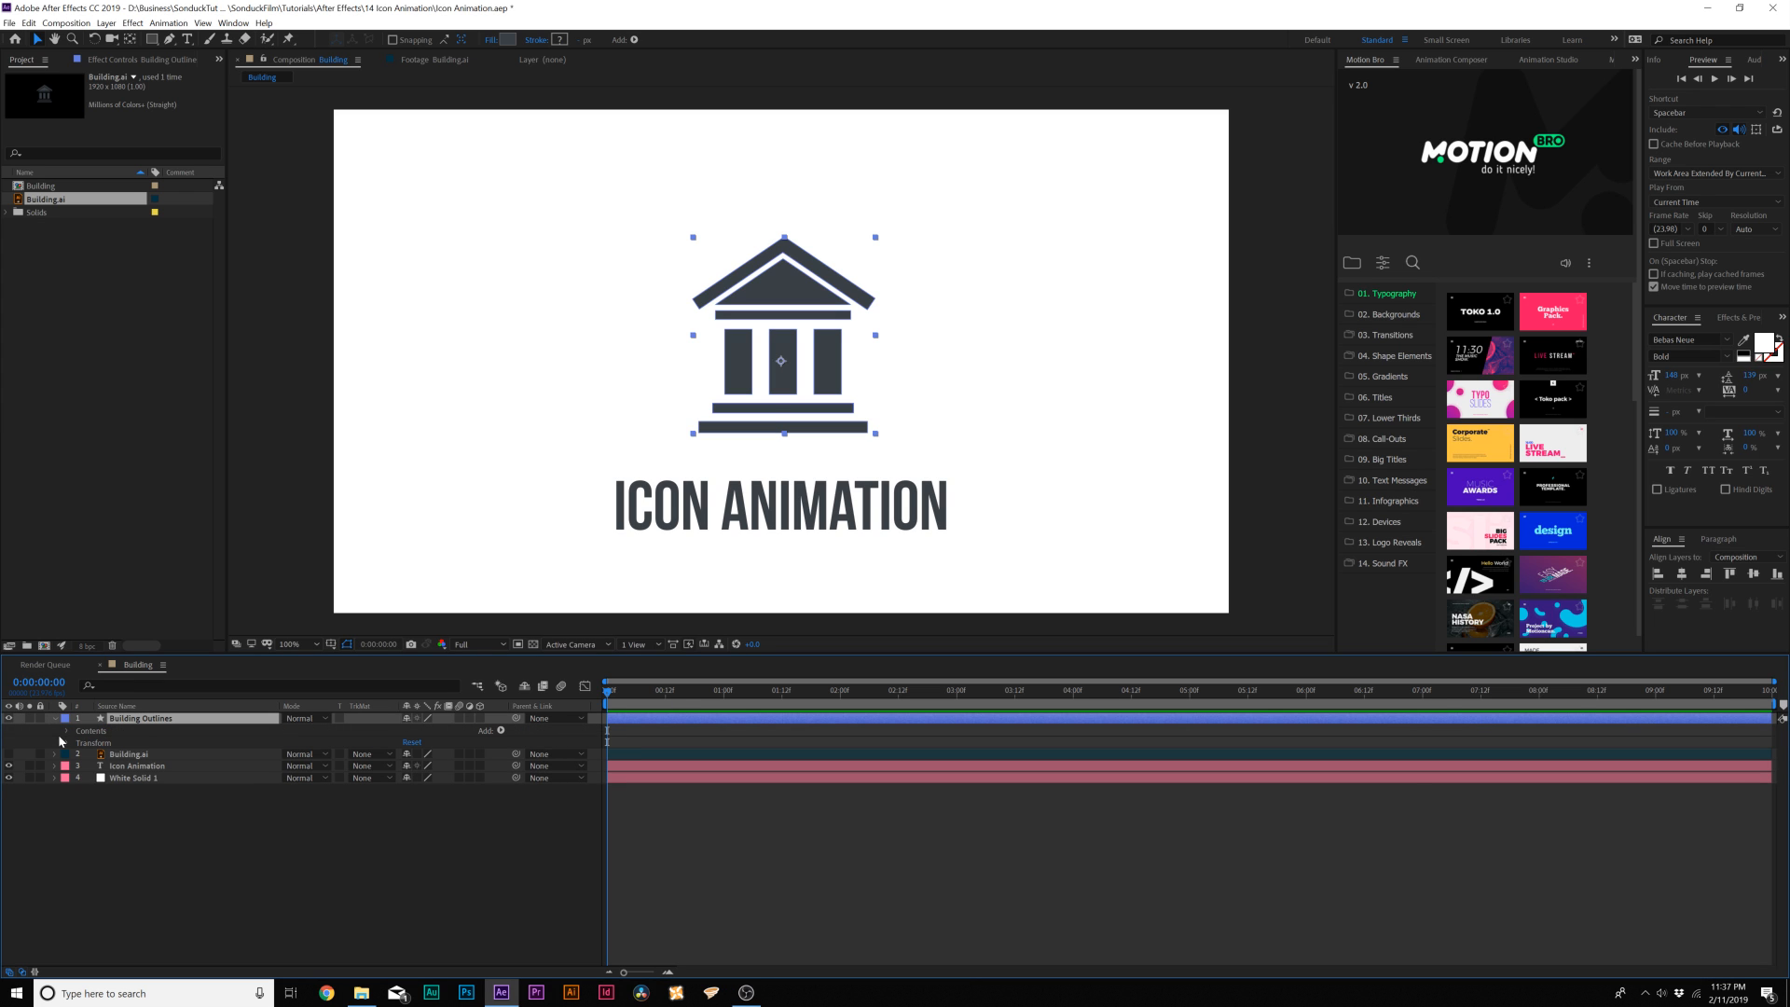
click(68, 731)
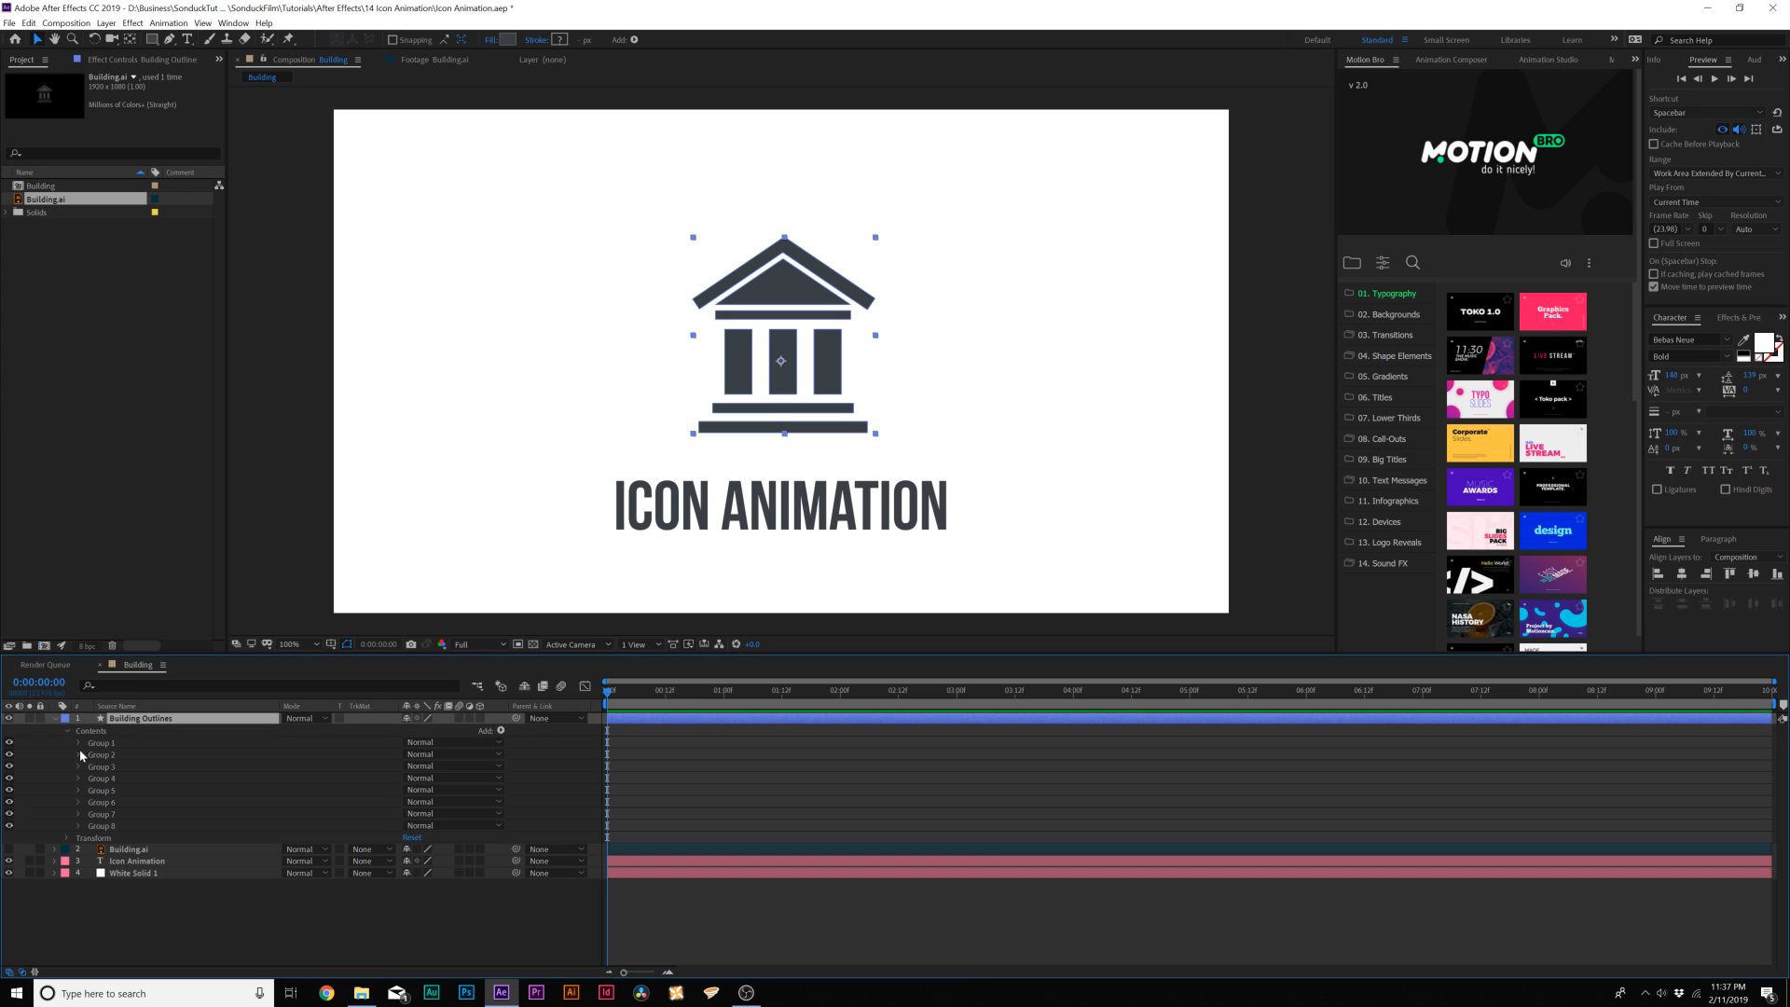
click(102, 743)
click(103, 766)
click(110, 791)
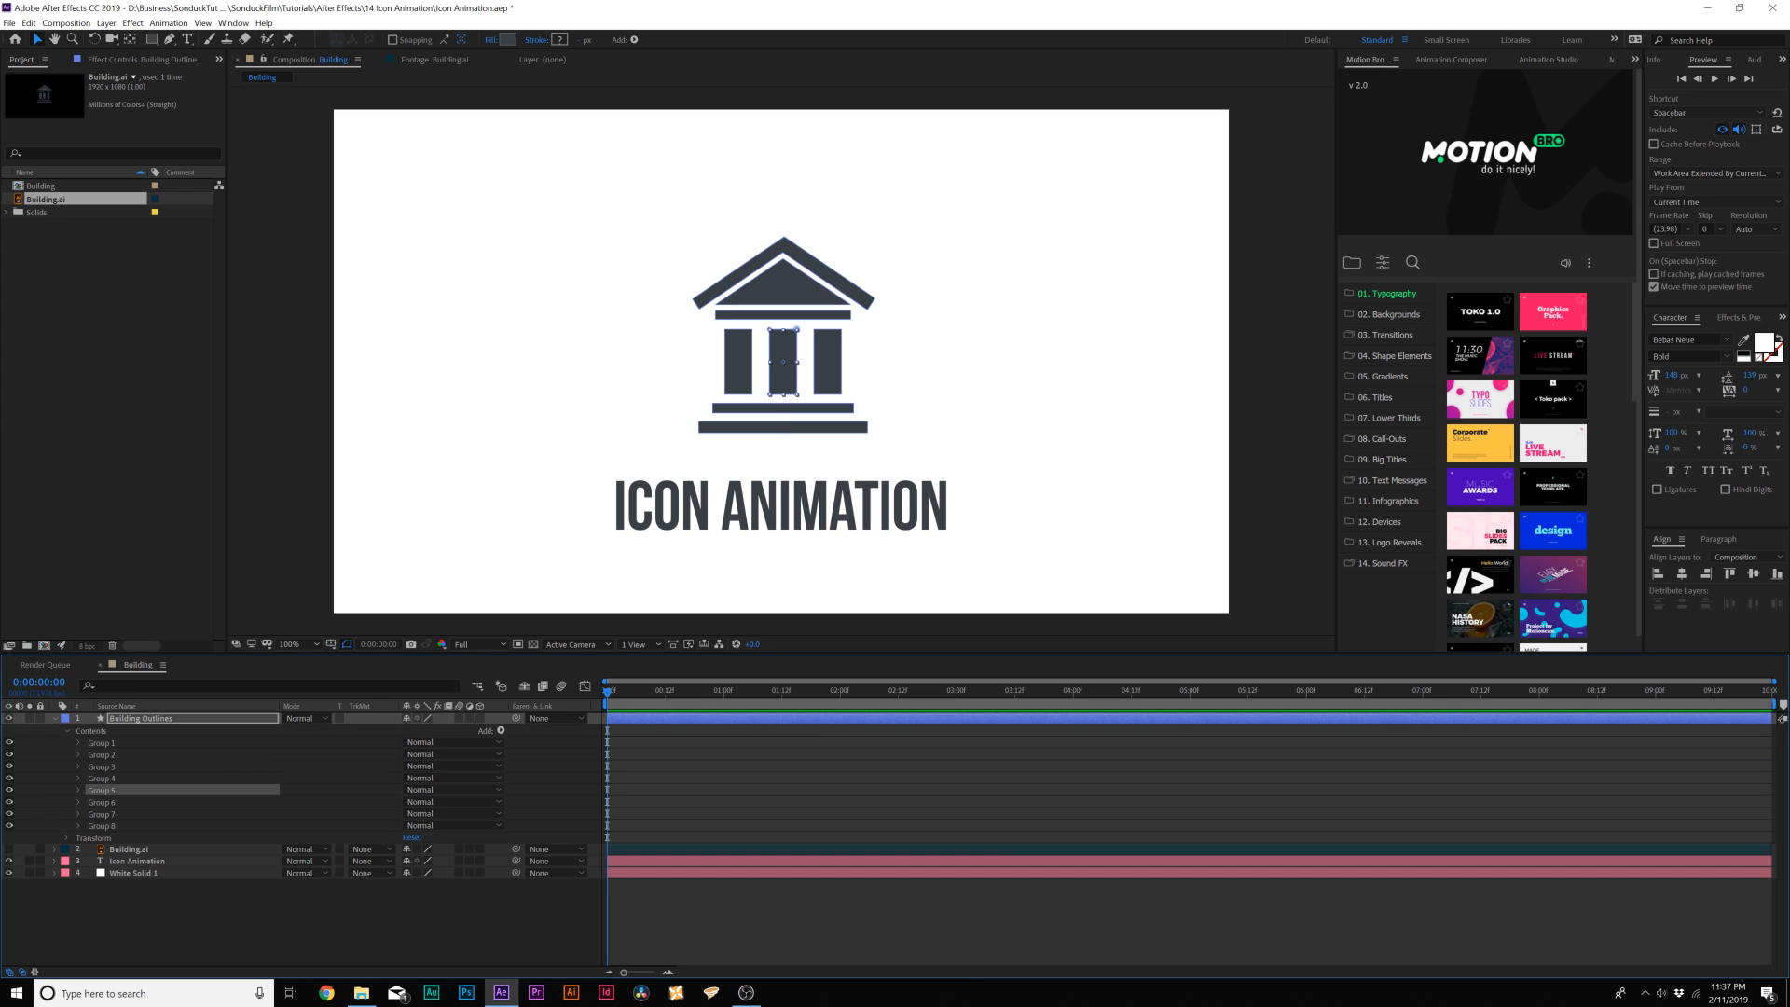
Check what Groups 5, 4, 3 and 2 hold by hiding and showing each one, then select the layer's Contents
click(10, 790)
click(9, 790)
click(10, 778)
click(9, 777)
click(9, 766)
click(9, 766)
click(9, 754)
click(9, 754)
click(93, 731)
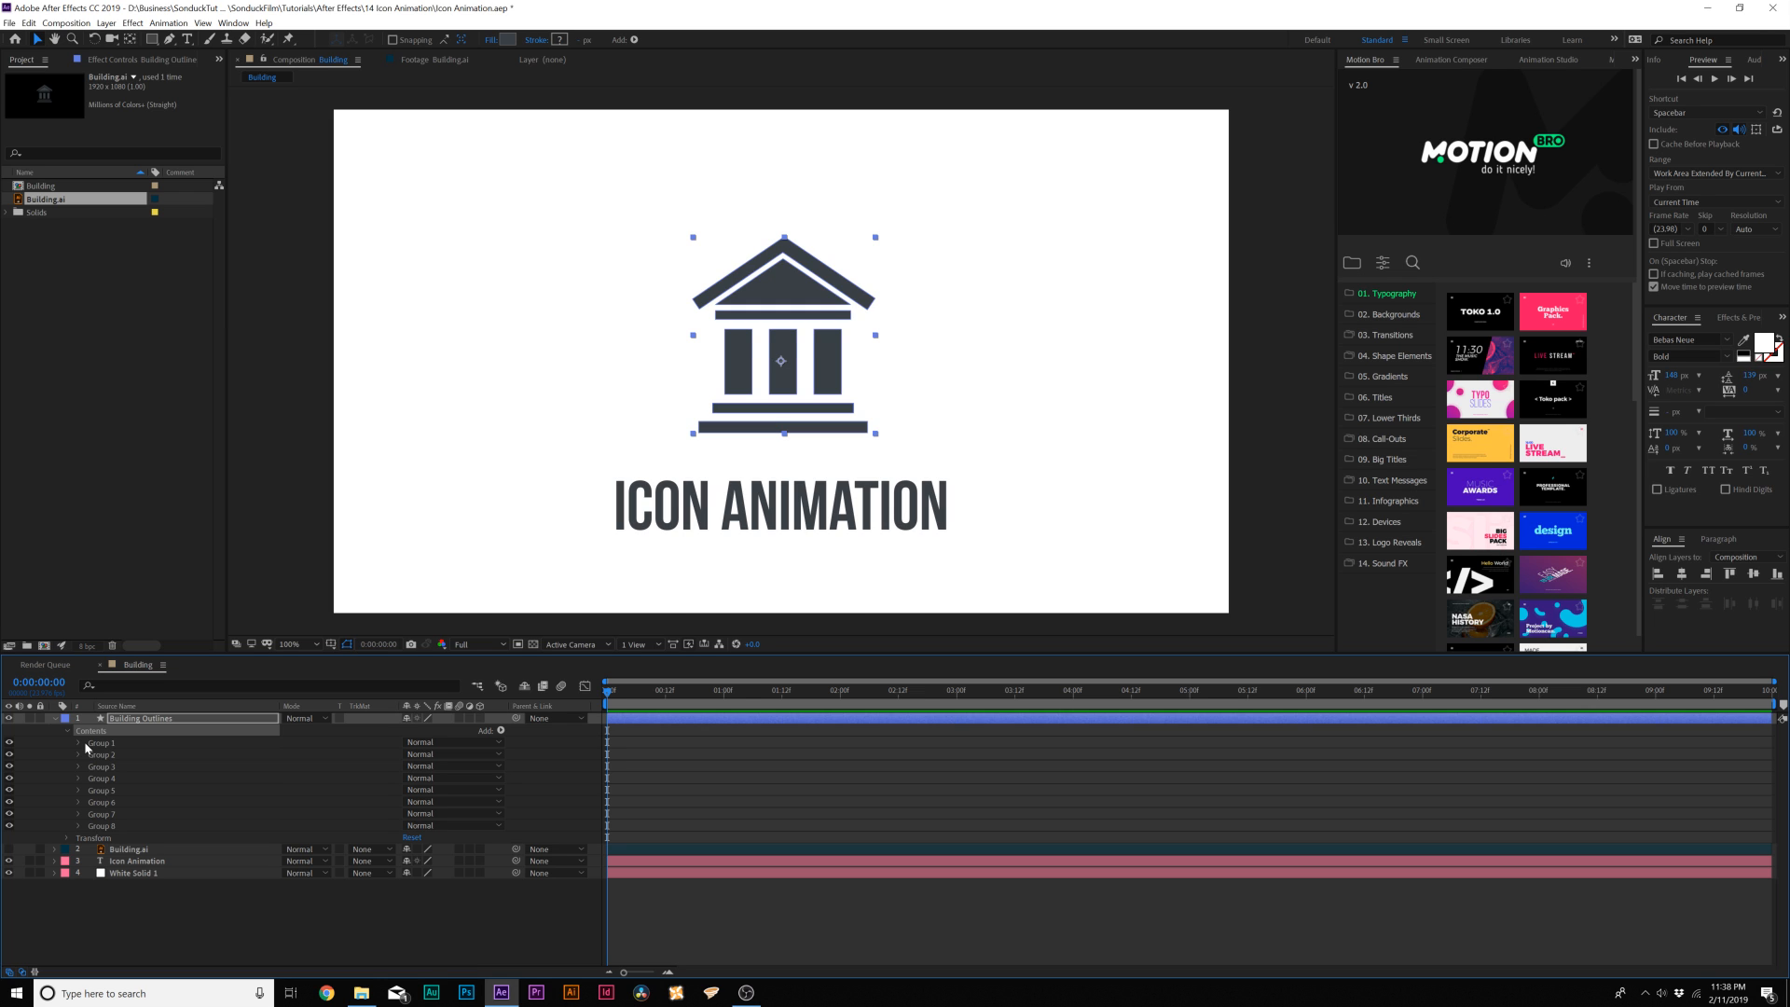
Expand Group 8, the lowest base bar, and reveal its transform properties with Scale selected
scroll(736, 410, up, 1)
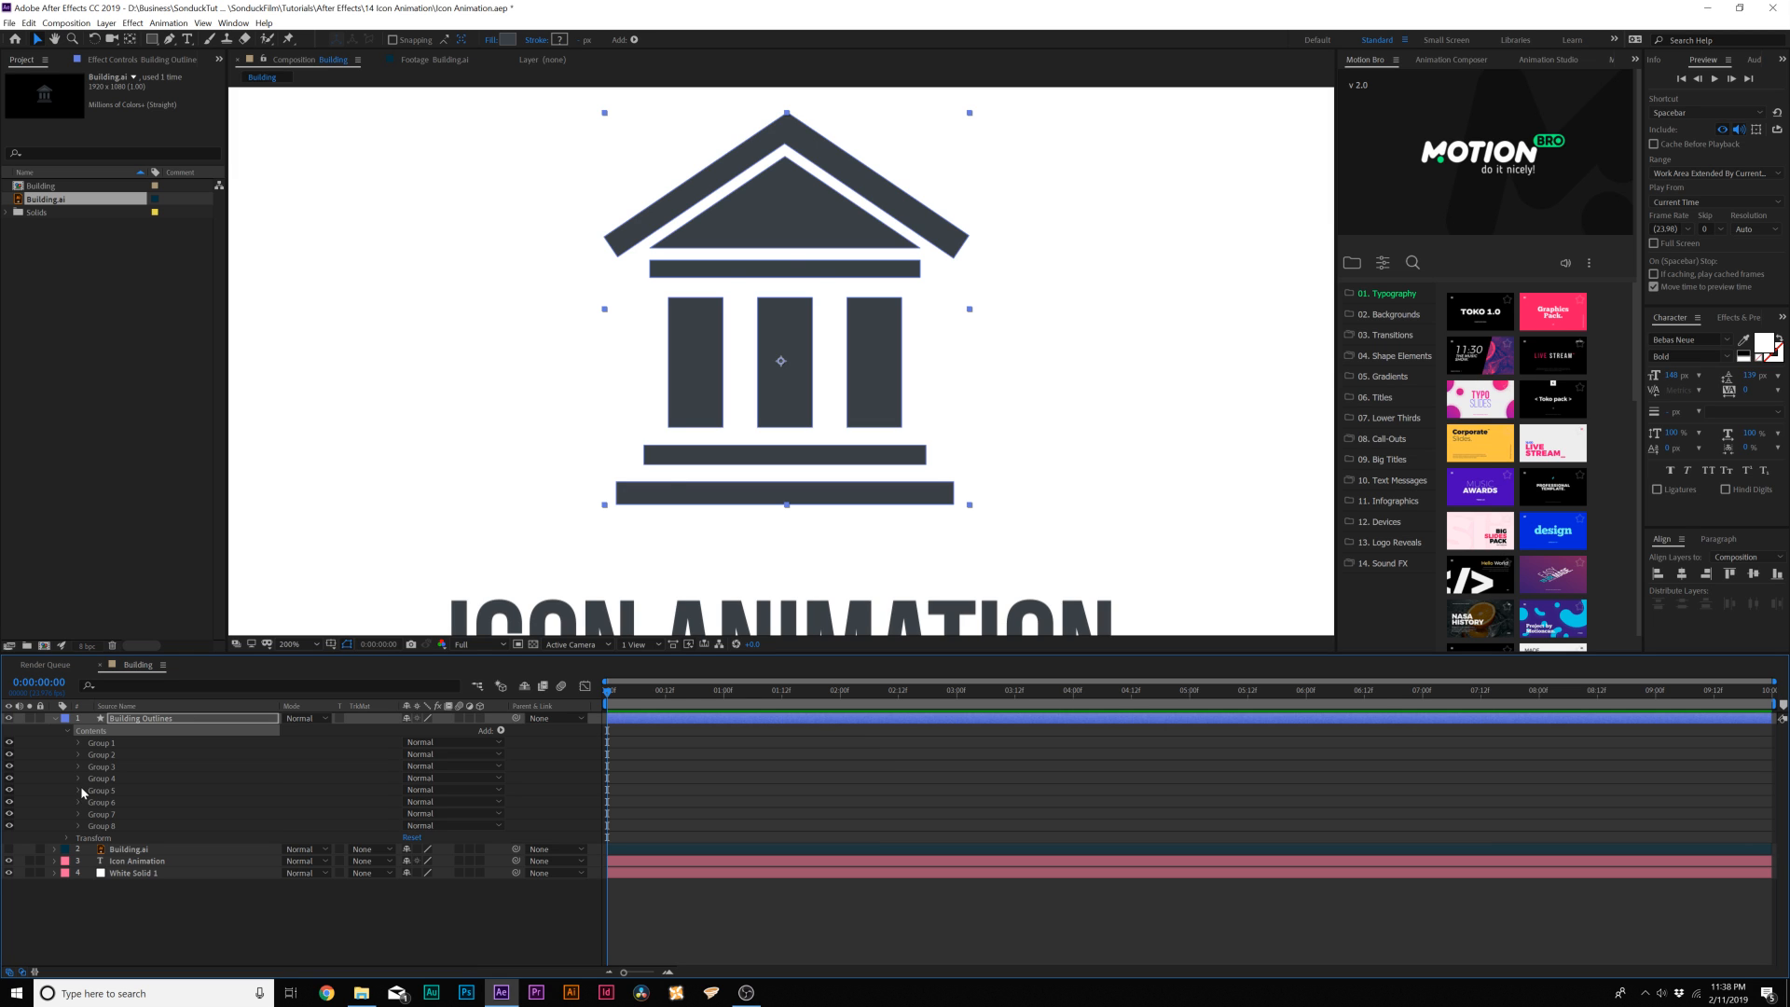
click(100, 743)
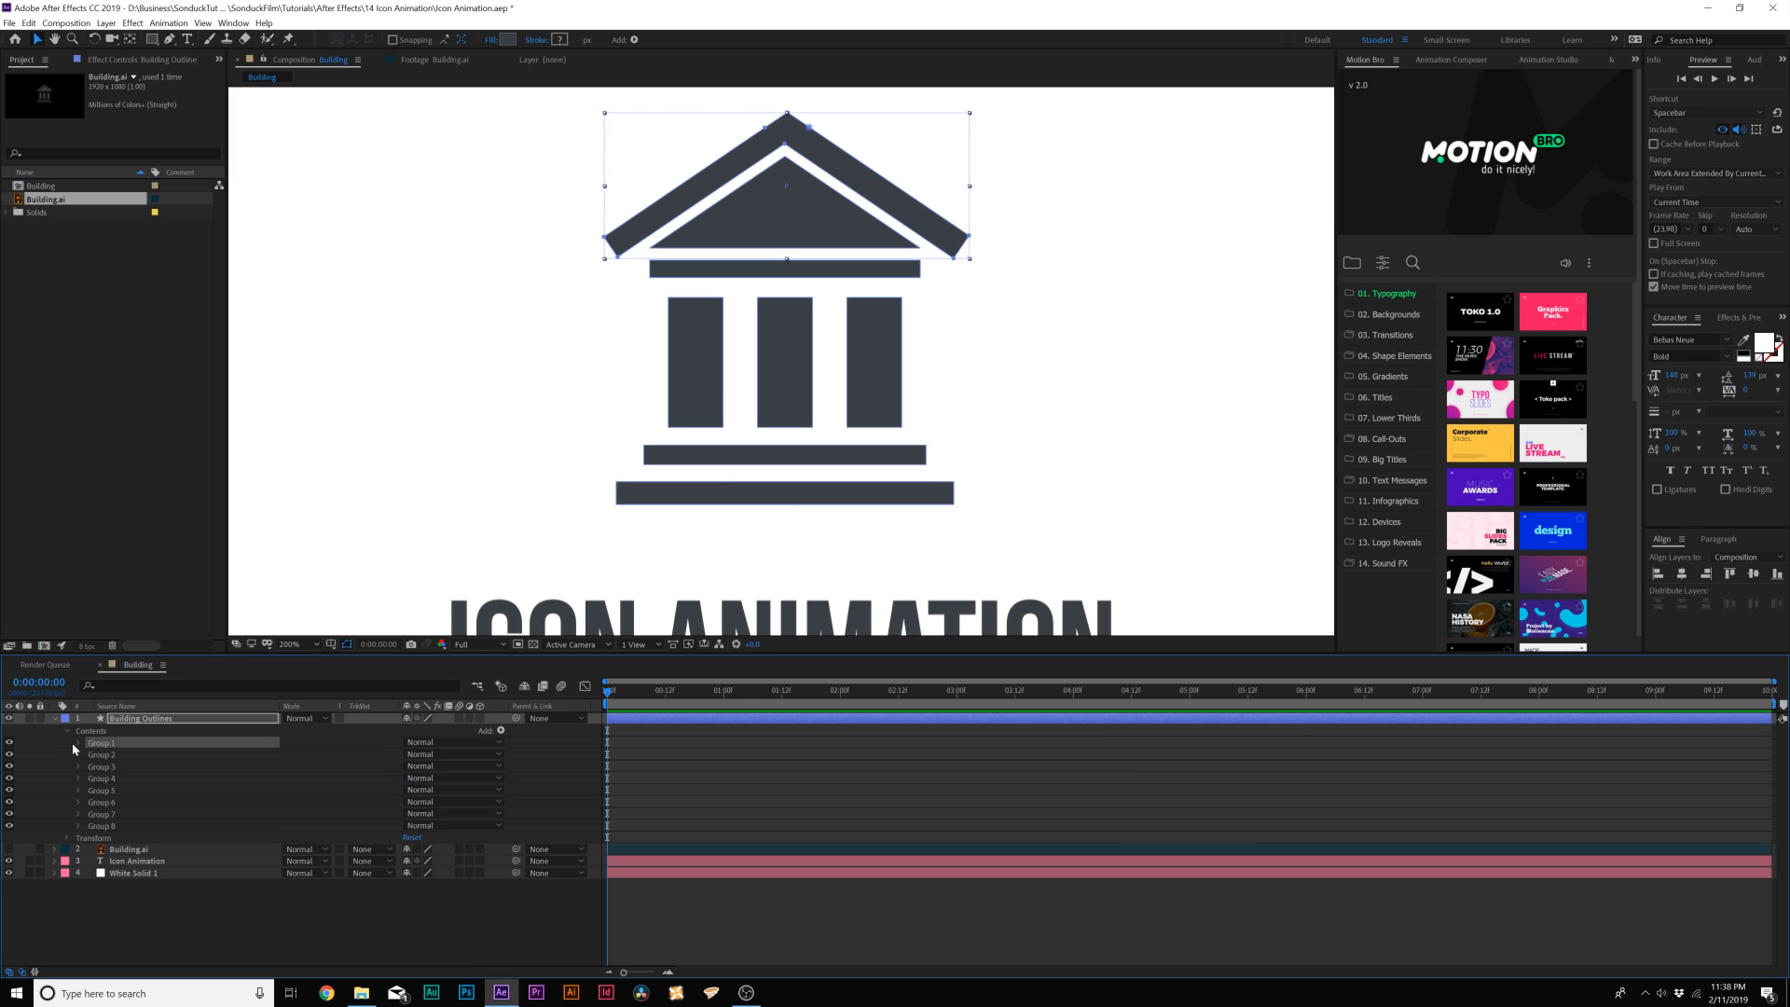
click(101, 826)
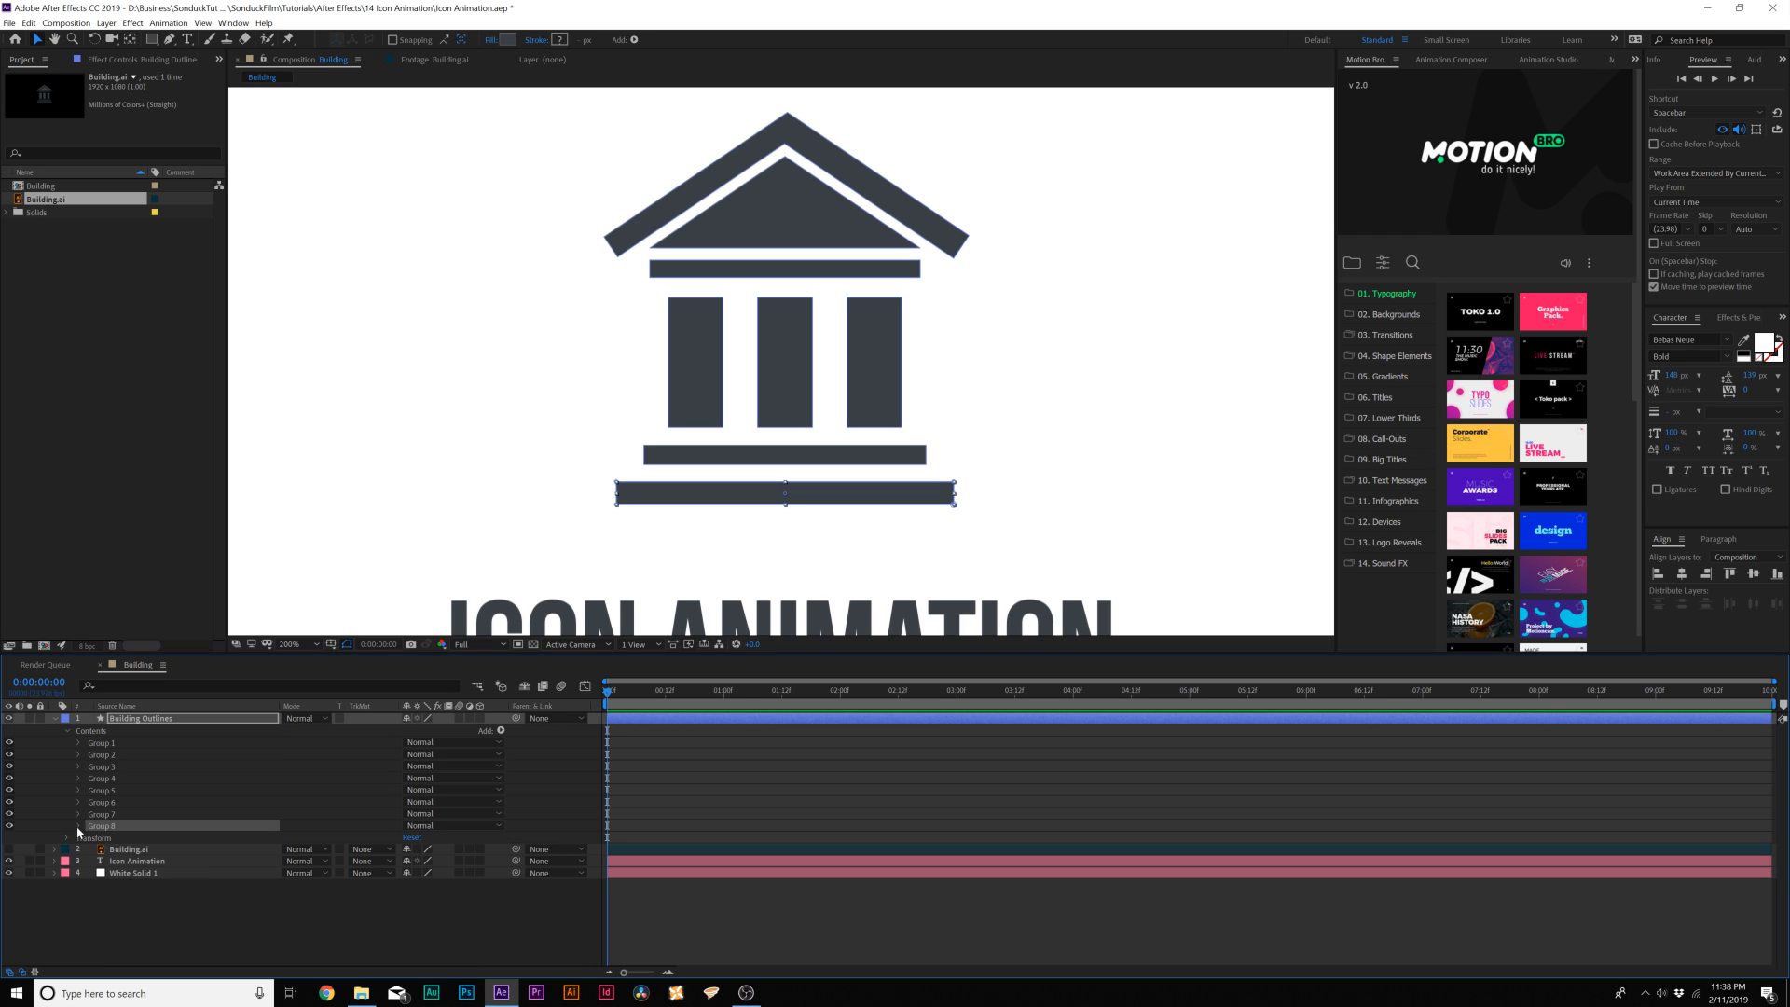
click(79, 827)
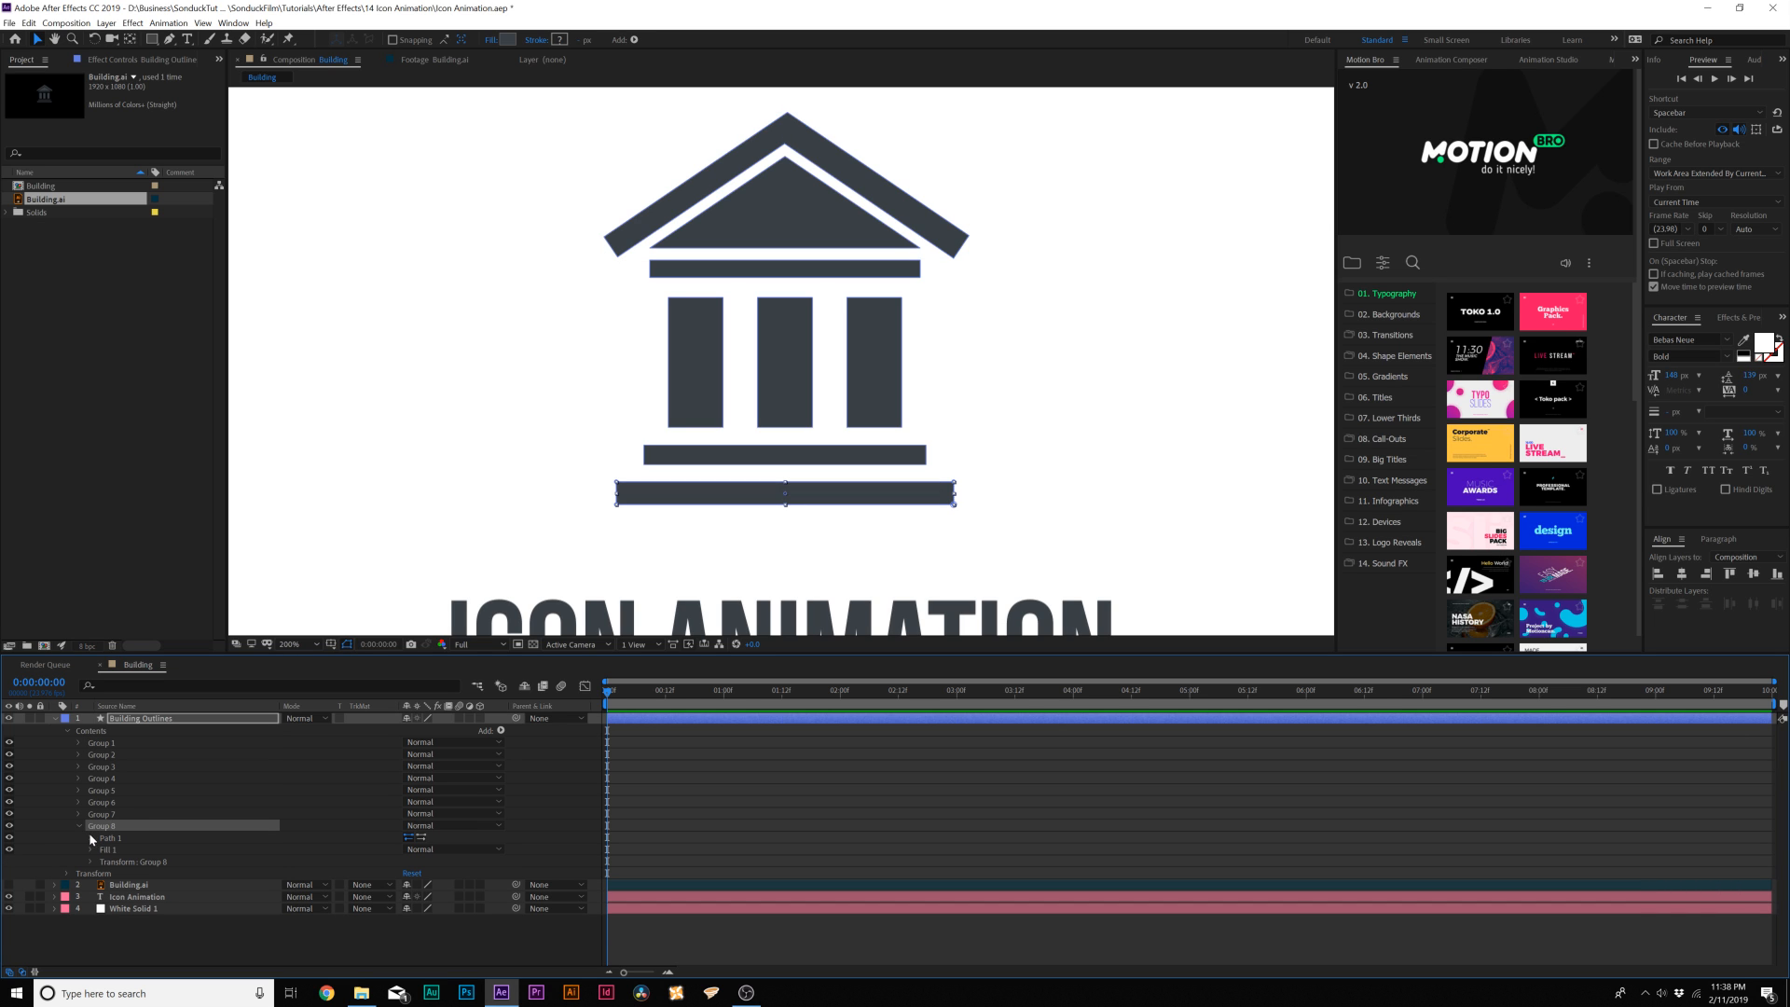
click(93, 838)
click(90, 862)
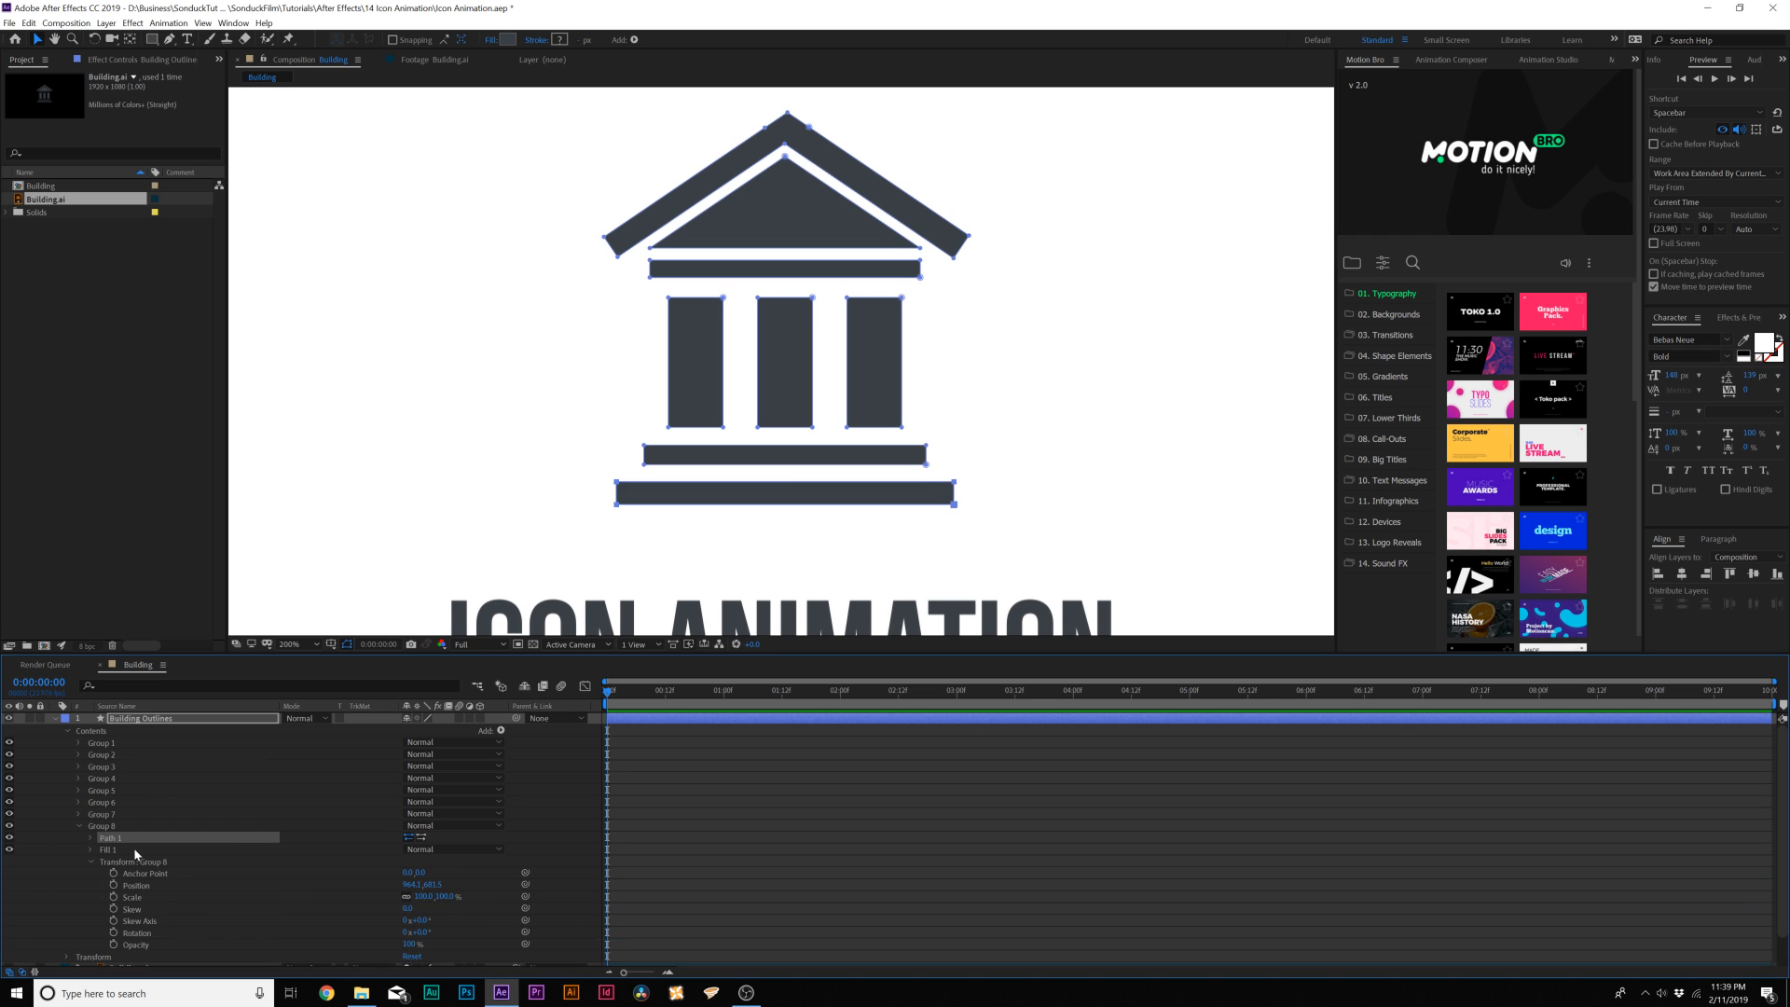
scroll(132, 848, down, 1)
click(135, 830)
click(132, 865)
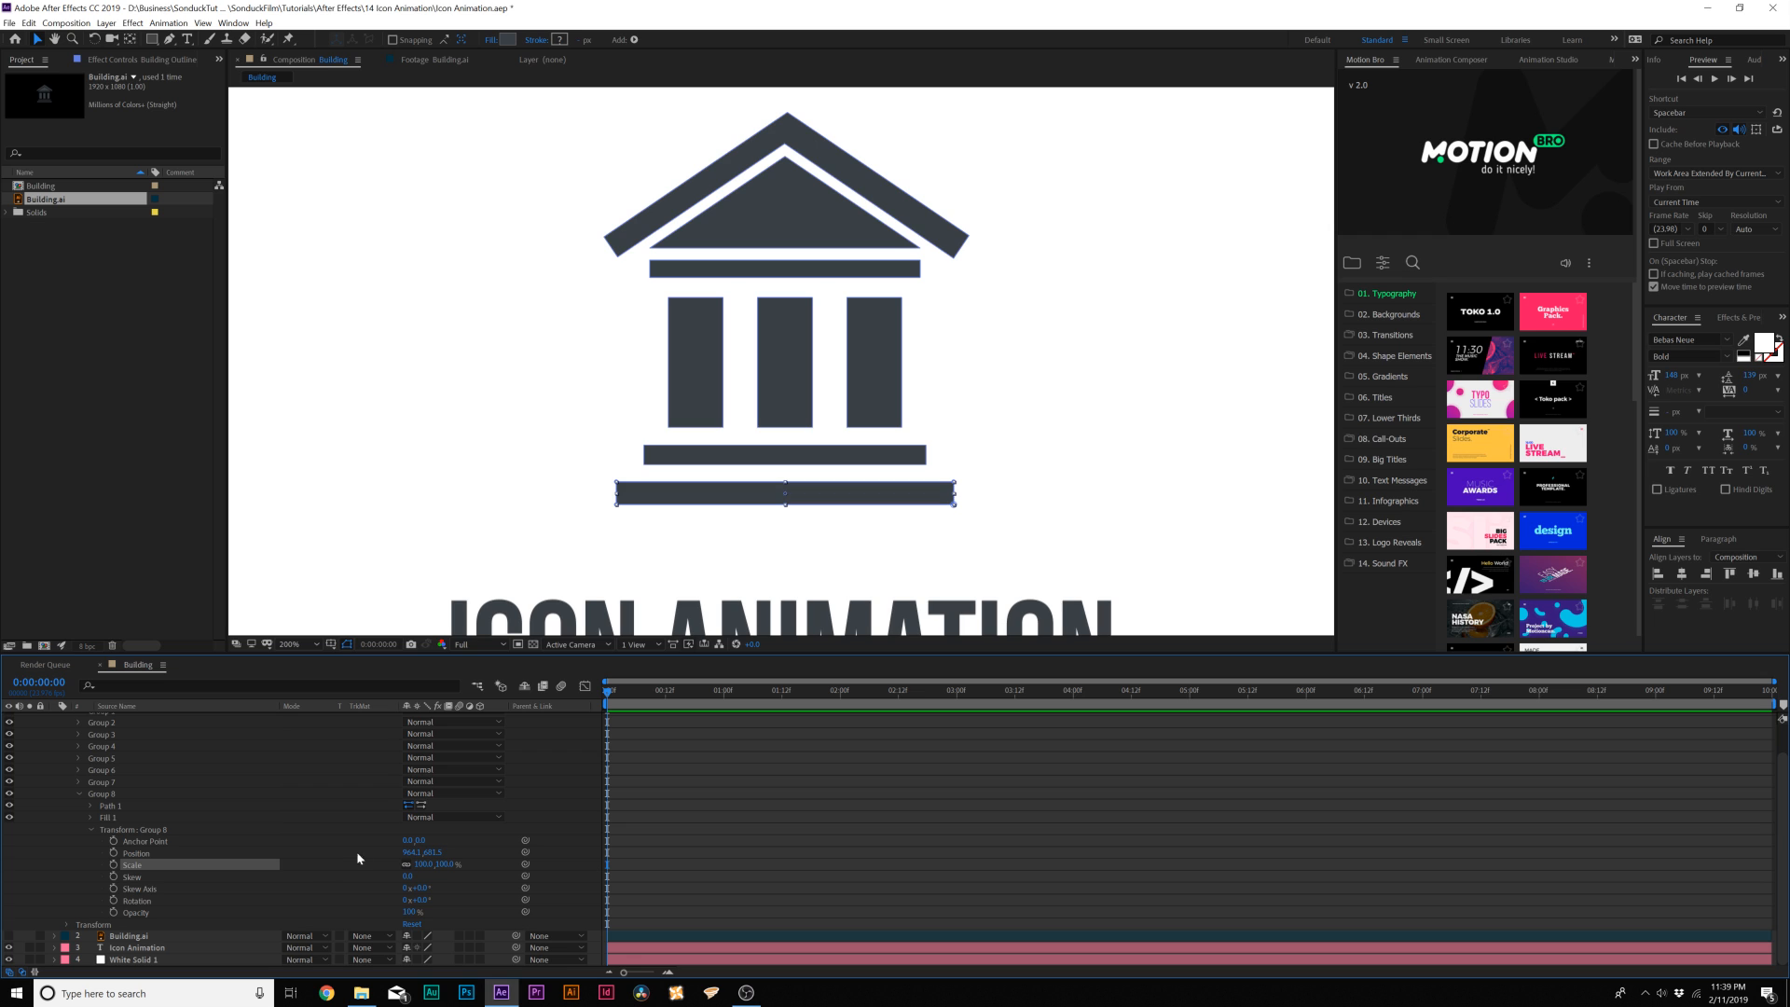
Keyframe Group 8's Scale from 0 width at the first frame to 100% at about frame 17
click(112, 865)
drag(608, 865, 689, 854)
click(422, 865)
text(0)
key(Return)
Check the lowest base bar's growth and apply Easy Ease to its Scale keyframes
drag(615, 699, 689, 714)
drag(778, 839, 572, 883)
key(F9)
drag(714, 838, 573, 881)
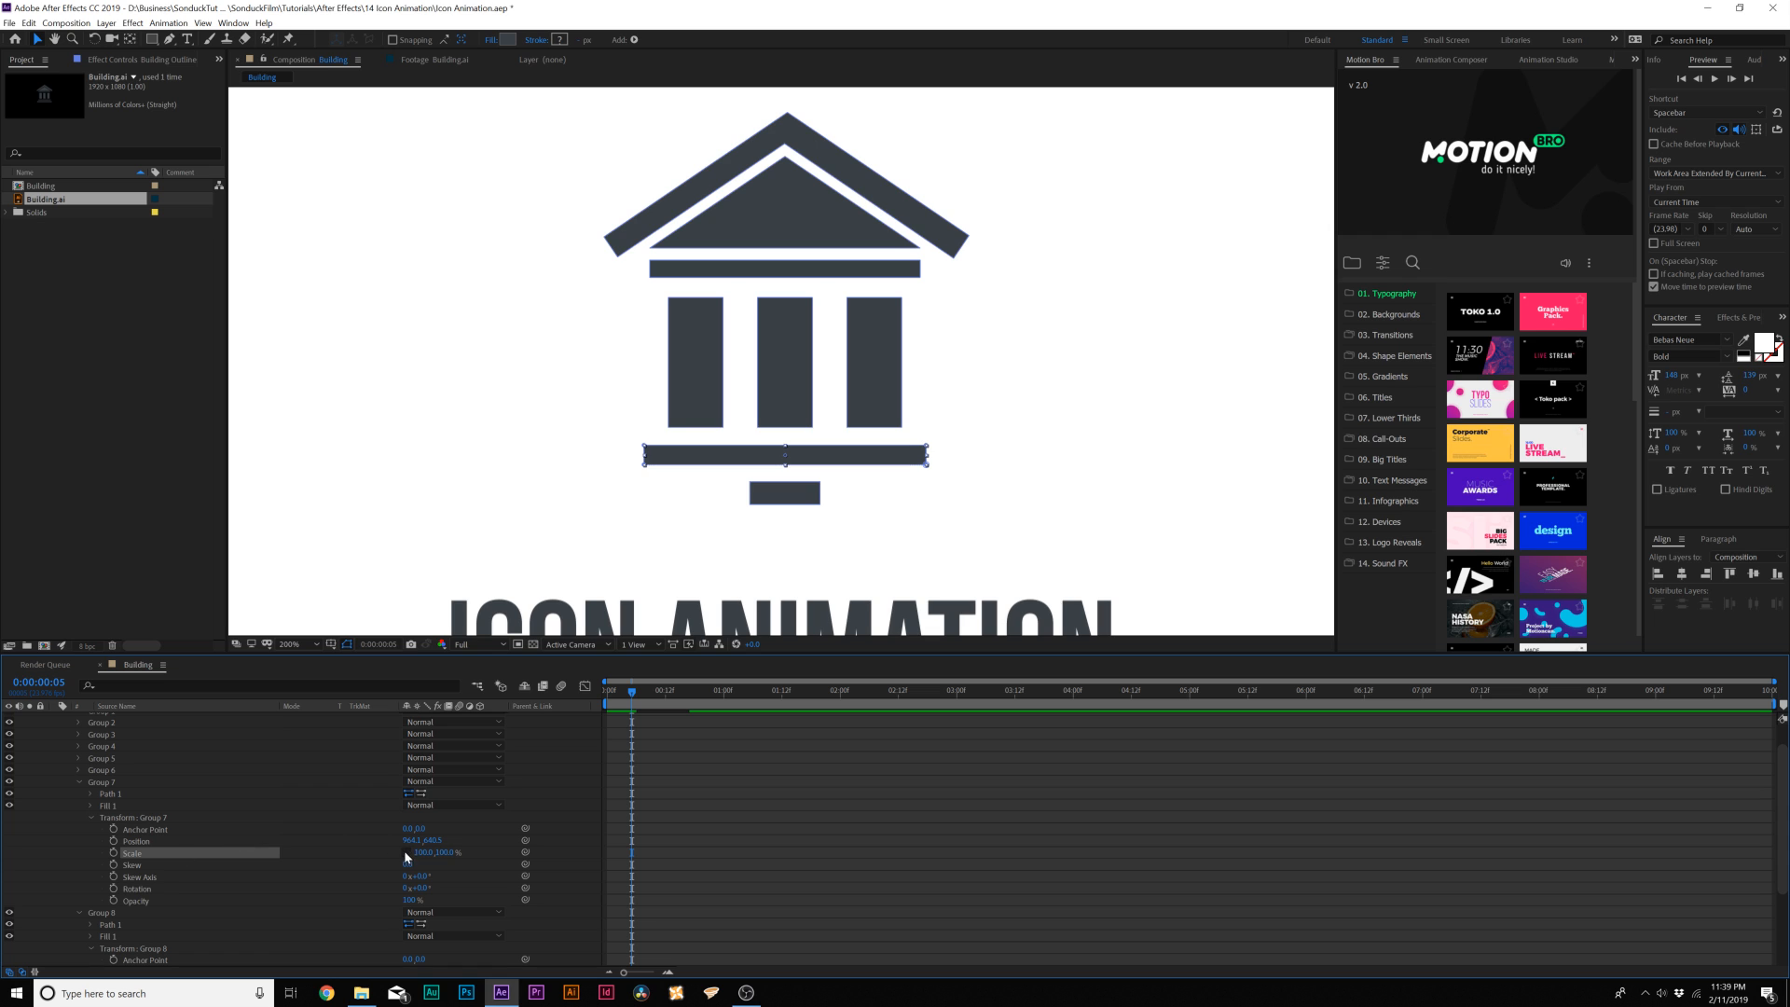
Keyframe the upper base bar (Group 7) to scale from zero width at frame 5 to 100% over about 20 frames
click(112, 853)
drag(650, 852, 727, 850)
click(426, 852)
text(55)
click(725, 786)
Preview both base bars growing and apply Easy Ease to Group 7's Scale keyframes
key(space)
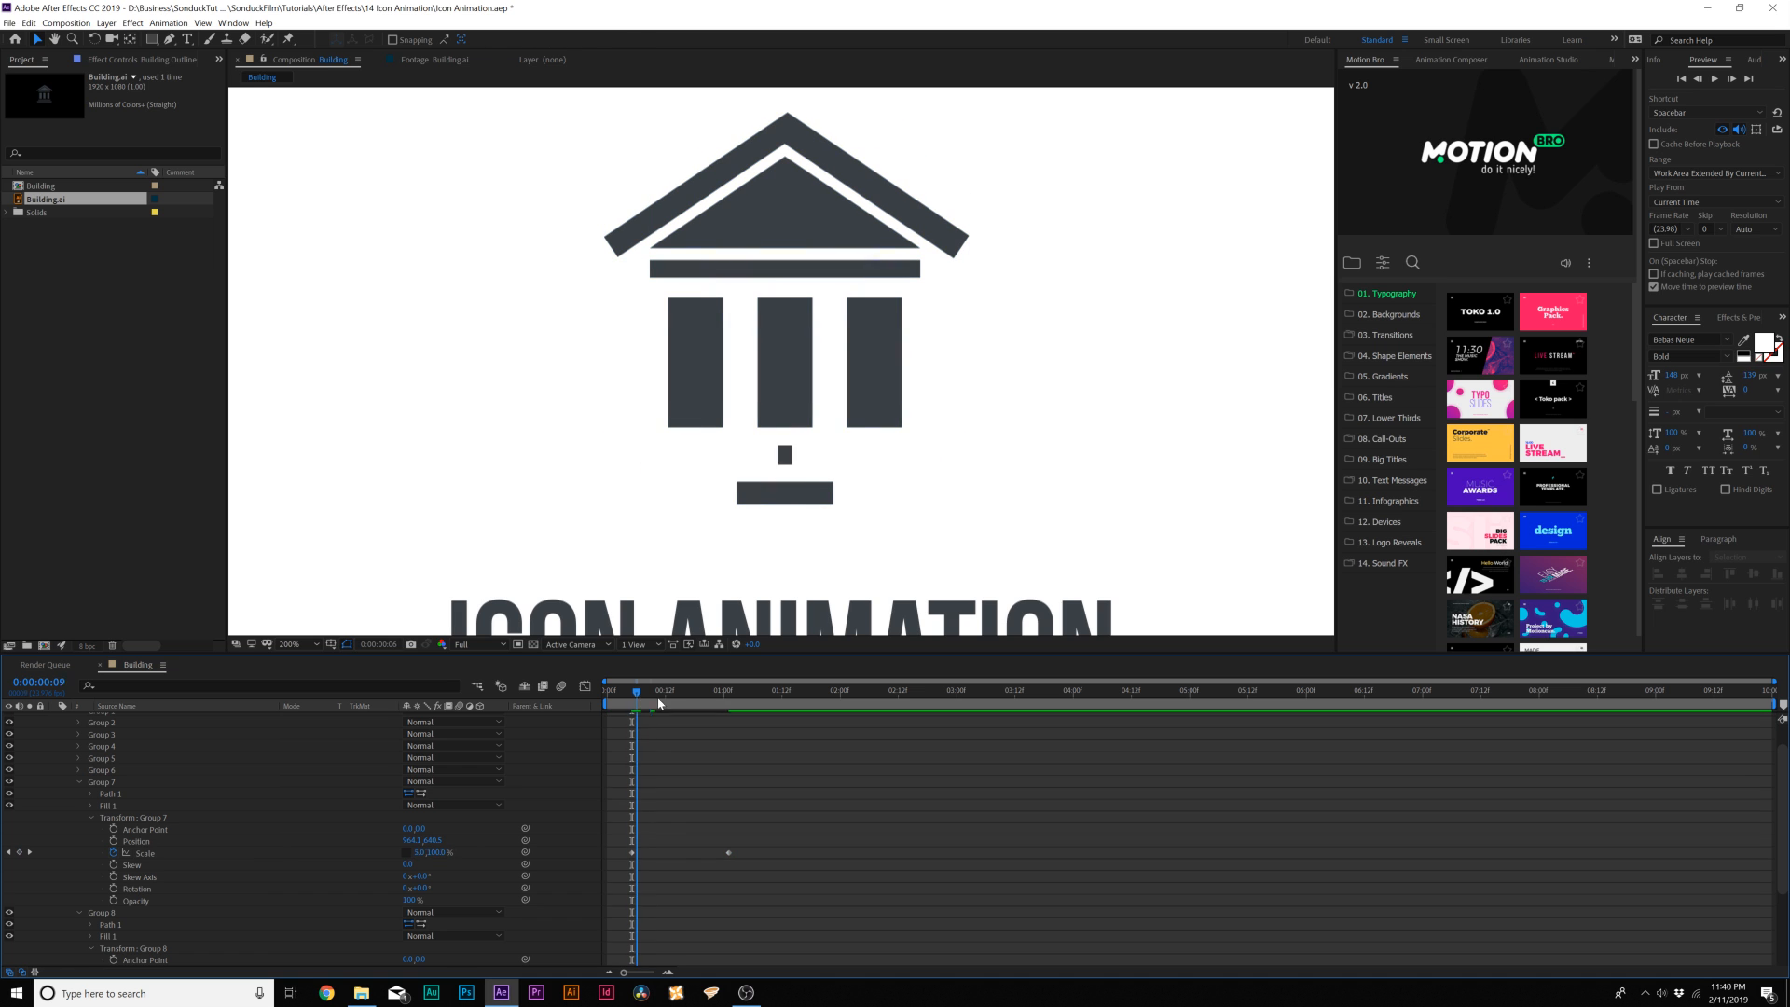
key(space)
drag(811, 774, 592, 890)
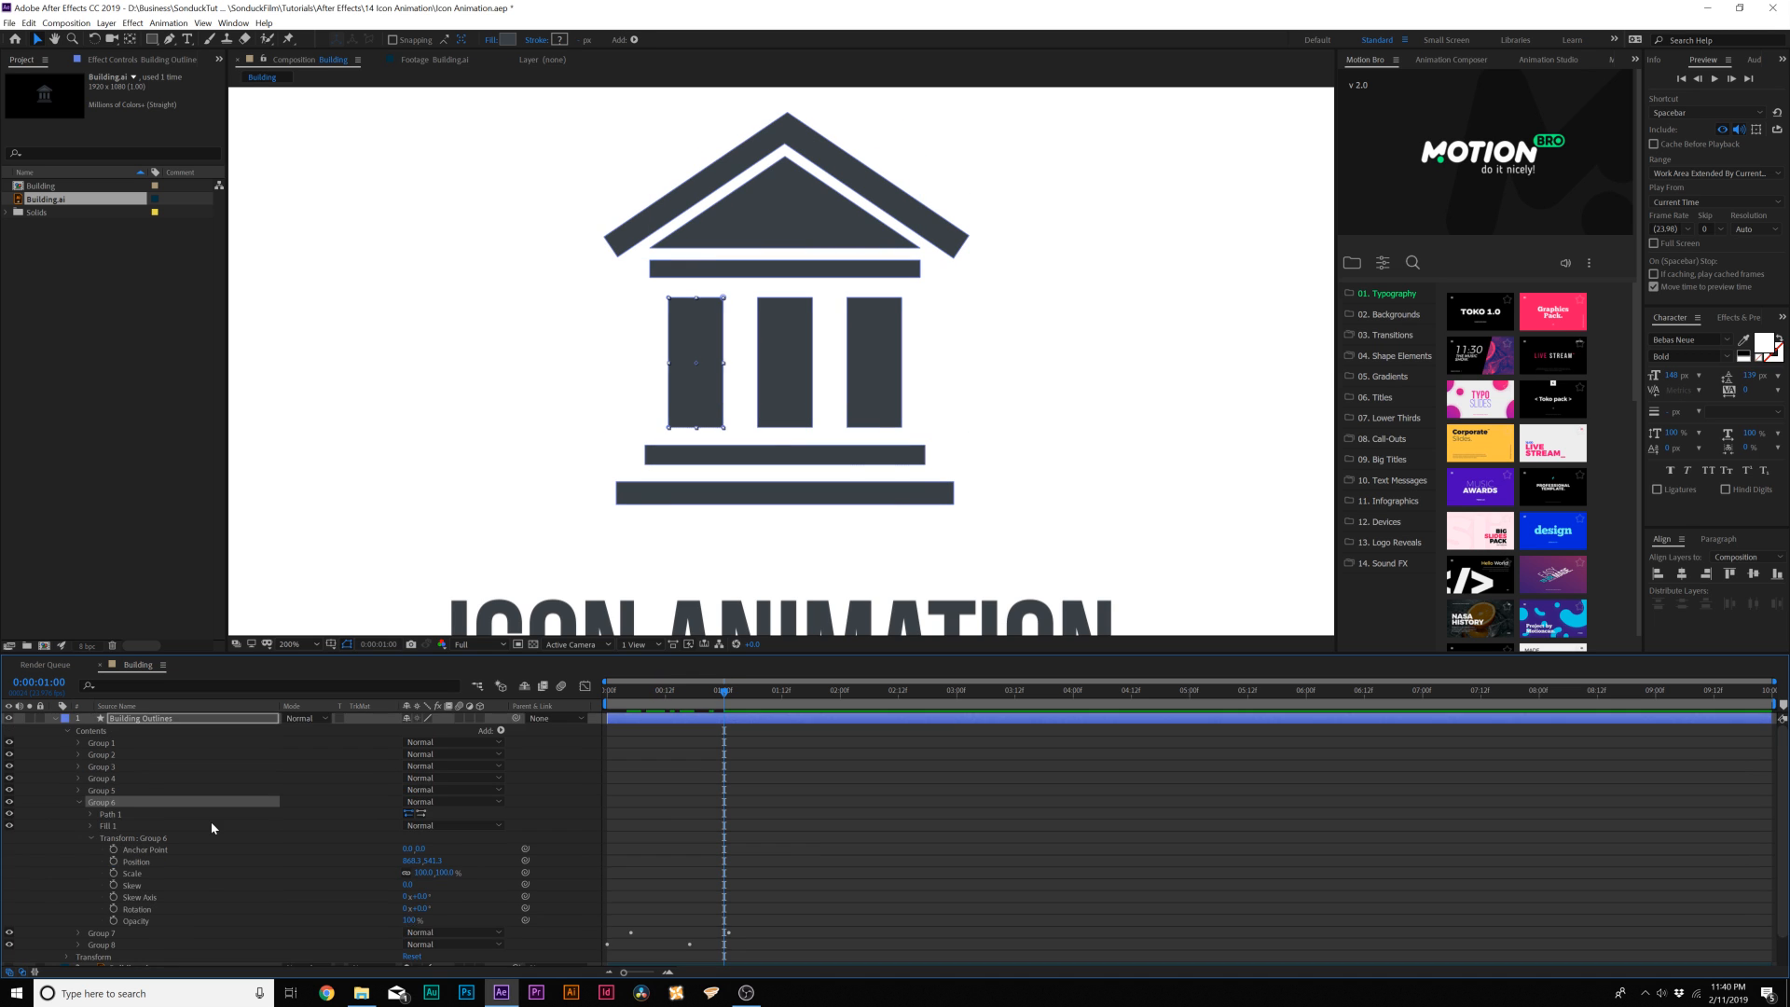
Add Position and Scale keyframes to Group 6, the left column, at 0:00:00:13 and move them to about 0:00:01:09
scroll(196, 819, down, 1)
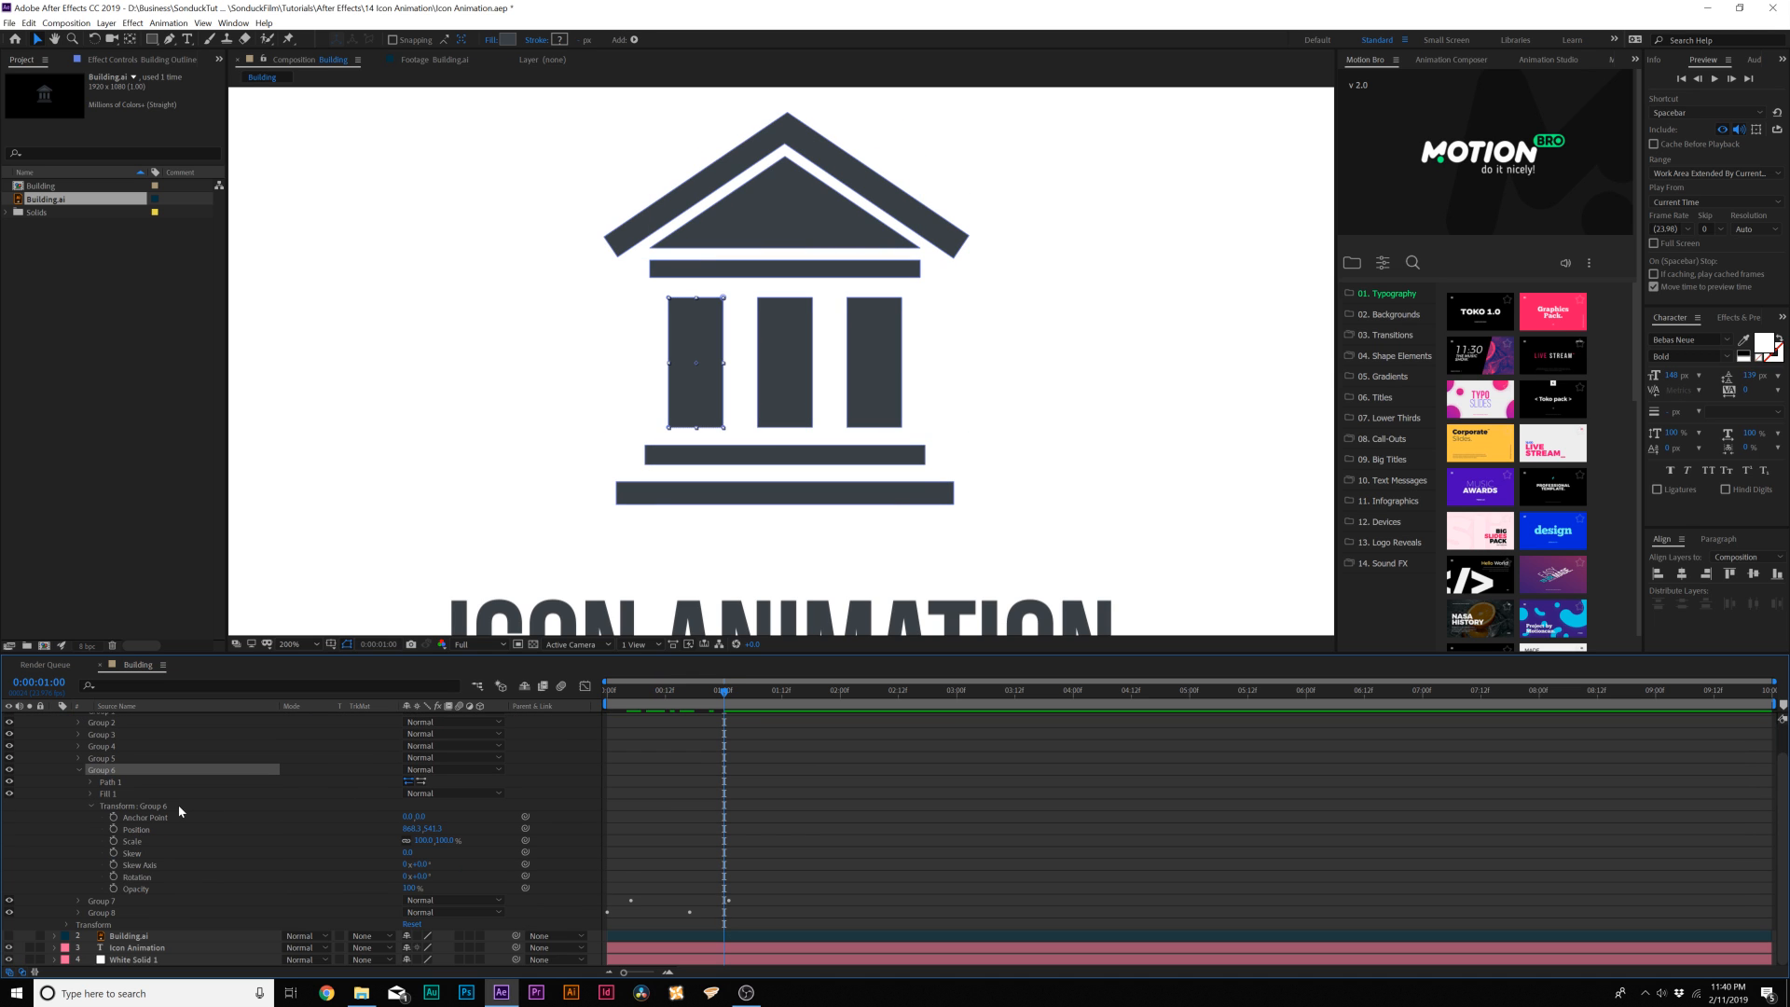
click(671, 698)
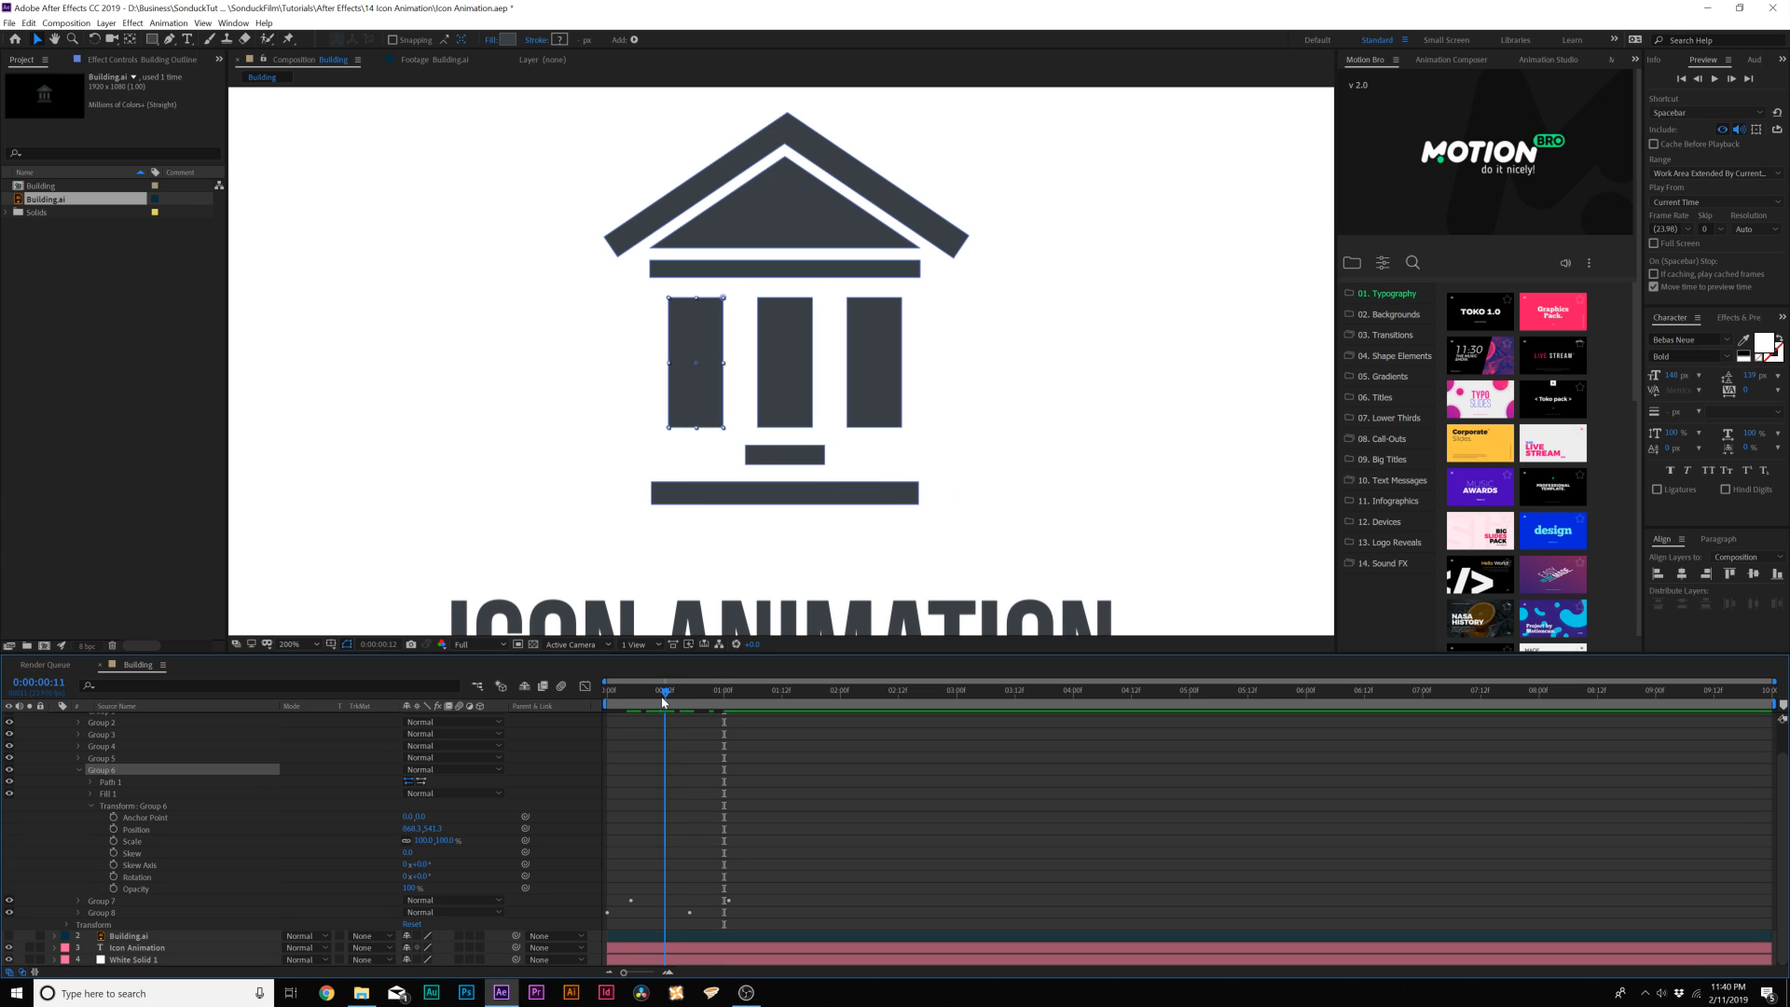
click(114, 841)
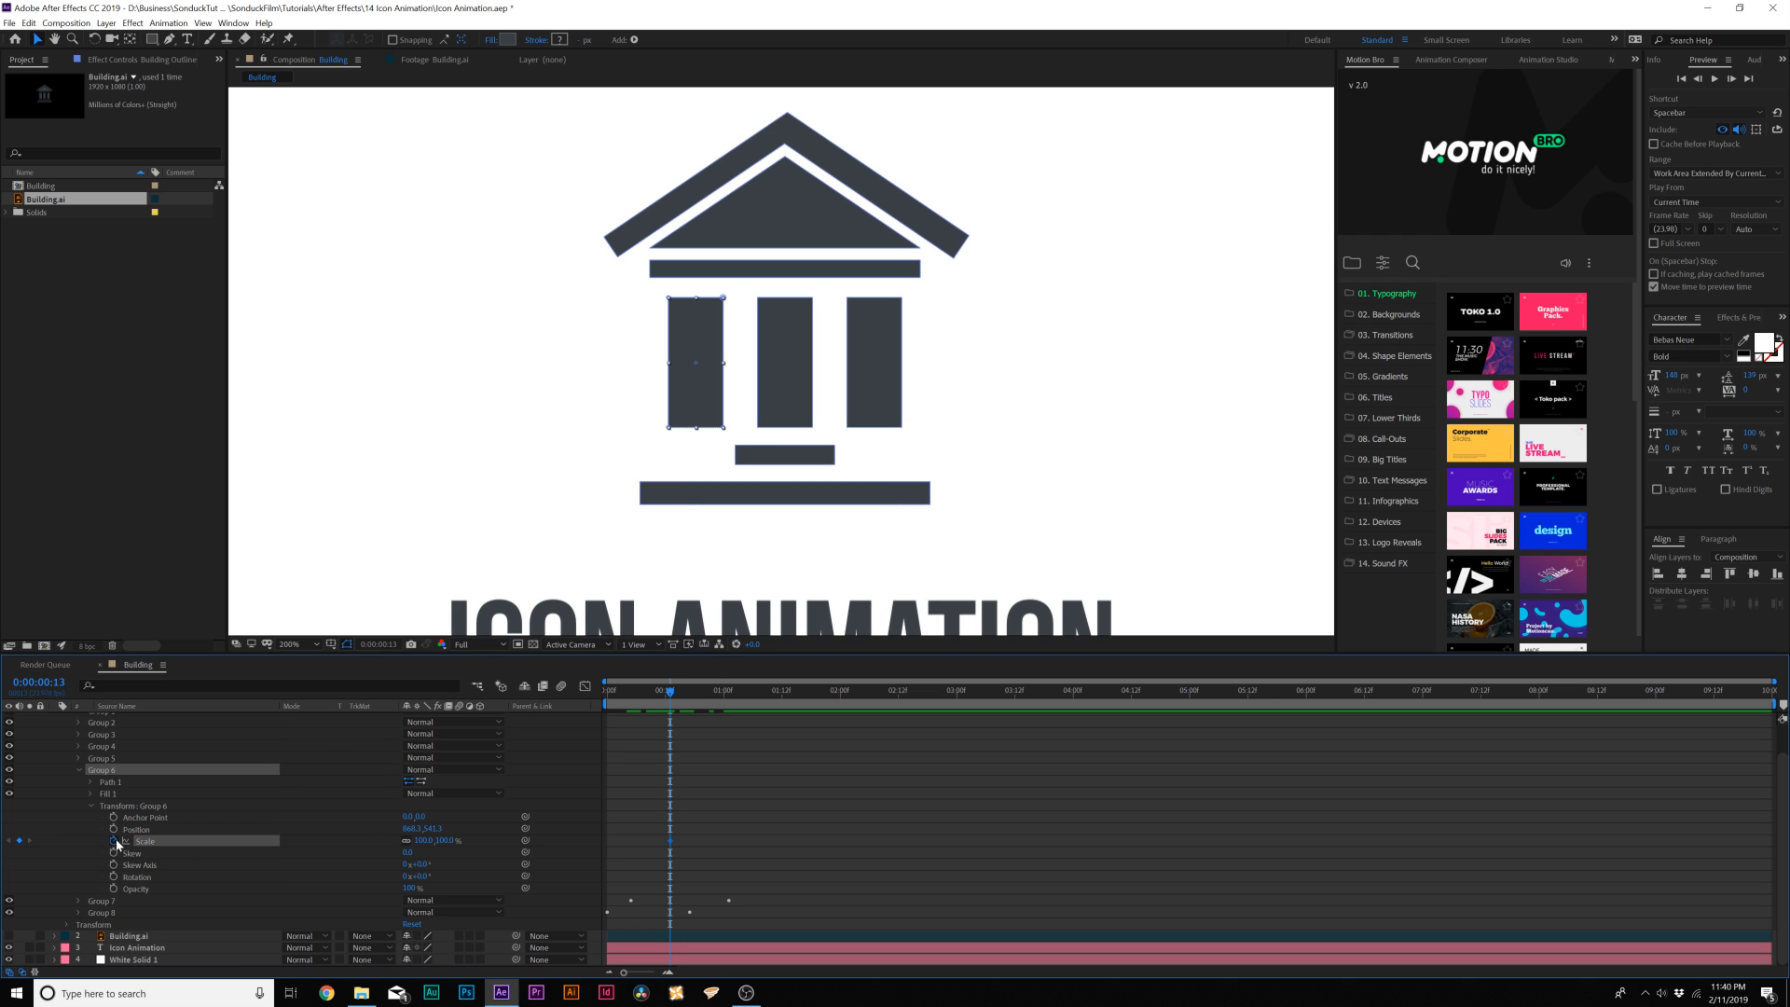
click(114, 829)
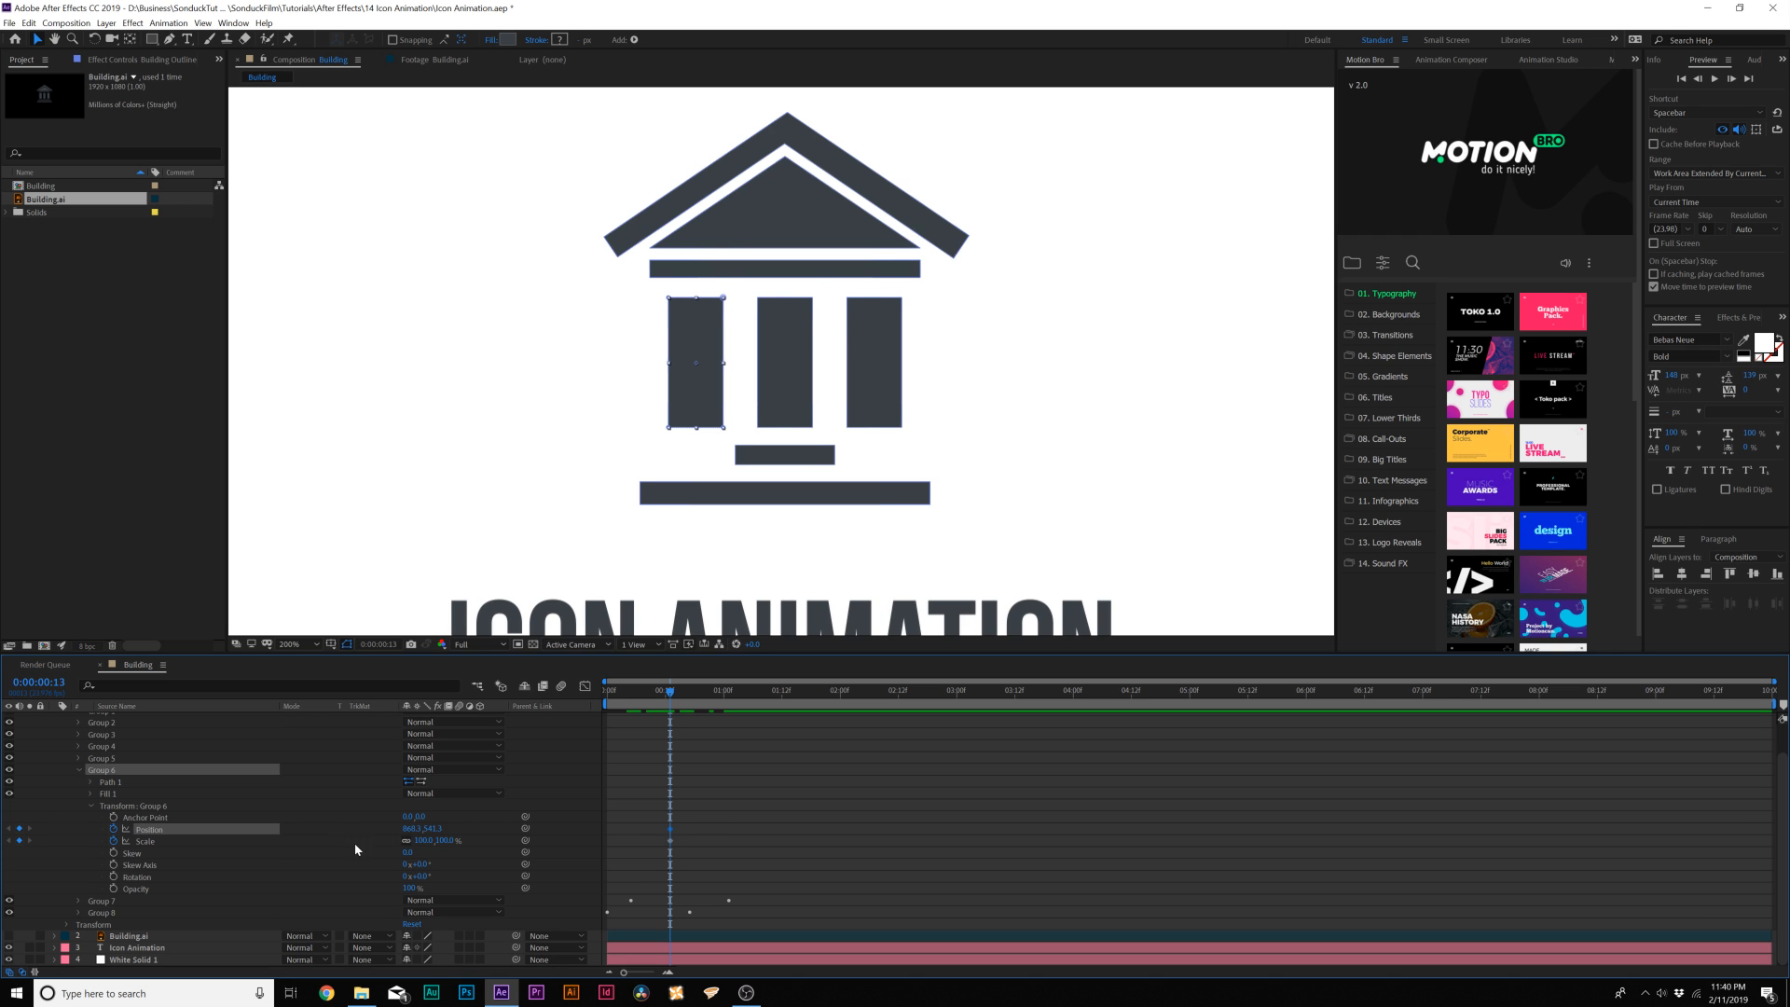
drag(639, 826, 767, 832)
click(652, 803)
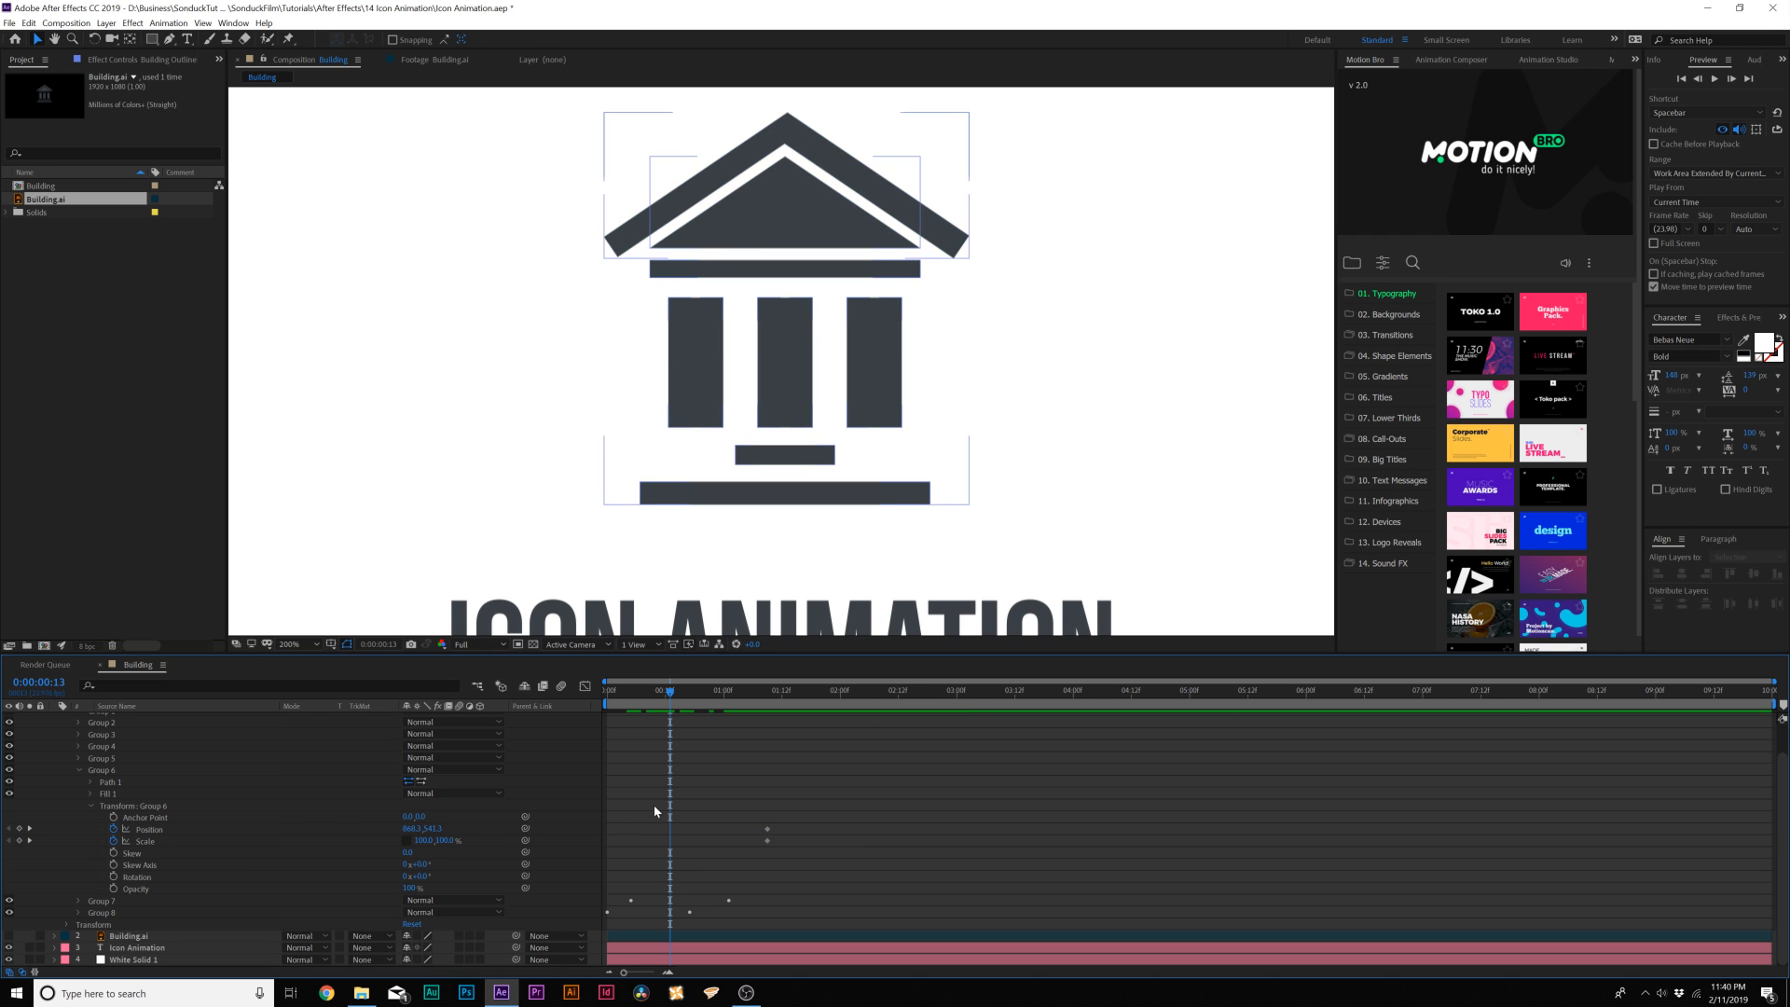
At 0:00:00:13, set Group 6's vertical scale to 0 and lower its Y position to the foot of the left column
click(445, 840)
text(0)
key(Return)
click(434, 828)
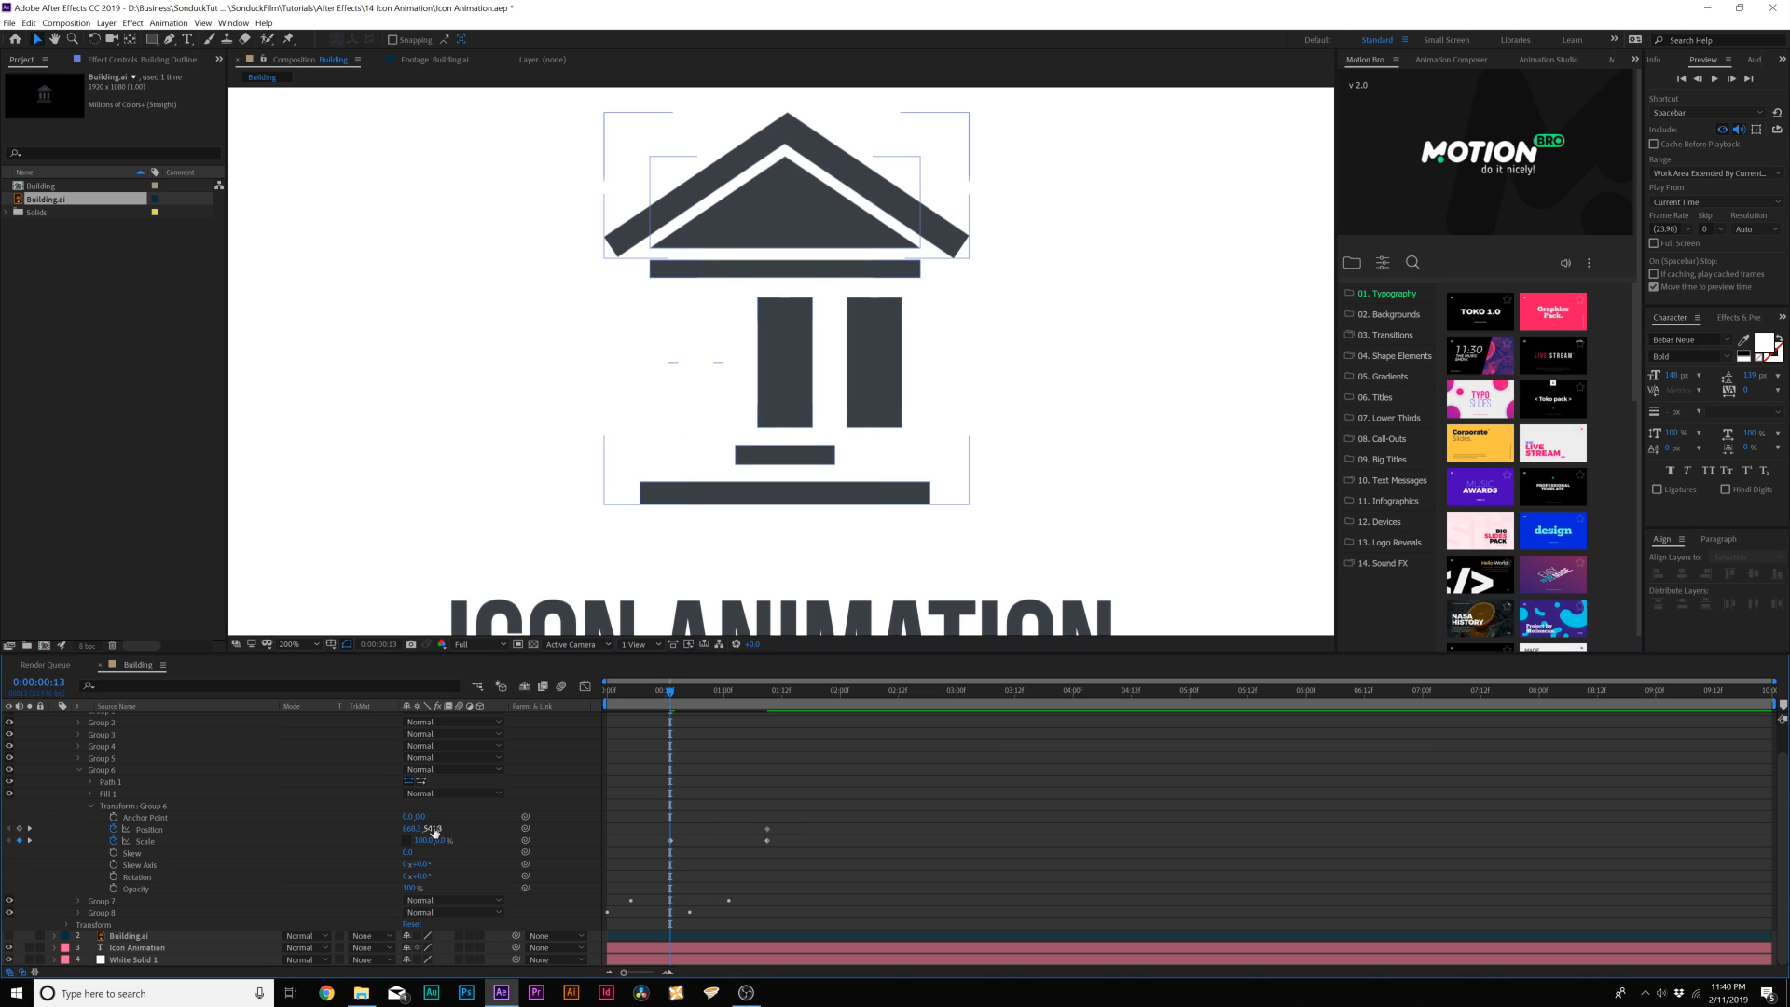
drag(433, 831, 478, 829)
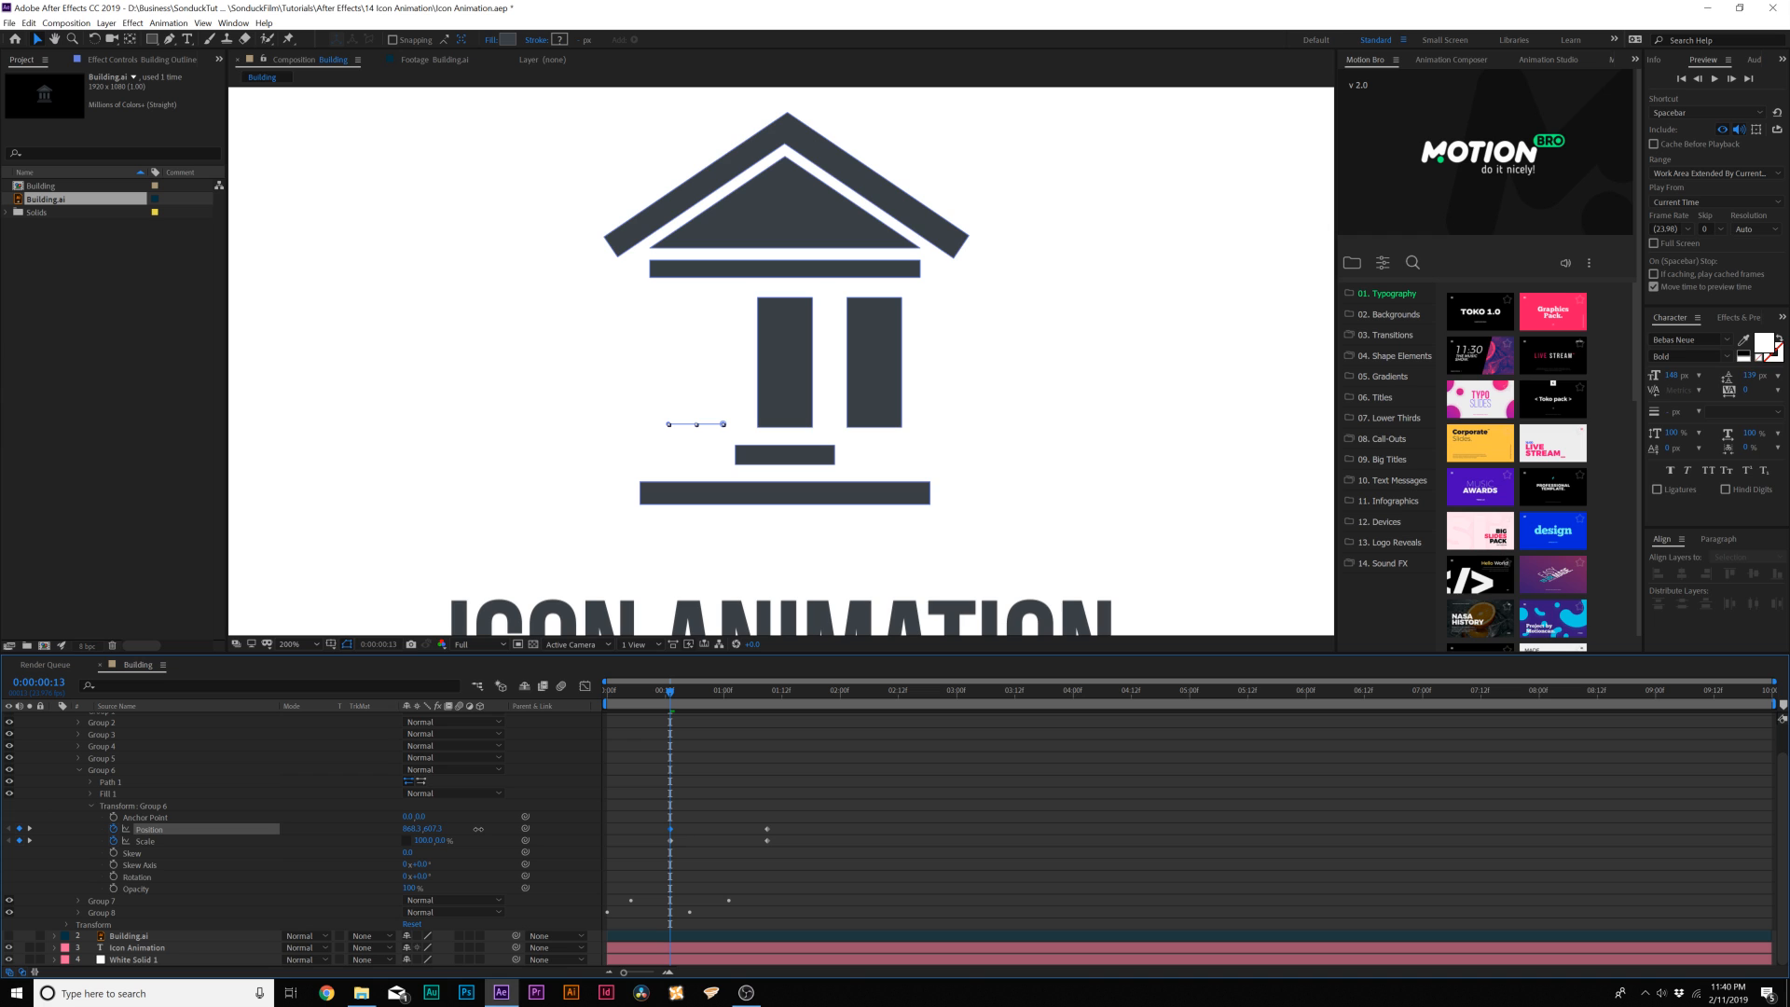
Check the left column's growth and apply Easy Ease to all its Position and Scale keyframes
drag(671, 695, 778, 706)
drag(690, 856, 662, 763)
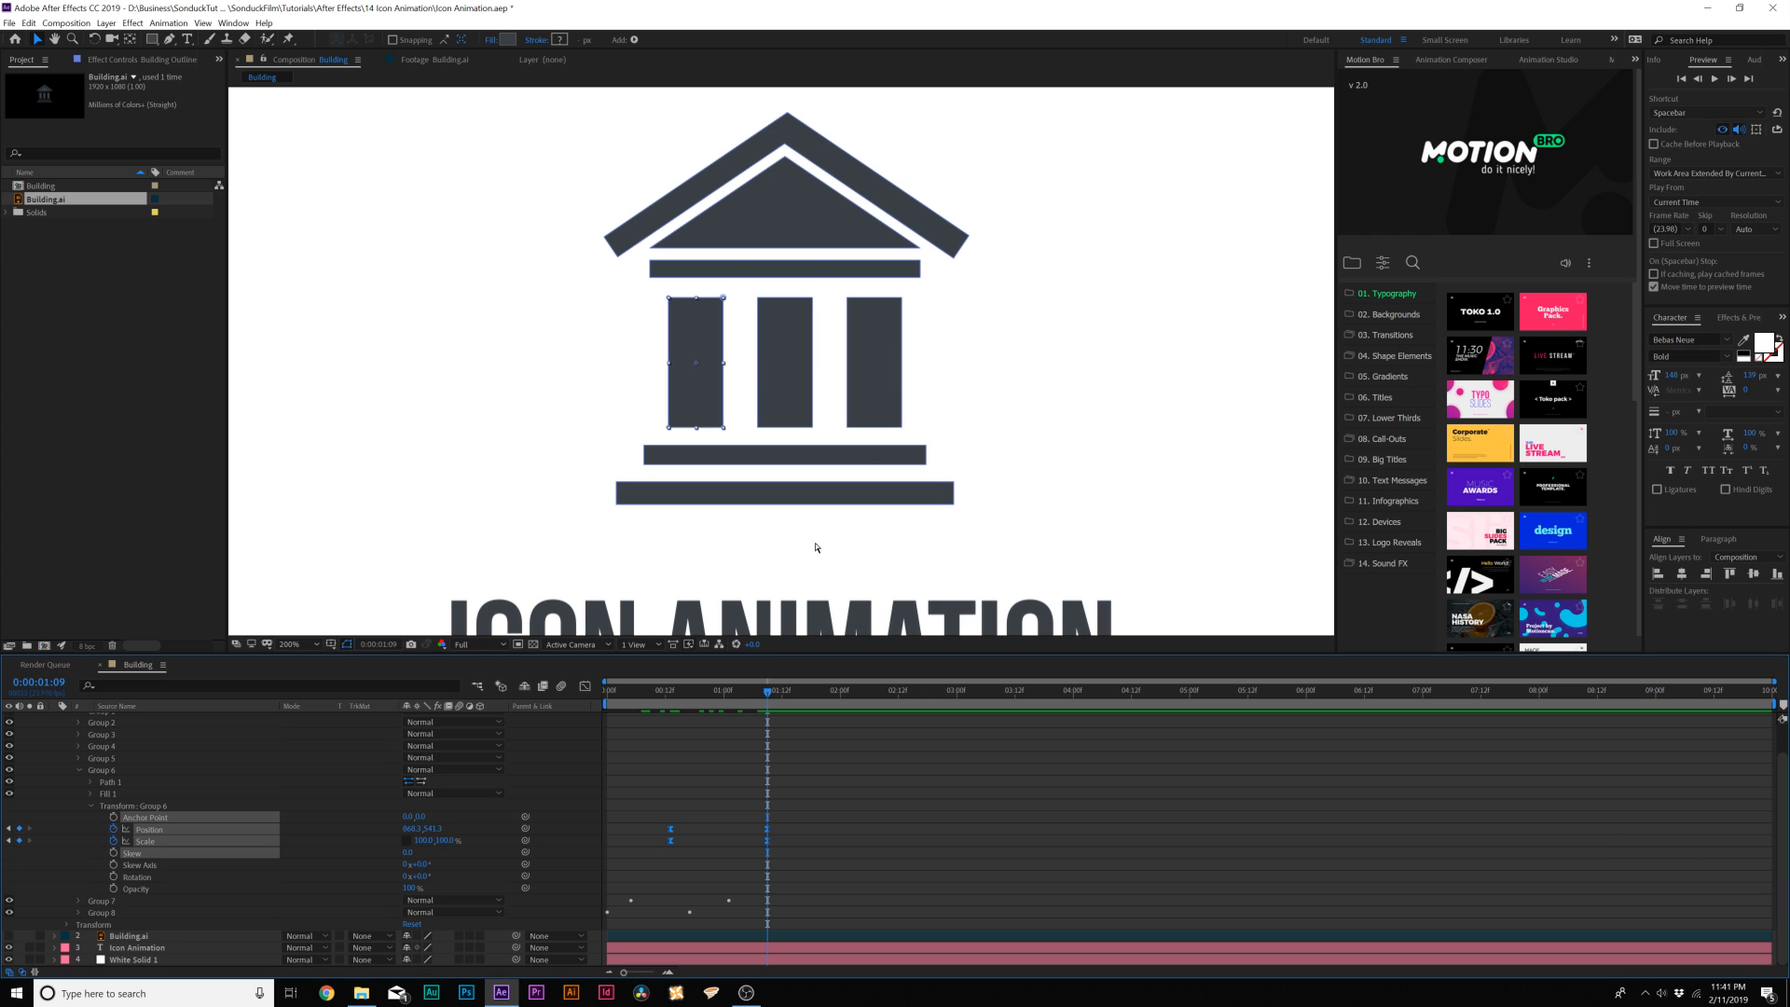
click(668, 805)
drag(638, 827, 783, 850)
Paste the left column's Position and Scale keyframes onto Group 5 at 0:00:00:19 and check the motion
click(99, 760)
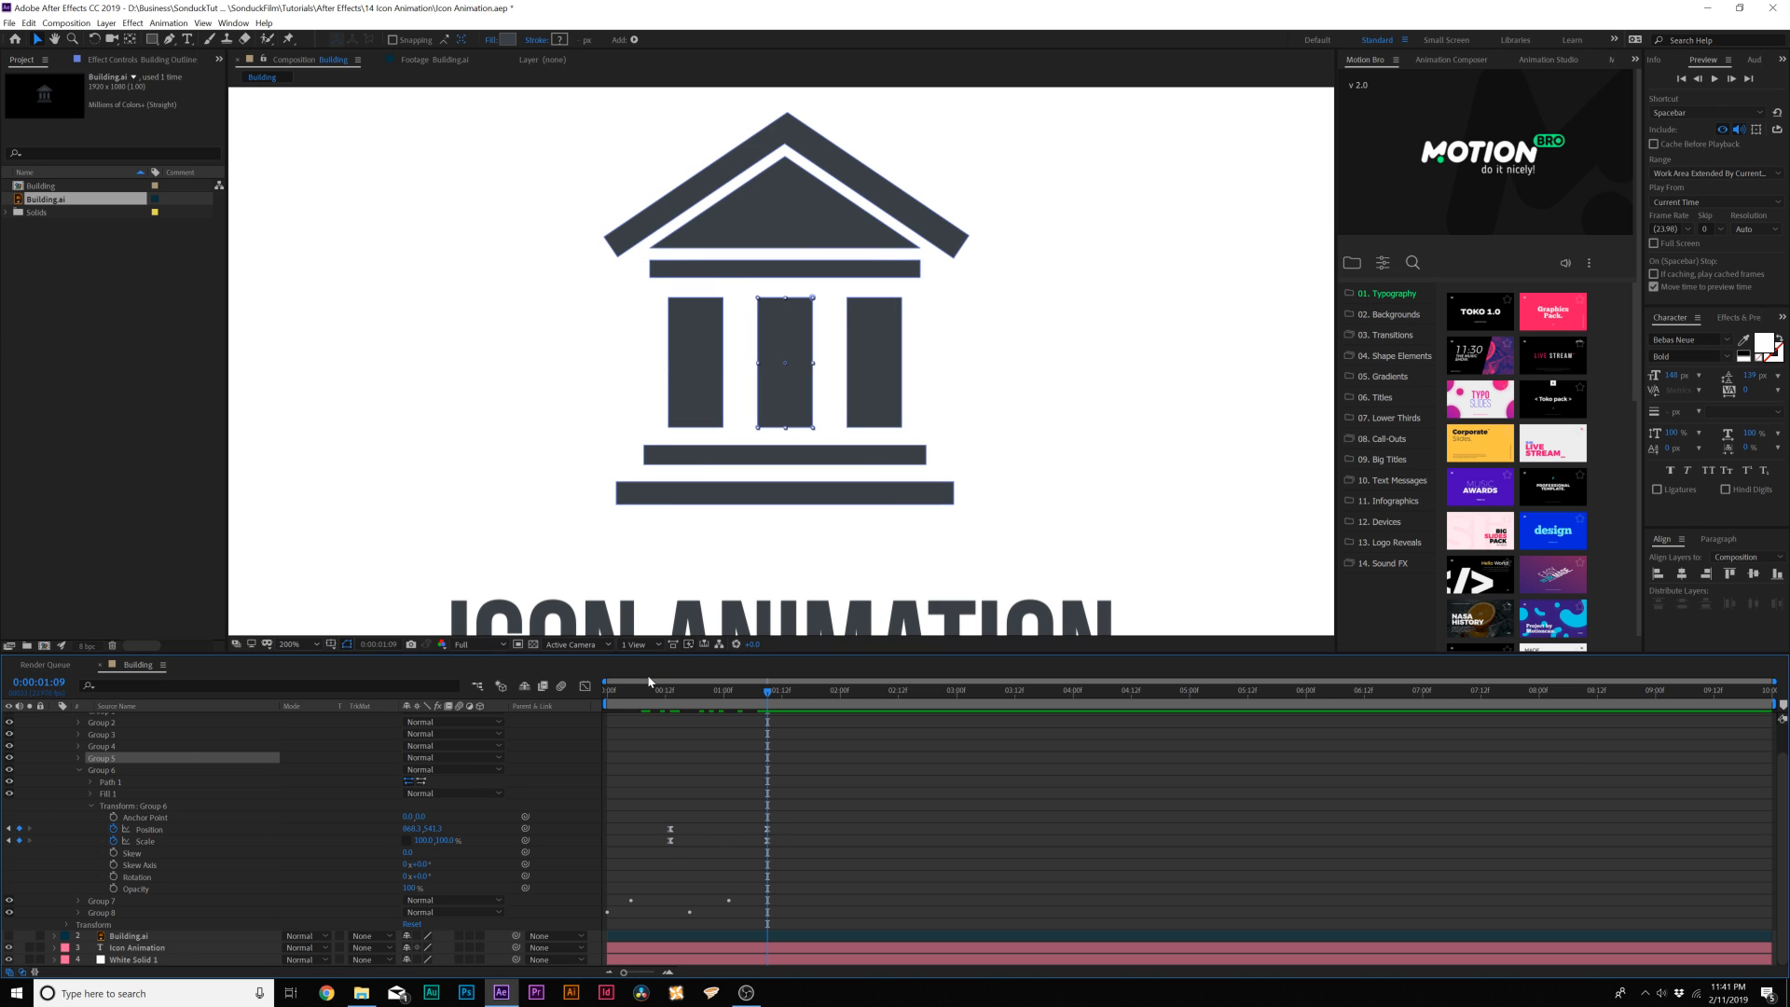
click(699, 694)
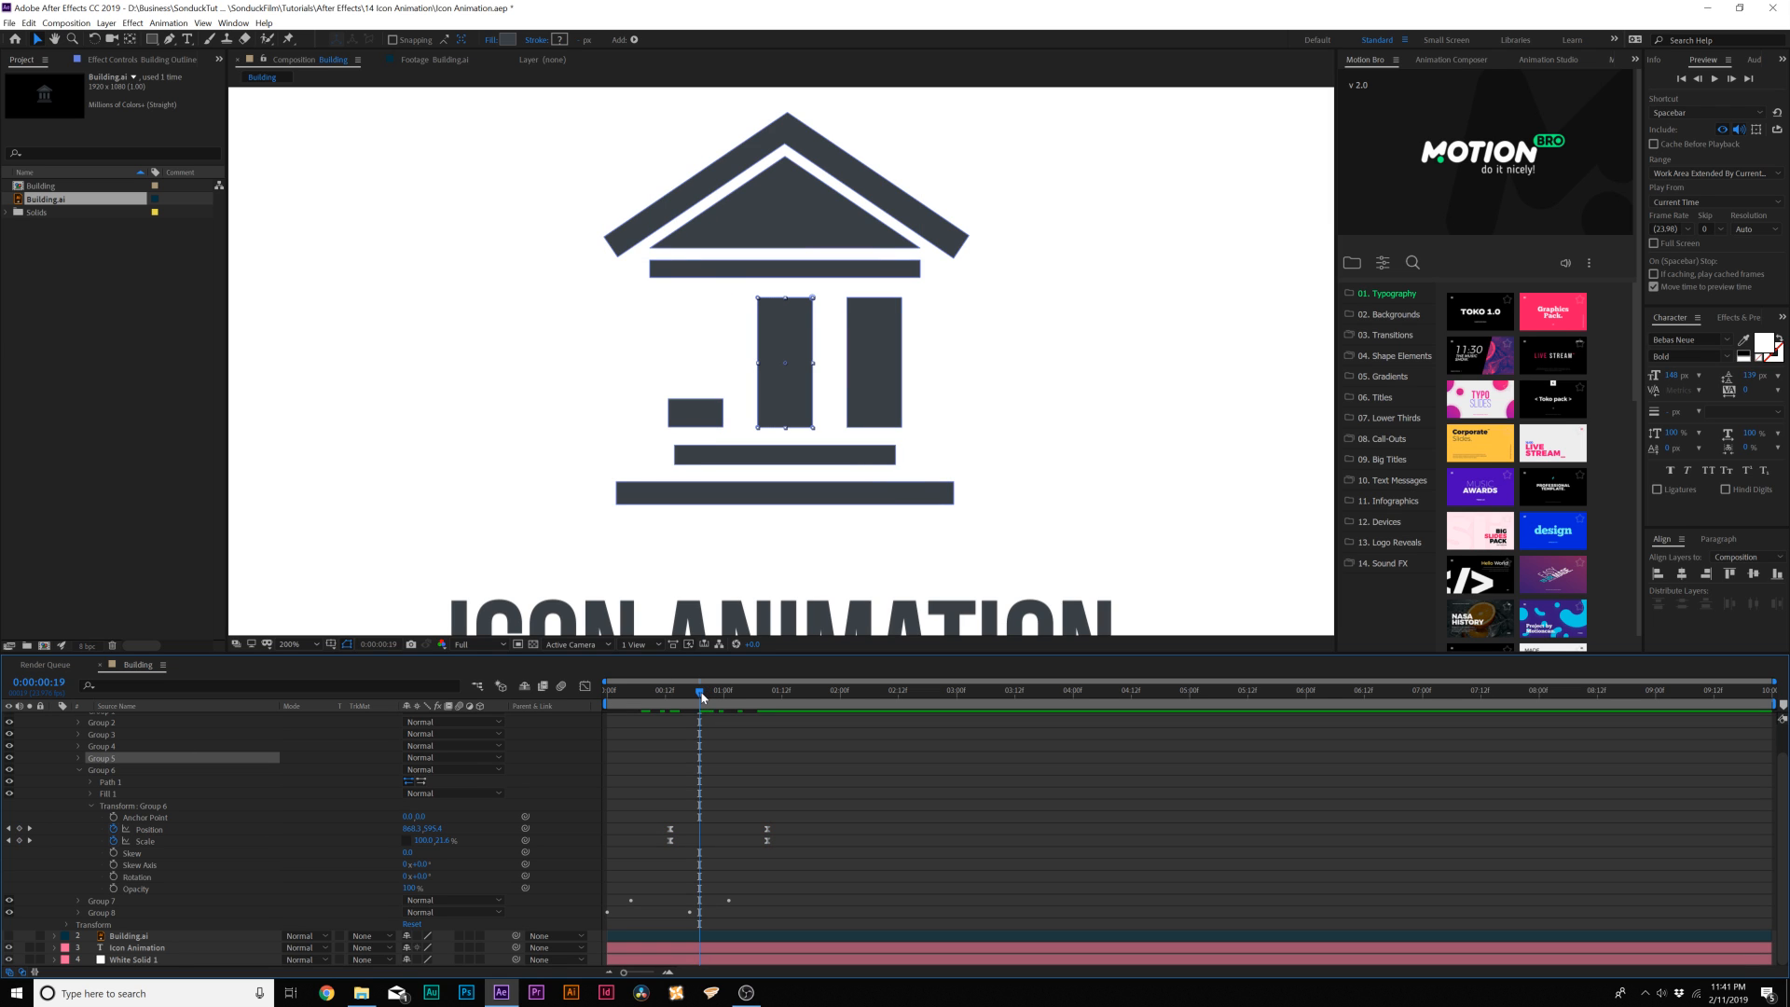
click(77, 757)
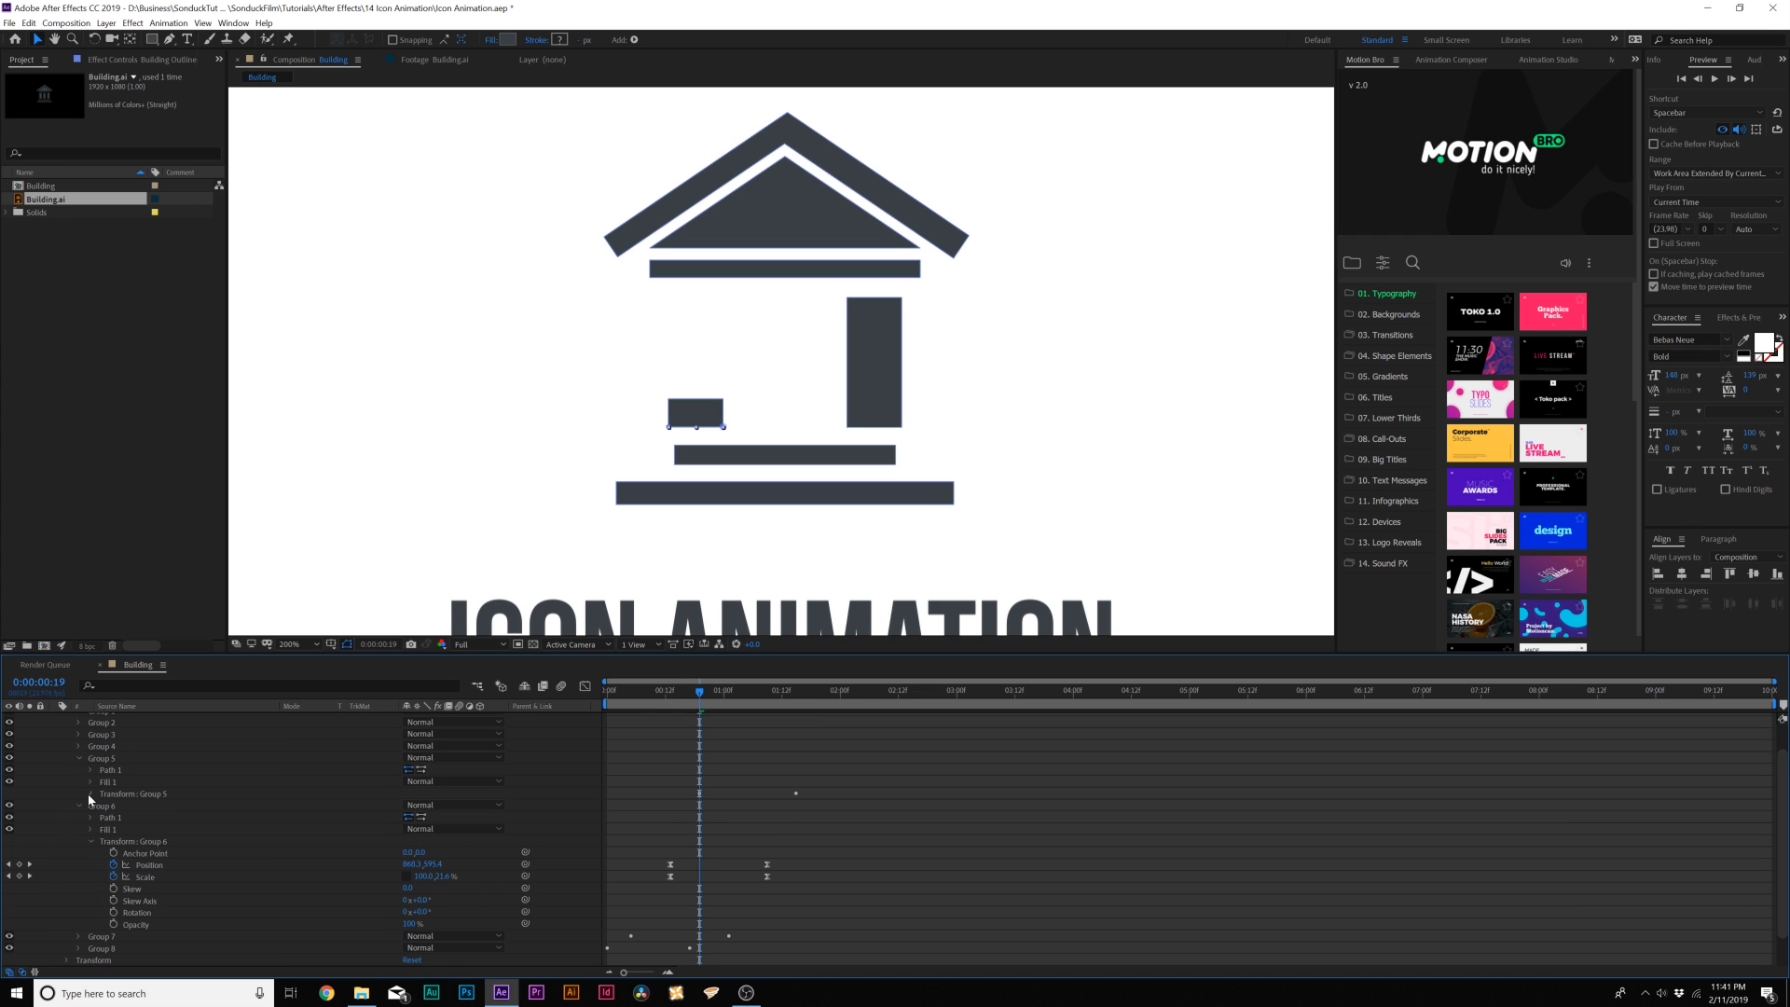
click(88, 792)
drag(701, 699, 757, 694)
click(814, 775)
Shift Group 5's Position keyframes horizontally so the column sits in the middle of the building
drag(818, 807, 680, 813)
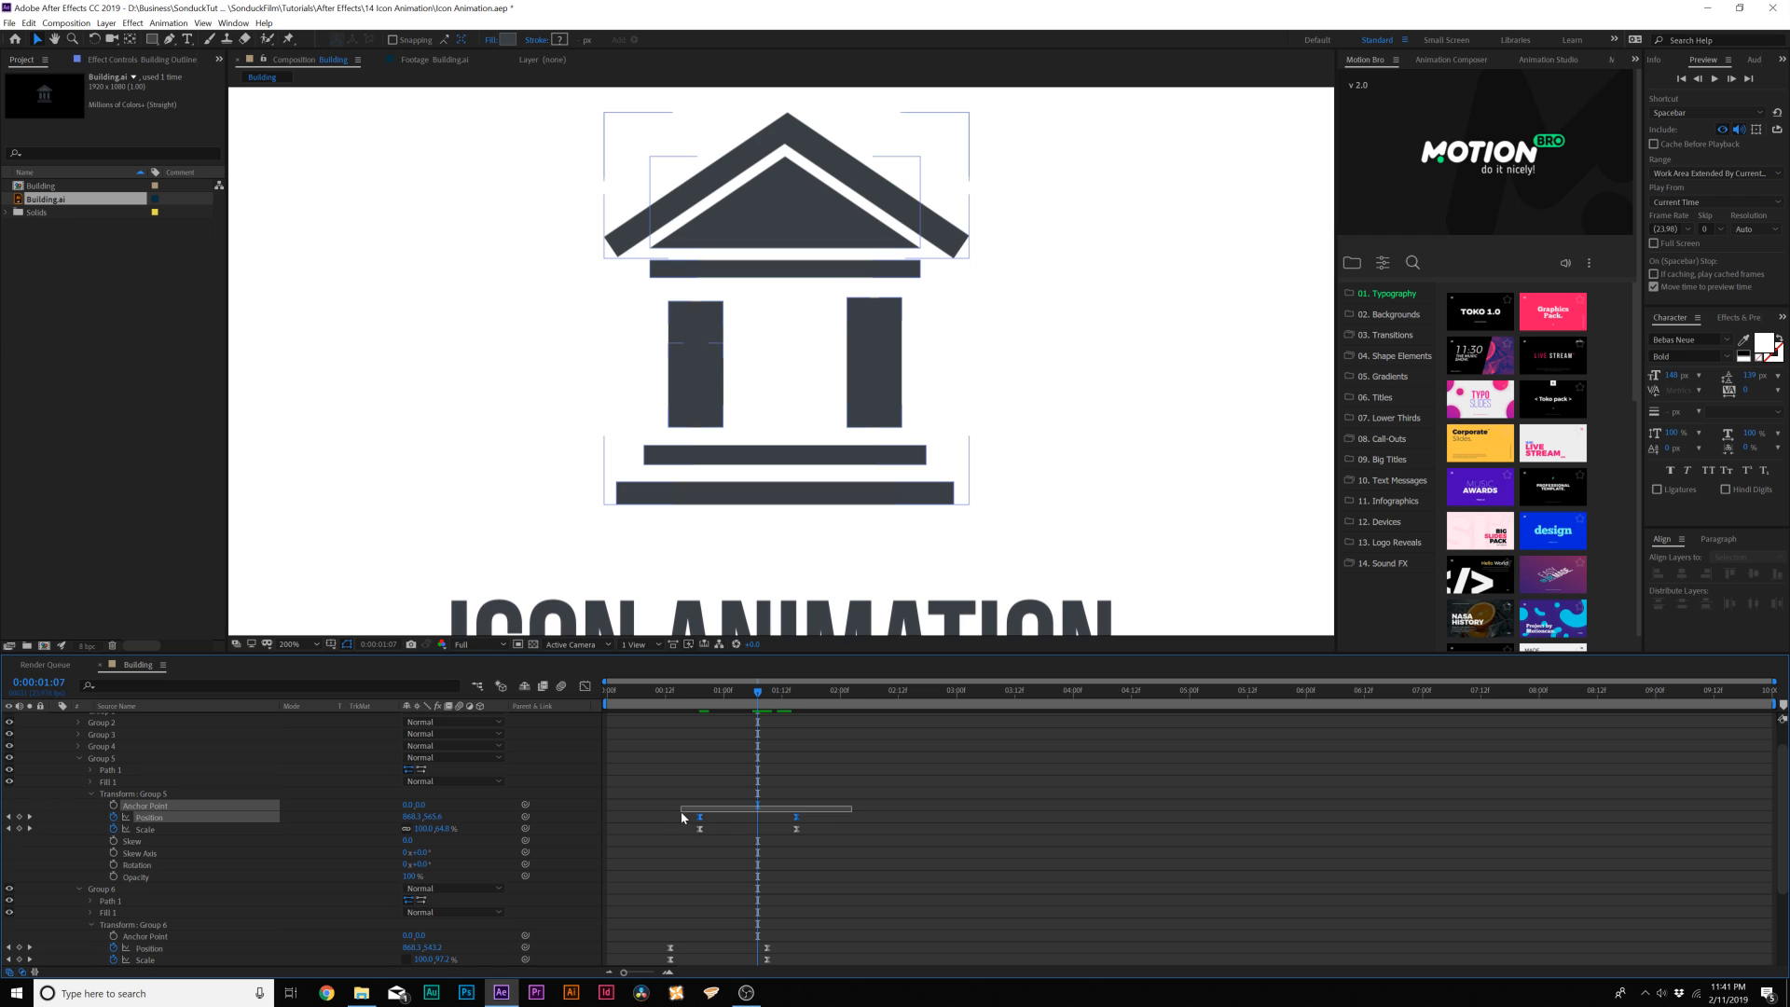
click(27, 819)
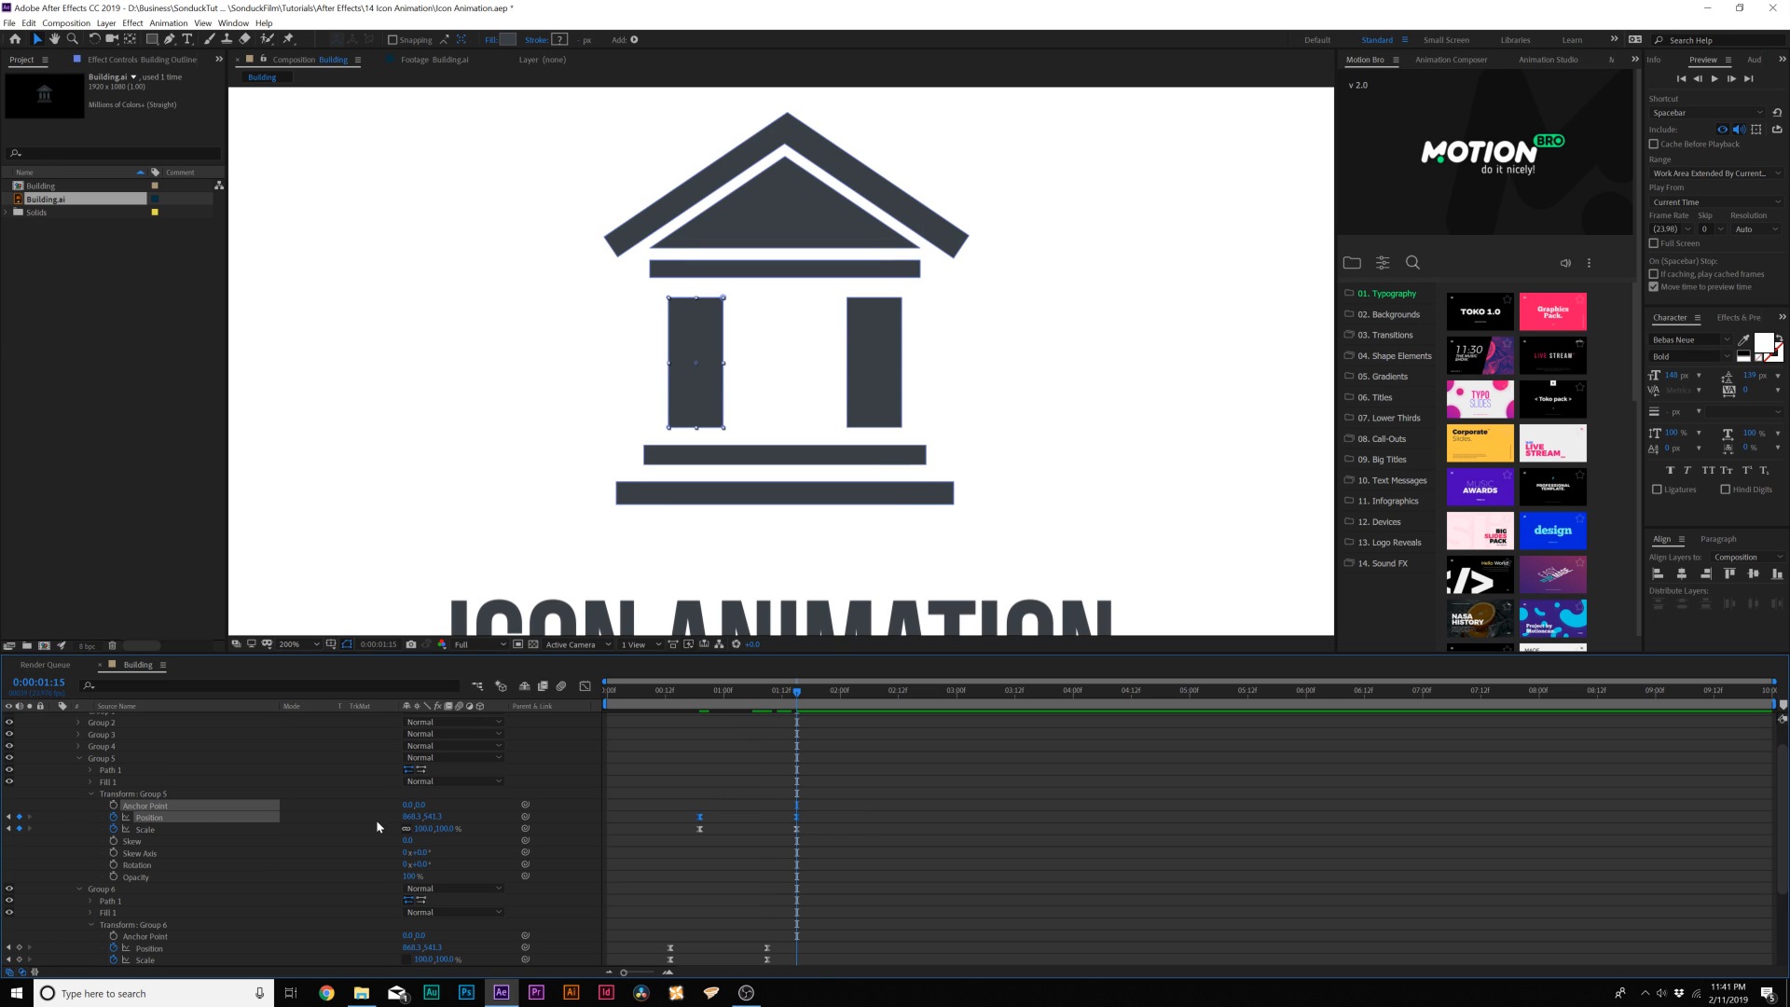
drag(405, 816, 468, 806)
Paste the column Position and Scale keyframes onto Group 4 at 0:00:01:12 and shift its X position to the right column's place
mouse_move(795, 691)
mouse_down()
mouse_move(719, 692)
mouse_move(781, 697)
mouse_up()
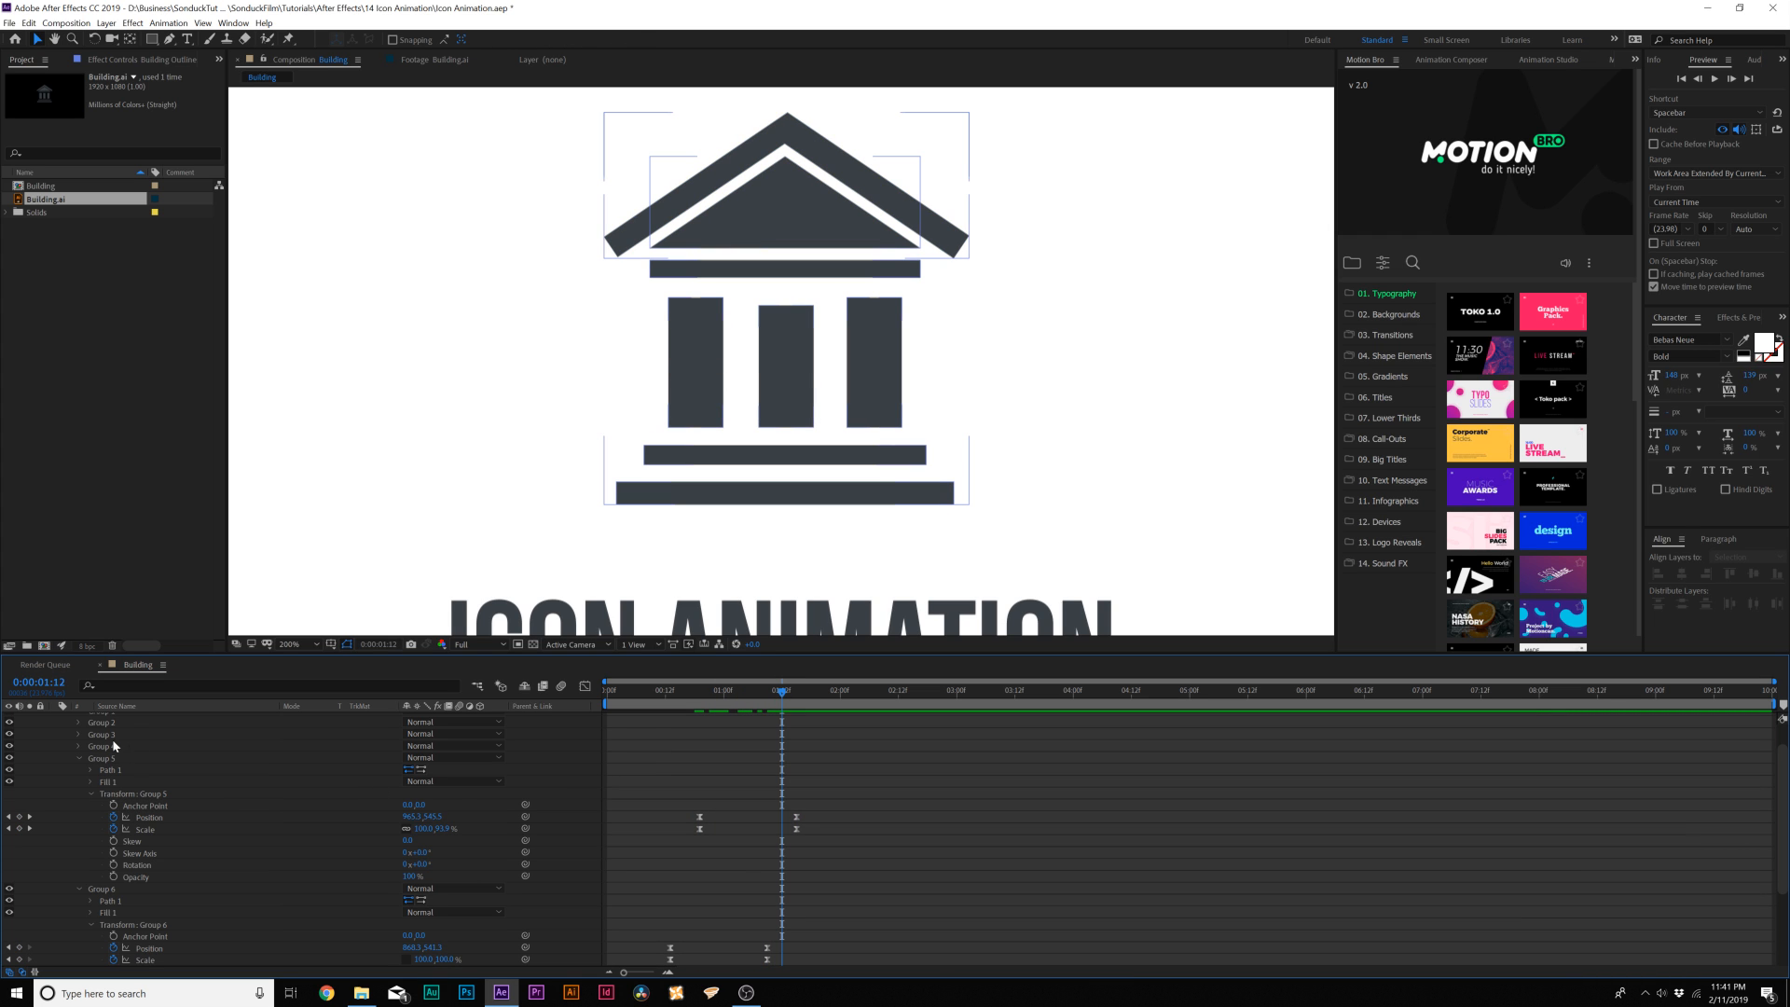
click(79, 746)
click(90, 783)
click(135, 807)
shift+click(135, 818)
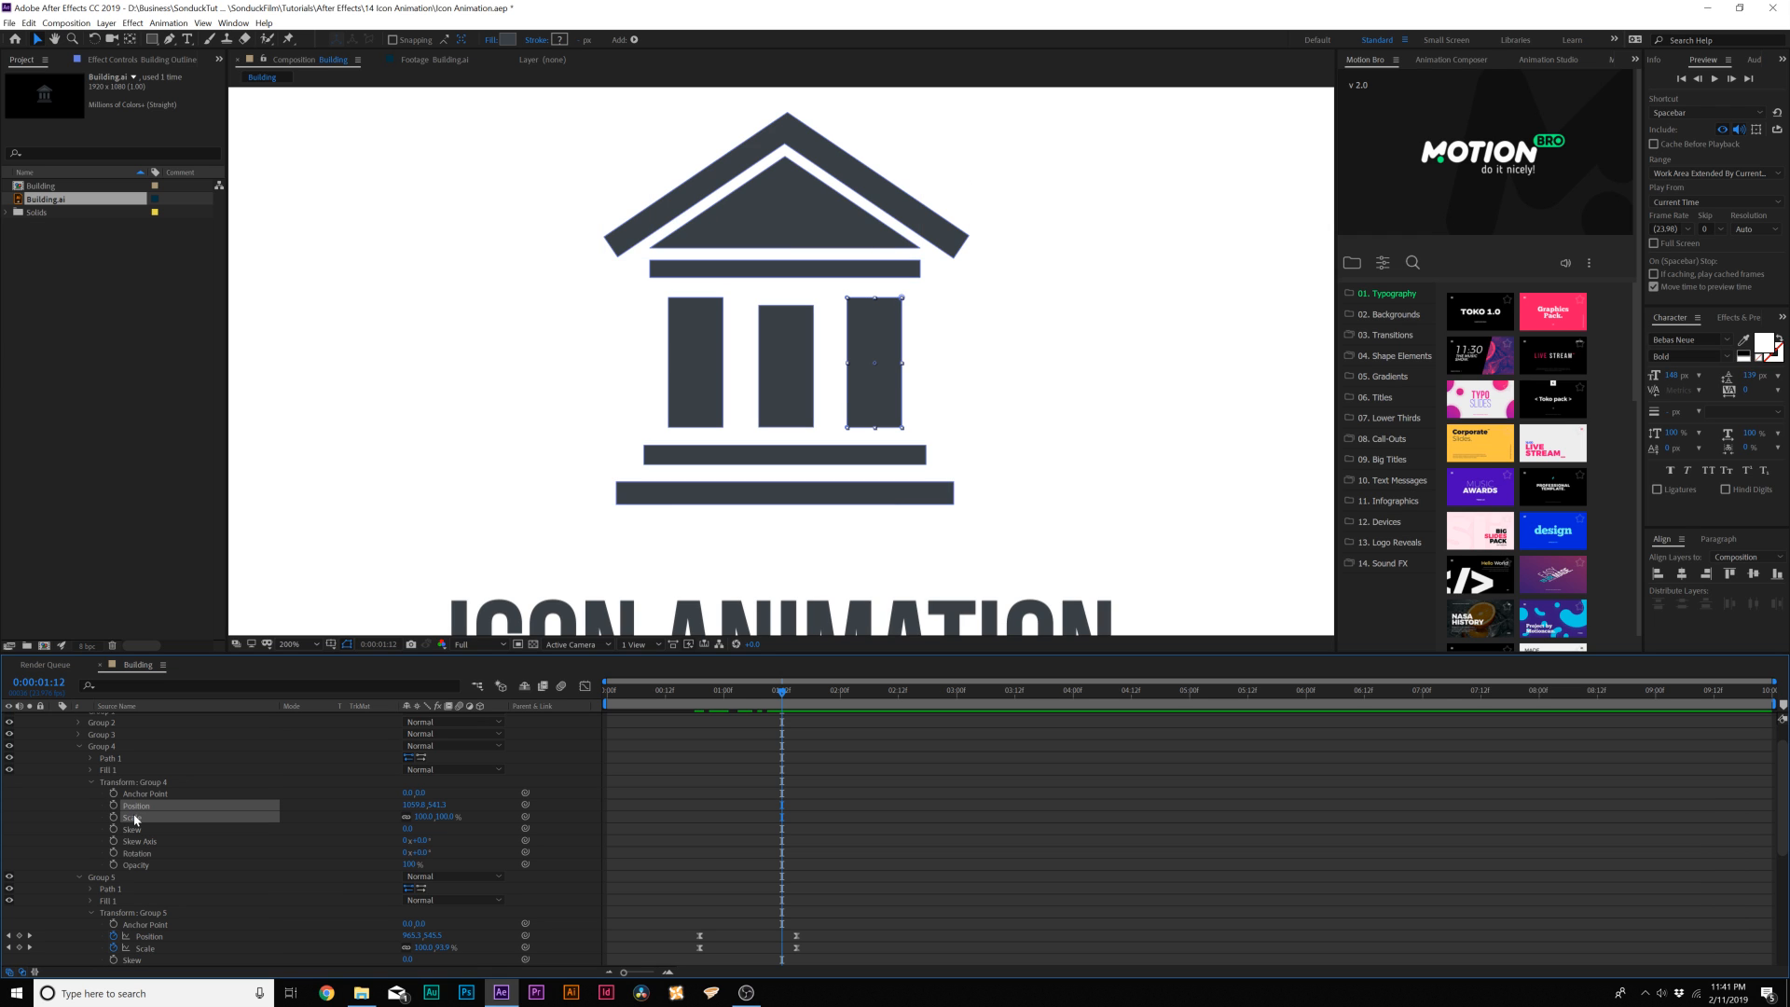
key(ctrl+v)
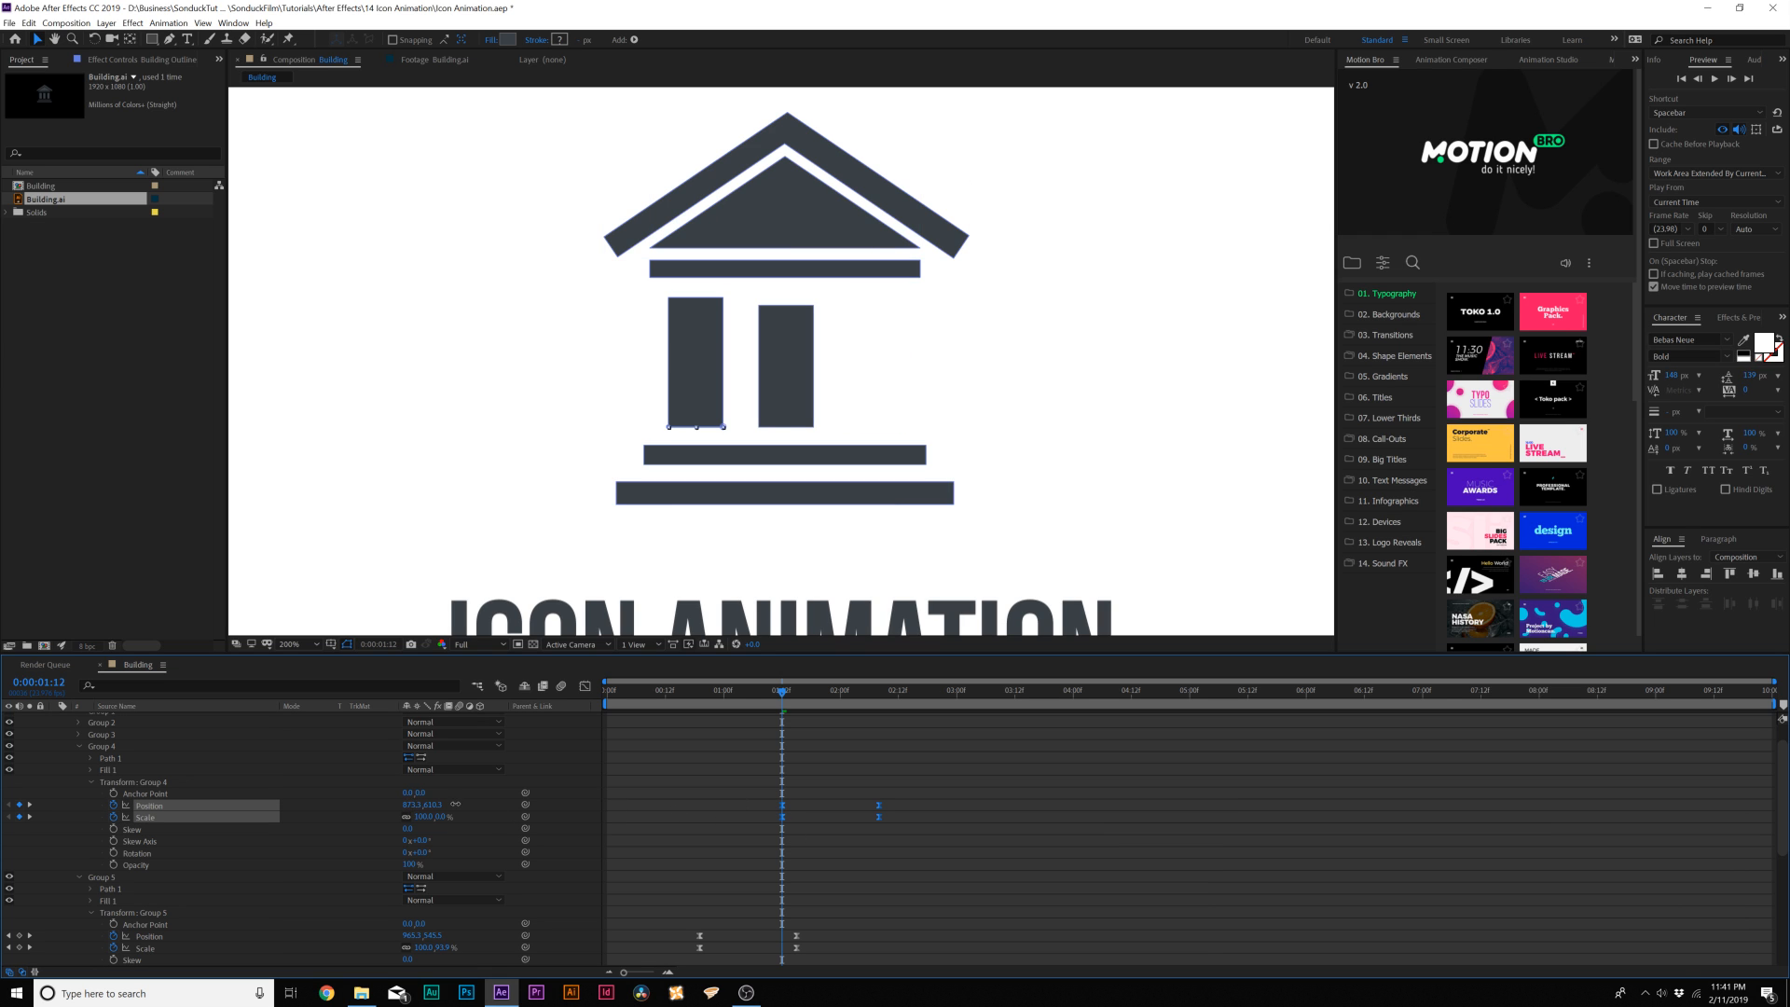
drag(455, 803, 555, 808)
click(740, 746)
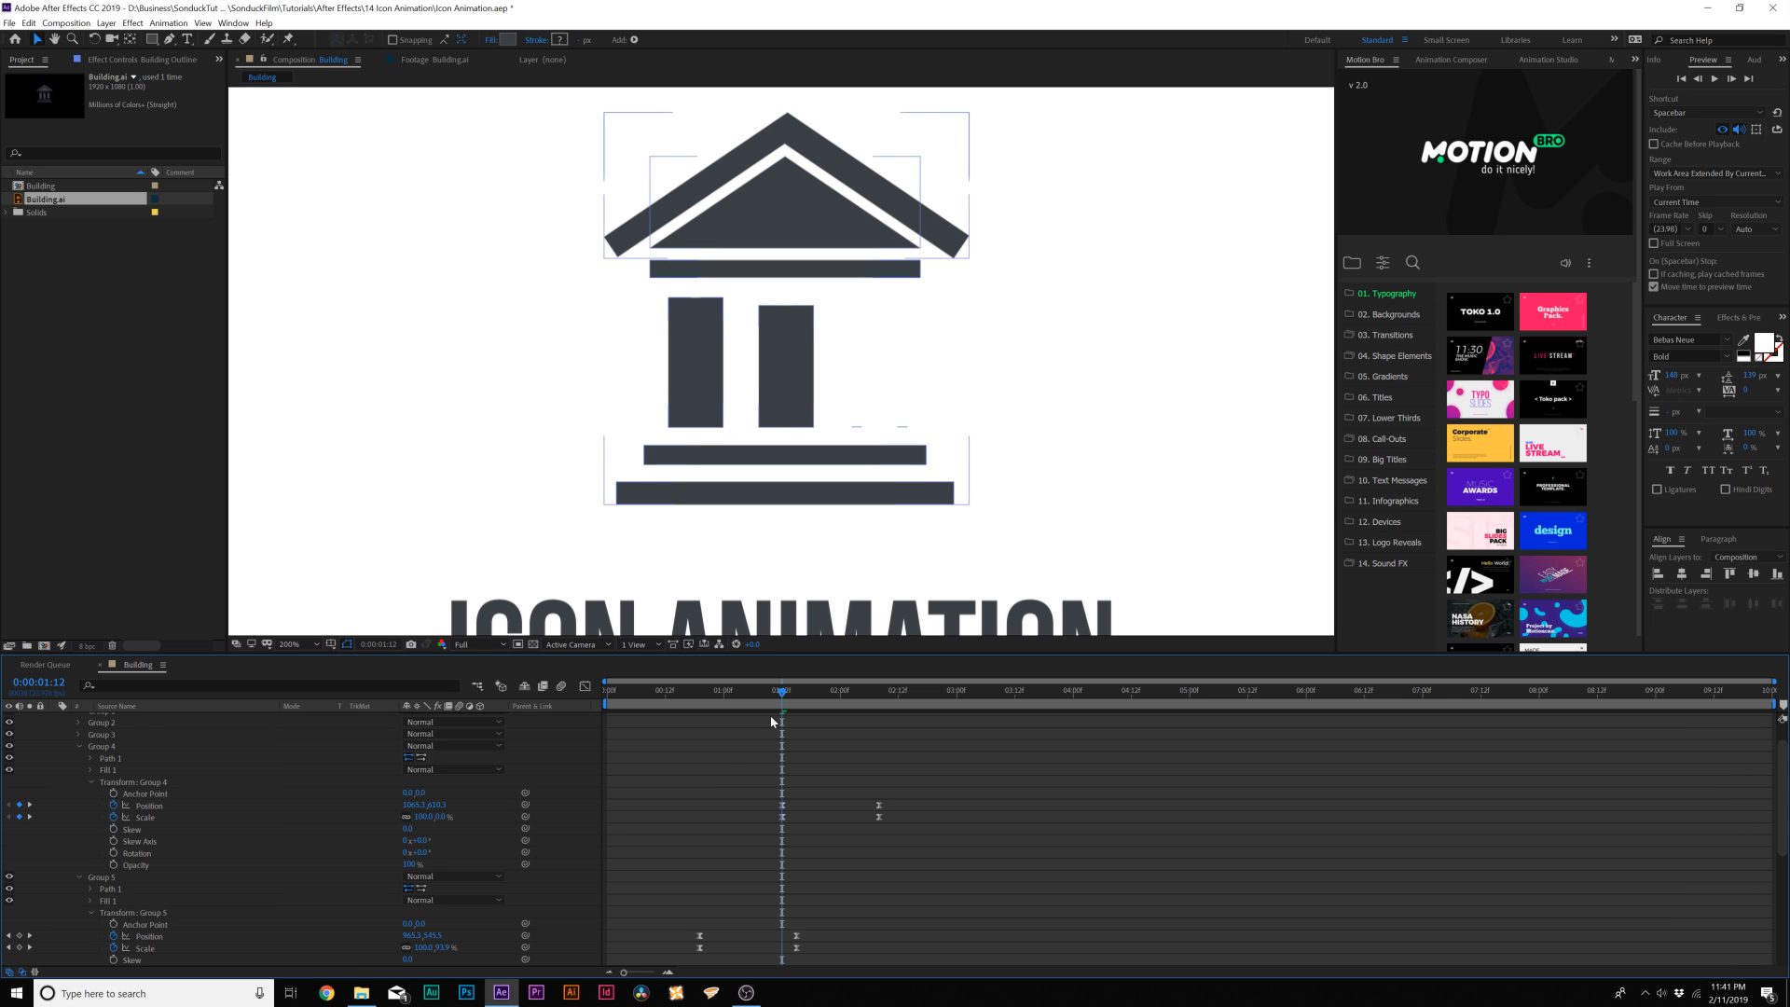
drag(783, 697, 869, 706)
drag(961, 759, 773, 841)
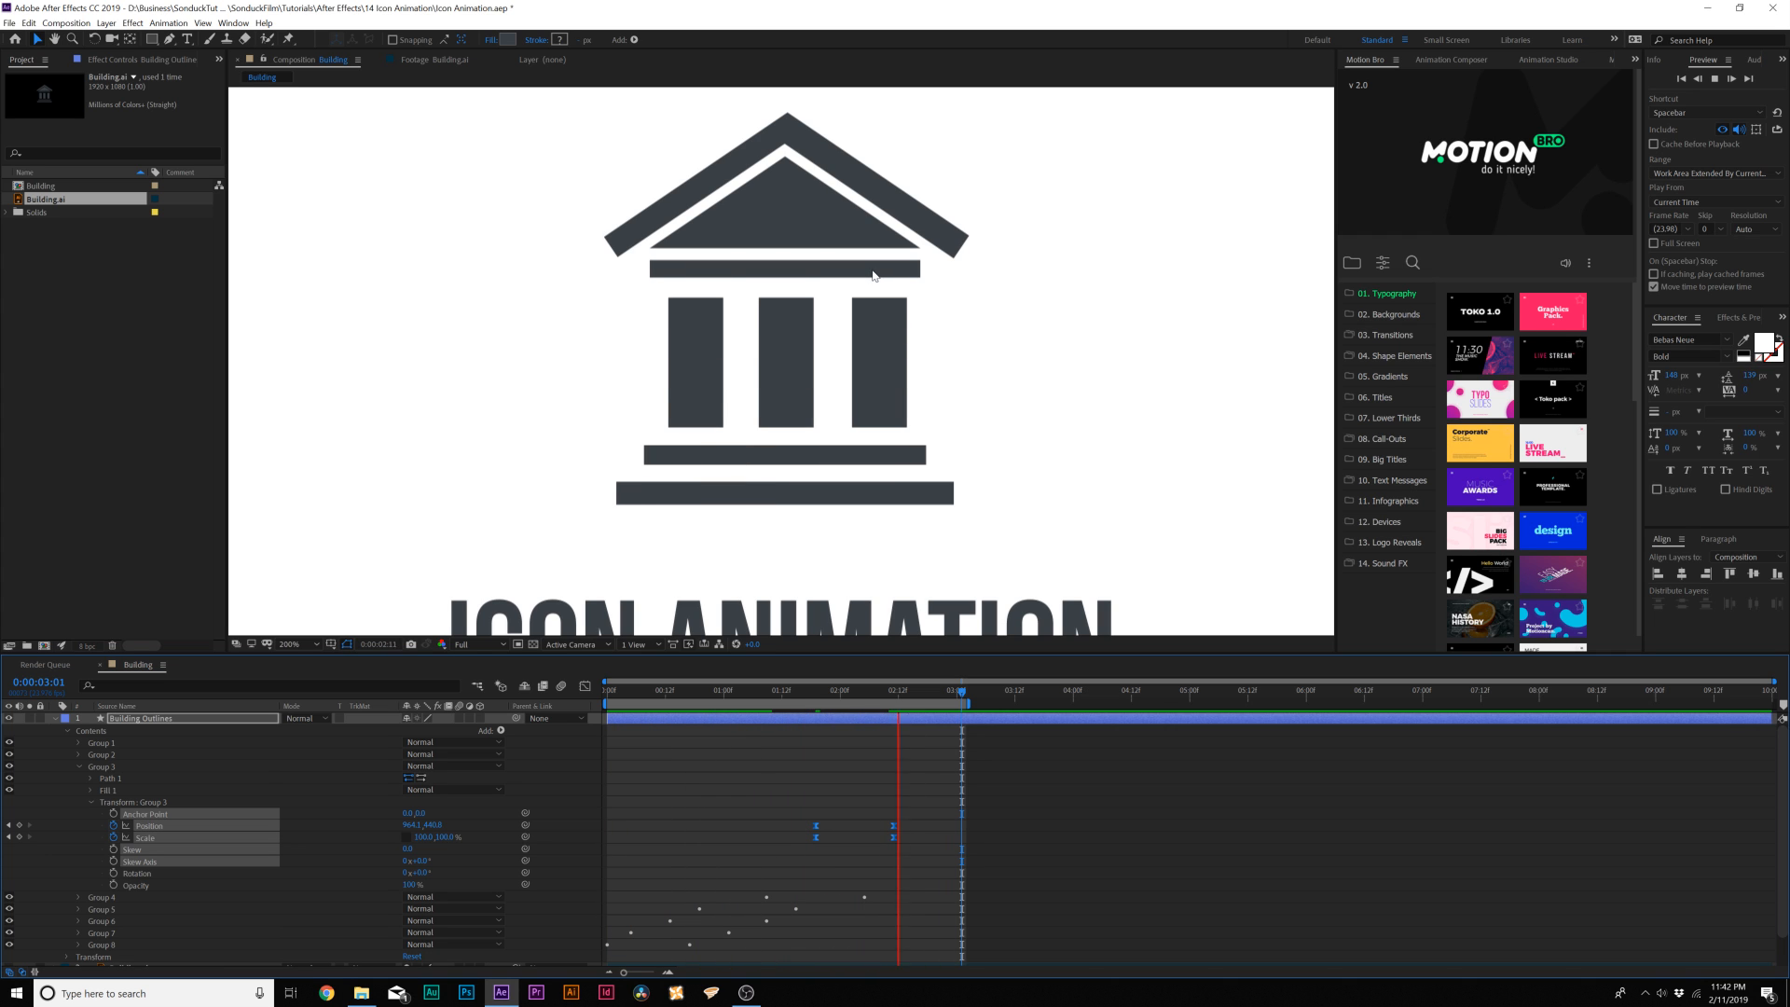
Stop the preview, collapse Group 3 and add Trim Paths to Group 2, the inner roof triangle
key(space)
click(79, 766)
click(79, 754)
click(102, 754)
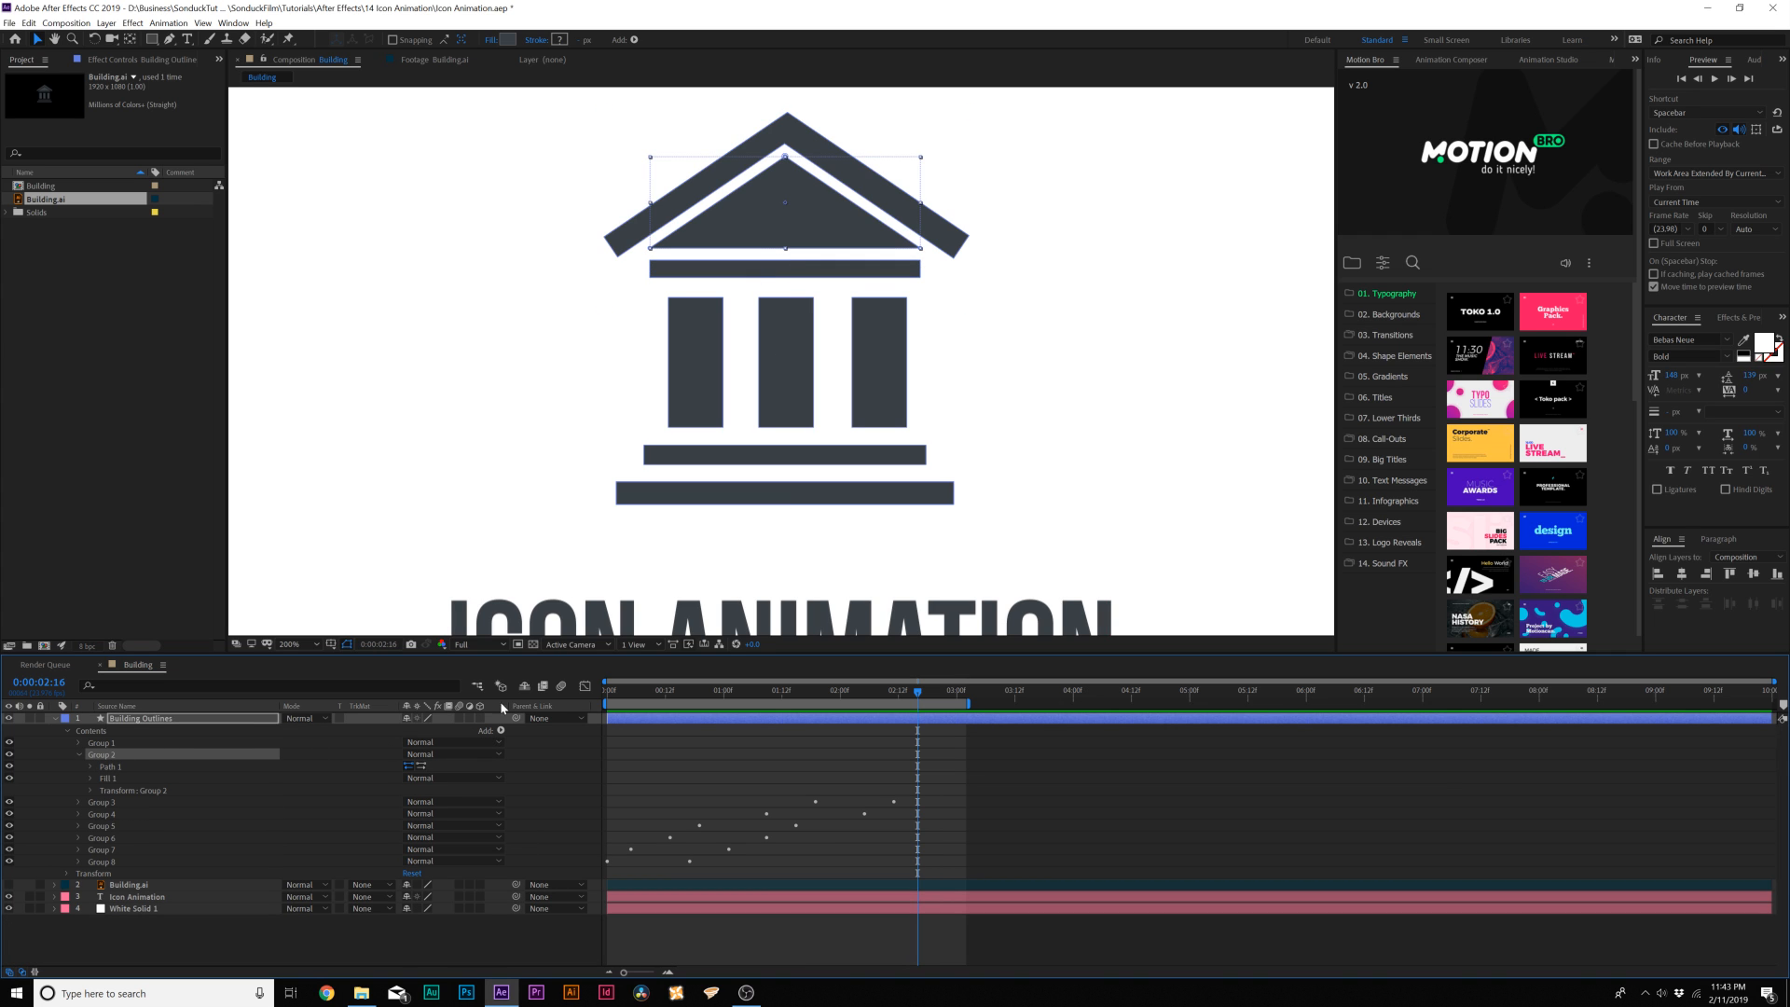
click(502, 731)
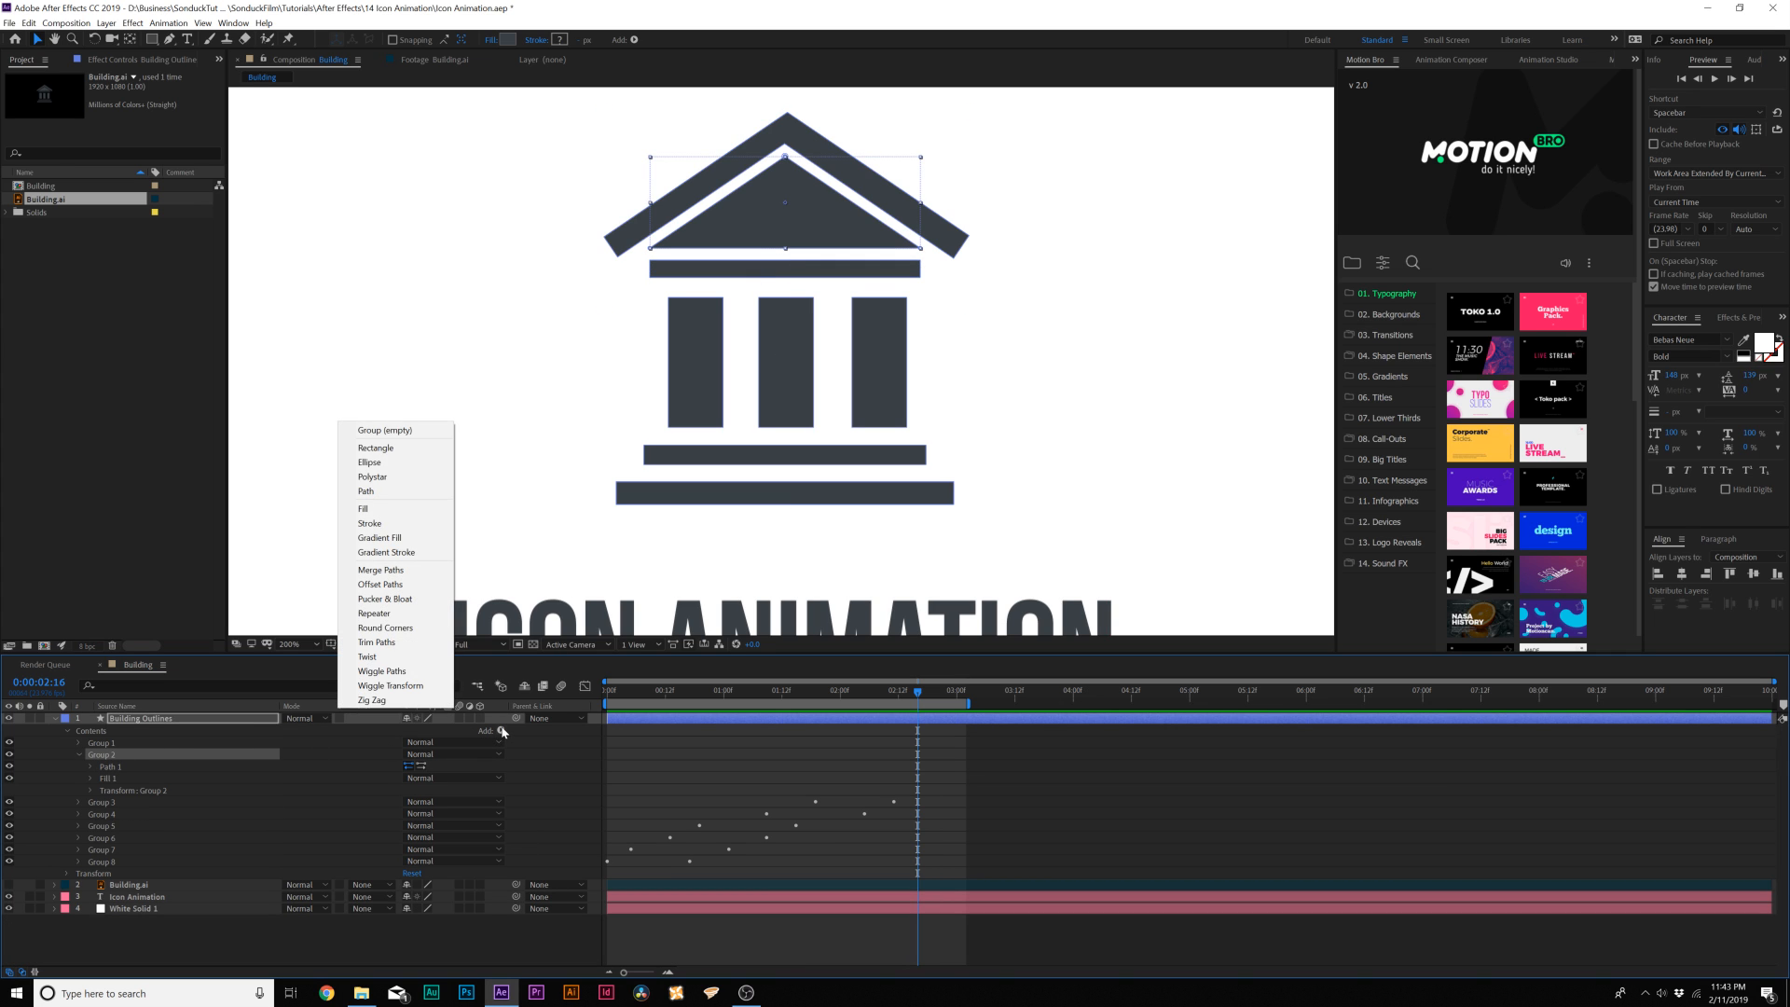
click(406, 643)
Keyframe the End value of Group 2's Trim Paths from 0% to 100% at 0:00:03:08 and preview the inner triangle's reveal
click(91, 779)
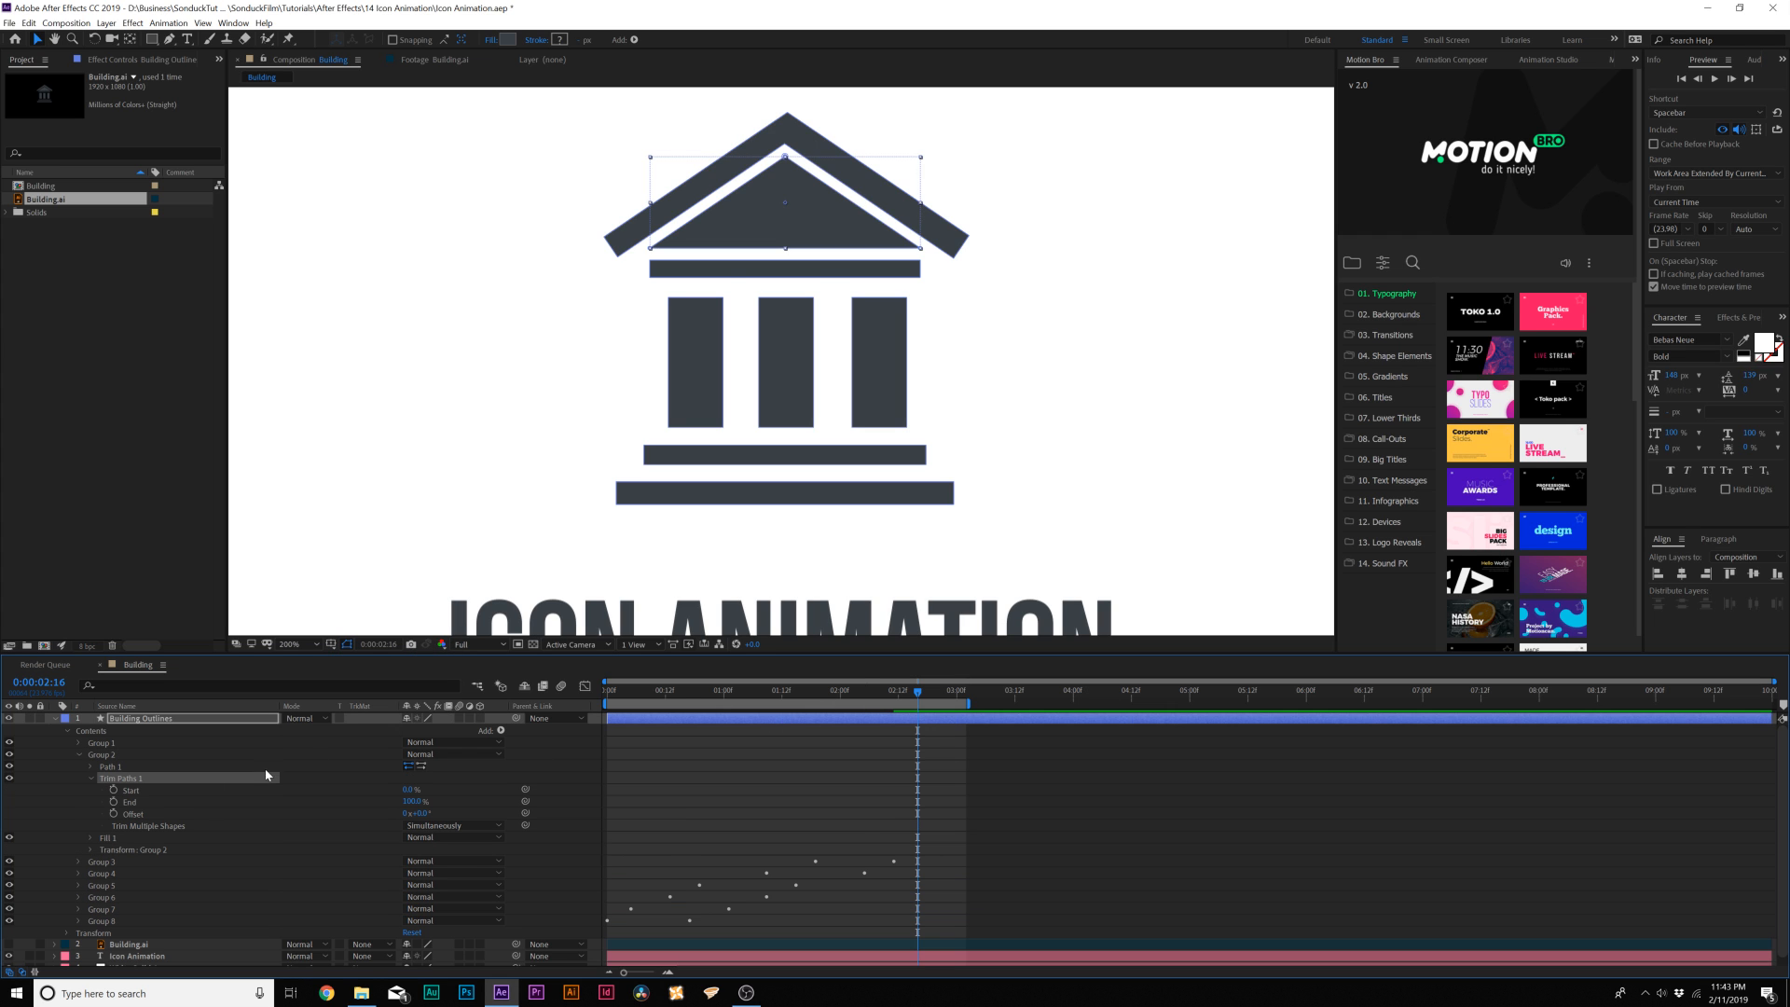
drag(410, 796, 336, 804)
click(114, 802)
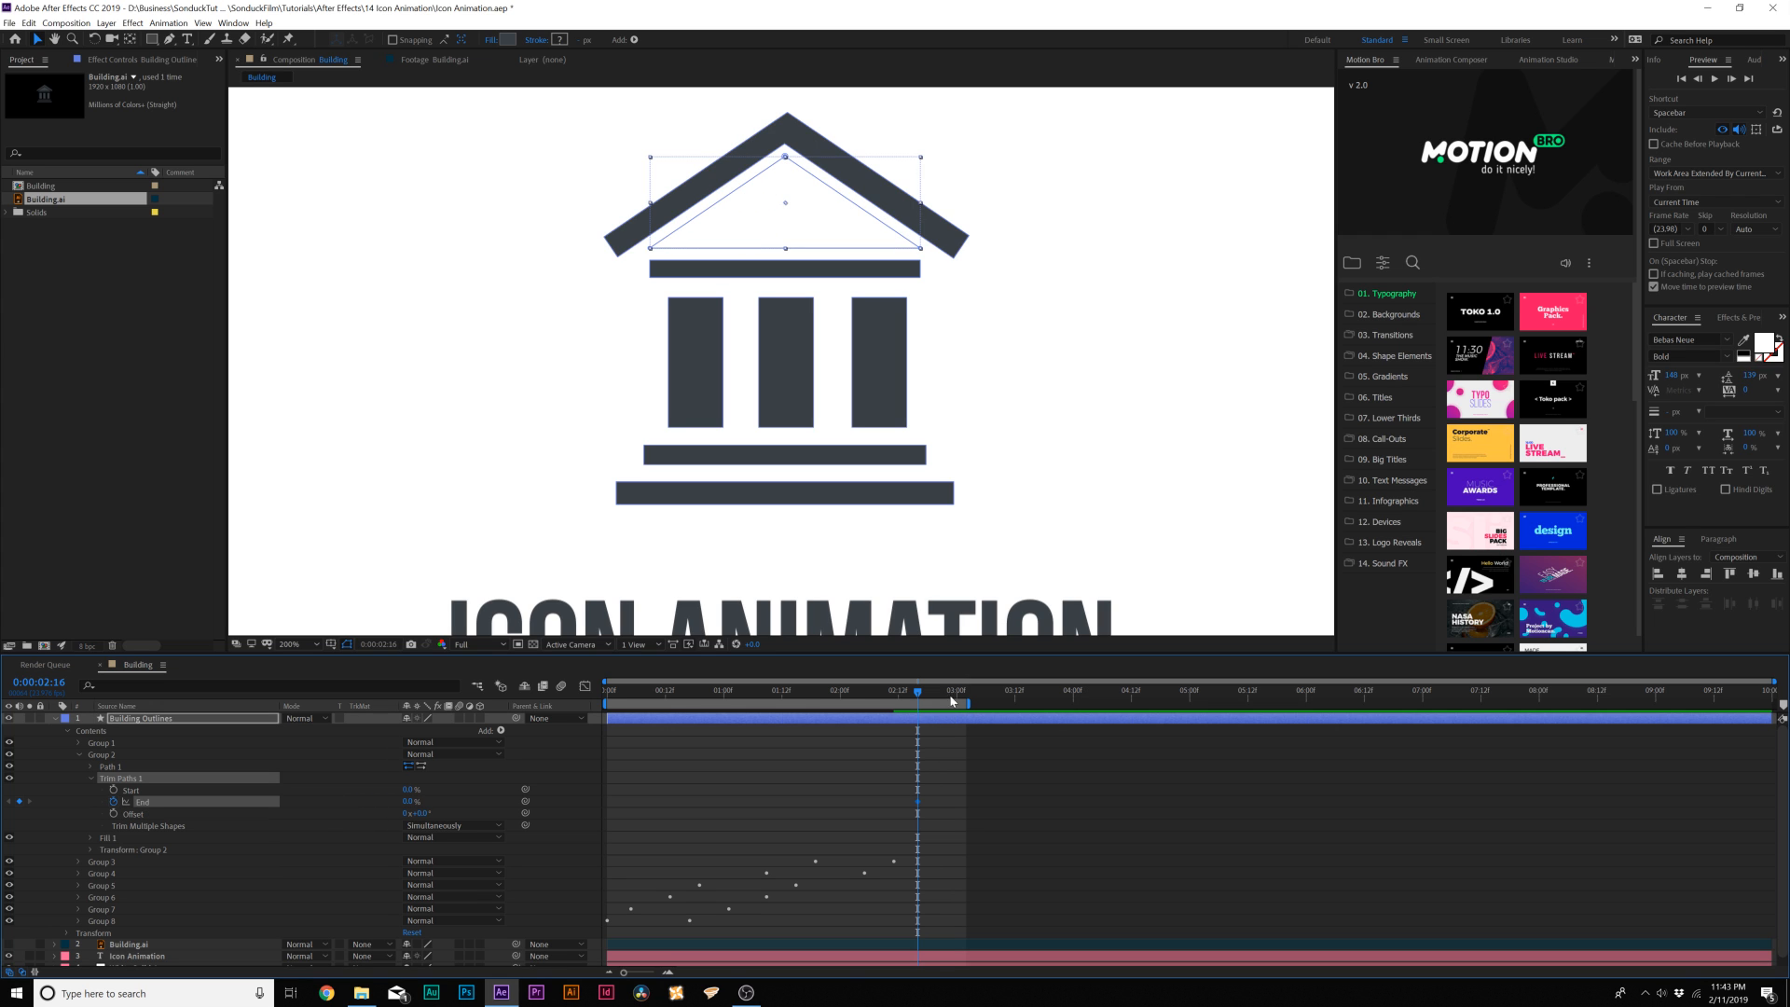
drag(918, 802, 878, 802)
drag(918, 690, 995, 691)
drag(411, 804, 508, 804)
click(868, 690)
key(space)
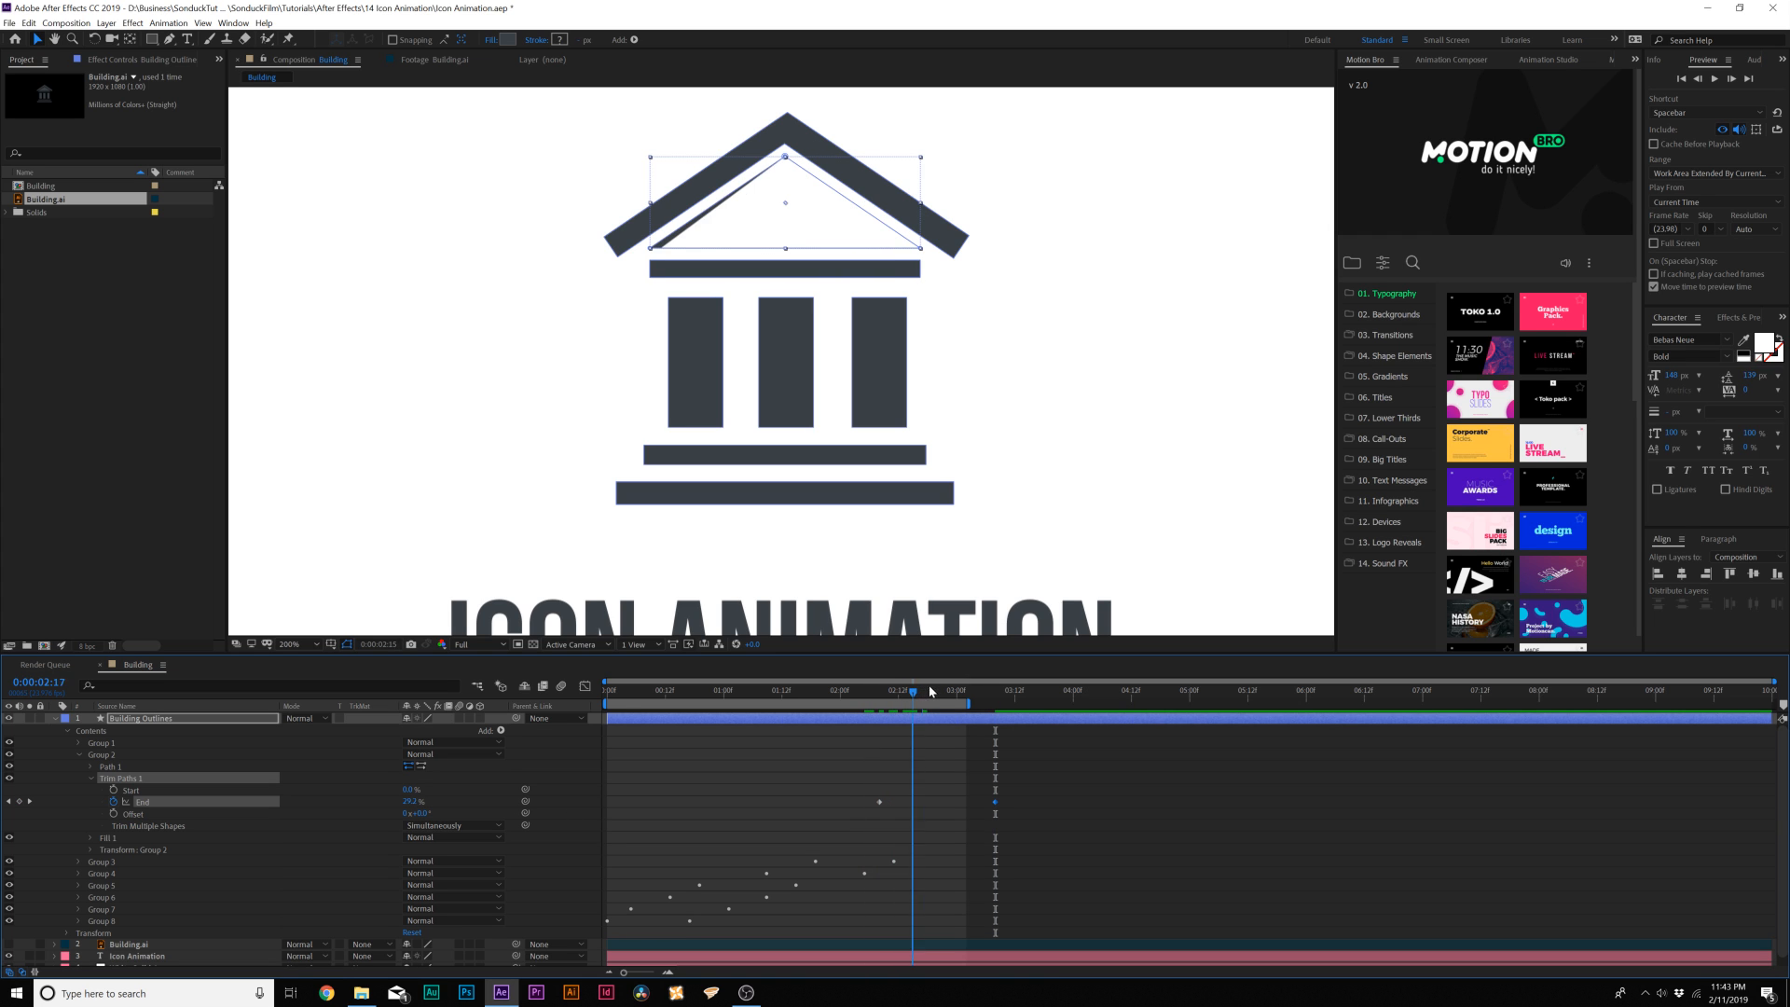
Apply Easy Ease to both Trim Paths End keyframes of Group 2
drag(1066, 779, 876, 817)
key(F9)
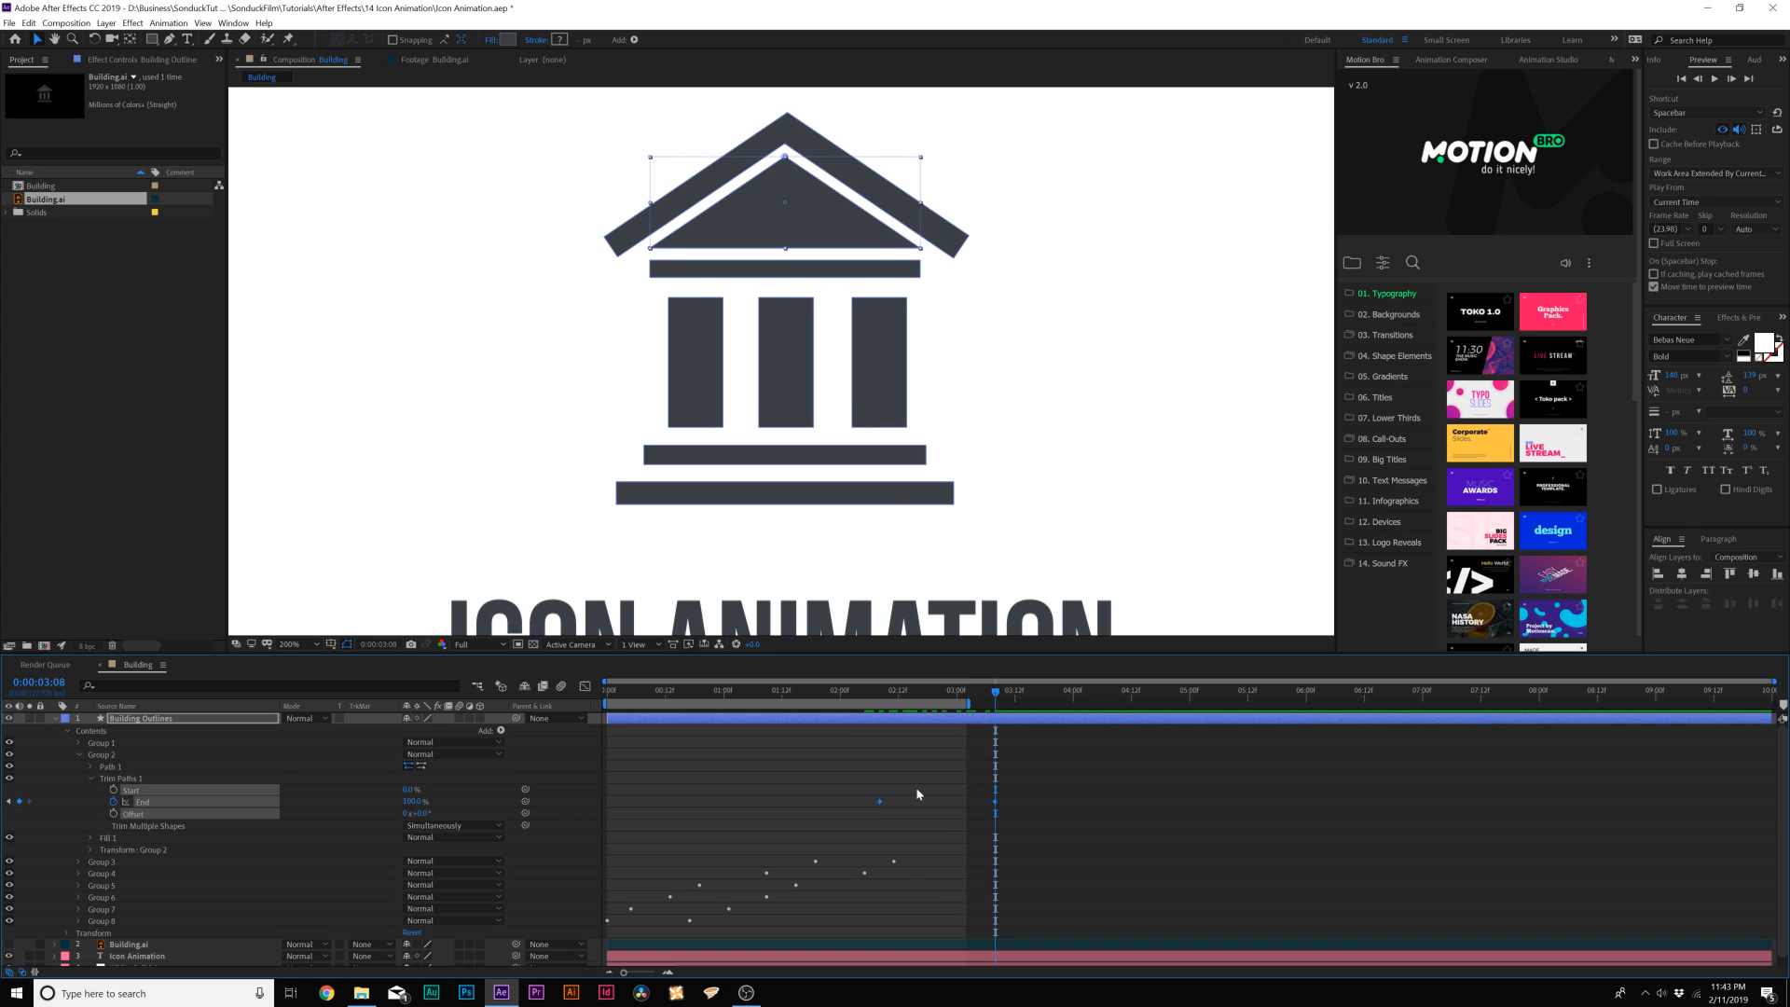
click(982, 780)
key(ctrl+z)
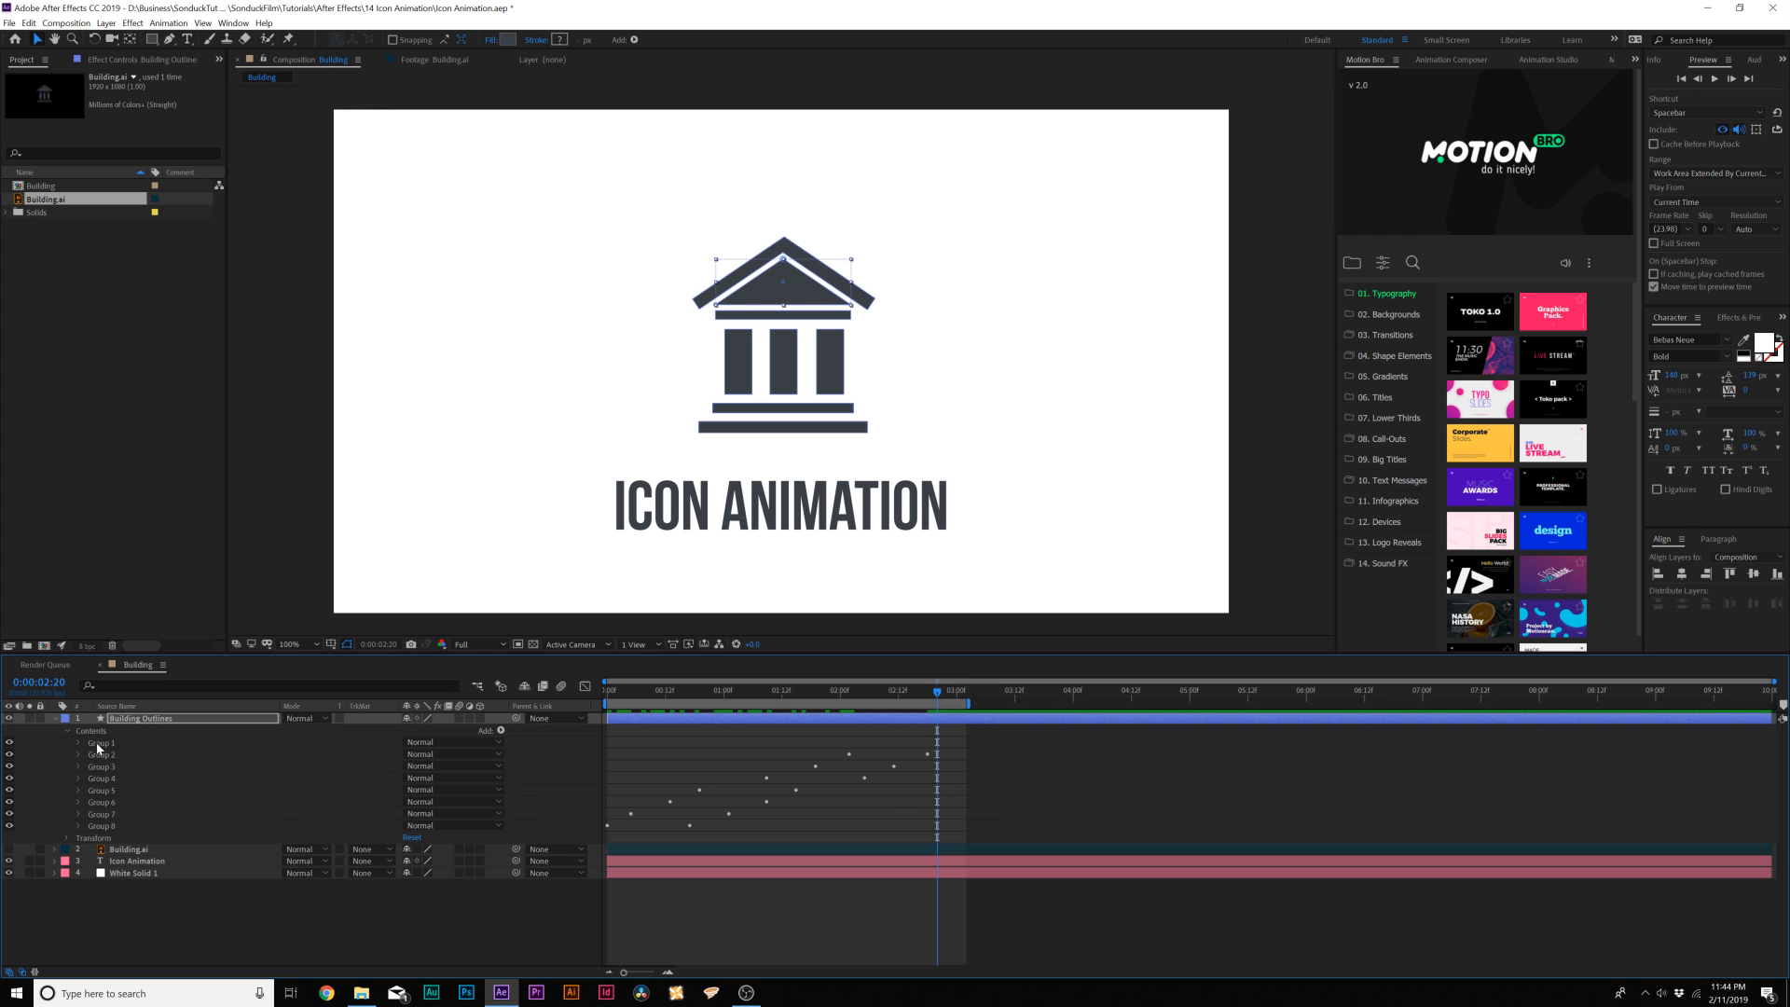
Keyframe Group 1's Position so the outer roof drops in from above the frame starting at 0:00:02:20, and select both keyframes
click(247, 742)
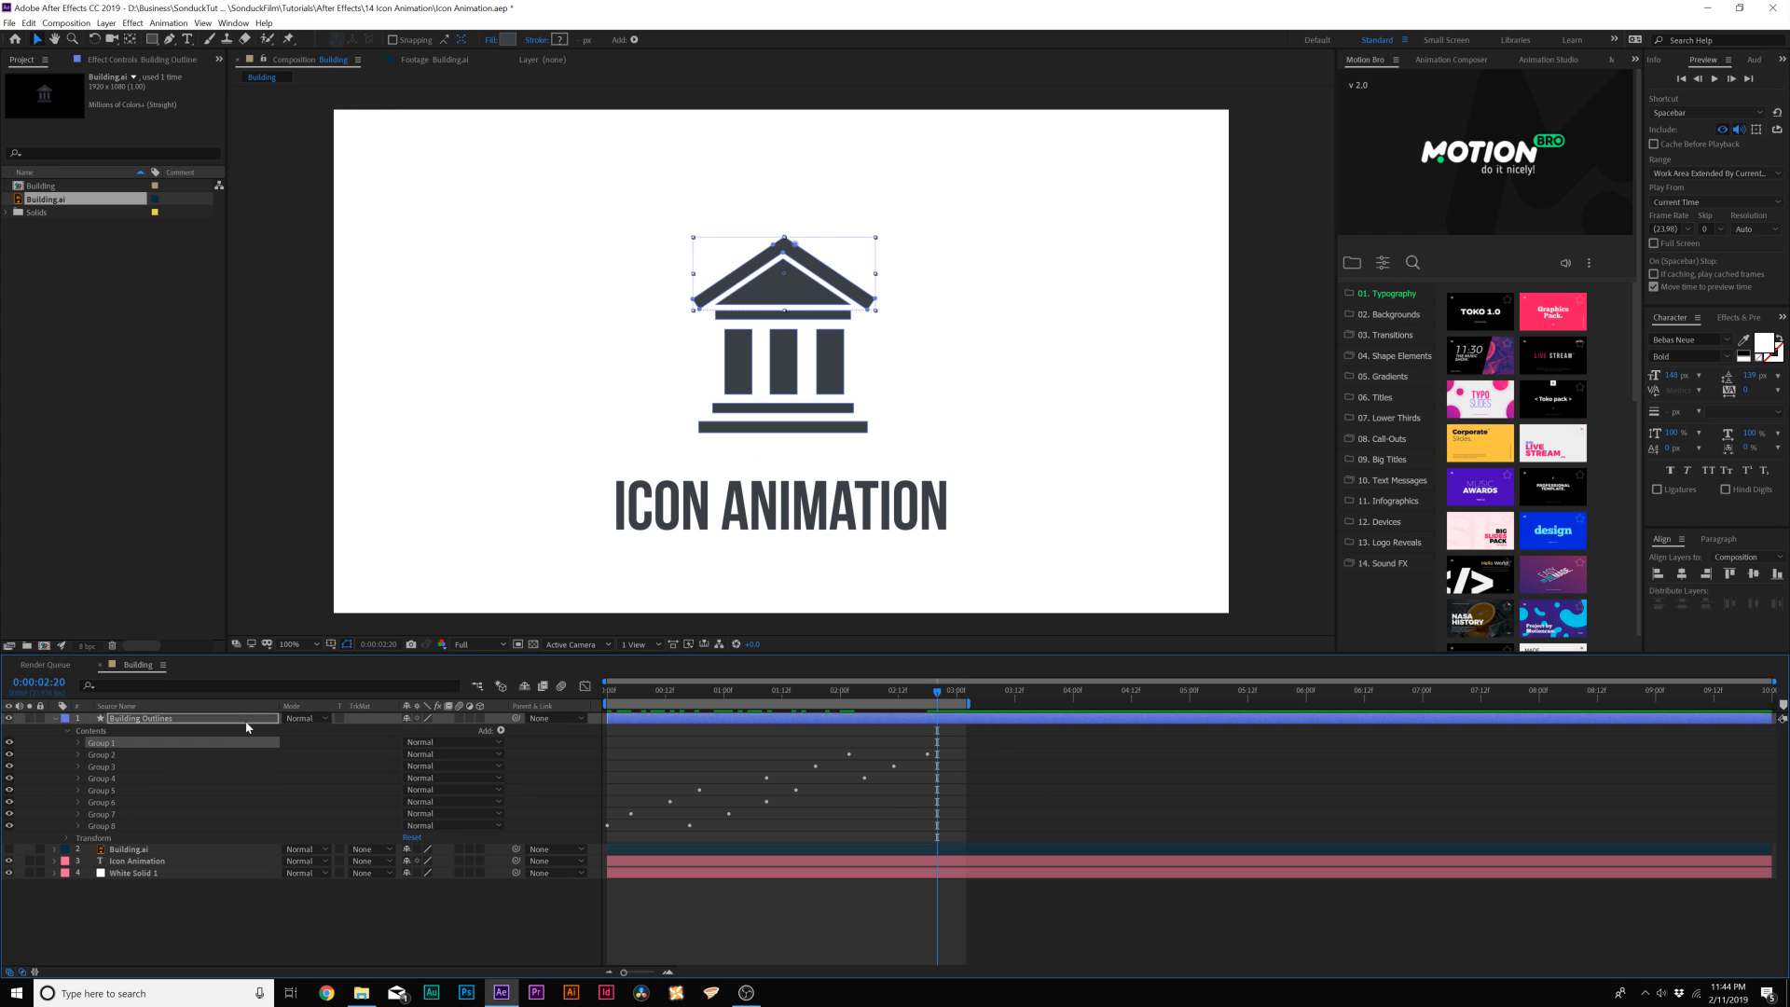
click(78, 743)
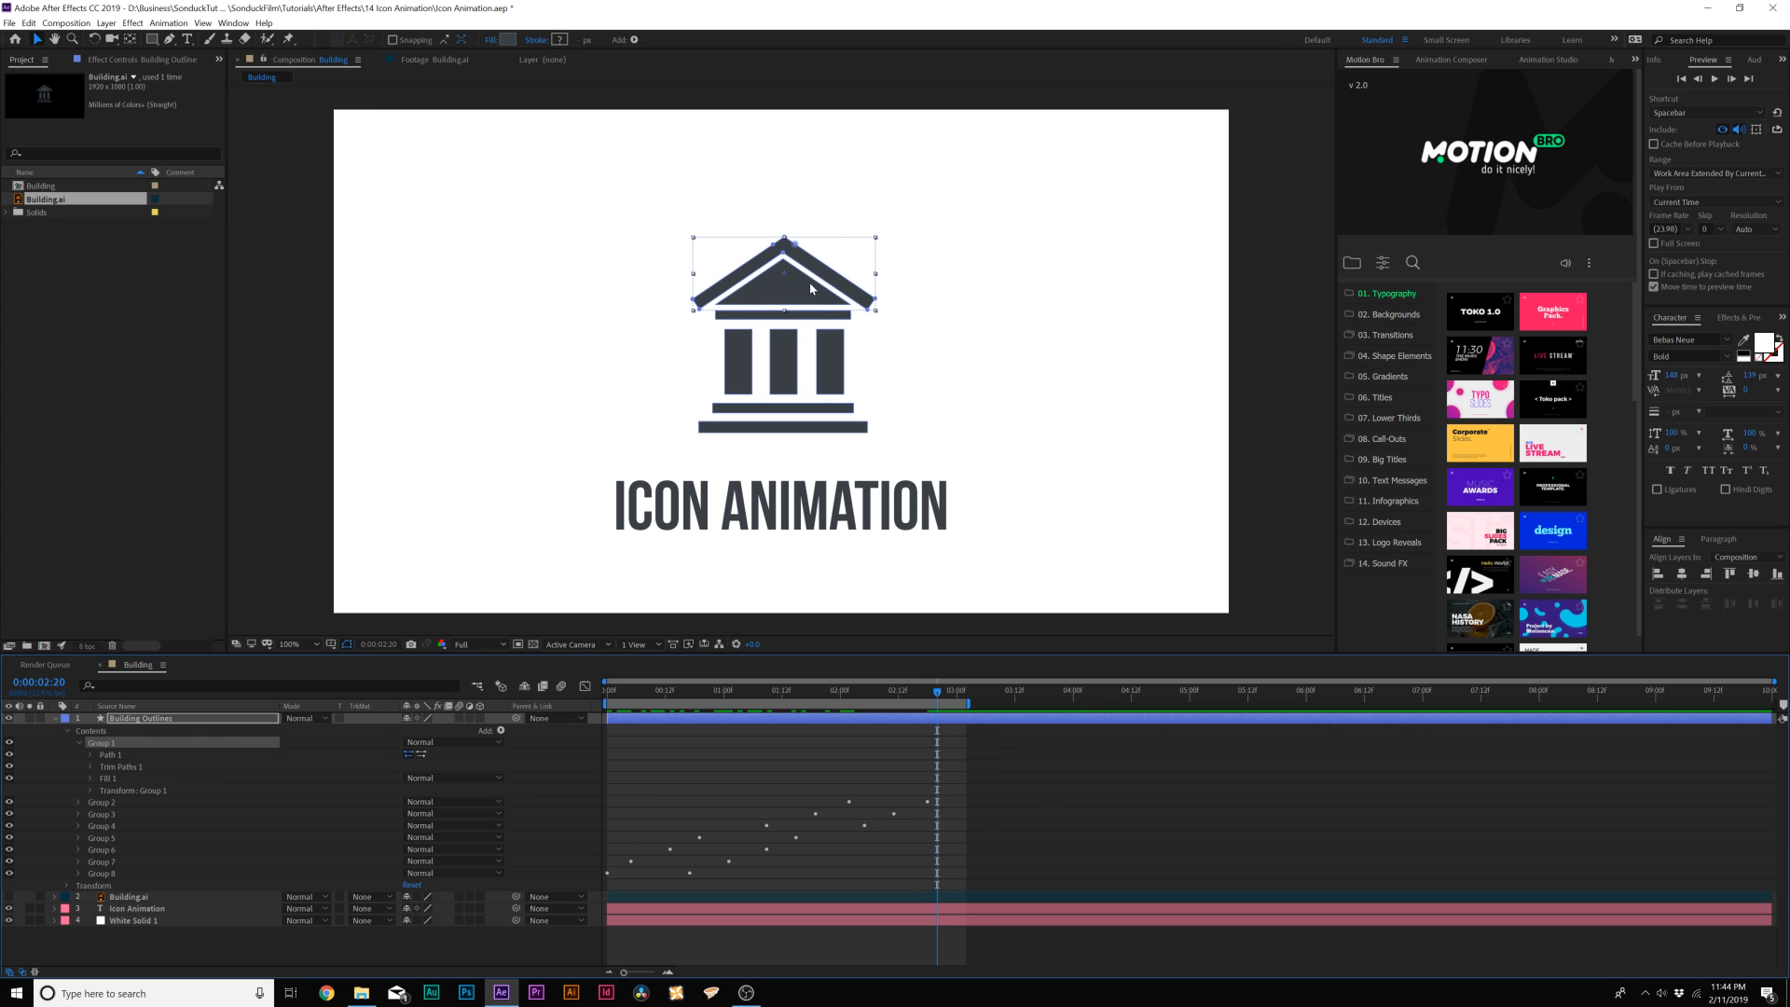
click(88, 791)
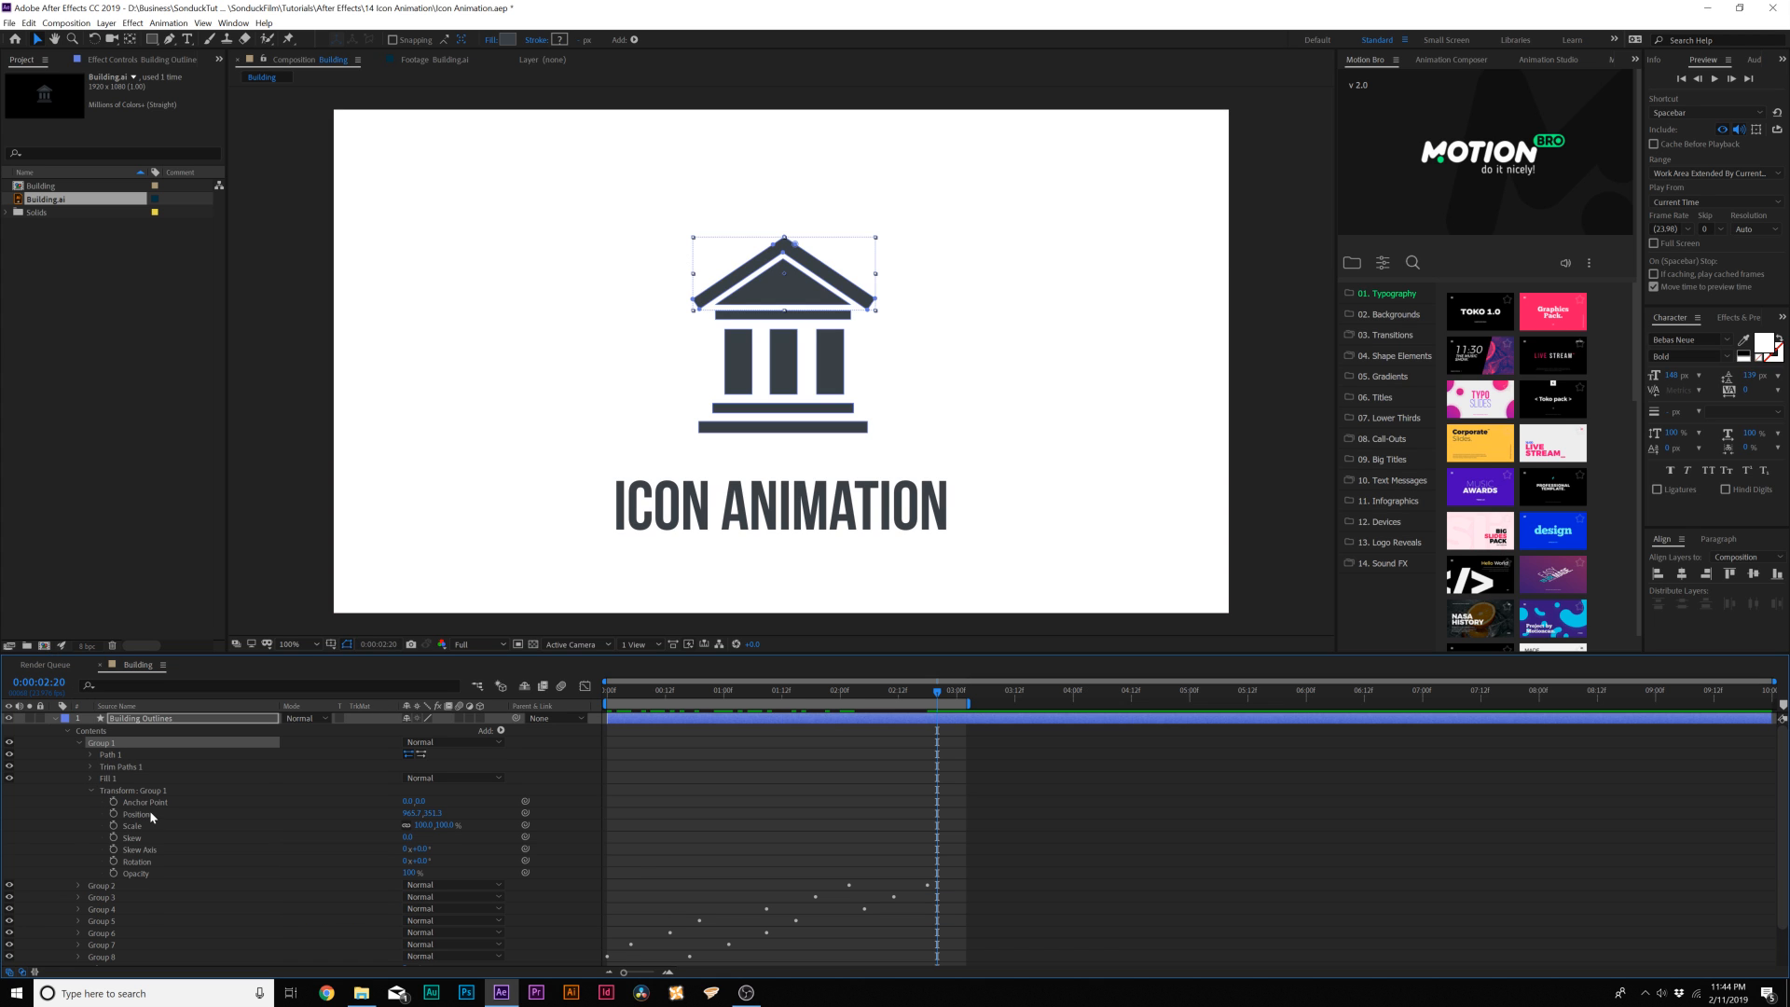
click(113, 814)
drag(938, 814, 990, 814)
drag(431, 813, 203, 810)
key(u)
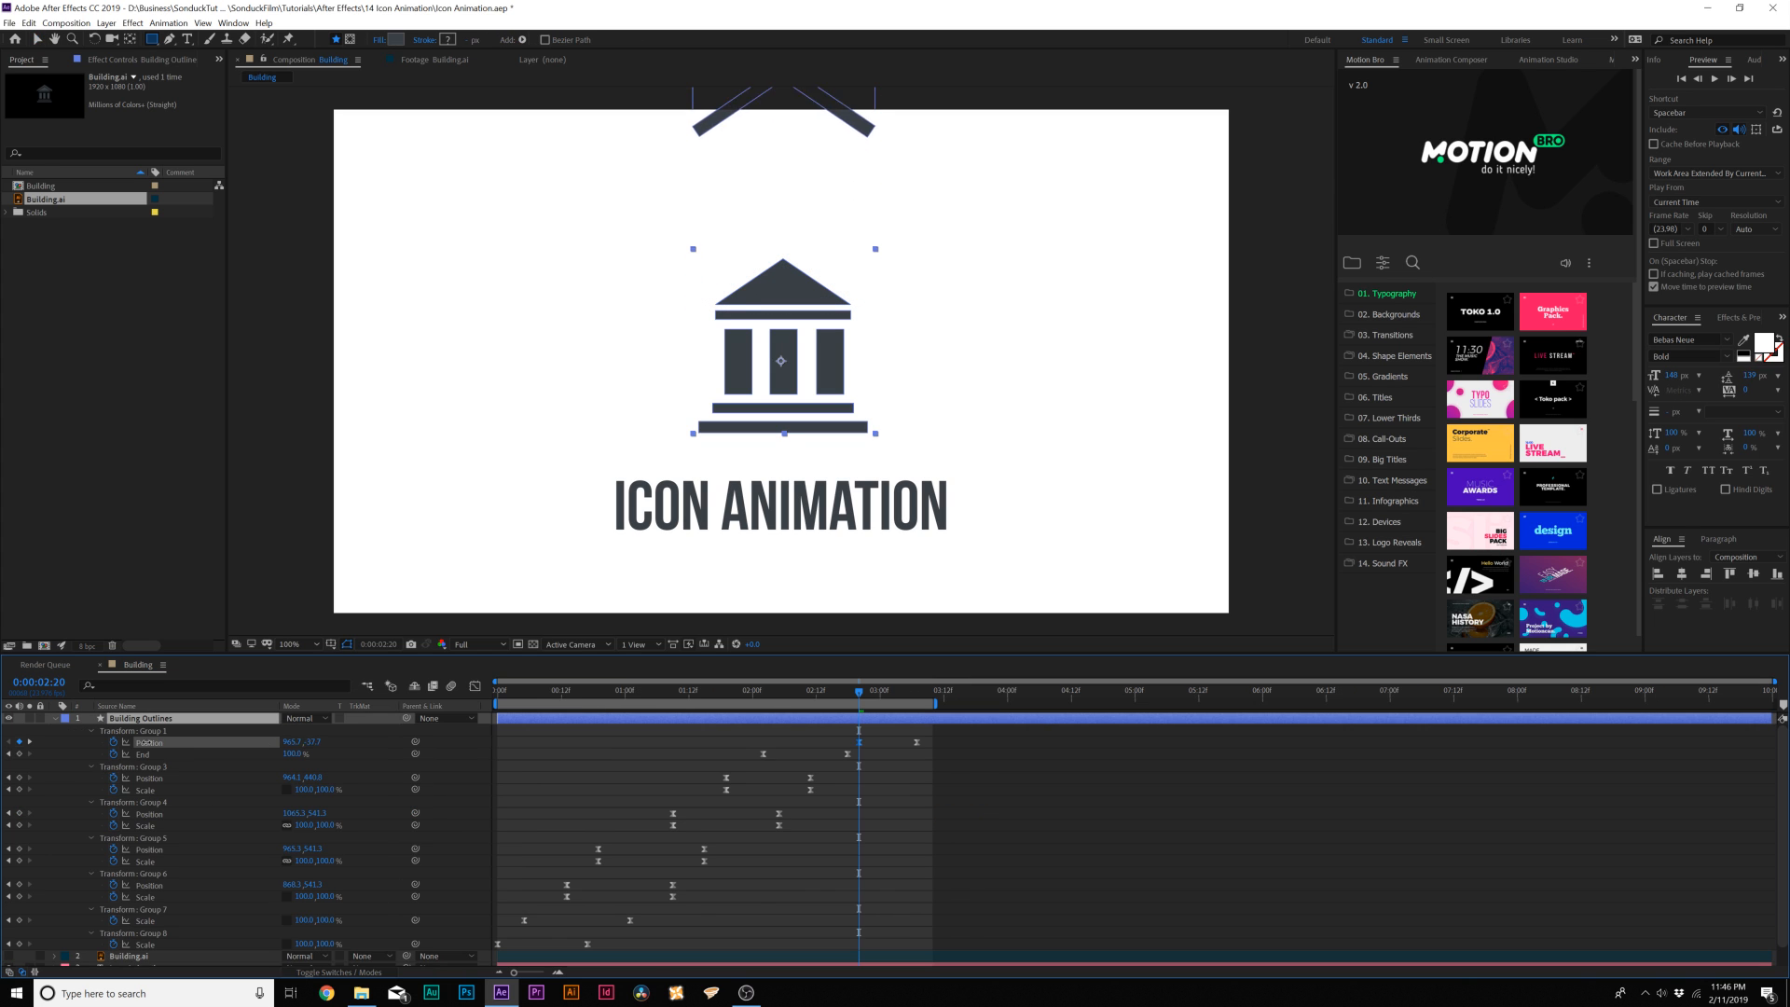
click(854, 743)
drag(929, 737, 801, 743)
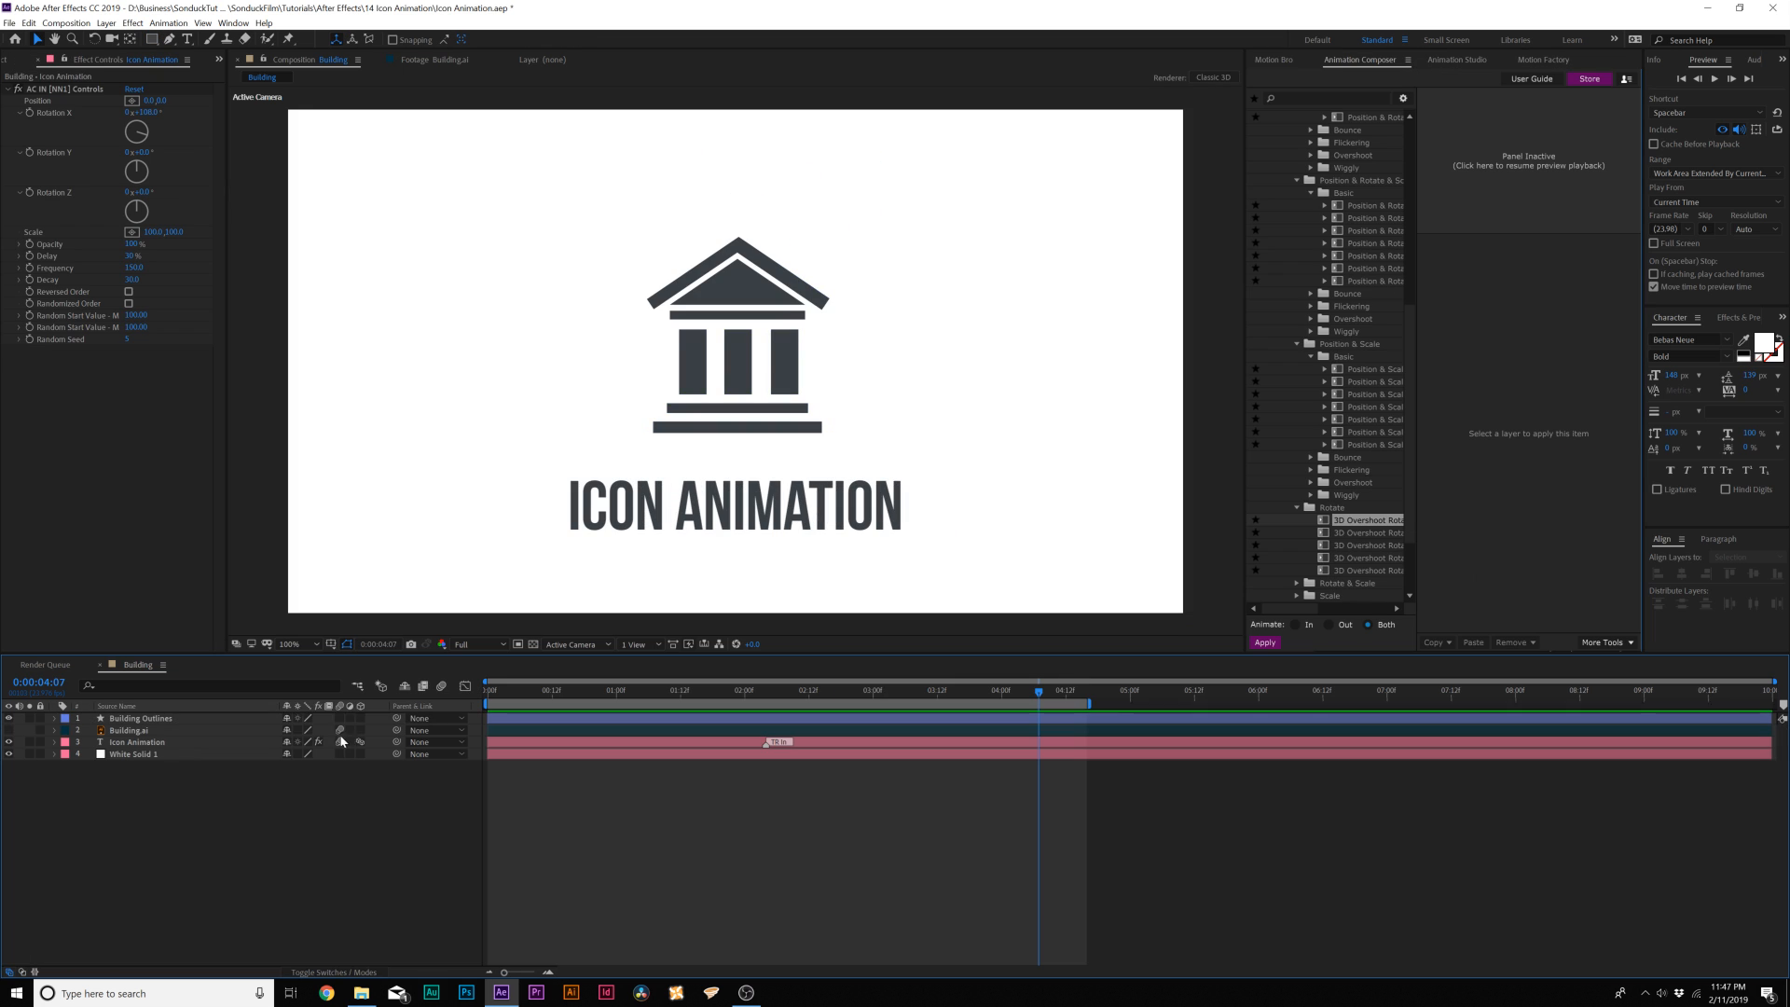
Enable motion blur on the Building Outlines layer and preview the finished icon animation
click(339, 719)
click(372, 719)
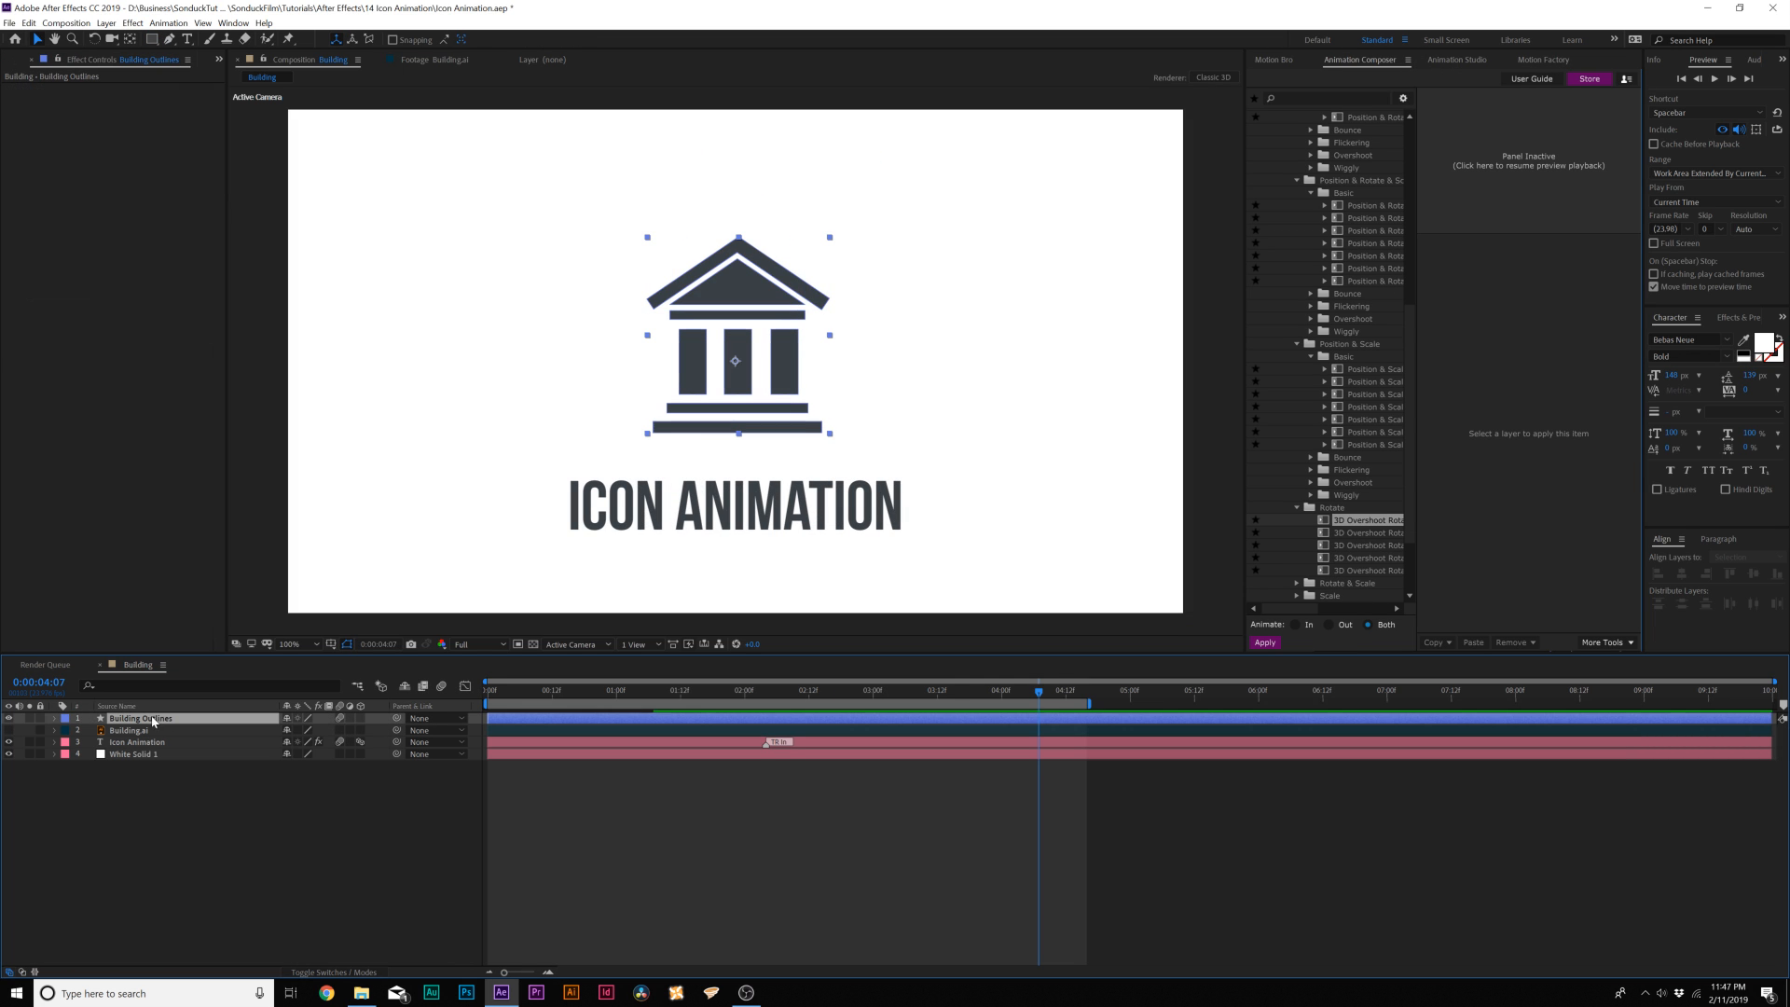
click(383, 848)
click(1254, 116)
key(space)
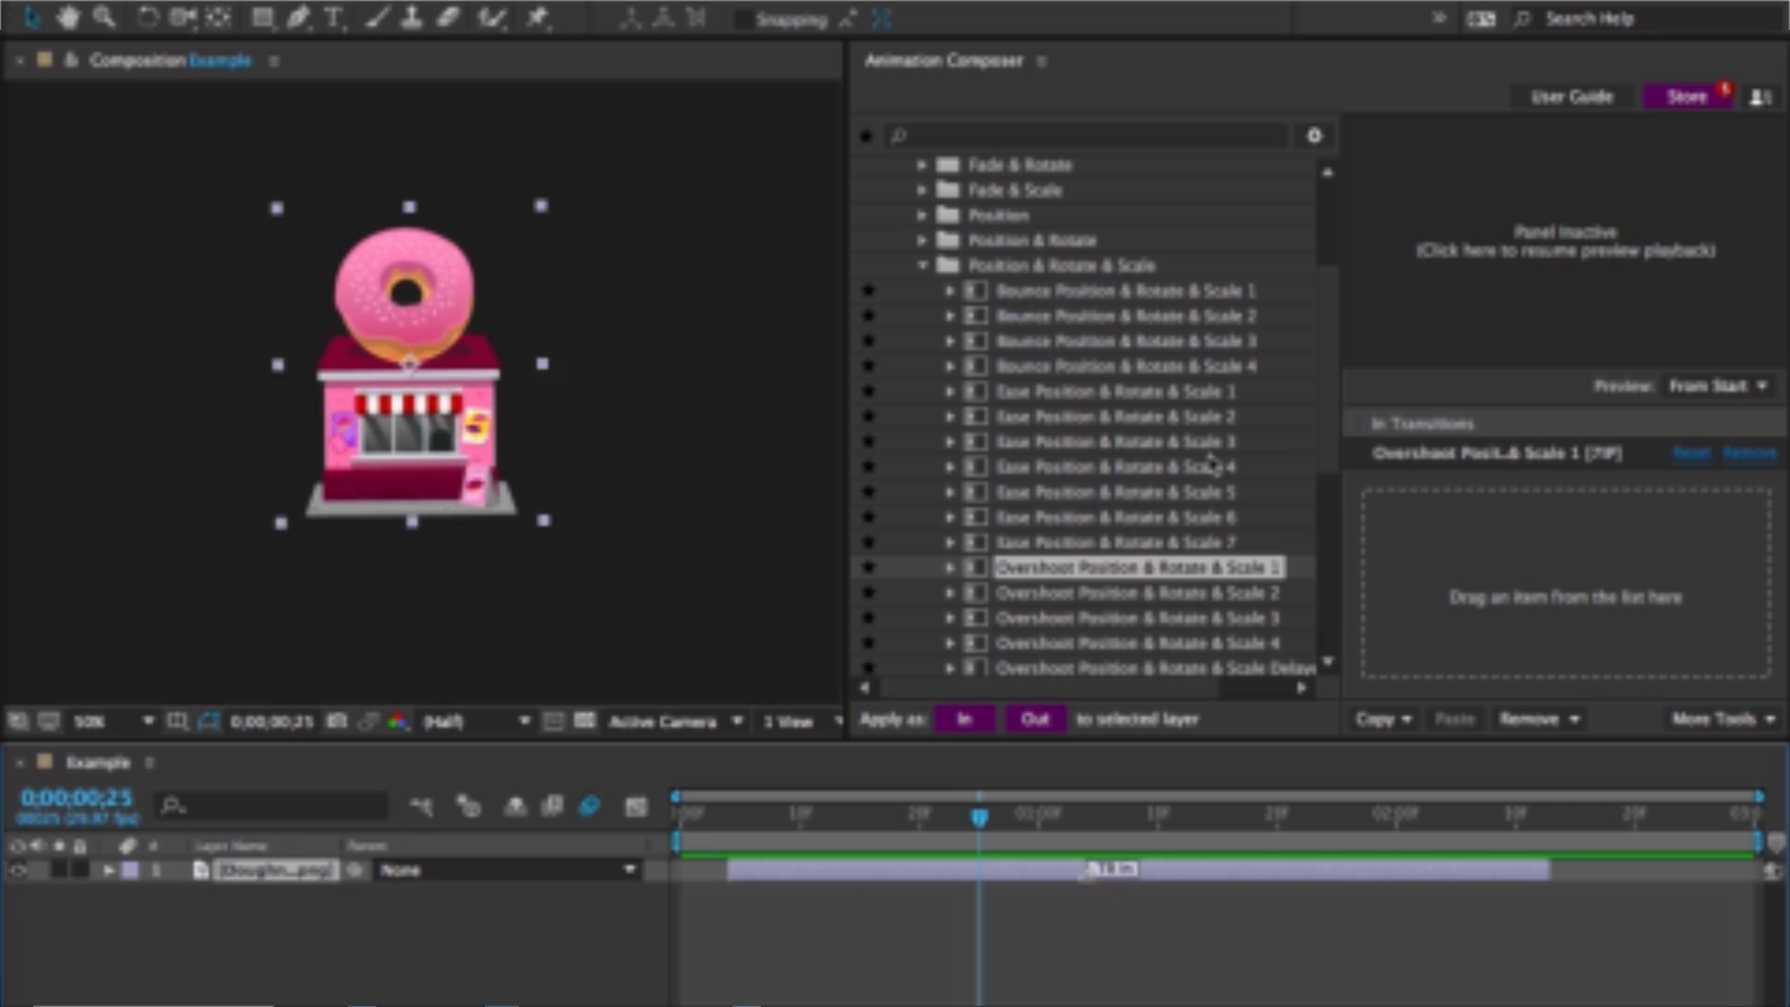
Add Ease Position & Rotate & Scale 3 as an out transition to the doughnut shop layer in the Example composition and preview it
click(1188, 443)
mouse_move(1188, 449)
mouse_down()
mouse_move(1203, 466)
mouse_move(1638, 464)
mouse_up()
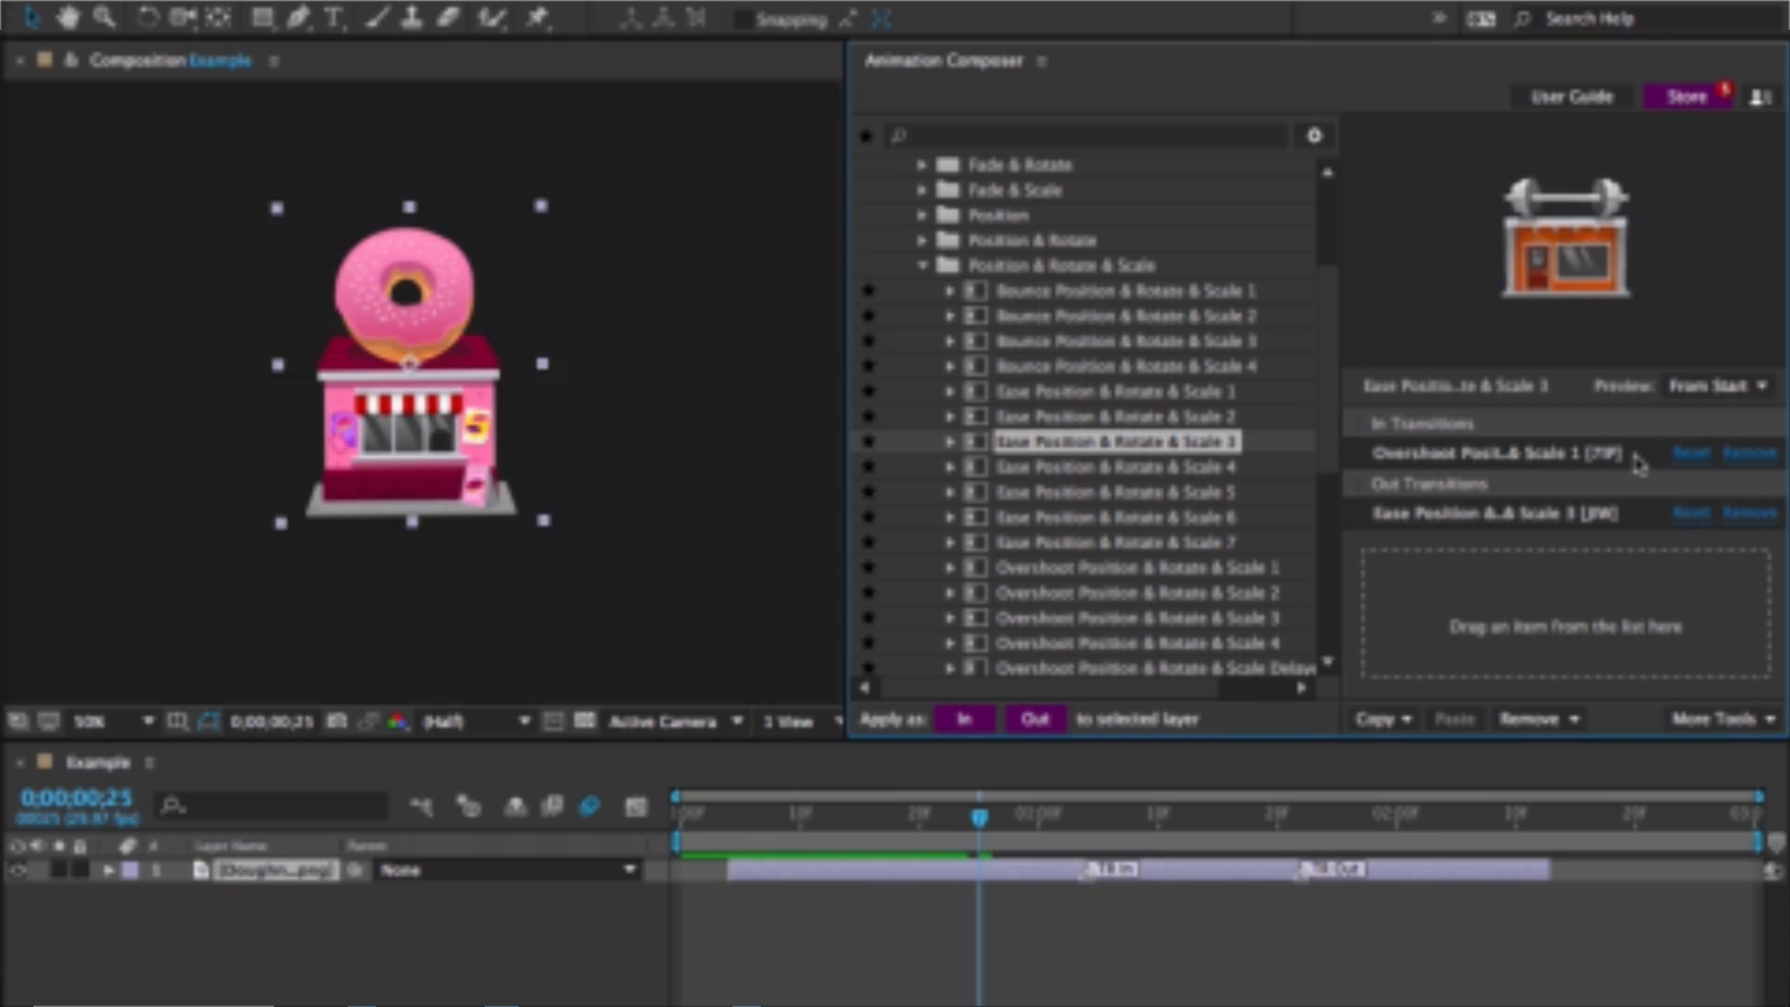
key(space)
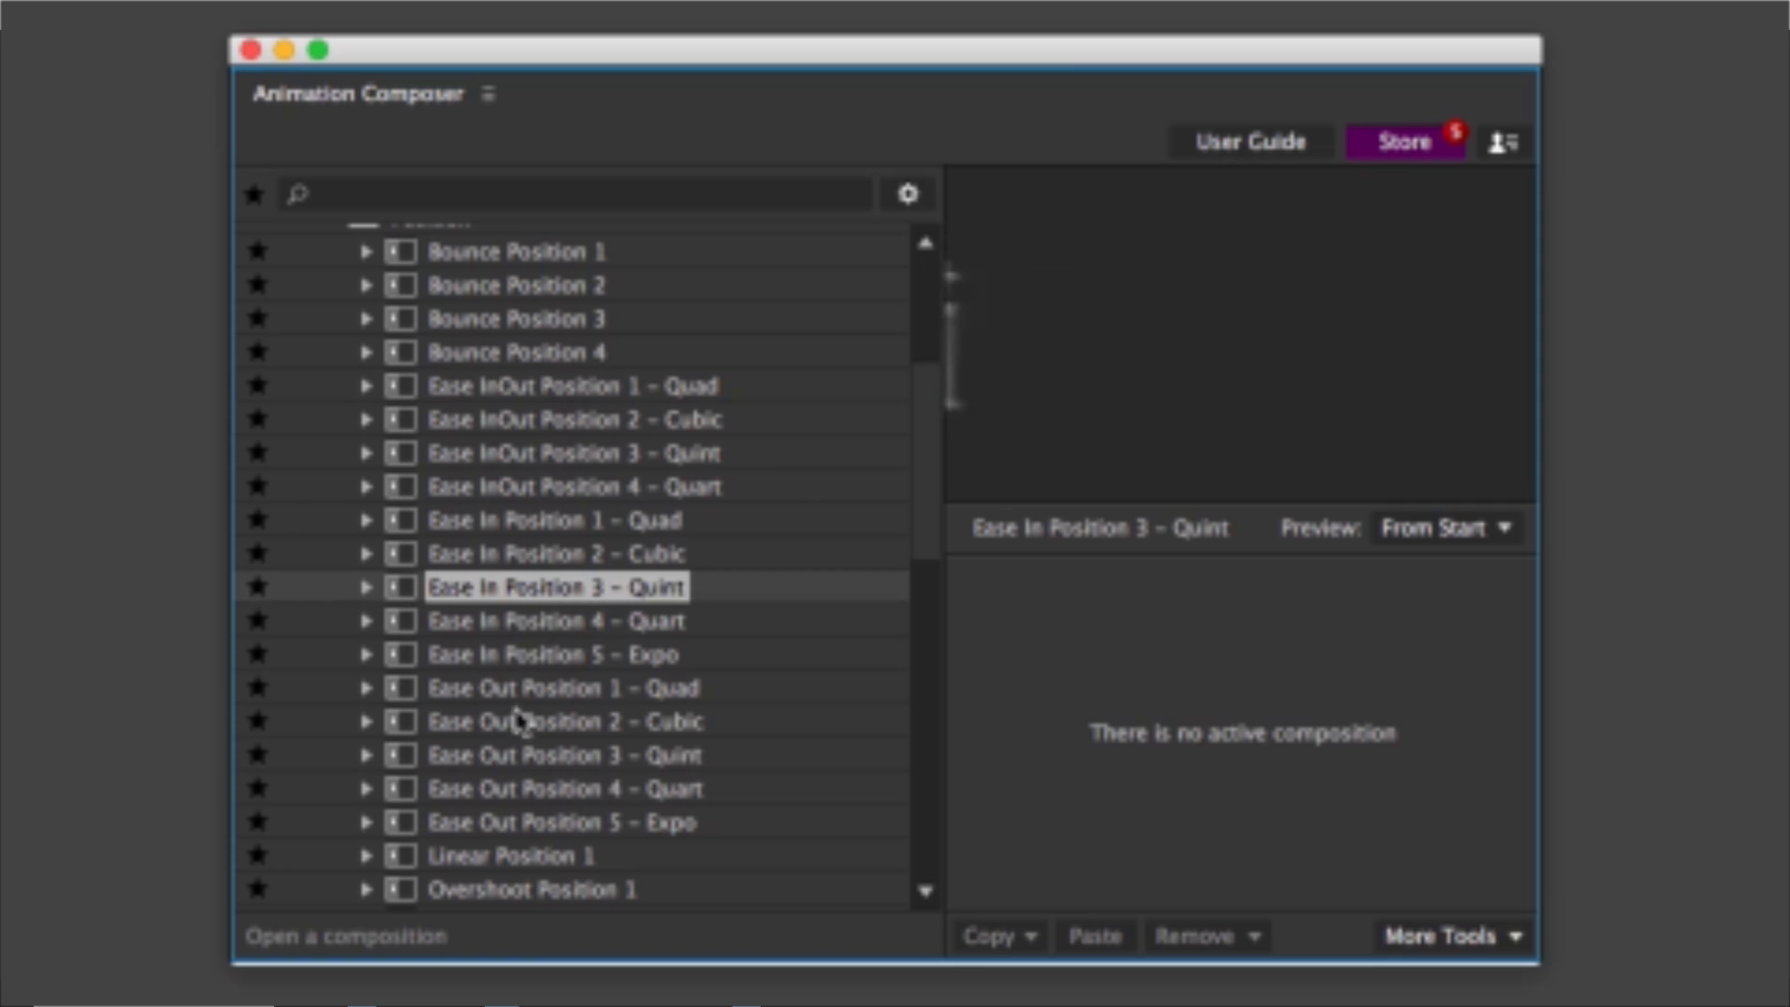
Browse the Position transition presets in Animation Composer, checking the previews of the Ease In, Linear and Overshoot variants
click(500, 589)
key(Down)
key(Down)
scroll(507, 713, down, 2)
click(453, 753)
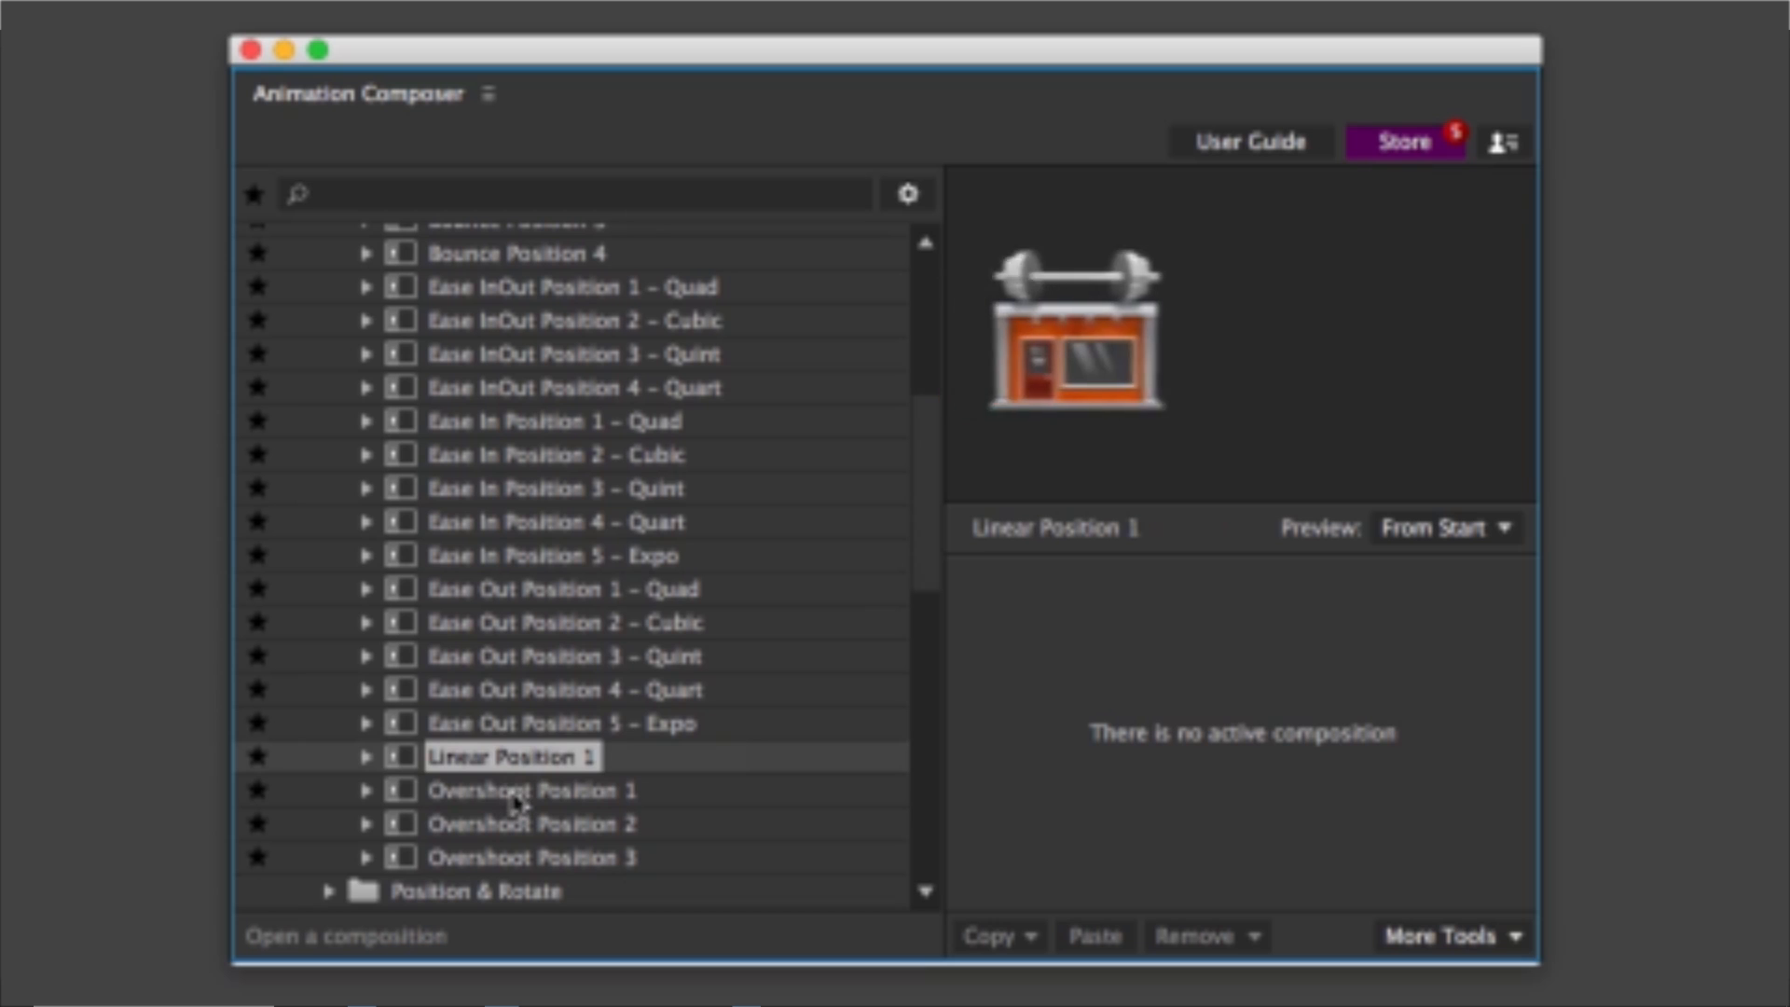
click(518, 793)
click(339, 673)
scroll(338, 677, down, 3)
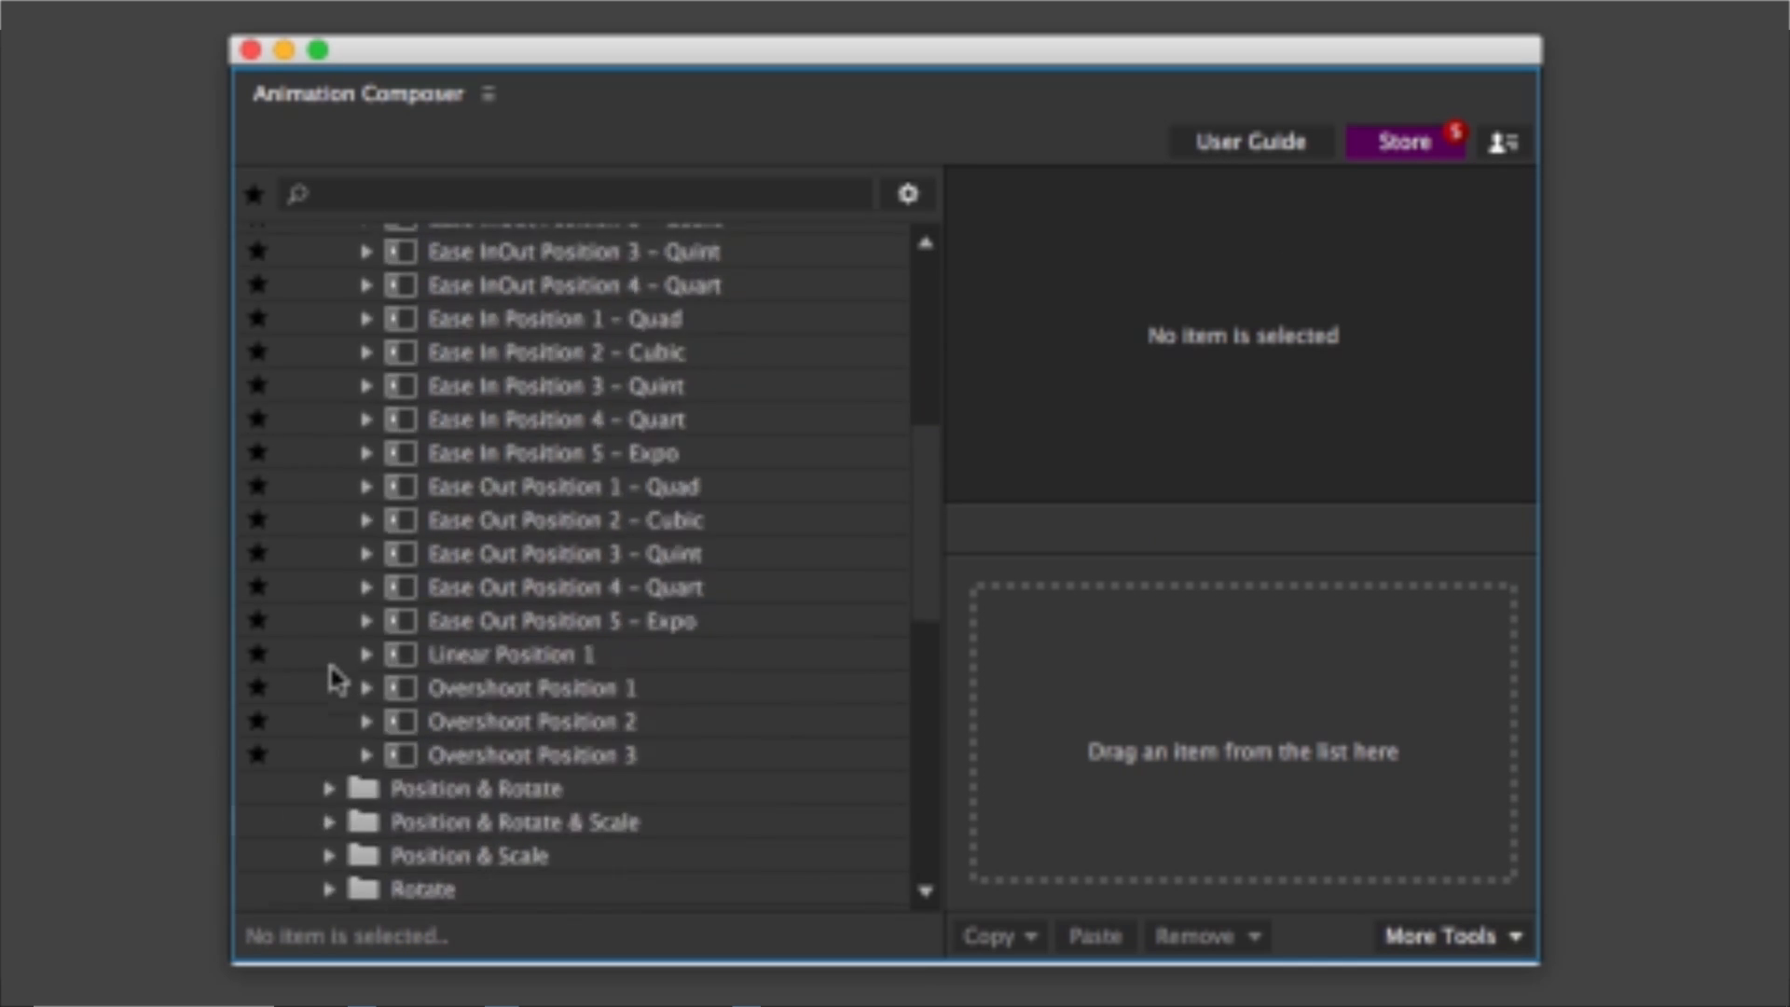
scroll(337, 677, down, 10)
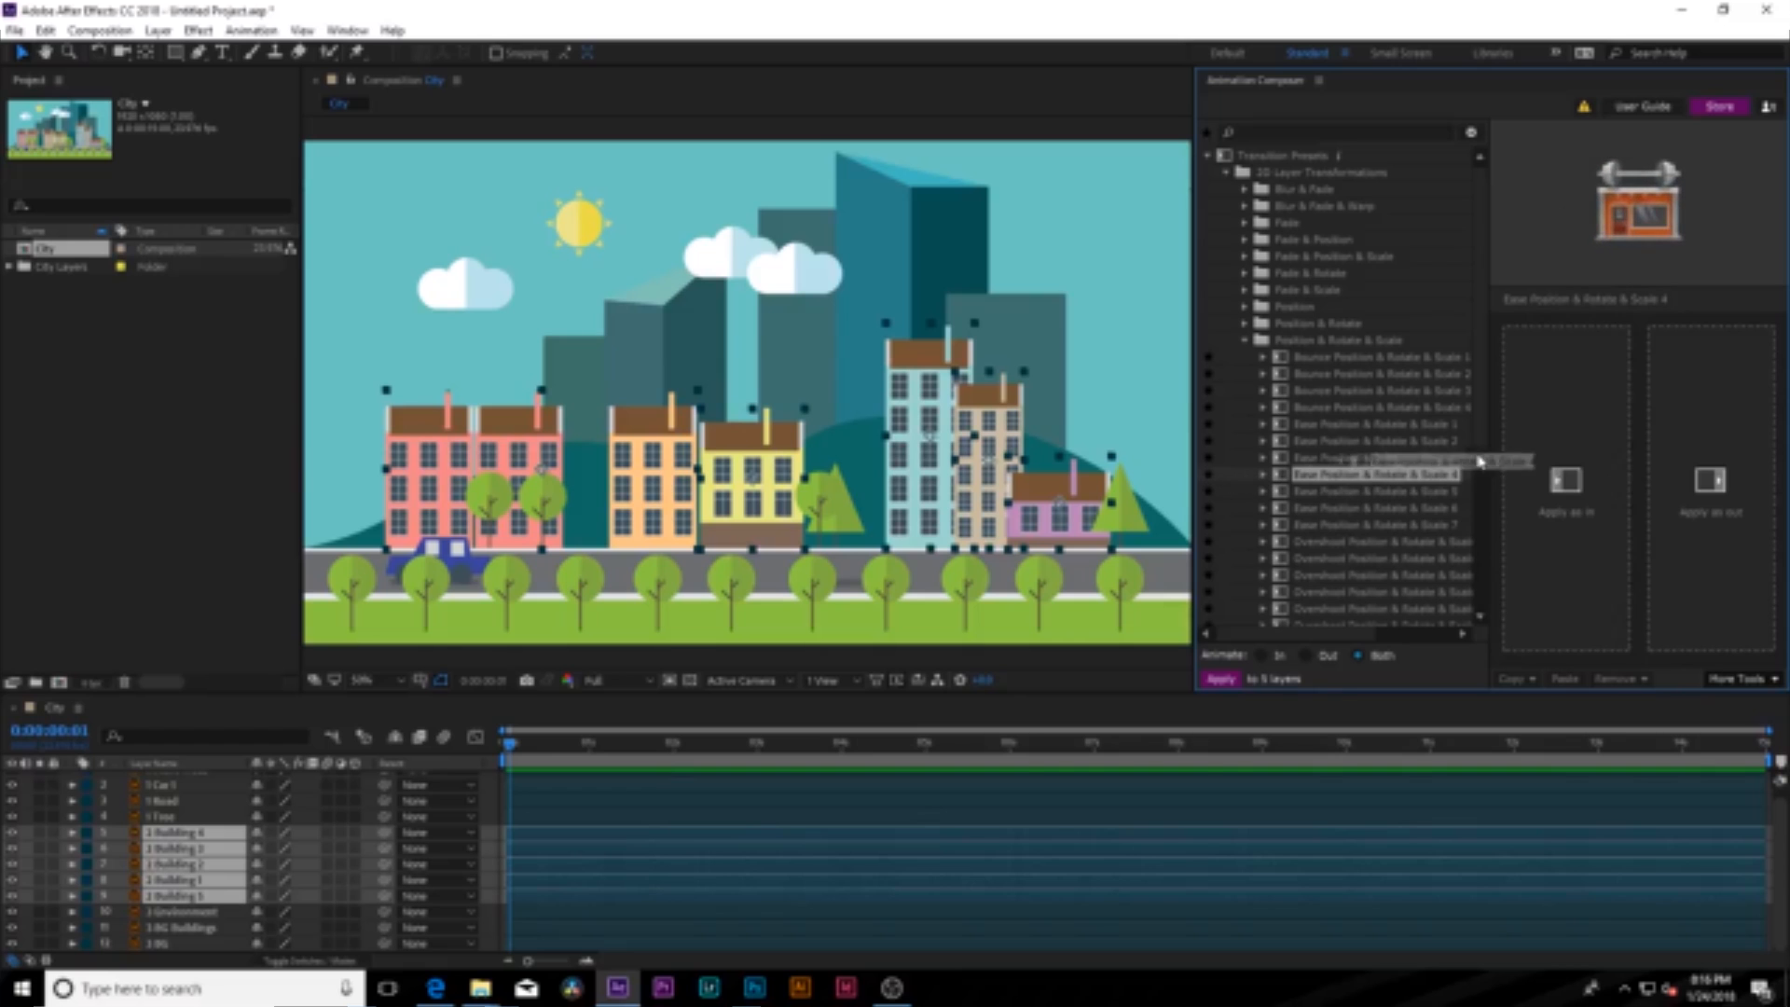
Apply Ease Position & Rotate & Scale 4 as an in transition to the five selected building layers in the City composition and preview it
drag(1480, 460, 1552, 507)
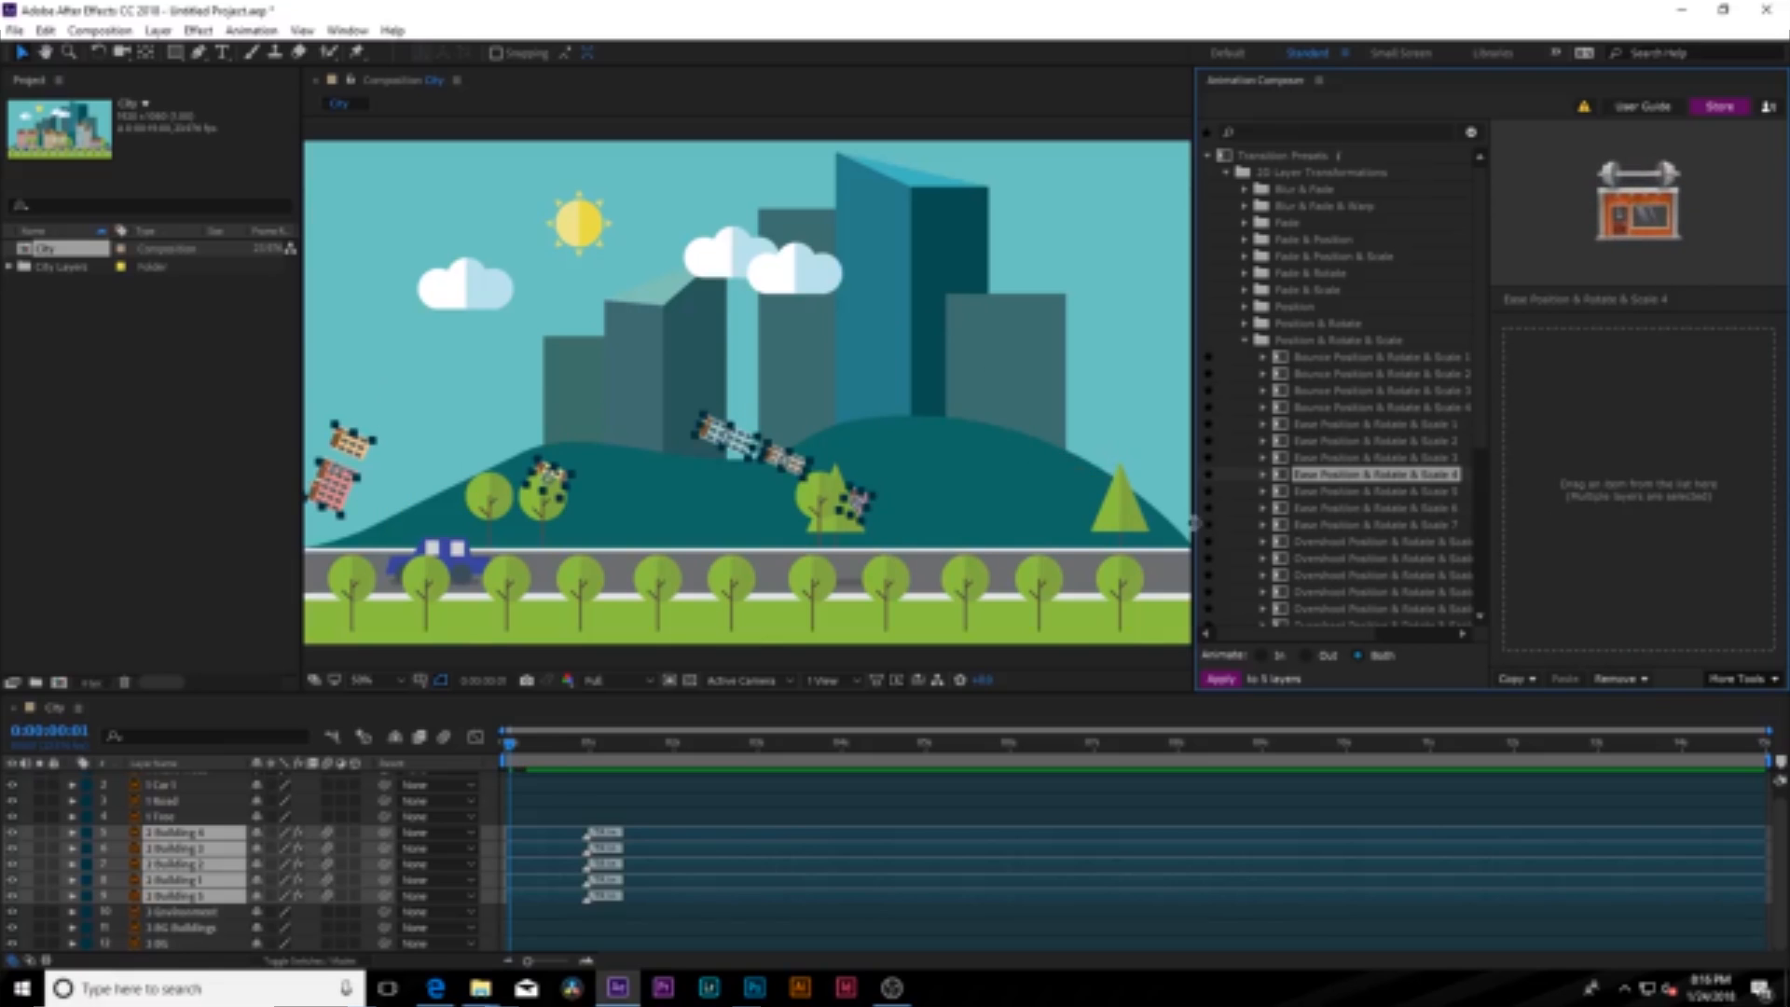
mouse_move(528, 746)
mouse_down()
mouse_move(547, 747)
mouse_move(496, 760)
mouse_up()
key(space)
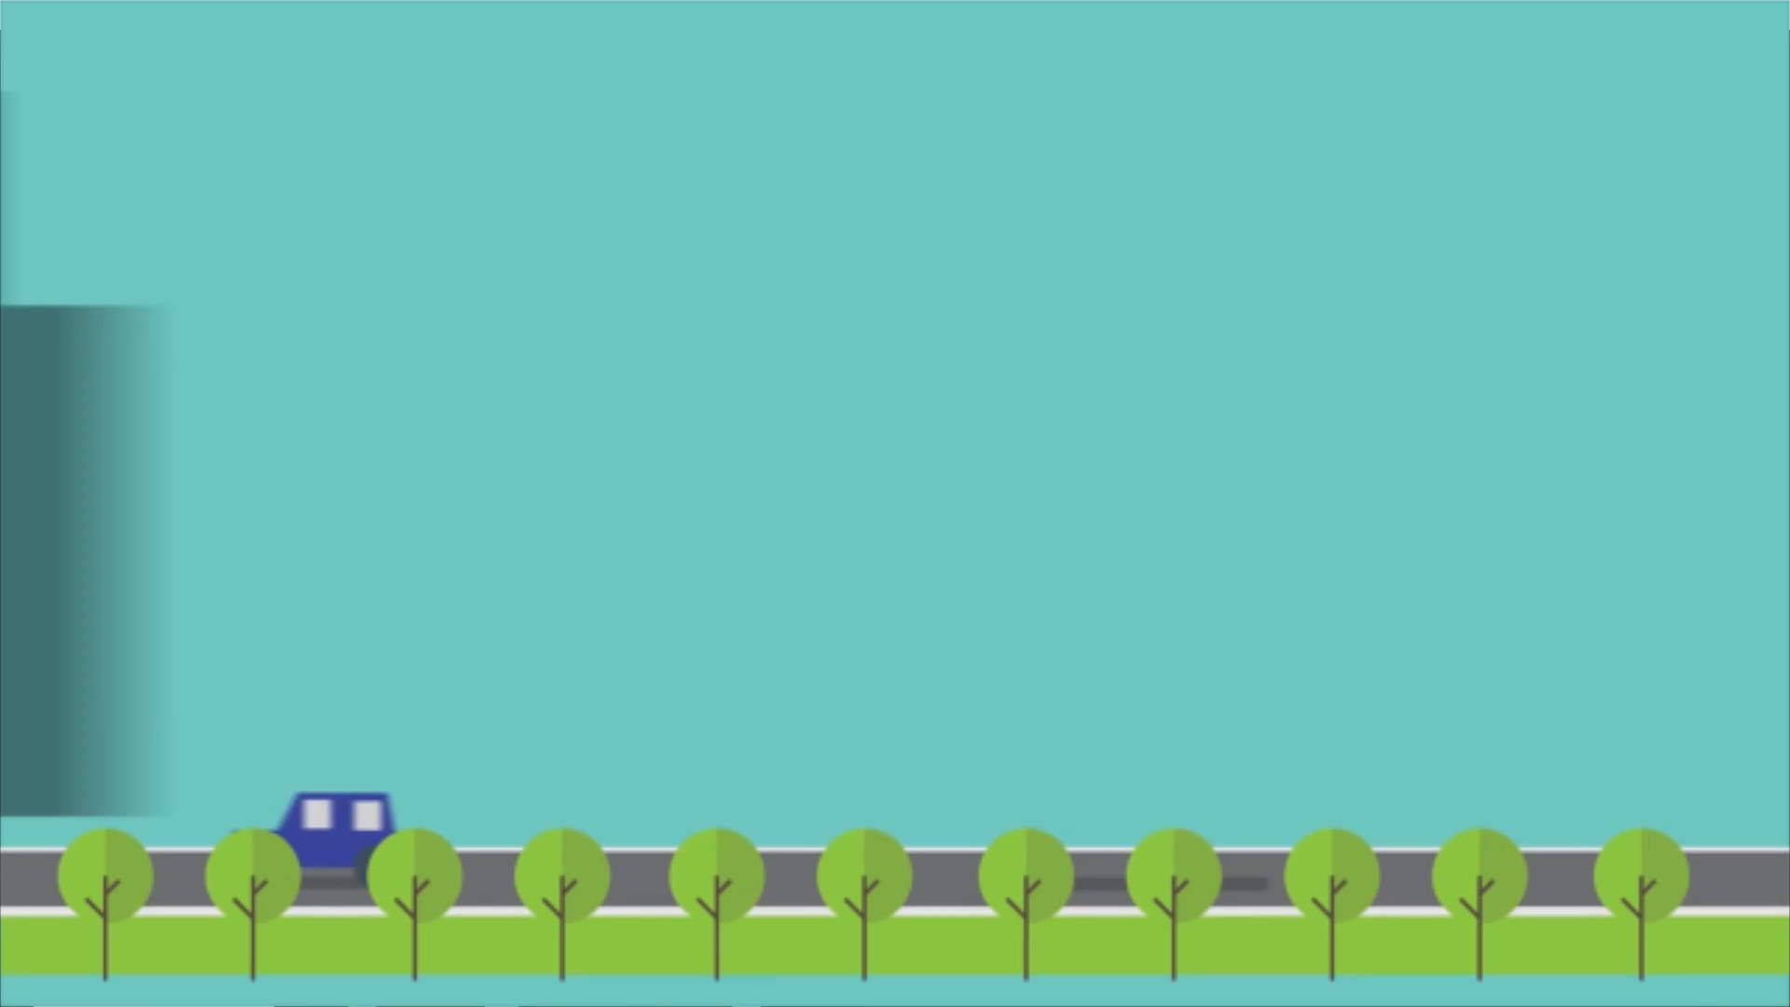